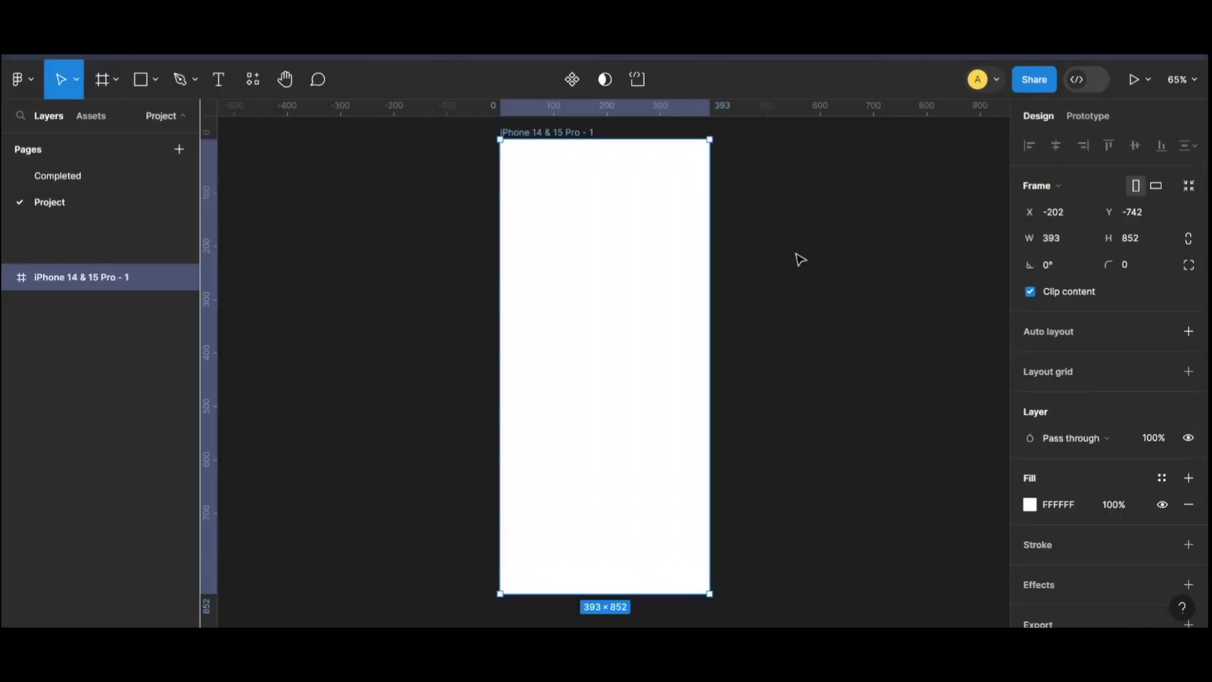
Step: Change the iPhone 14 & 15 Pro frame's fill to dark purple 4A00A9
{"action": "key", "text": "Escape"}
{"action": "scroll", "coordinate": [677, 174], "scroll_direction": "up", "scroll_amount": 2}
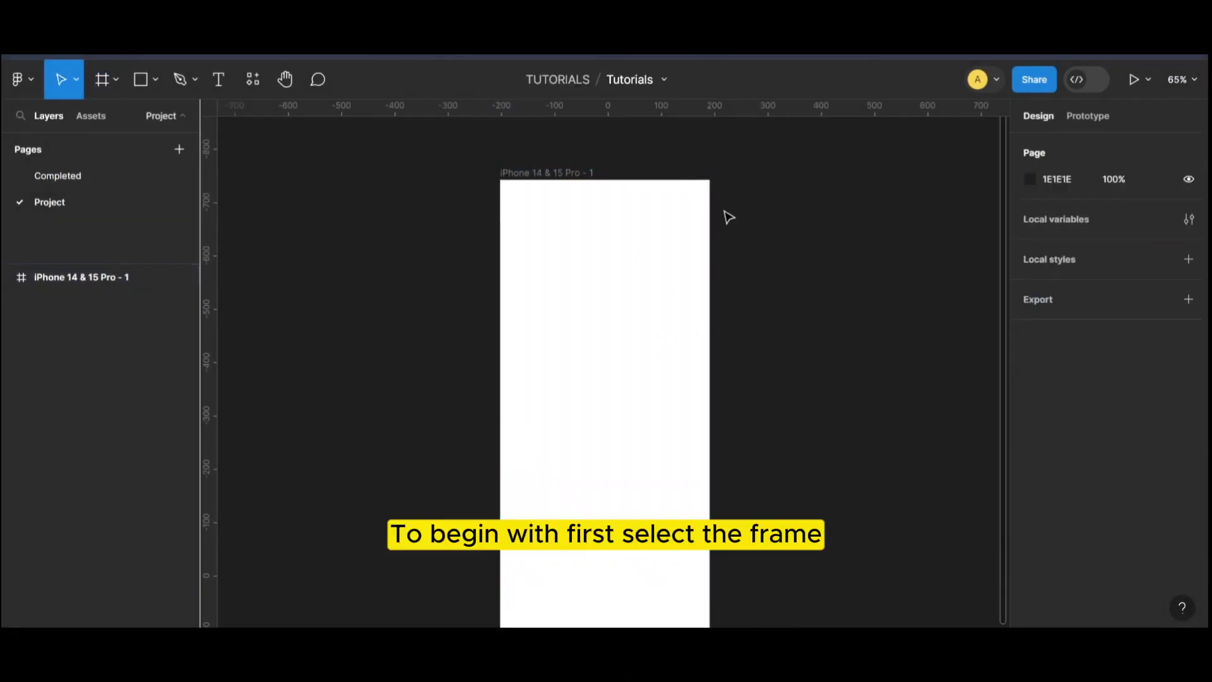
{"action": "left_click", "coordinate": [553, 158]}
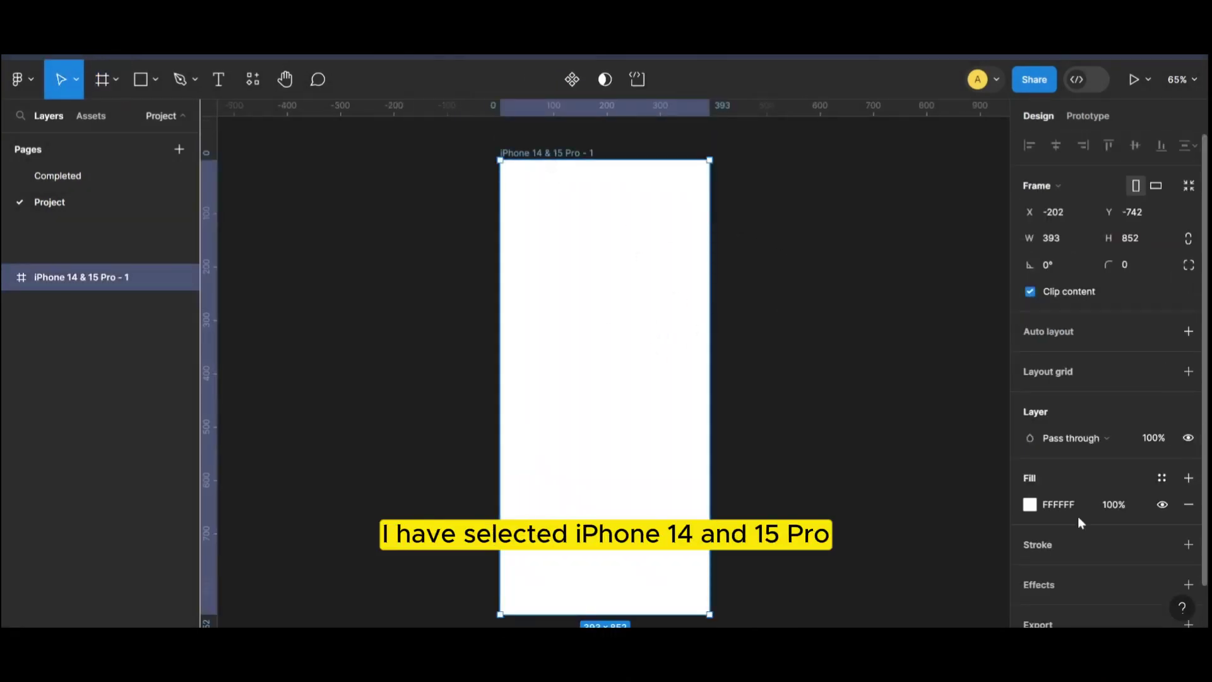
{"action": "left_click", "coordinate": [1029, 507]}
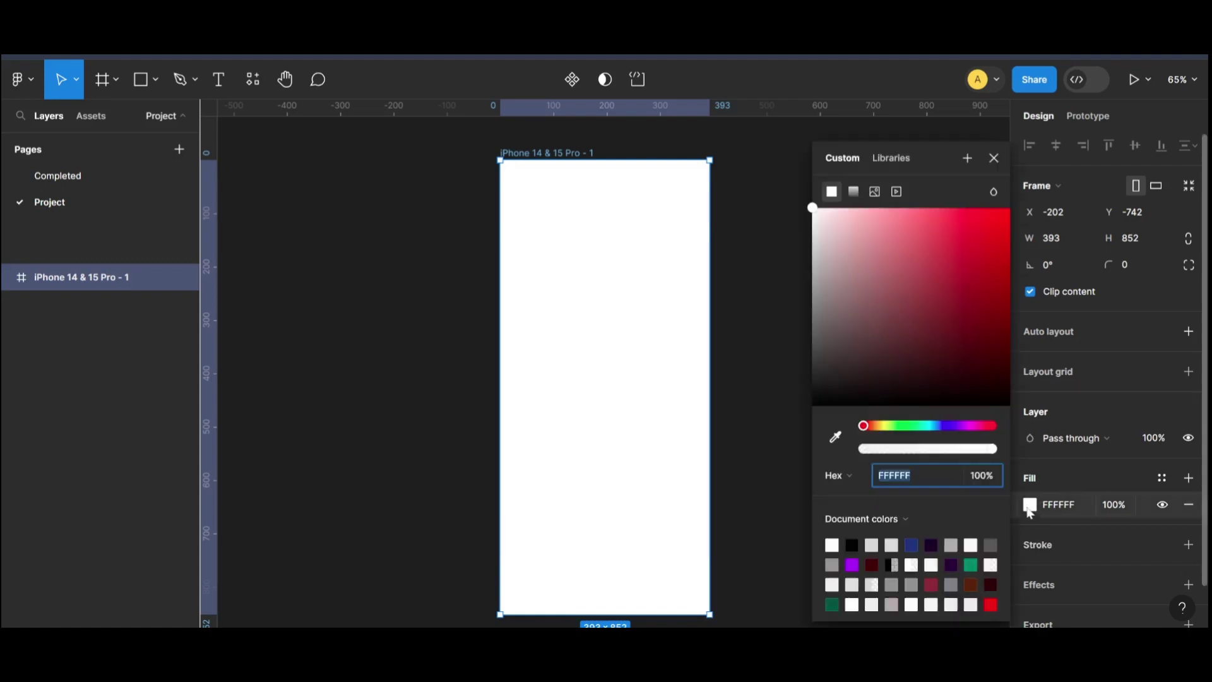
{"action": "left_click", "coordinate": [852, 563]}
{"action": "left_click_drag", "start_coordinate": [949, 223], "coordinate": [1010, 275]}
{"action": "left_click", "coordinate": [796, 152]}
Step: Rename the phone frame to SIGN UP
{"action": "double_click", "coordinate": [544, 152]}
{"action": "key", "text": "Caps_Lock"}
{"action": "type", "text": "sIGN U"}
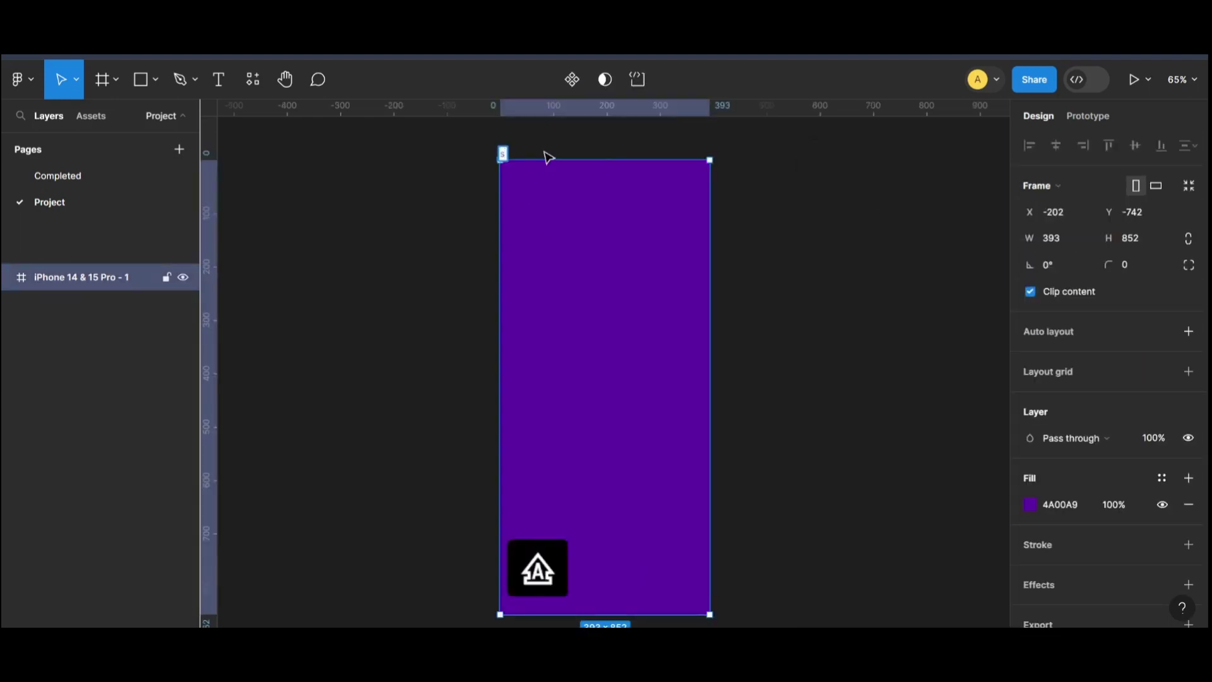
{"action": "type", "text": "P"}
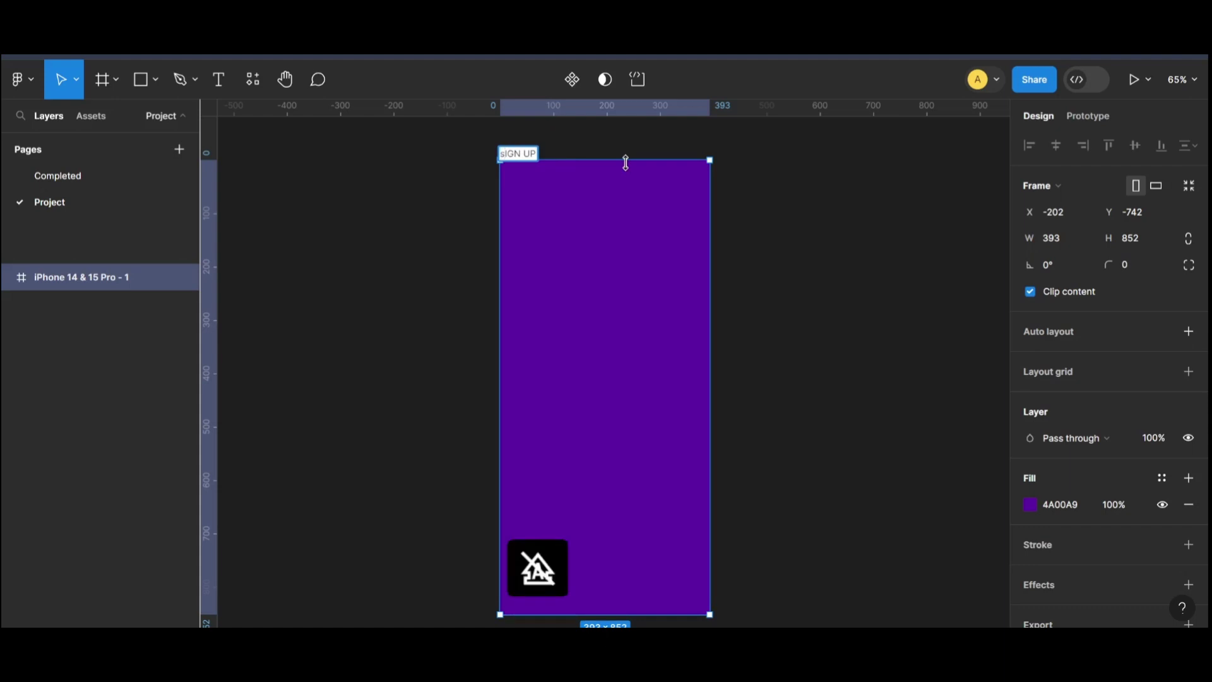
{"action": "left_click", "coordinate": [807, 416]}
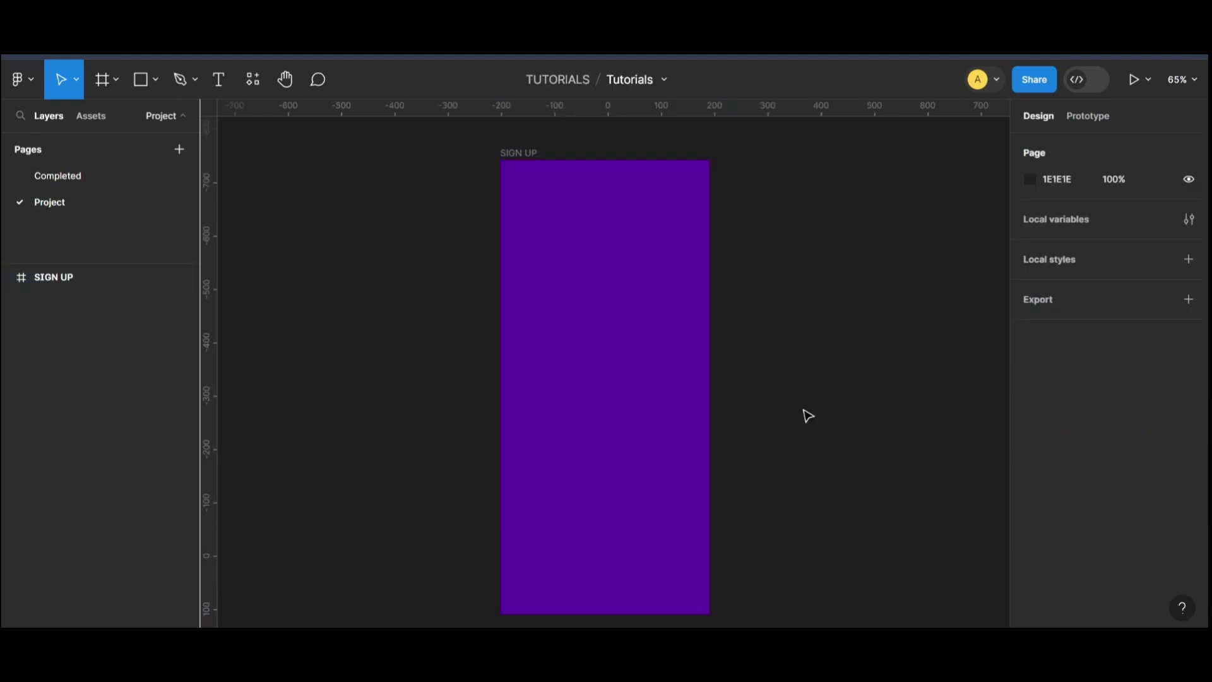
Step: Draw a rectangle about 302 × 220 beside the frame and set its corner radius to 16
{"action": "left_click", "coordinate": [155, 79]}
{"action": "left_click", "coordinate": [153, 117]}
{"action": "left_click_drag", "start_coordinate": [768, 305], "coordinate": [929, 423]}
{"action": "left_click", "coordinate": [1144, 238]}
{"action": "type", "text": "16"}
Step: Fill the rectangle with bright purple and move it across the frame's upper-right corner
{"action": "left_click", "coordinate": [1029, 372]}
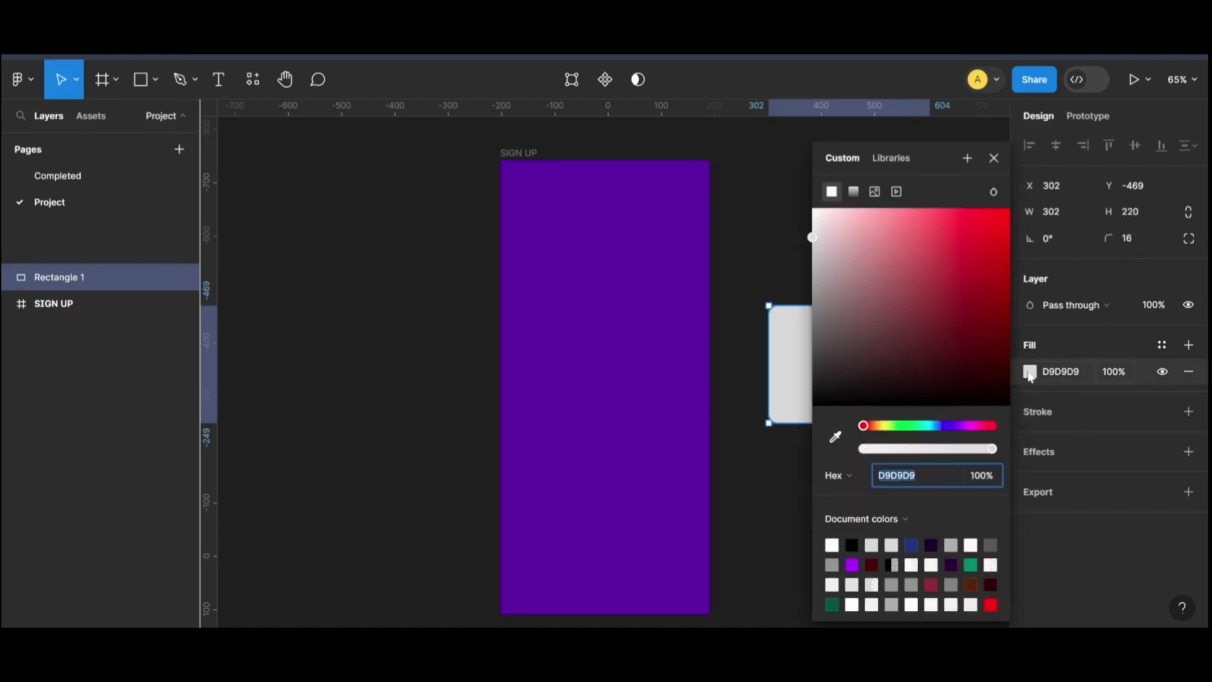
{"action": "left_click", "coordinate": [852, 565]}
{"action": "left_click", "coordinate": [931, 209]}
{"action": "left_click_drag", "start_coordinate": [931, 209], "coordinate": [934, 209]}
{"action": "left_click", "coordinate": [789, 271]}
{"action": "left_click_drag", "start_coordinate": [827, 349], "coordinate": [658, 185]}
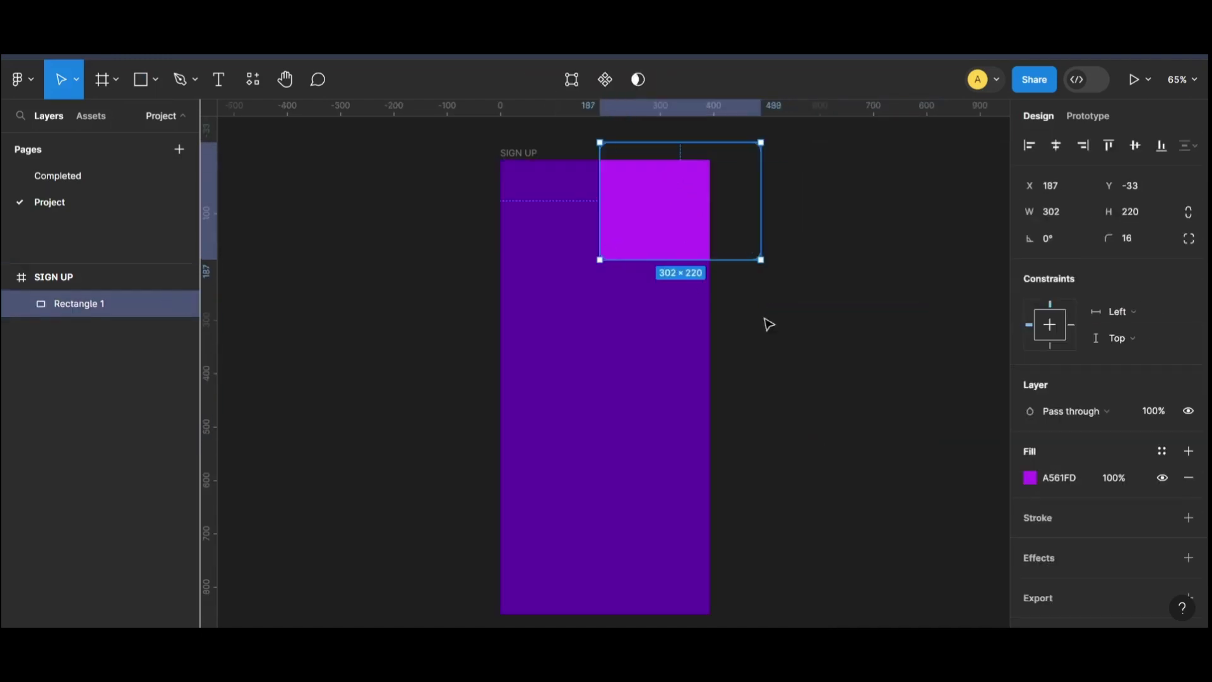
Step: Recolor the rectangle slightly lighter than the purple sampled from the frame and rotate it about 46° at the upper-right corner
{"action": "left_click", "coordinate": [1031, 477]}
{"action": "left_click", "coordinate": [835, 436]}
{"action": "left_click", "coordinate": [688, 297]}
{"action": "left_click_drag", "start_coordinate": [1008, 274], "coordinate": [1006, 257]}
{"action": "left_click", "coordinate": [991, 158]}
{"action": "left_click_drag", "start_coordinate": [785, 150], "coordinate": [702, 184]}
{"action": "left_click_drag", "start_coordinate": [706, 241], "coordinate": [733, 184]}
Step: Duplicate the rotated rectangle, fill the copy with 5E0CCA and position it overlapping the first shape
{"action": "left_click_drag", "start_coordinate": [694, 229], "coordinate": [604, 206]}
{"action": "left_click", "coordinate": [1029, 477]}
{"action": "mouse_move", "coordinate": [1004, 256]}
{"action": "left_mouse_down"}
{"action": "mouse_move", "coordinate": [998, 237]}
{"action": "mouse_move", "coordinate": [998, 248]}
{"action": "left_mouse_up"}
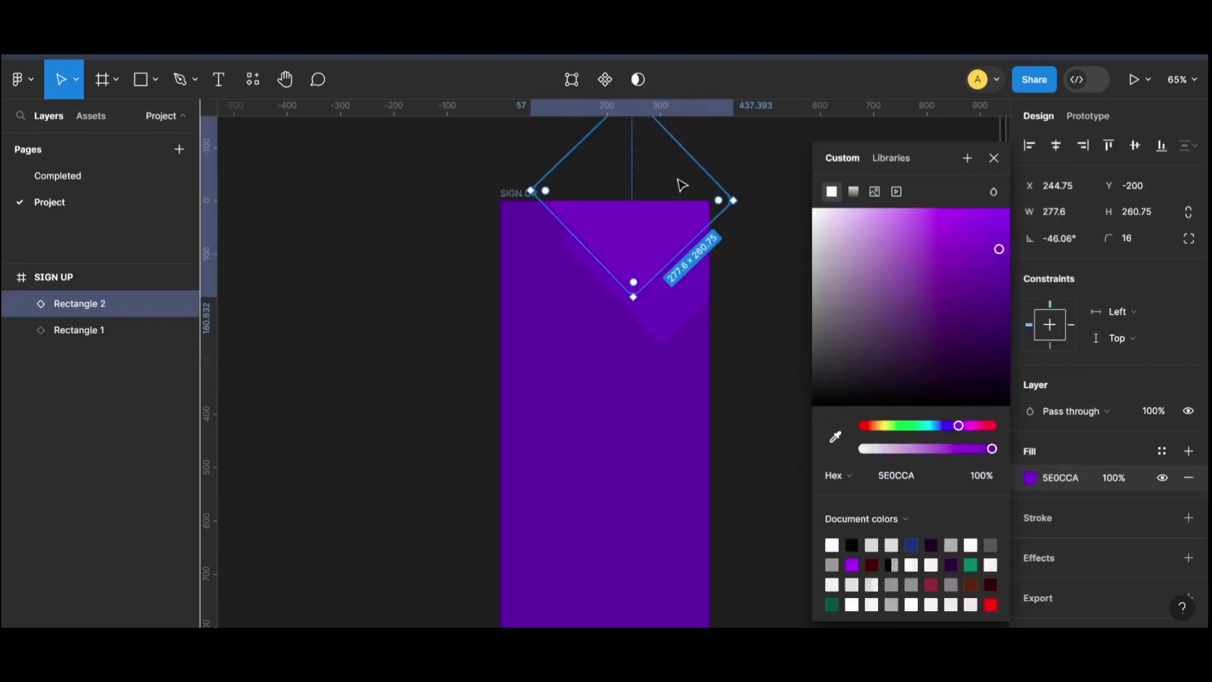
{"action": "left_click_drag", "start_coordinate": [637, 218], "coordinate": [541, 270]}
{"action": "left_click", "coordinate": [766, 158]}
Step: Duplicate both rotated rectangles together and place the copies over the frame's upper-left corner
{"action": "left_click", "coordinate": [657, 327]}
{"action": "left_click", "coordinate": [576, 208], "text": "shift"}
{"action": "scroll", "coordinate": [590, 318], "scroll_direction": "up", "scroll_amount": 1}
{"action": "left_click_drag", "start_coordinate": [616, 171], "coordinate": [544, 281]}
{"action": "left_click", "coordinate": [830, 360]}
Step: Draw a 393 × 618 rectangle filling the lower part of the frame from Y 234 and round its corners to 50
{"action": "scroll", "coordinate": [871, 332], "scroll_direction": "down", "scroll_amount": 2}
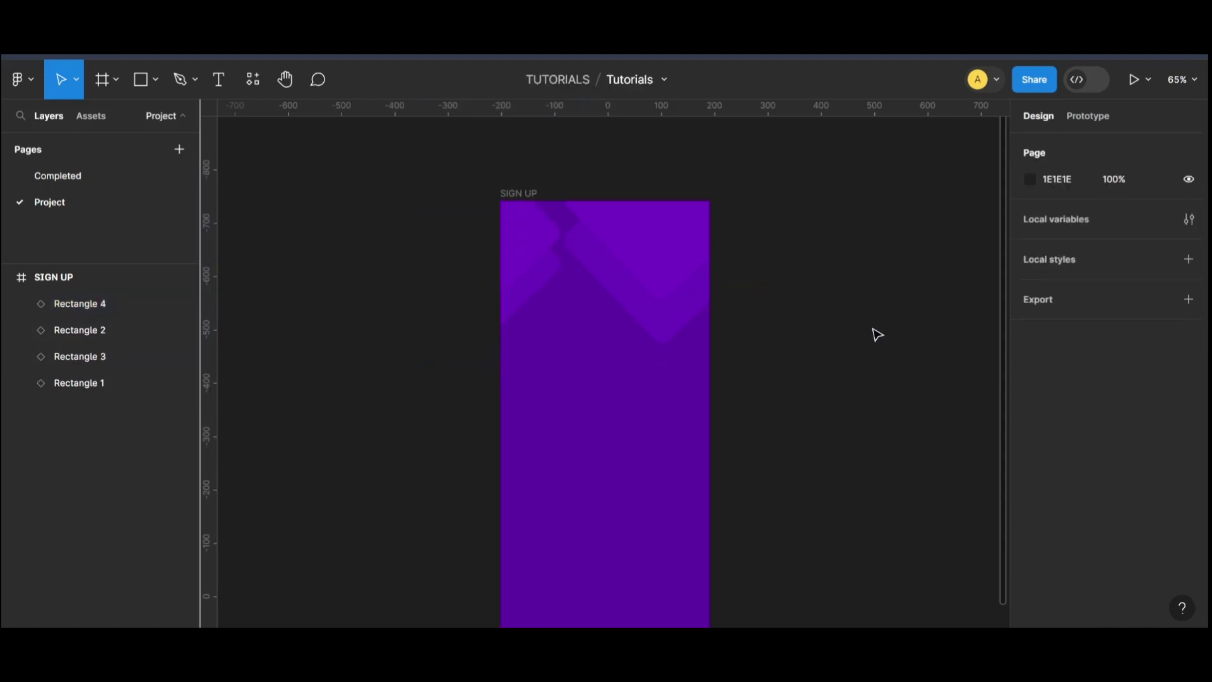
{"action": "scroll", "coordinate": [863, 366], "scroll_direction": "down", "scroll_amount": 1}
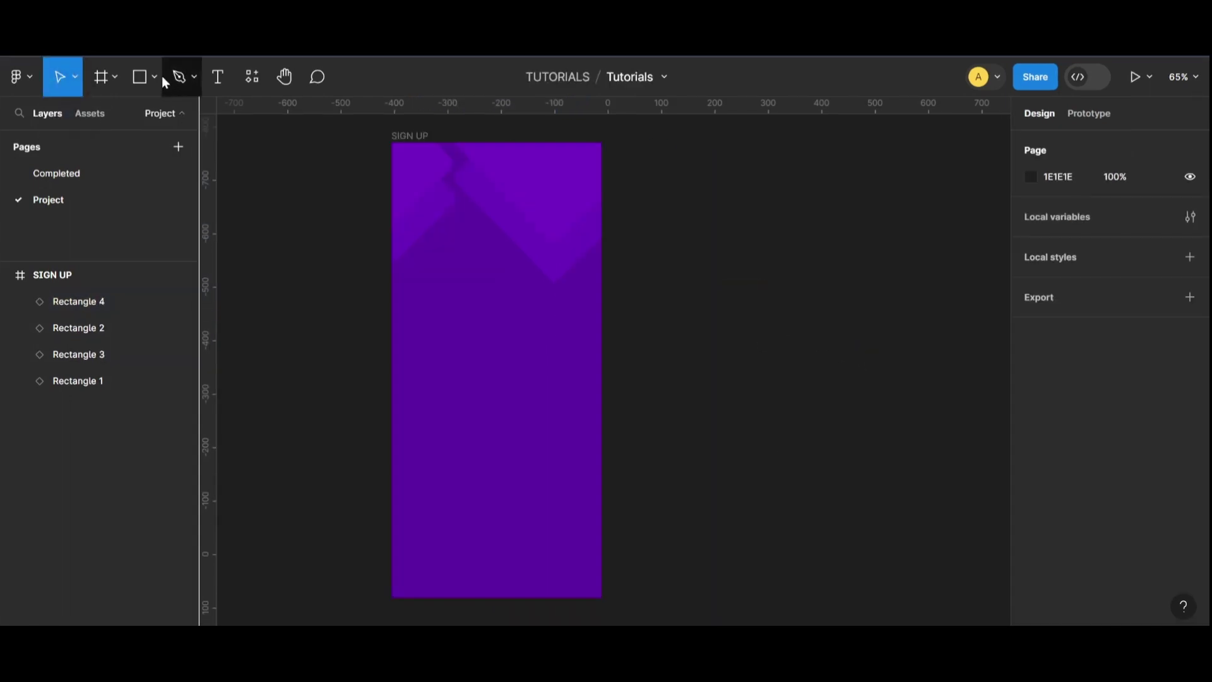
{"action": "left_click", "coordinate": [159, 80]}
{"action": "left_click", "coordinate": [163, 120]}
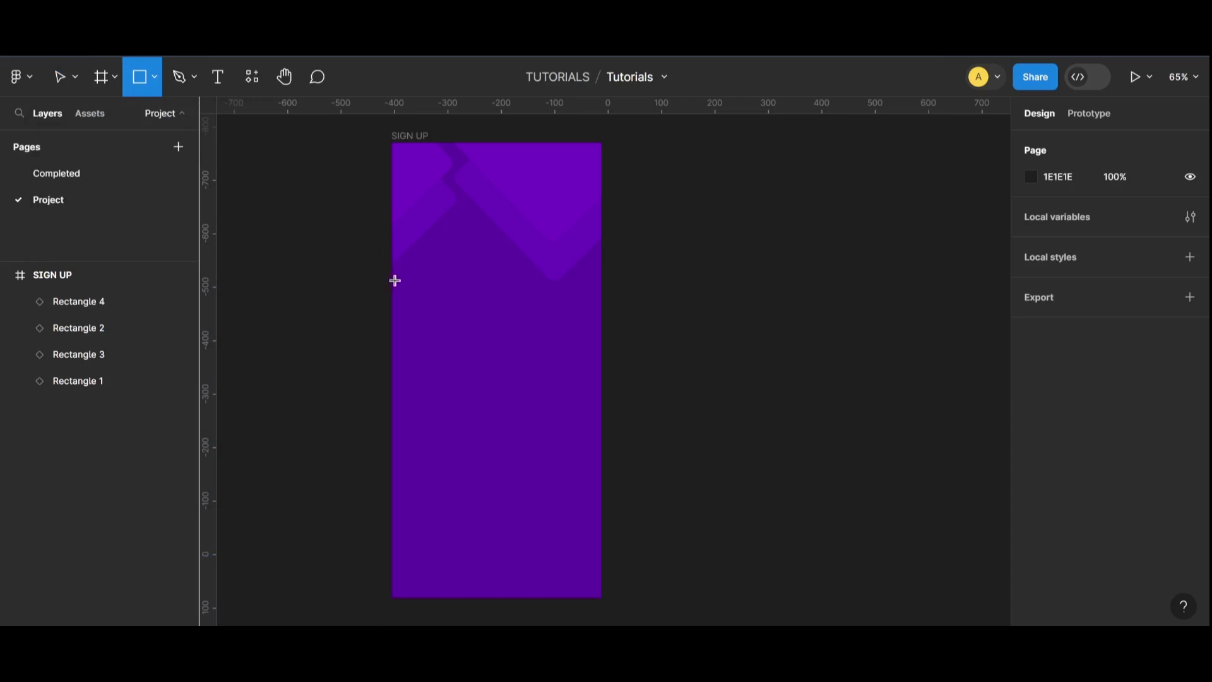
{"action": "left_click_drag", "start_coordinate": [391, 269], "coordinate": [600, 597]}
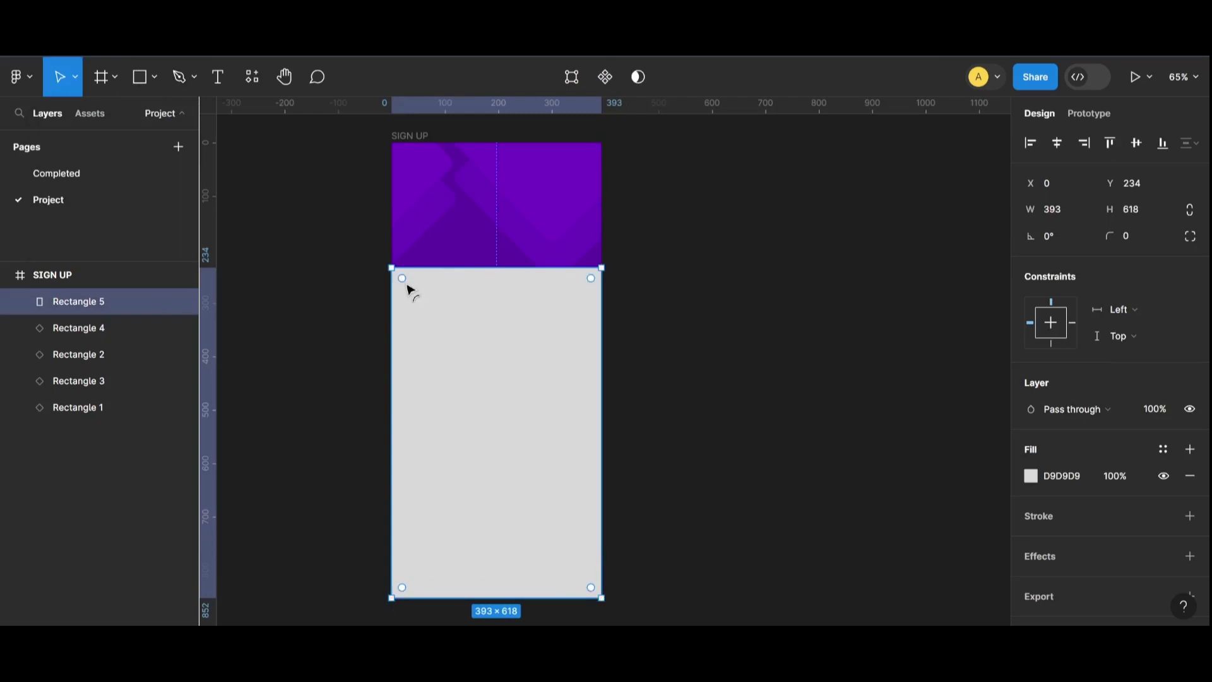
{"action": "left_click_drag", "start_coordinate": [405, 284], "coordinate": [415, 309]}
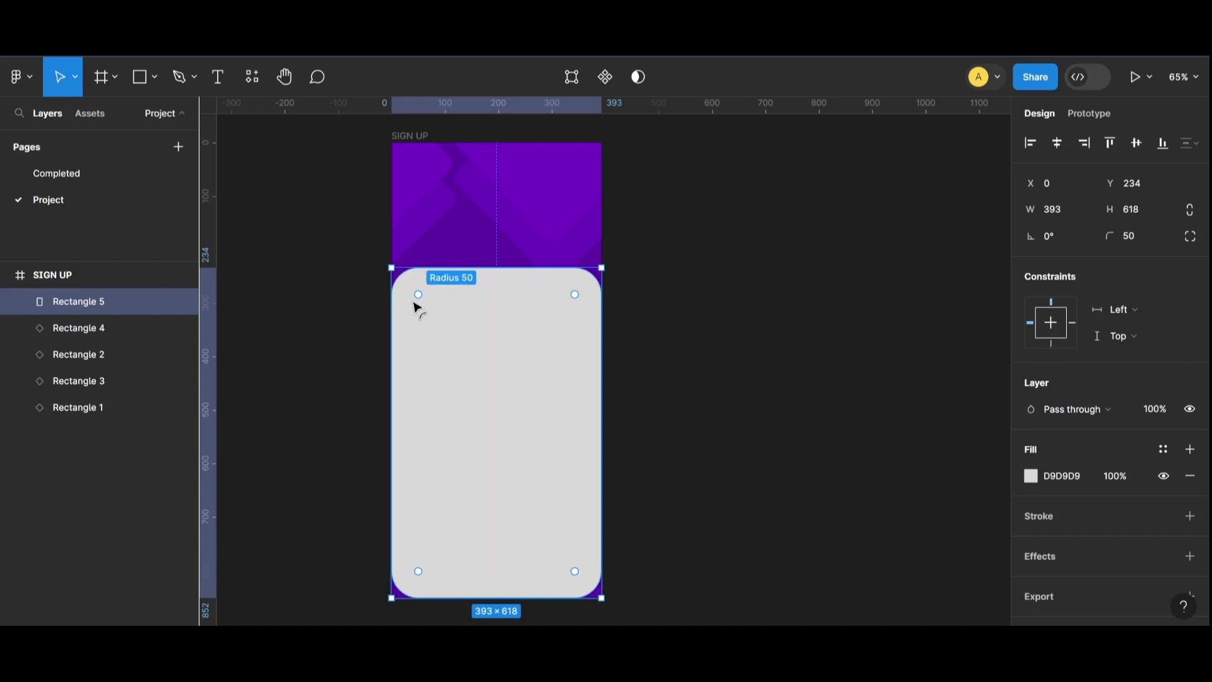
Step: Set the large rectangle's bottom-left and bottom-right corner radii to 0
{"action": "left_click", "coordinate": [1190, 238]}
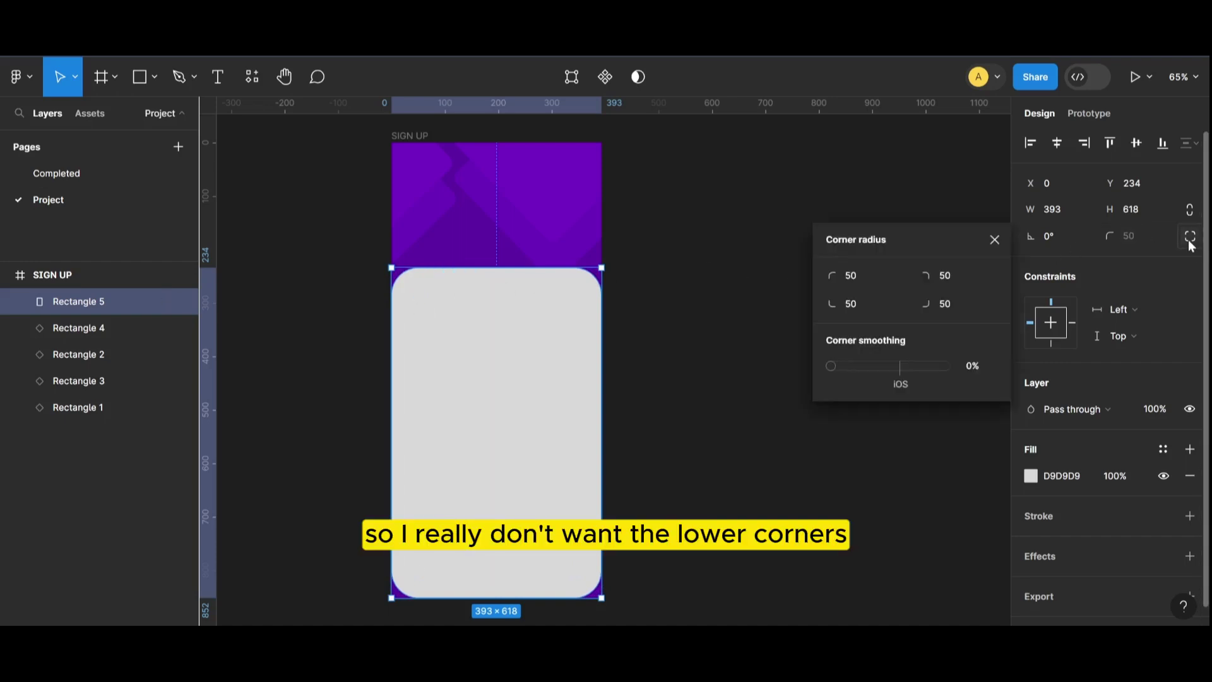
{"action": "left_click", "coordinate": [869, 309]}
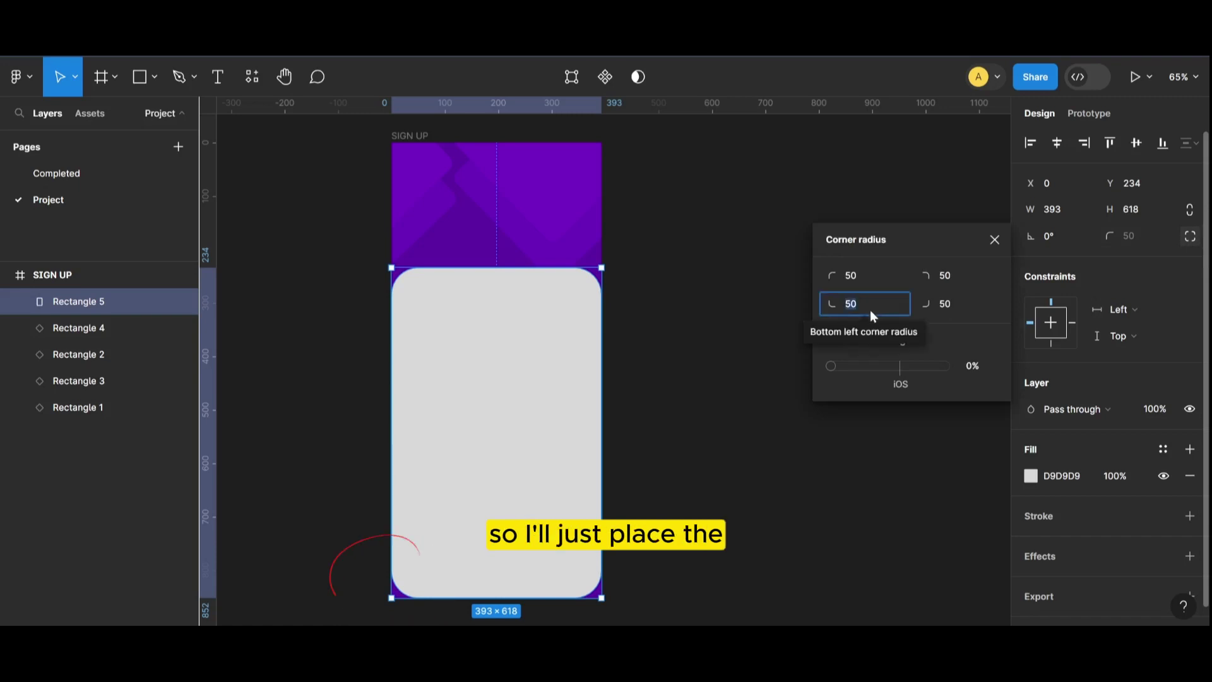
{"action": "type", "text": "0"}
{"action": "key", "text": "Return"}
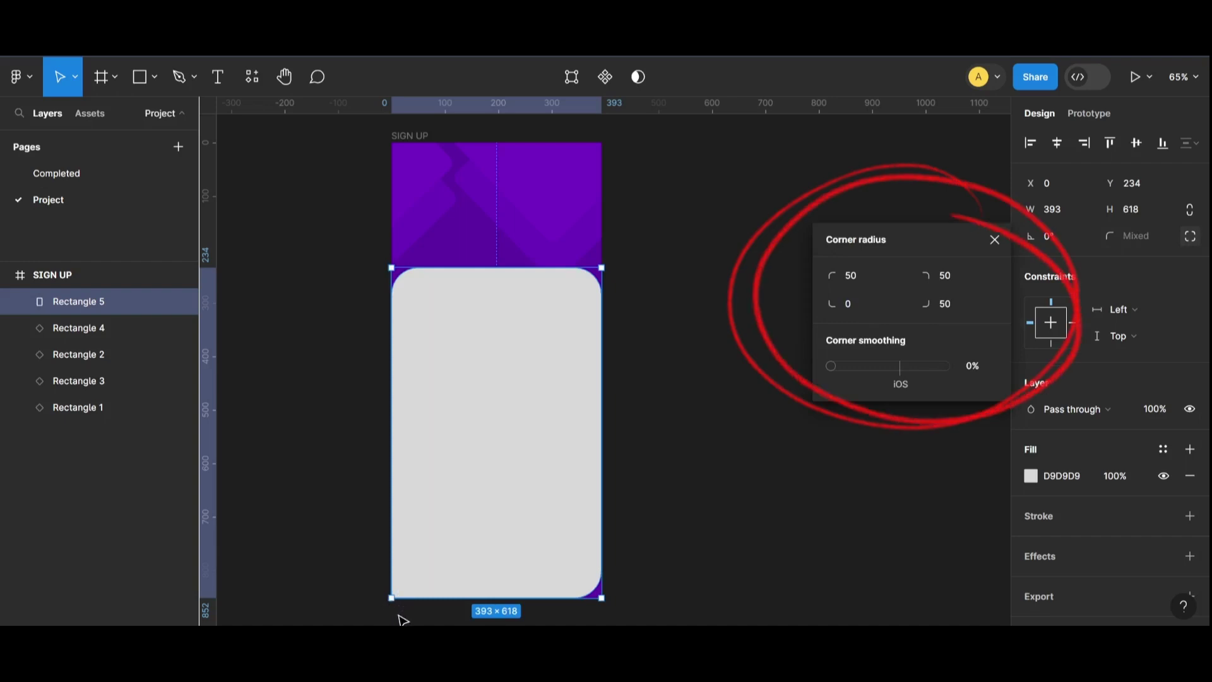
{"action": "left_click", "coordinate": [945, 305]}
{"action": "type", "text": "0"}
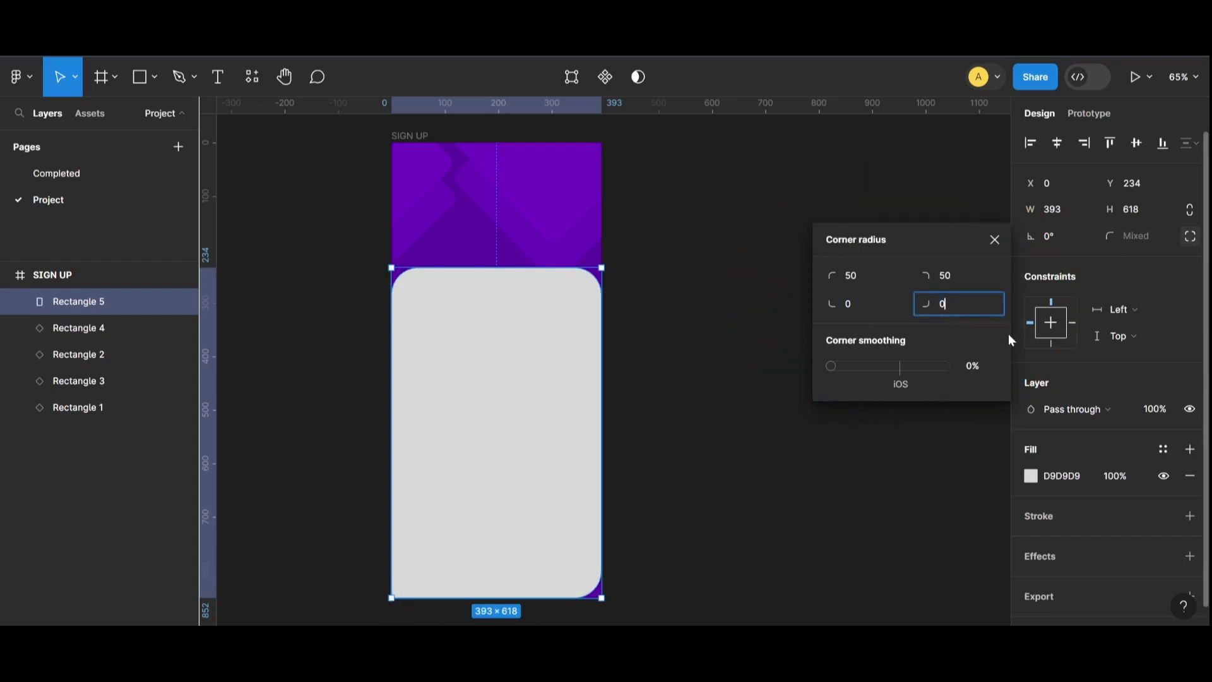
{"action": "key", "text": "Return"}
{"action": "left_click", "coordinate": [811, 535]}
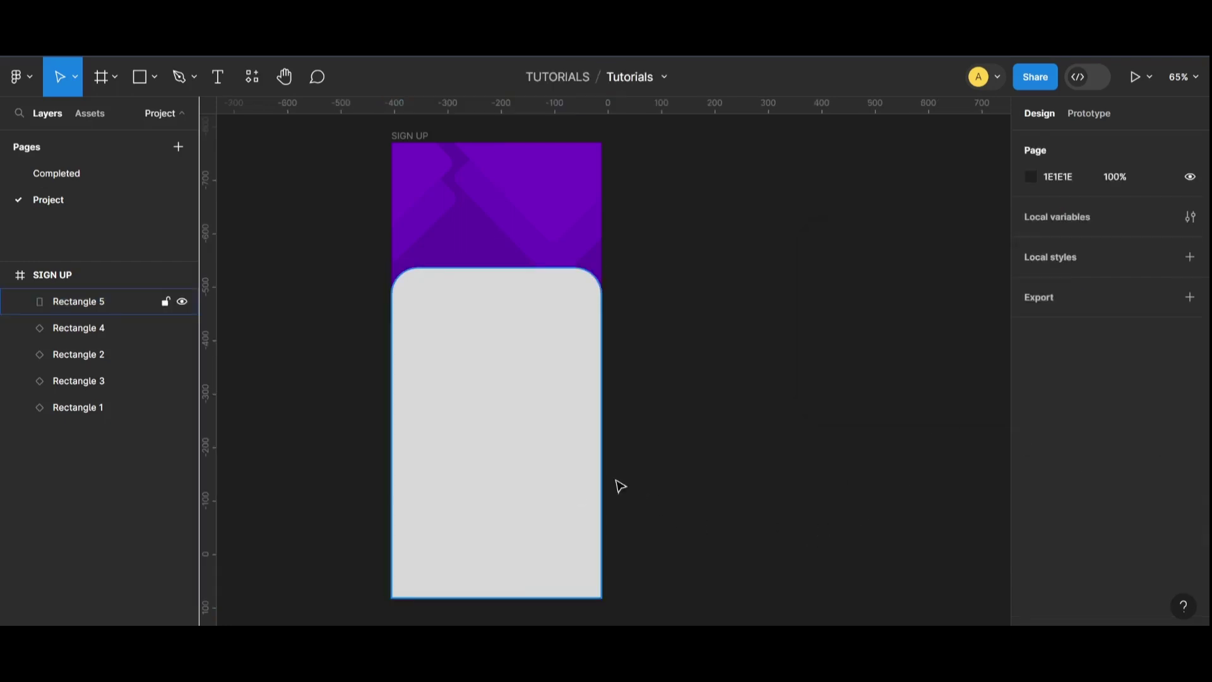
Step: Try a lighter grey fill, E1E1E1, on the large rectangle
{"action": "left_click", "coordinate": [573, 504]}
{"action": "left_click", "coordinate": [1035, 476]}
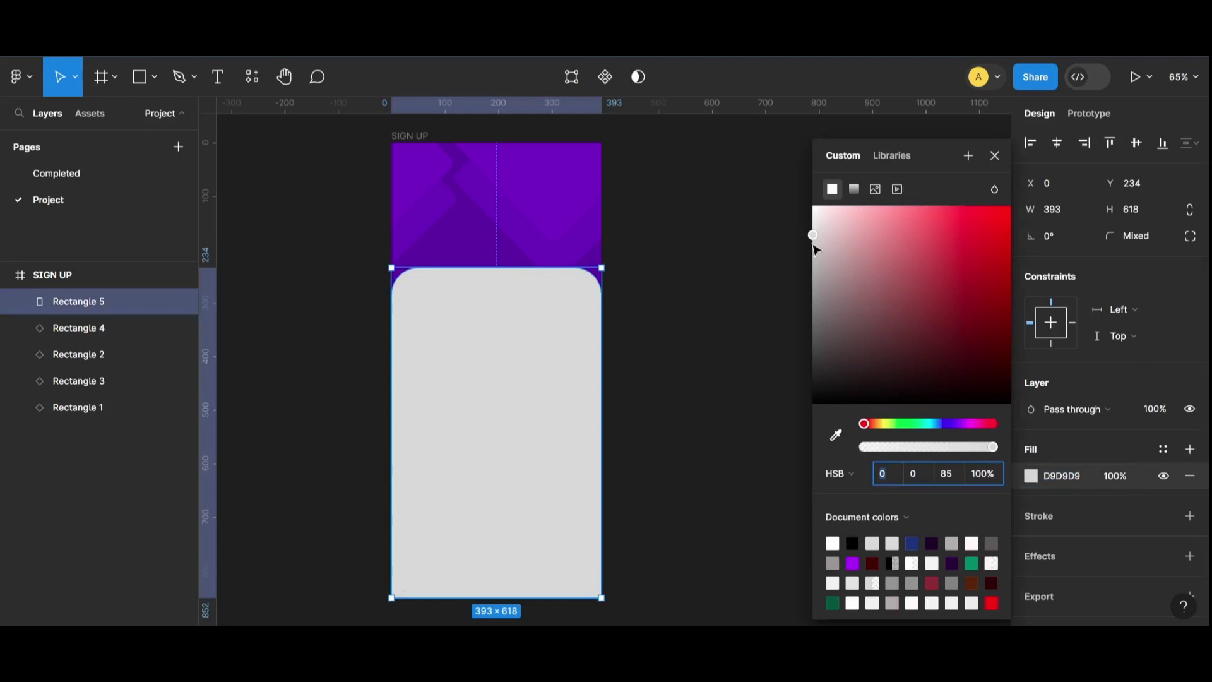
{"action": "mouse_move", "coordinate": [811, 242]}
{"action": "left_mouse_down"}
{"action": "mouse_move", "coordinate": [814, 261]}
{"action": "mouse_move", "coordinate": [823, 234]}
{"action": "mouse_move", "coordinate": [808, 235]}
{"action": "left_mouse_up"}
{"action": "left_click", "coordinate": [597, 364]}
{"action": "left_click", "coordinate": [1031, 477]}
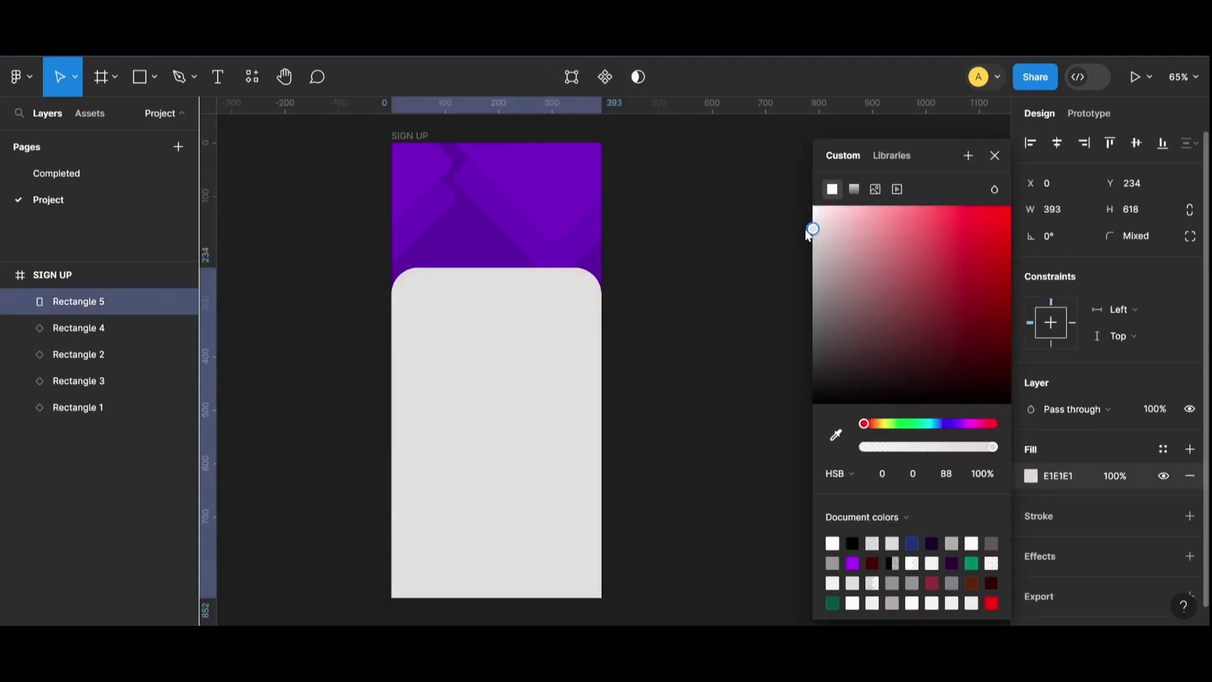
{"action": "left_click", "coordinate": [804, 236]}
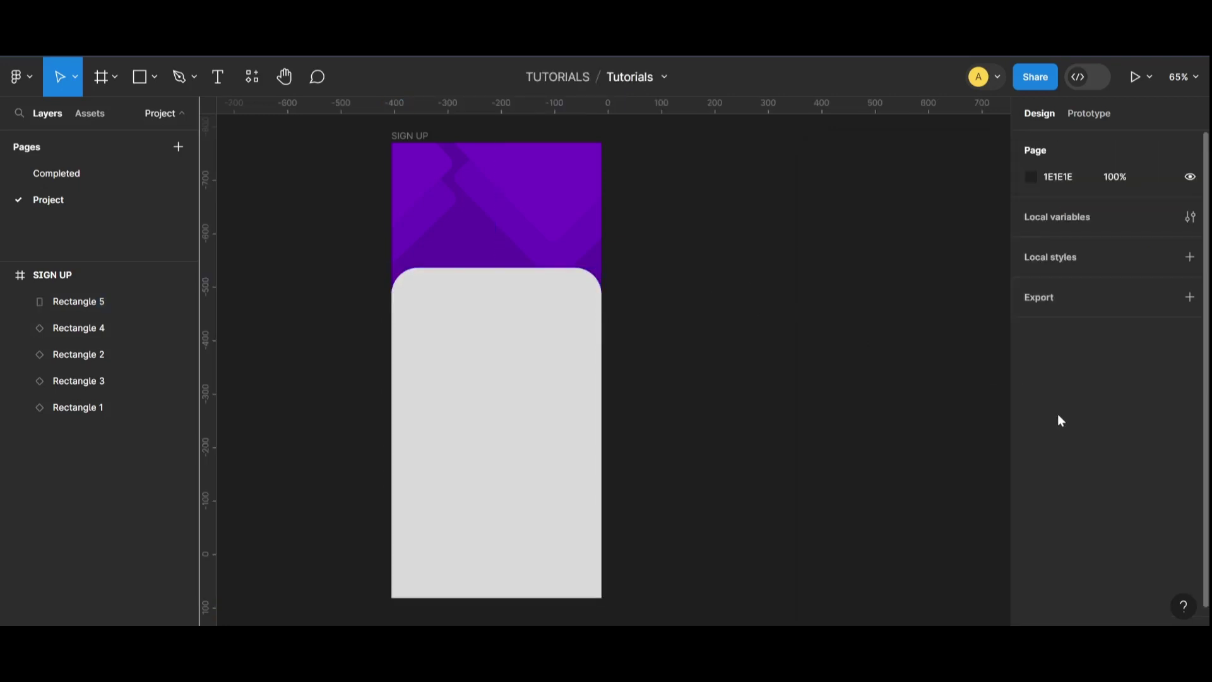
Step: Add the text "SIGN UP" to the purple header area above the large rectangle
{"action": "left_click", "coordinate": [208, 88]}
{"action": "left_click", "coordinate": [438, 220]}
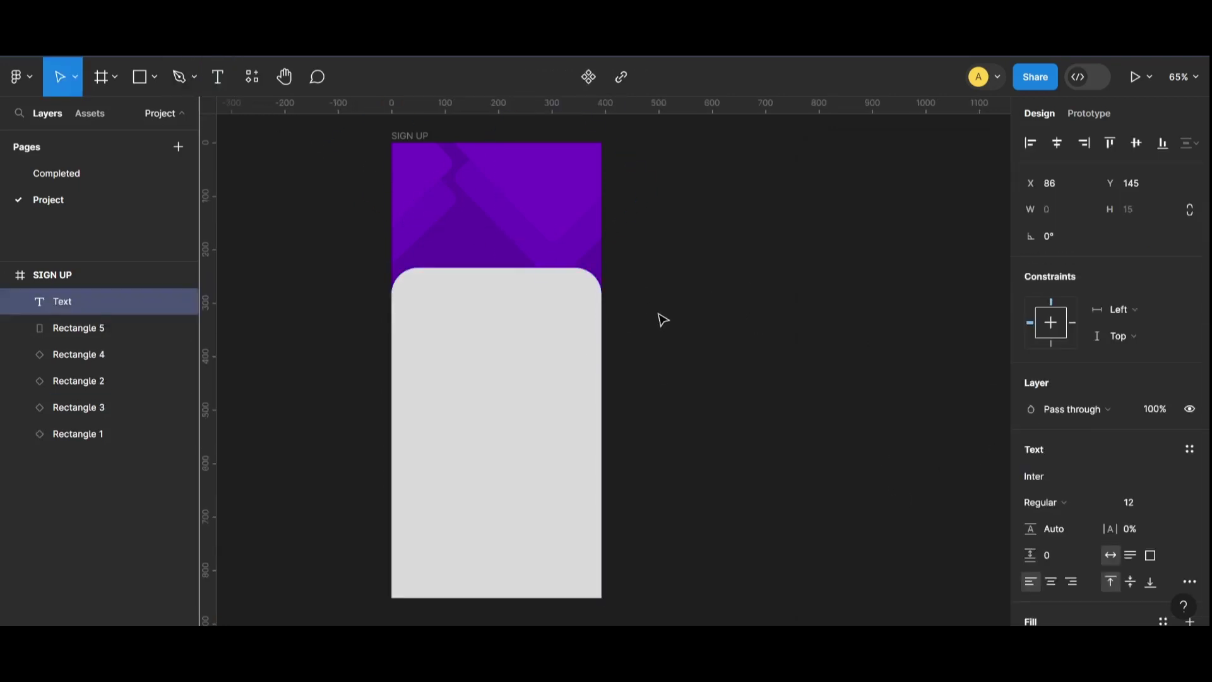
{"action": "key", "text": "Caps_Lock"}
{"action": "type", "text": "s"}
{"action": "key", "text": "BackSpace"}
{"action": "type", "text": "SIGN UP"}
Step: Set the SIGN UP text's font size to 36
{"action": "left_click", "coordinate": [1145, 505]}
{"action": "type", "text": "37"}
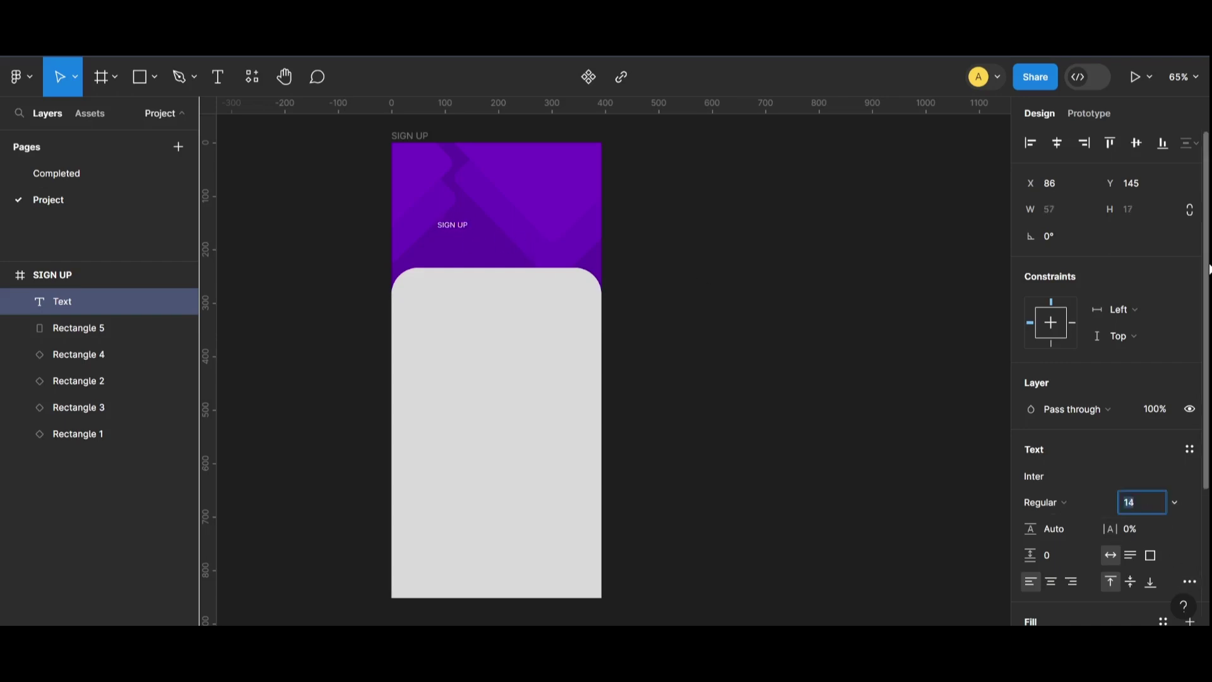
{"action": "key", "text": "Return"}
{"action": "key", "text": "Up"}
{"action": "key", "text": "Down"}
{"action": "key", "text": "Down"}
{"action": "key", "text": "Down"}
{"action": "key", "text": "Down"}
{"action": "key", "text": "Up"}
{"action": "key", "text": "Up"}
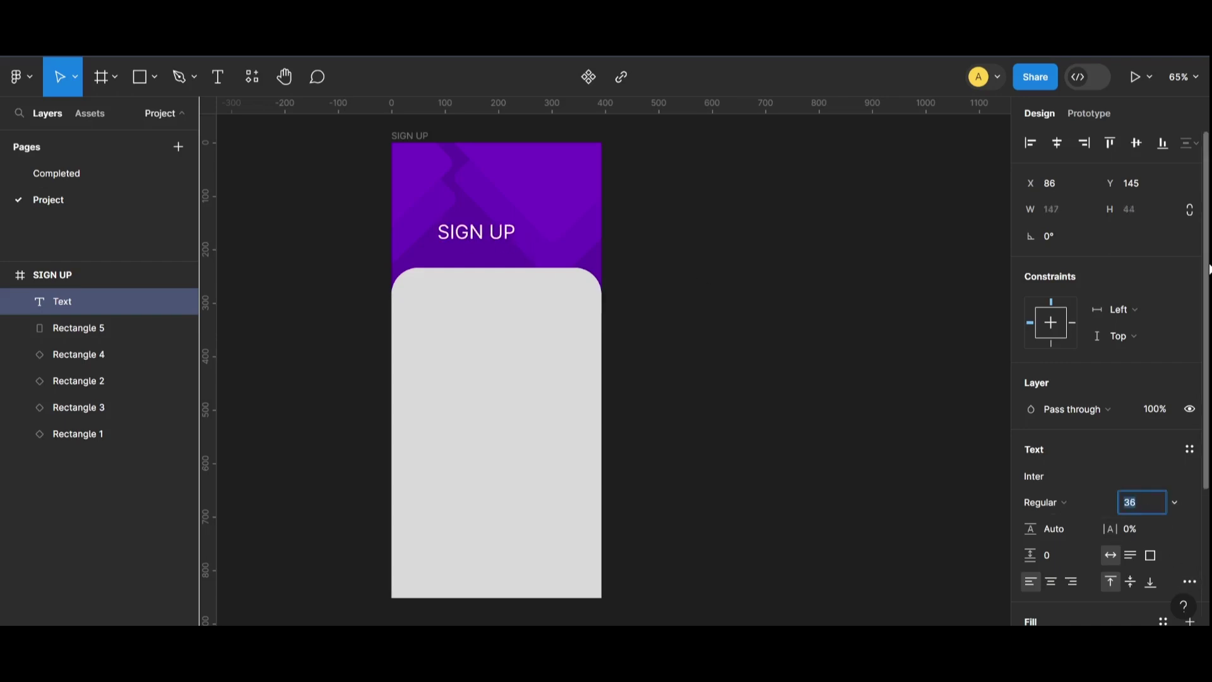
Step: Move the SIGN UP heading slightly up and to the left within the purple header
{"action": "left_click", "coordinate": [761, 334]}
{"action": "left_click_drag", "start_coordinate": [478, 240], "coordinate": [457, 229]}
{"action": "left_click", "coordinate": [723, 269]}
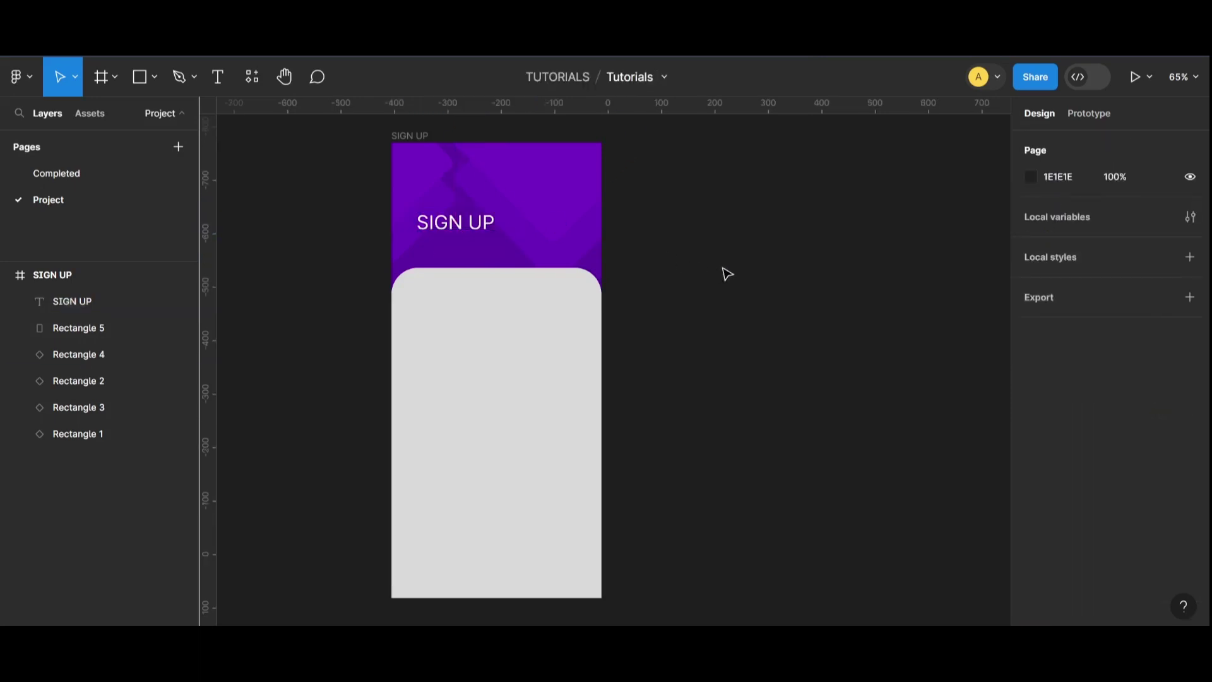
Step: Add a layout grid to the SIGN UP frame and change it to 8 columns
{"action": "left_click", "coordinate": [447, 225]}
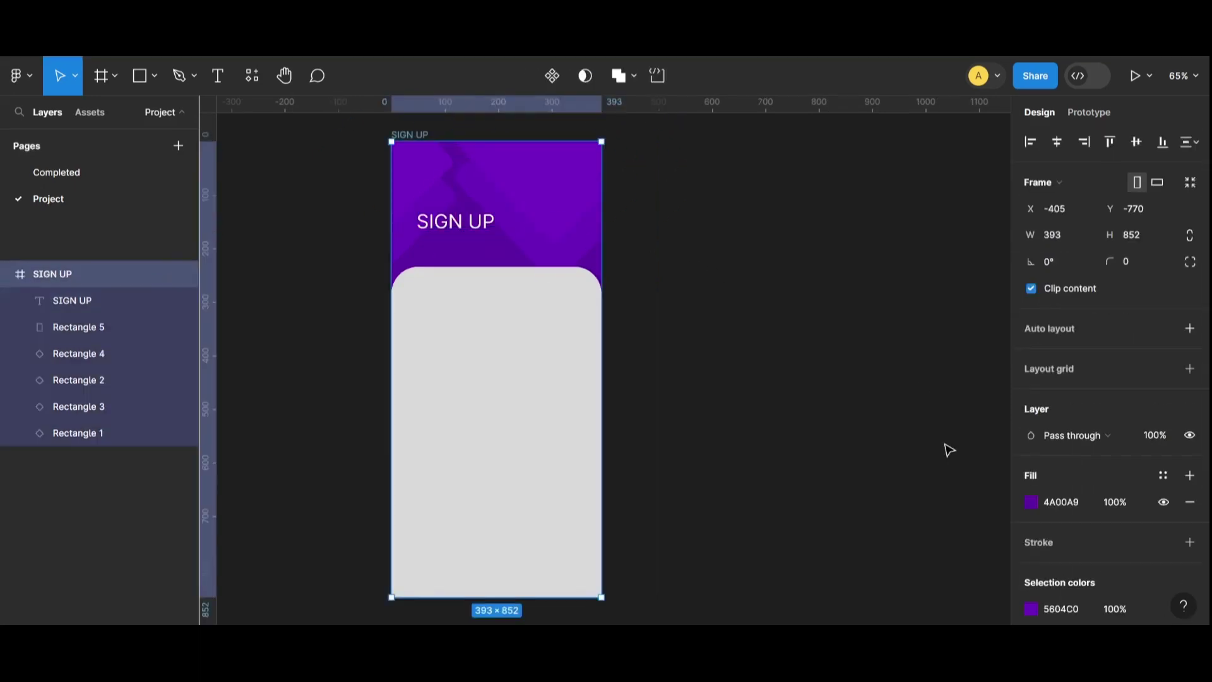
{"action": "left_click", "coordinate": [1069, 372]}
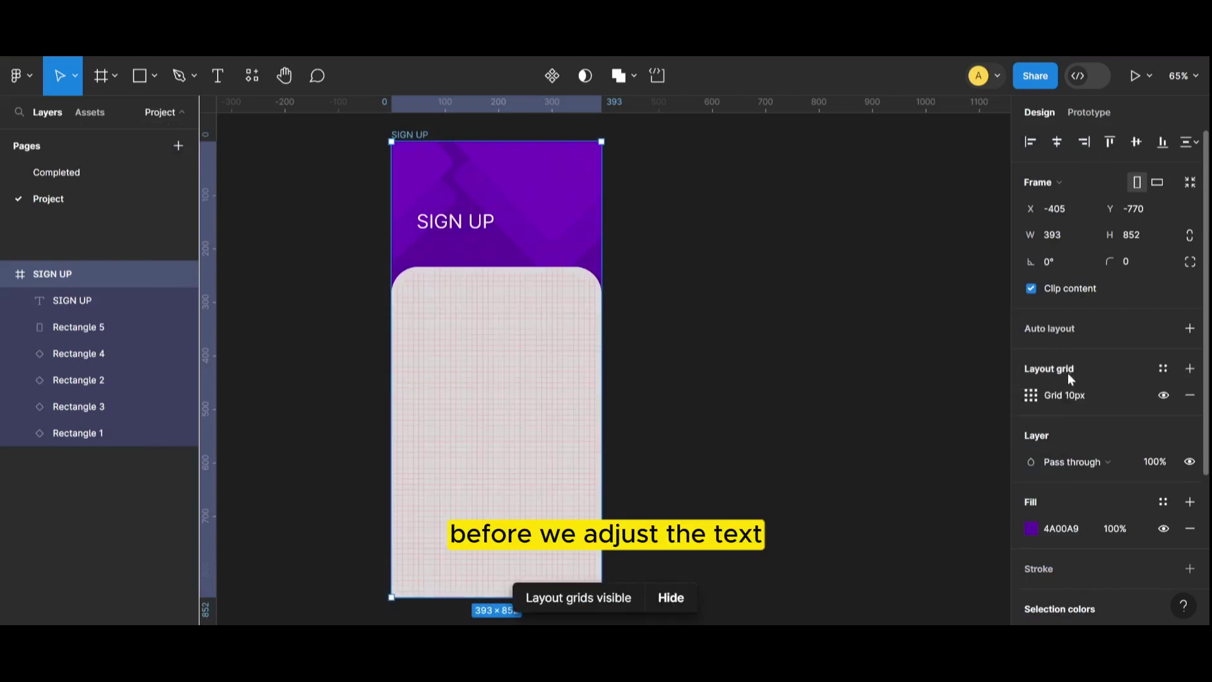
{"action": "left_click", "coordinate": [1030, 396]}
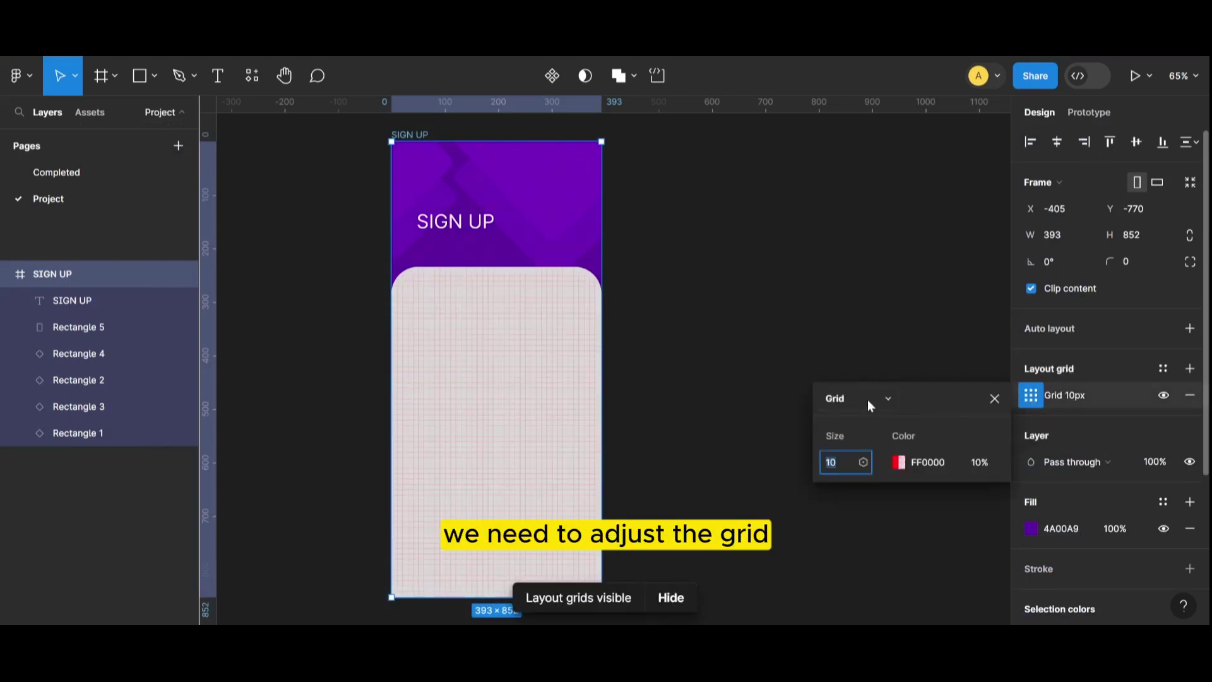
{"action": "left_click_drag", "start_coordinate": [867, 404], "coordinate": [785, 224]}
{"action": "left_click", "coordinate": [786, 221]}
{"action": "left_click", "coordinate": [792, 236]}
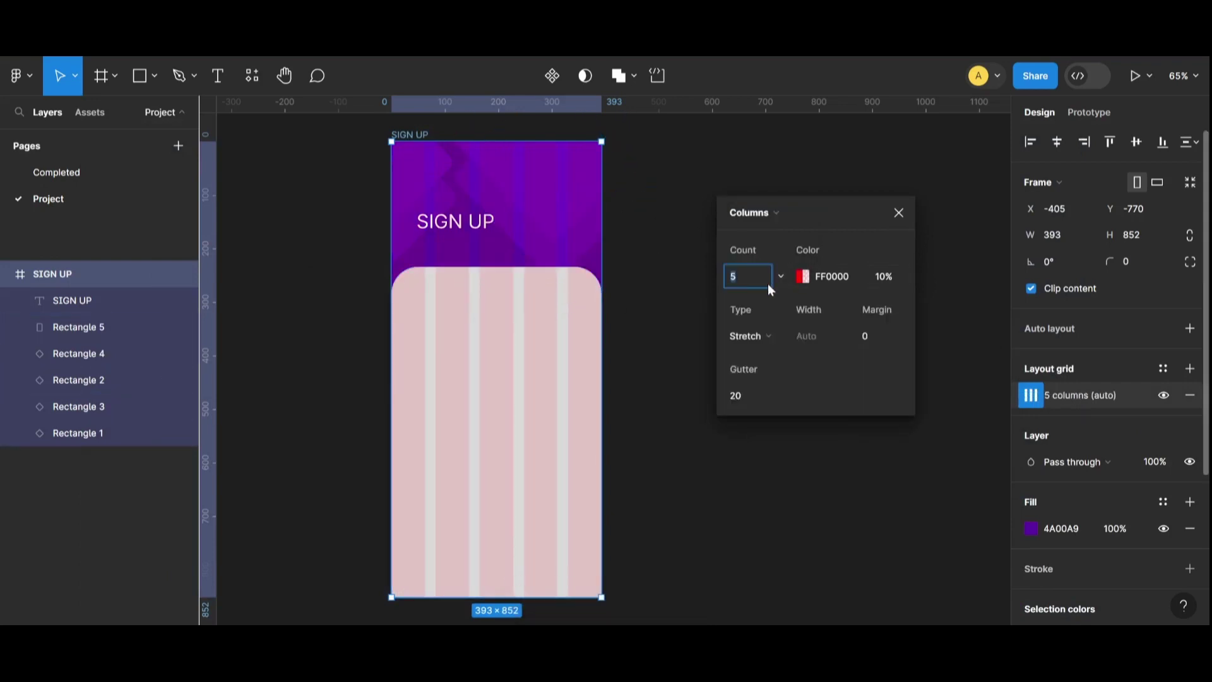
{"action": "type", "text": "8"}
{"action": "key", "text": "Return"}
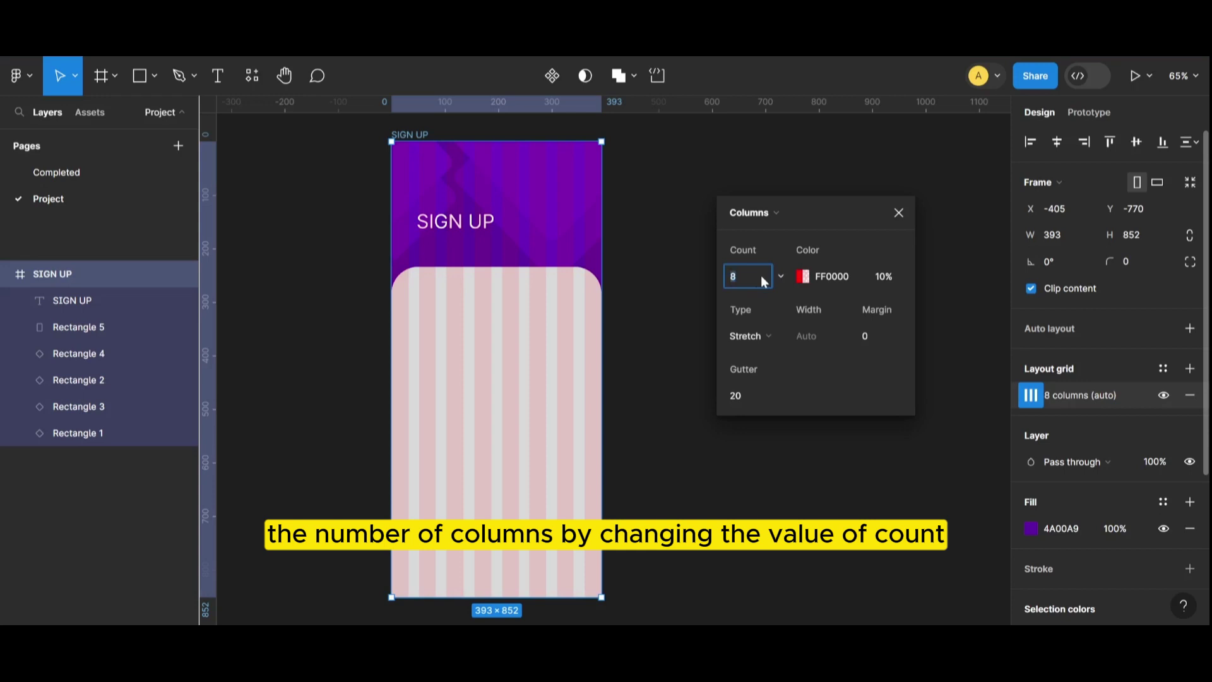
Step: Try column counts of 4 and 12 for the frame's layout grid
{"action": "type", "text": "4"}
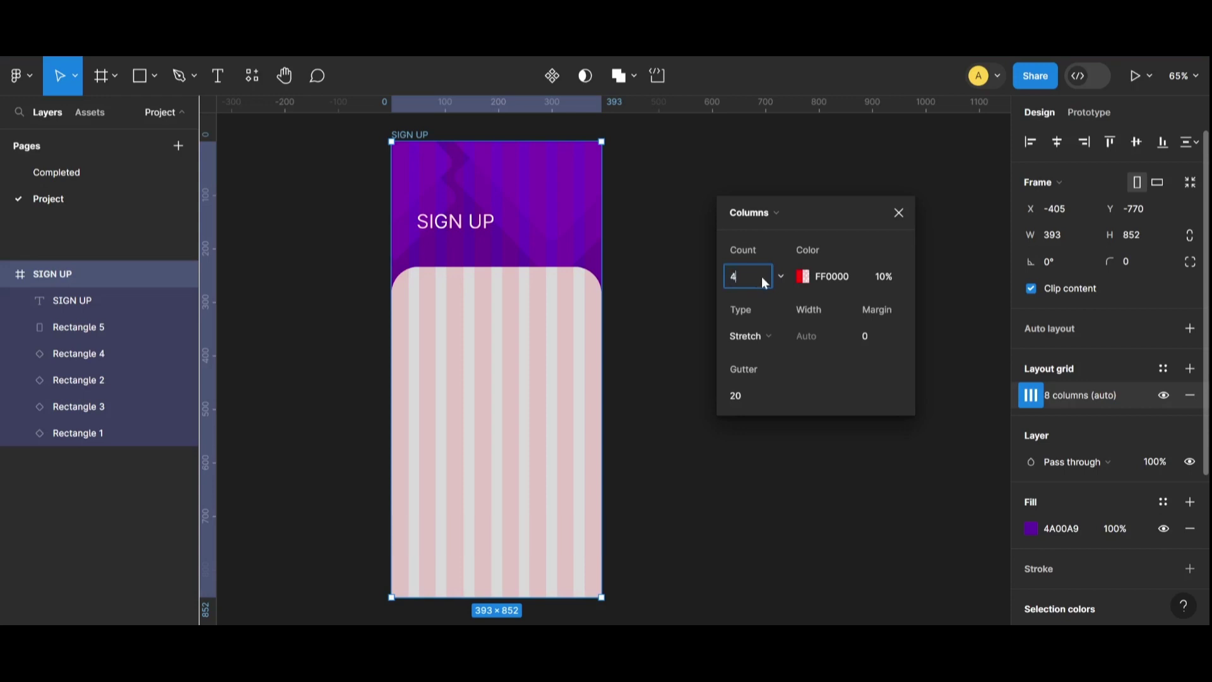
{"action": "key", "text": "Return"}
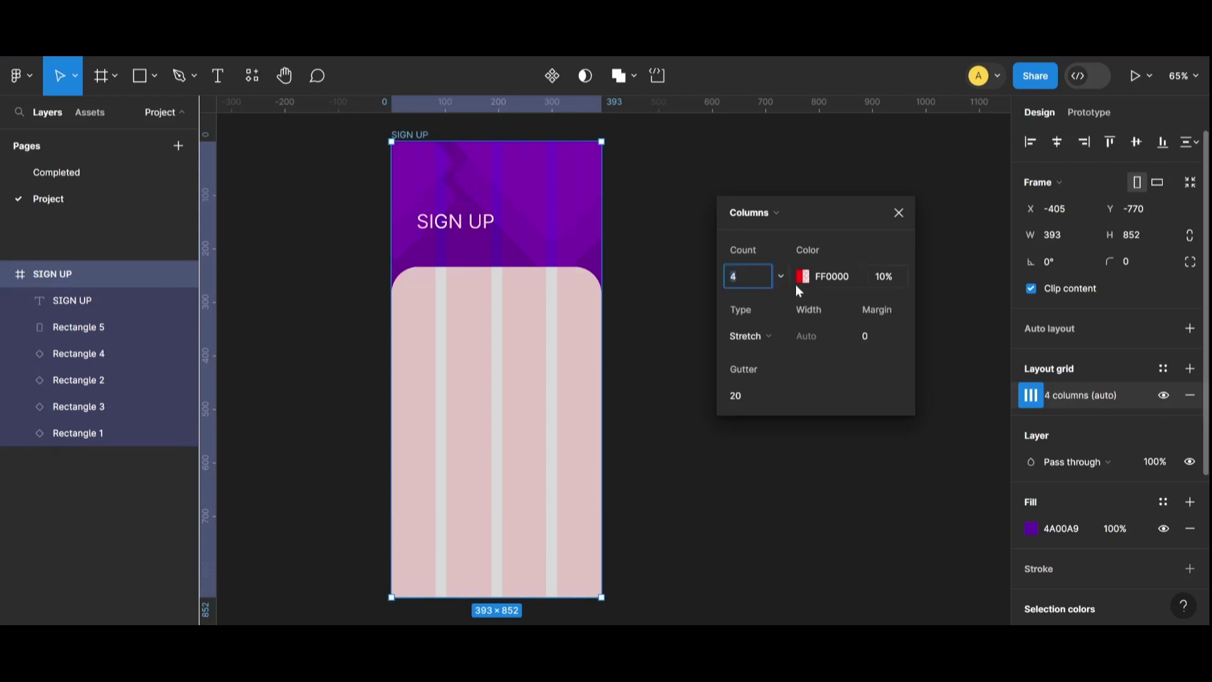
{"action": "type", "text": "12"}
{"action": "key", "text": "Return"}
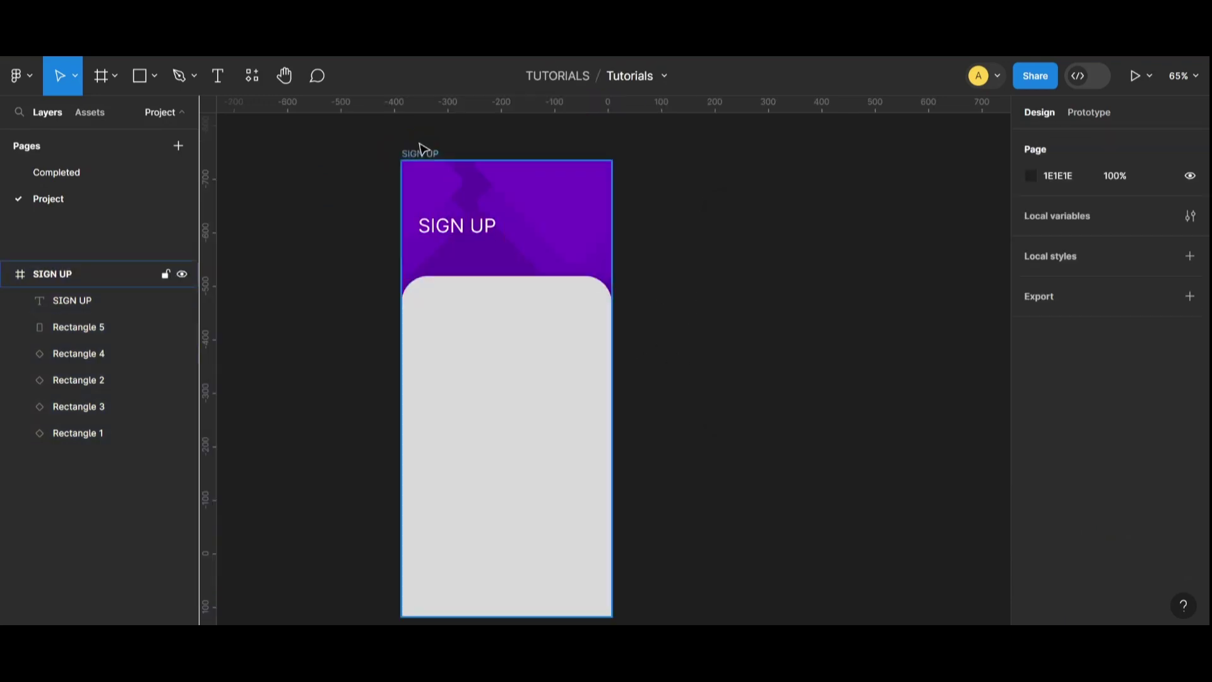
Step: Select the SIGN UP frame and make its column layout grid visible
{"action": "left_click", "coordinate": [421, 154]}
{"action": "left_click", "coordinate": [1161, 396]}
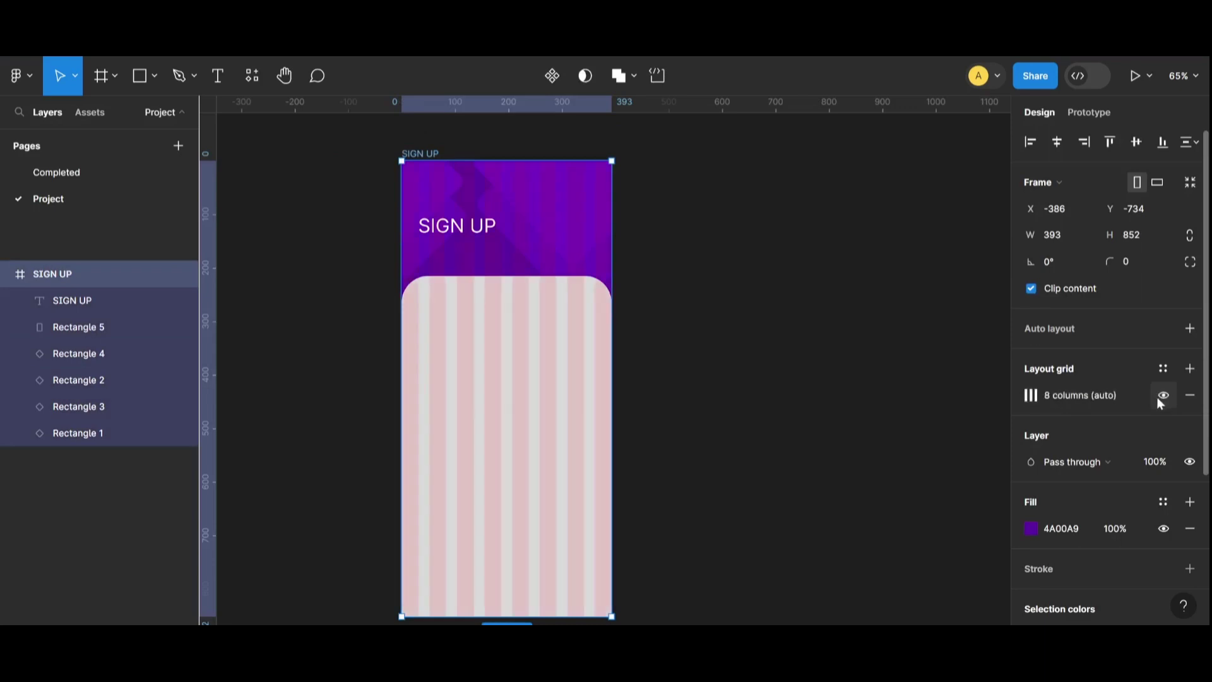
{"action": "left_click", "coordinate": [1030, 396]}
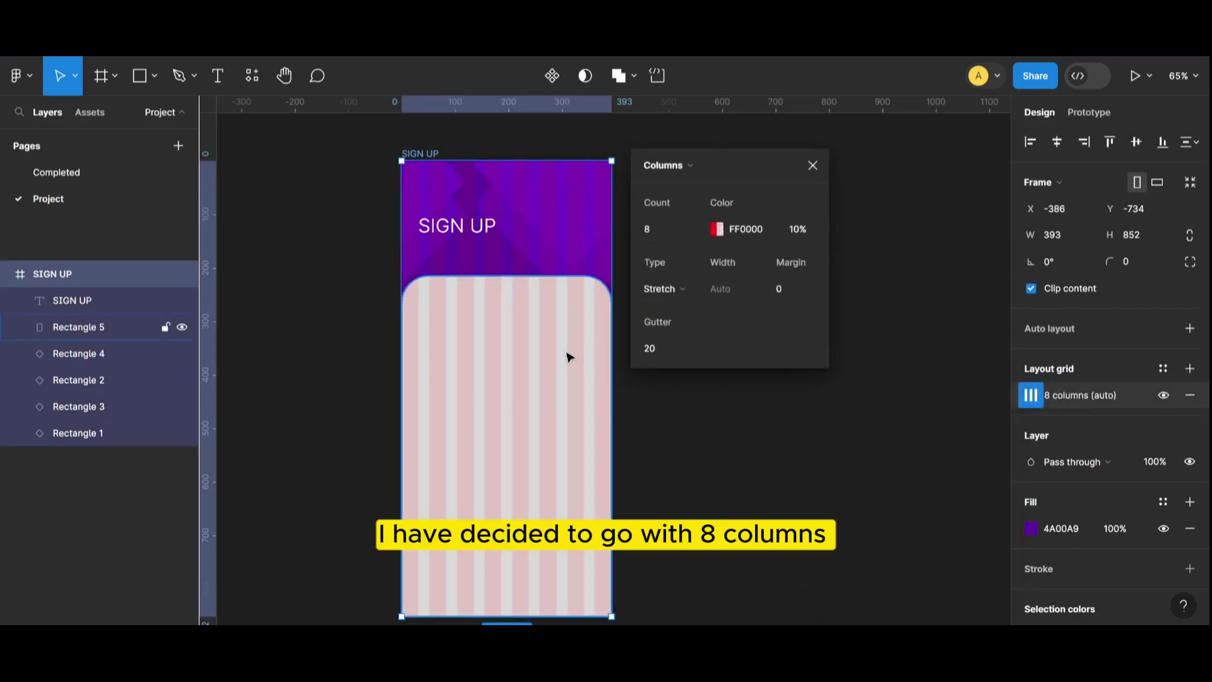
{"action": "left_click", "coordinate": [445, 228]}
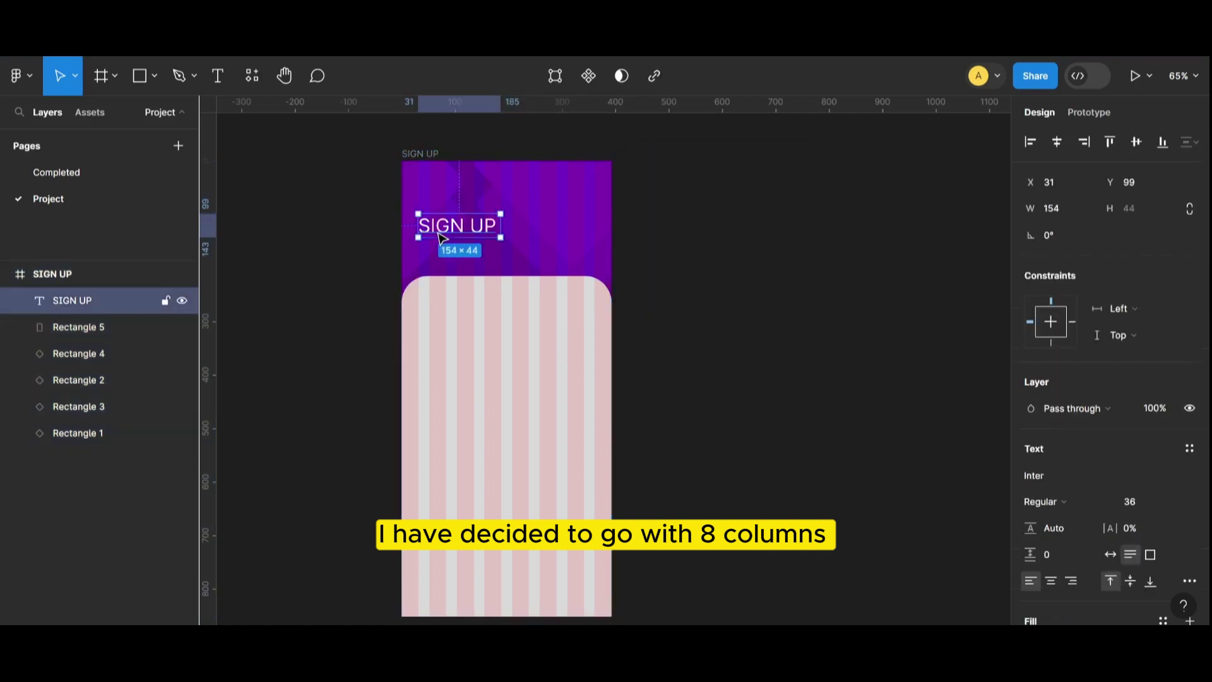
{"action": "left_click", "coordinate": [631, 339]}
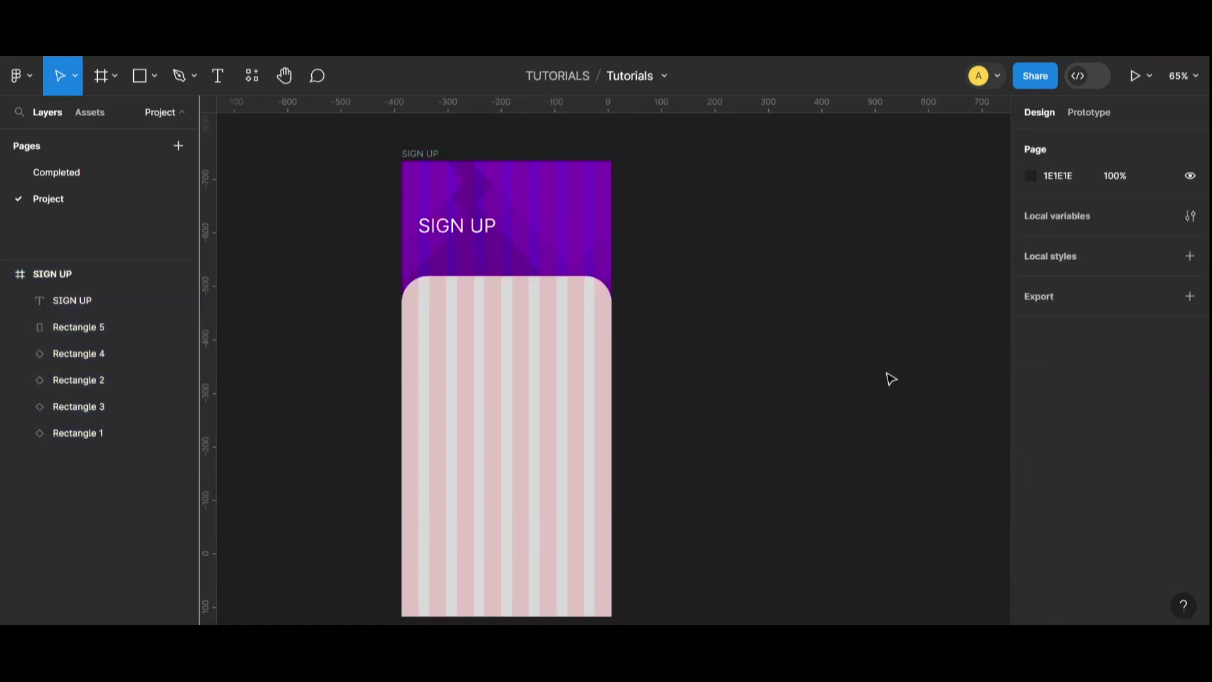
{"action": "left_click", "coordinate": [419, 154]}
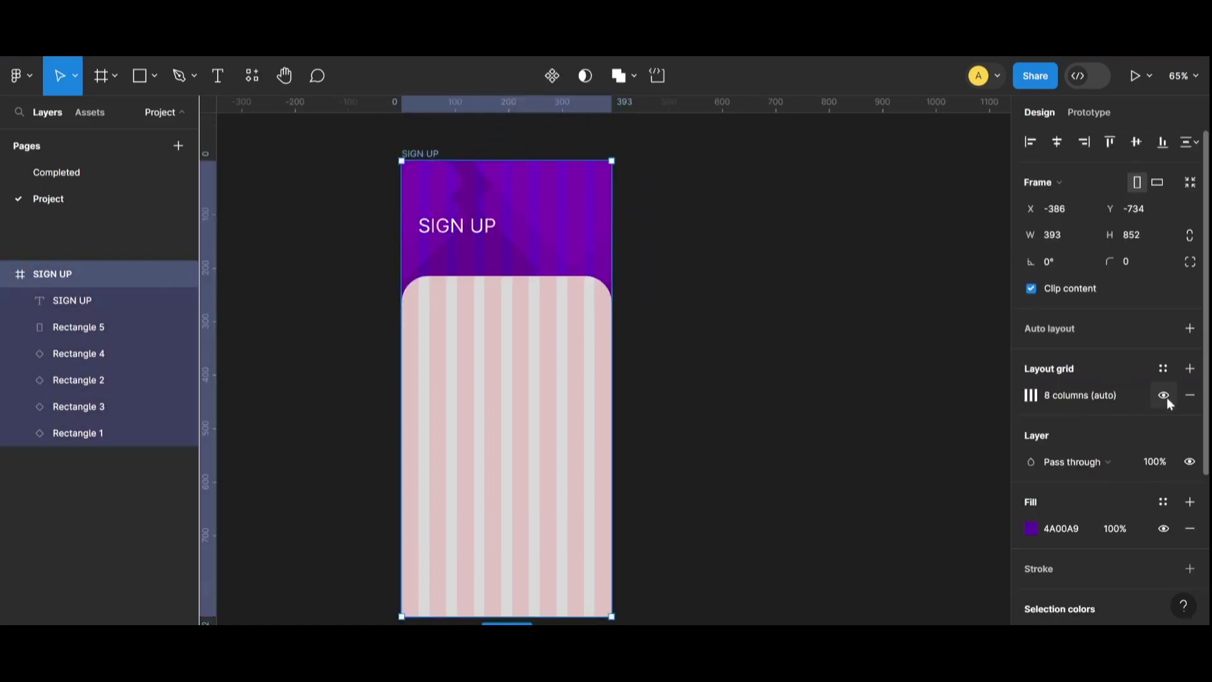
Step: Change the SIGN UP heading's font to Poppins with Bold weight
{"action": "left_click", "coordinate": [467, 226]}
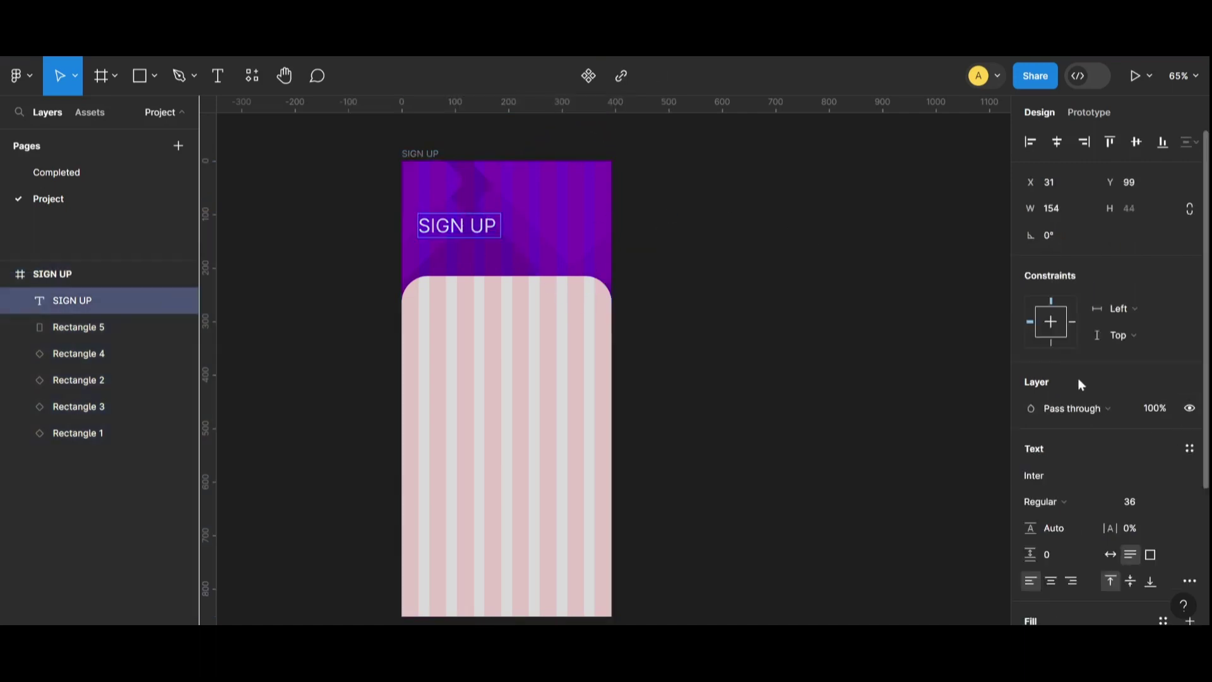
{"action": "scroll", "coordinate": [1077, 378], "scroll_direction": "down", "scroll_amount": 3}
{"action": "left_click", "coordinate": [1074, 311]}
{"action": "type", "text": "pop"}
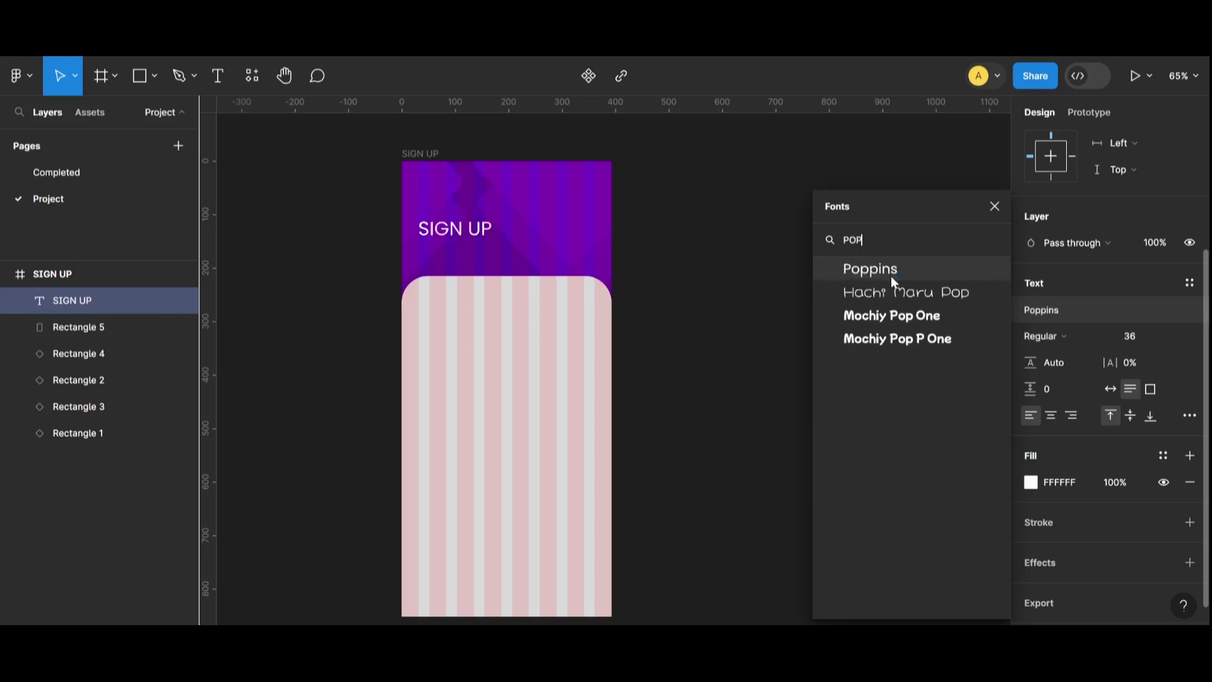
{"action": "left_click", "coordinate": [891, 275]}
{"action": "left_click", "coordinate": [1047, 336]}
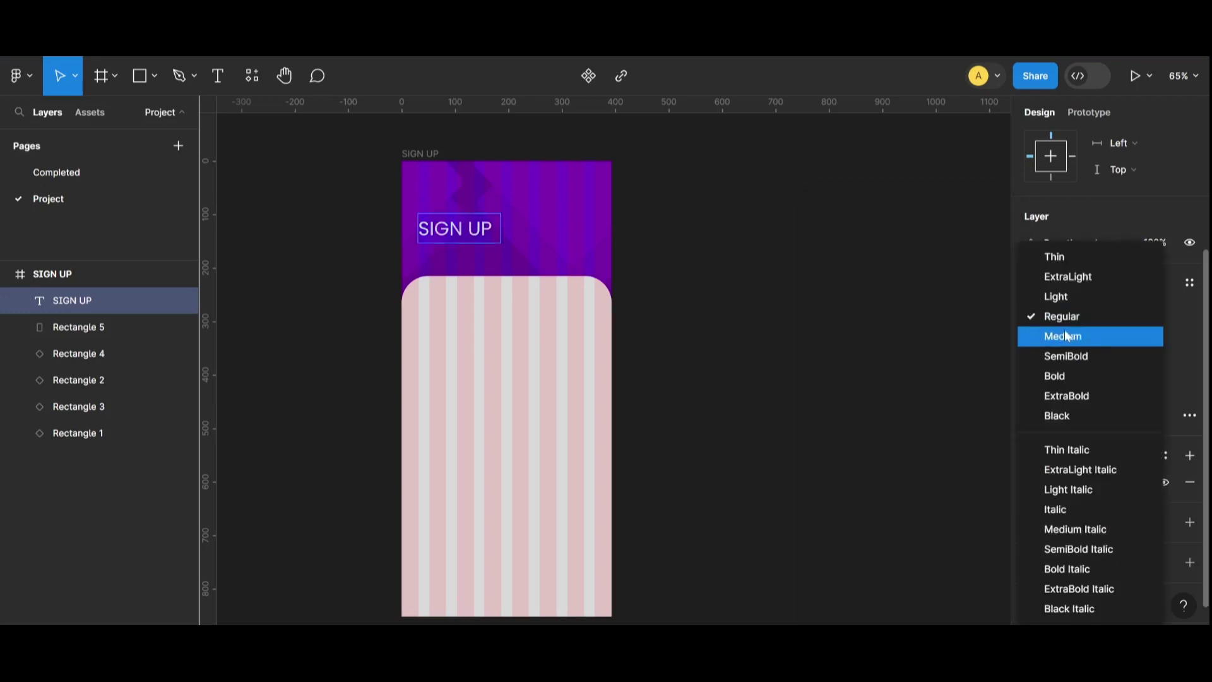
{"action": "left_click", "coordinate": [1063, 378]}
Step: Move the SIGN UP heading to X 32 on the column grid, and check it with the grid hidden and shown again
{"action": "mouse_move", "coordinate": [457, 243]}
{"action": "left_mouse_down"}
{"action": "mouse_move", "coordinate": [456, 220]}
{"action": "mouse_move", "coordinate": [453, 237]}
{"action": "left_mouse_up"}
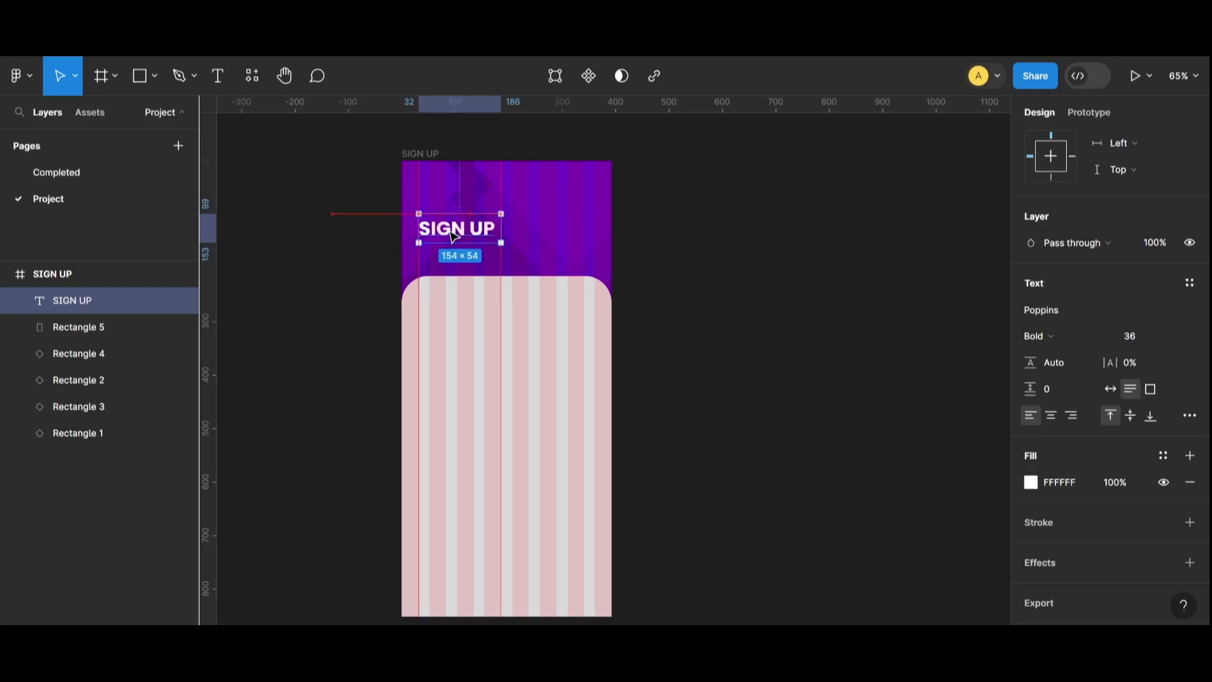
{"action": "left_click", "coordinate": [783, 298]}
{"action": "scroll", "coordinate": [729, 399], "scroll_direction": "down", "scroll_amount": 1}
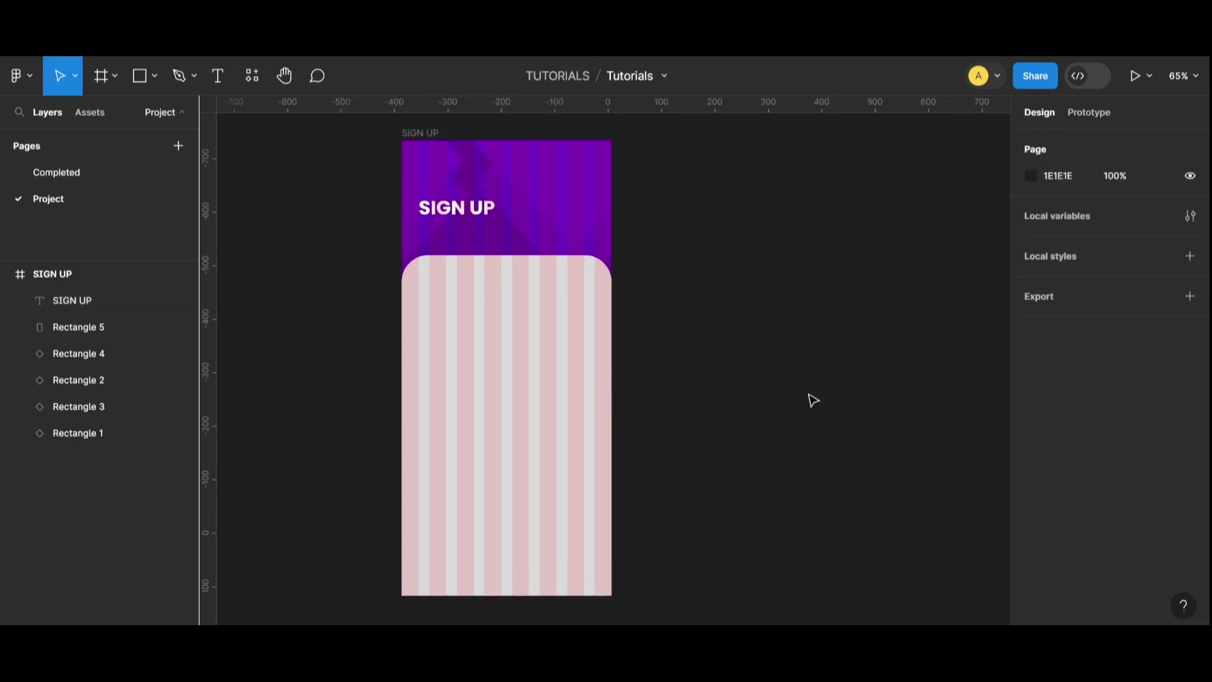
{"action": "left_click", "coordinate": [434, 134]}
{"action": "left_click", "coordinate": [1164, 396]}
{"action": "left_click", "coordinate": [1164, 396]}
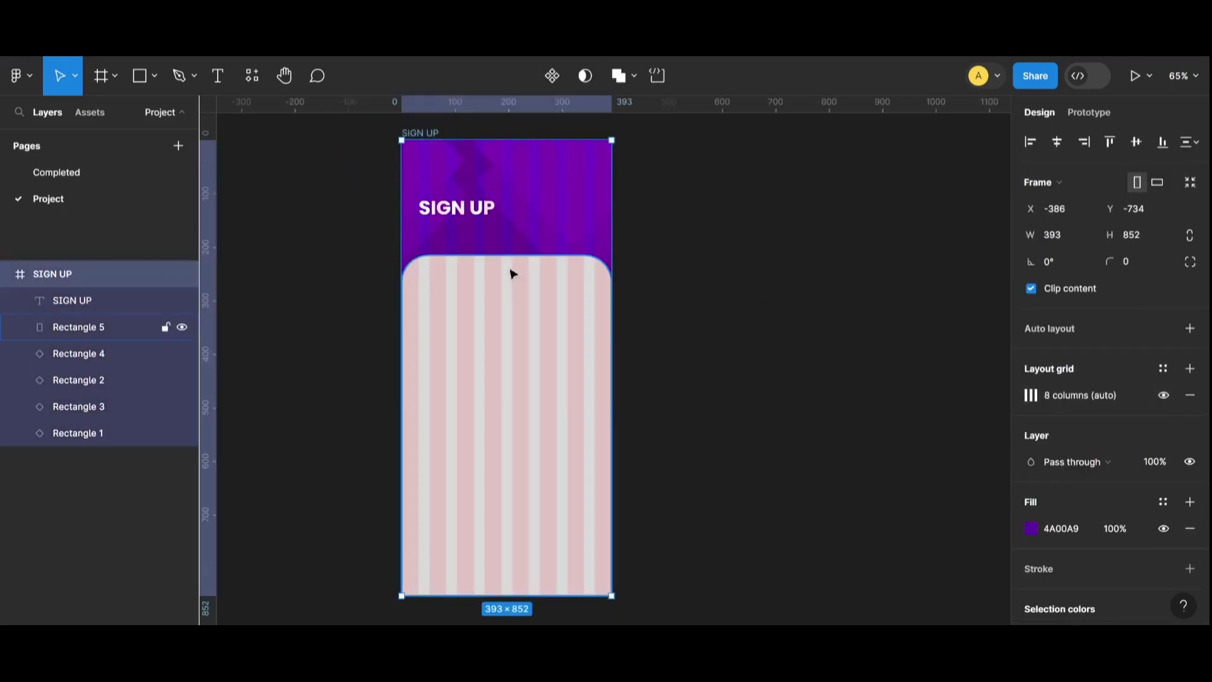
Step: Reduce the SIGN UP heading's font size to 30 and move it slightly up in the purple header
{"action": "left_click", "coordinate": [479, 209]}
{"action": "scroll", "coordinate": [1111, 403], "scroll_direction": "down", "scroll_amount": 2}
{"action": "left_click", "coordinate": [1141, 420]}
{"action": "key", "text": "Down"}
{"action": "key", "text": "Down"}
{"action": "key", "text": "Down"}
{"action": "key", "text": "Down"}
{"action": "key", "text": "Down"}
{"action": "key", "text": "Down"}
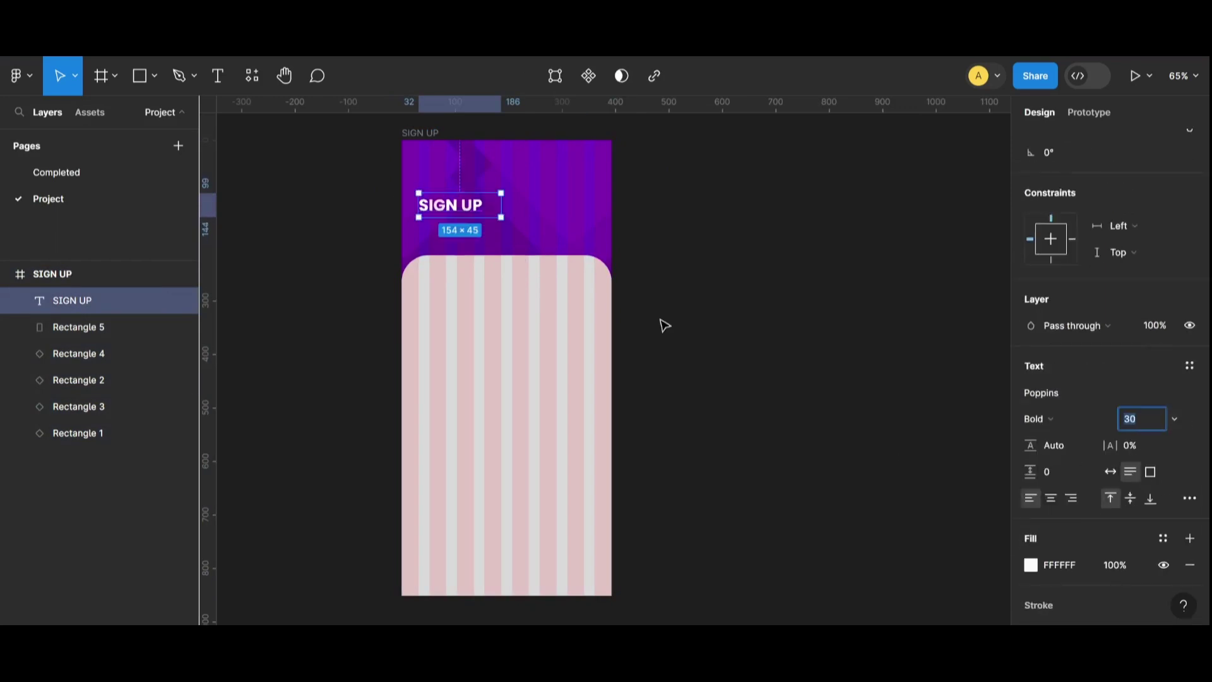
{"action": "left_click_drag", "start_coordinate": [449, 205], "coordinate": [450, 199]}
{"action": "left_click", "coordinate": [781, 251]}
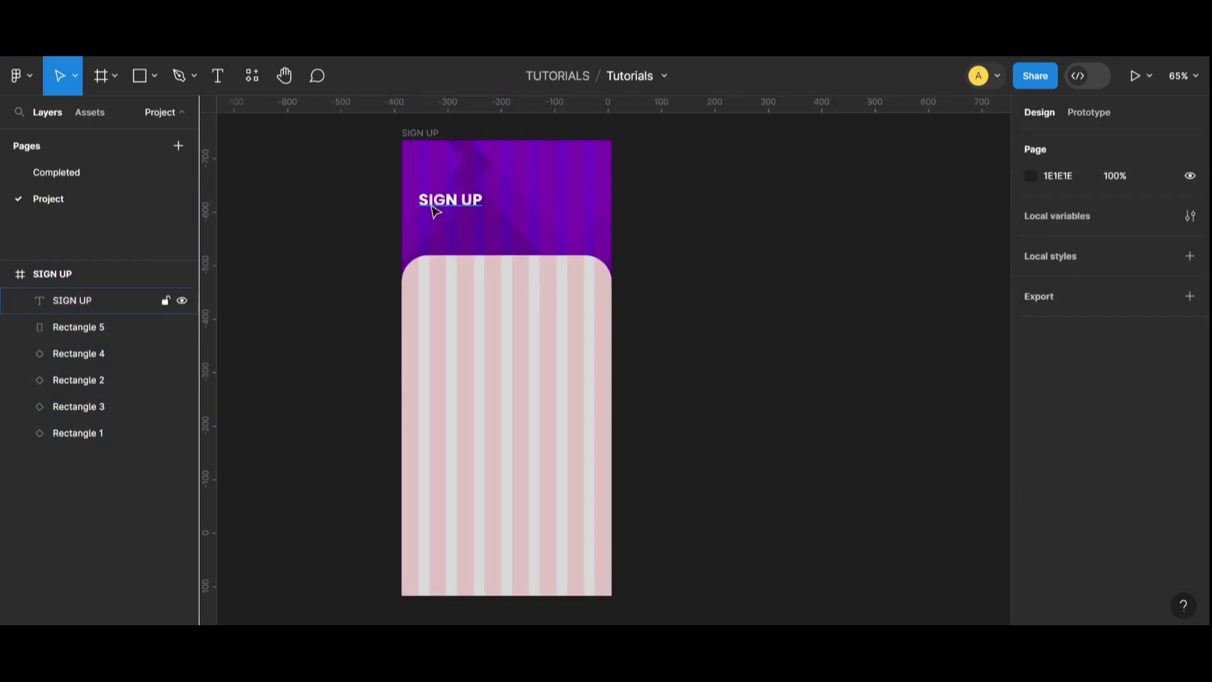
Step: Draw a rectangle about 329 × 57 near the top of the light panel, spanning the inner grid columns
{"action": "scroll", "coordinate": [763, 233], "scroll_direction": "left", "scroll_amount": 2}
{"action": "left_click", "coordinate": [154, 77]}
{"action": "left_click", "coordinate": [177, 117]}
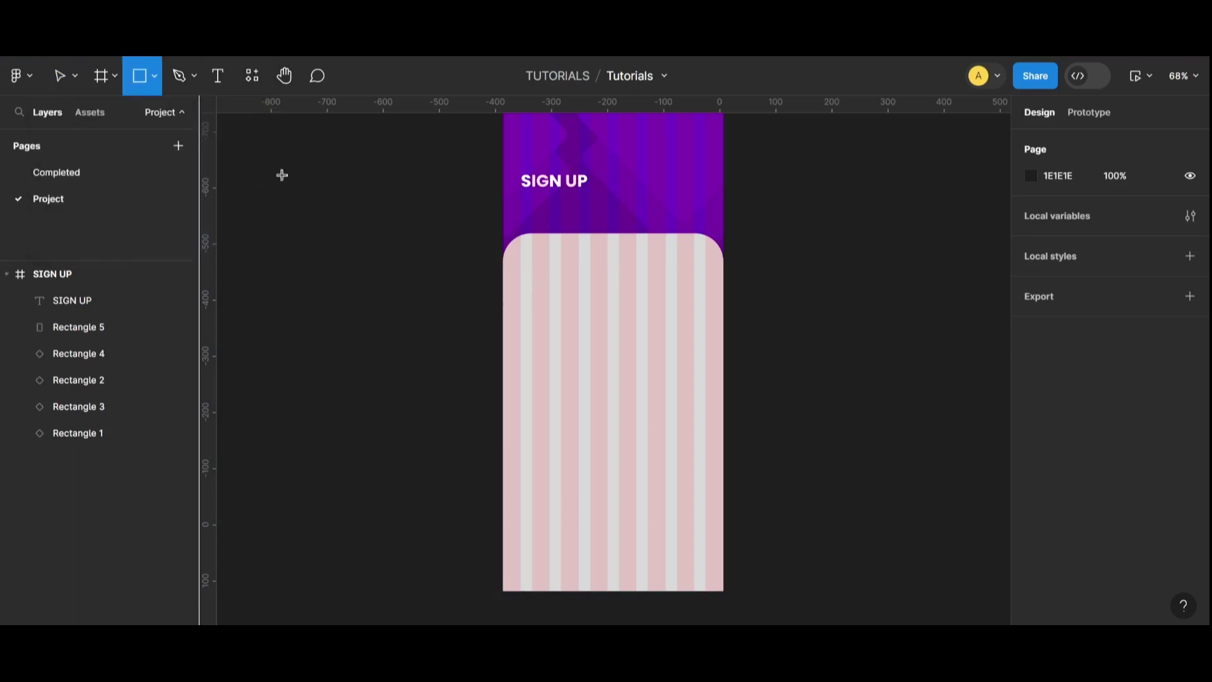
{"action": "key", "text": "shift+0"}
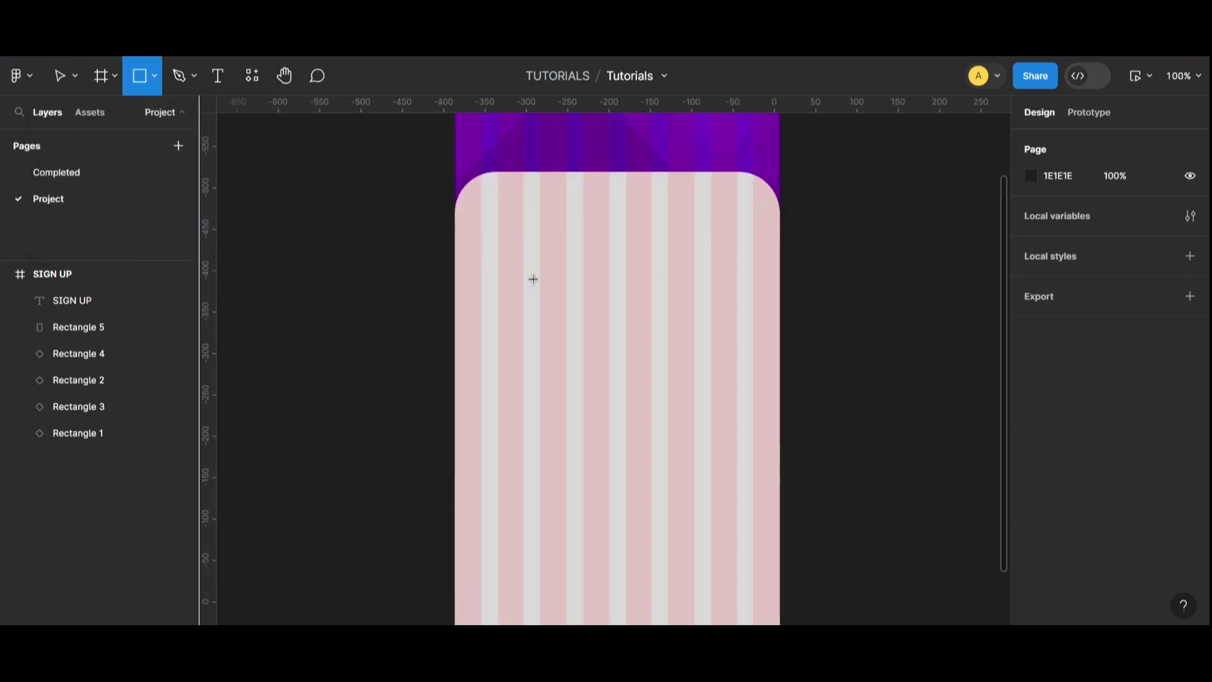
{"action": "mouse_move", "coordinate": [481, 226]}
{"action": "left_mouse_down"}
{"action": "mouse_move", "coordinate": [483, 292]}
{"action": "mouse_move", "coordinate": [726, 292]}
{"action": "mouse_move", "coordinate": [760, 281]}
{"action": "mouse_move", "coordinate": [752, 274]}
{"action": "left_mouse_up"}
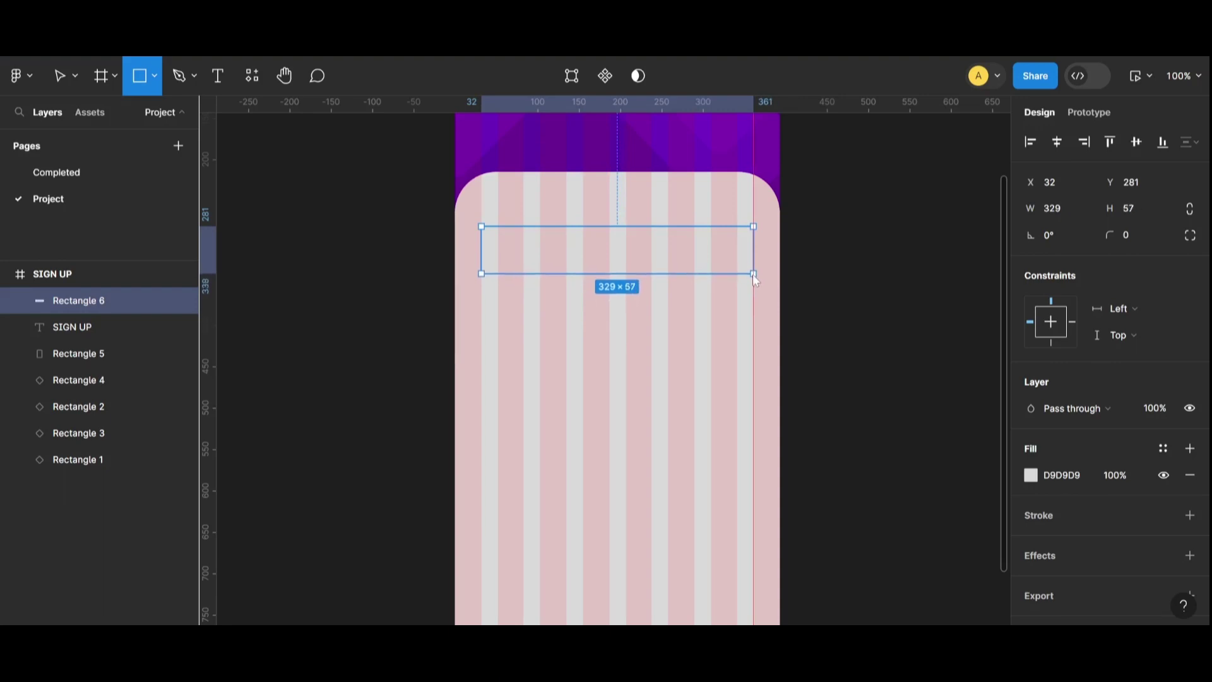
Step: Fill the new input-field rectangle with white FFFFFF and give it a corner radius of 16
{"action": "left_click", "coordinate": [1031, 475]}
{"action": "left_click", "coordinate": [814, 212]}
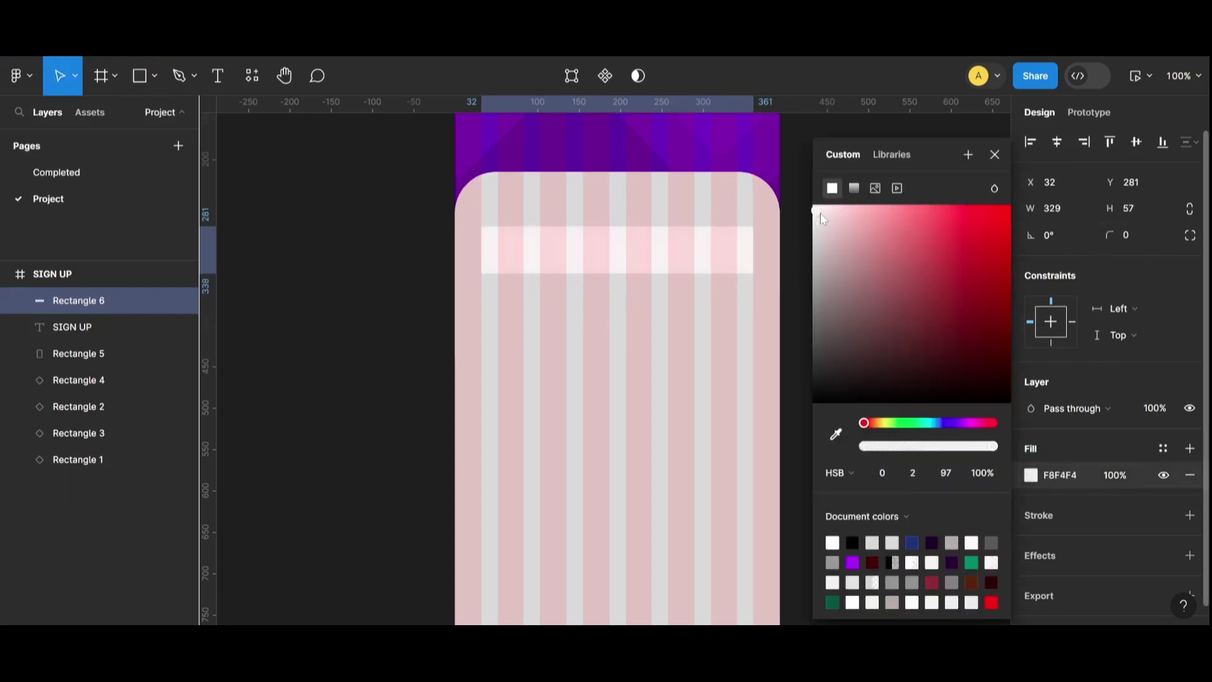
{"action": "left_click_drag", "start_coordinate": [823, 217], "coordinate": [808, 207]}
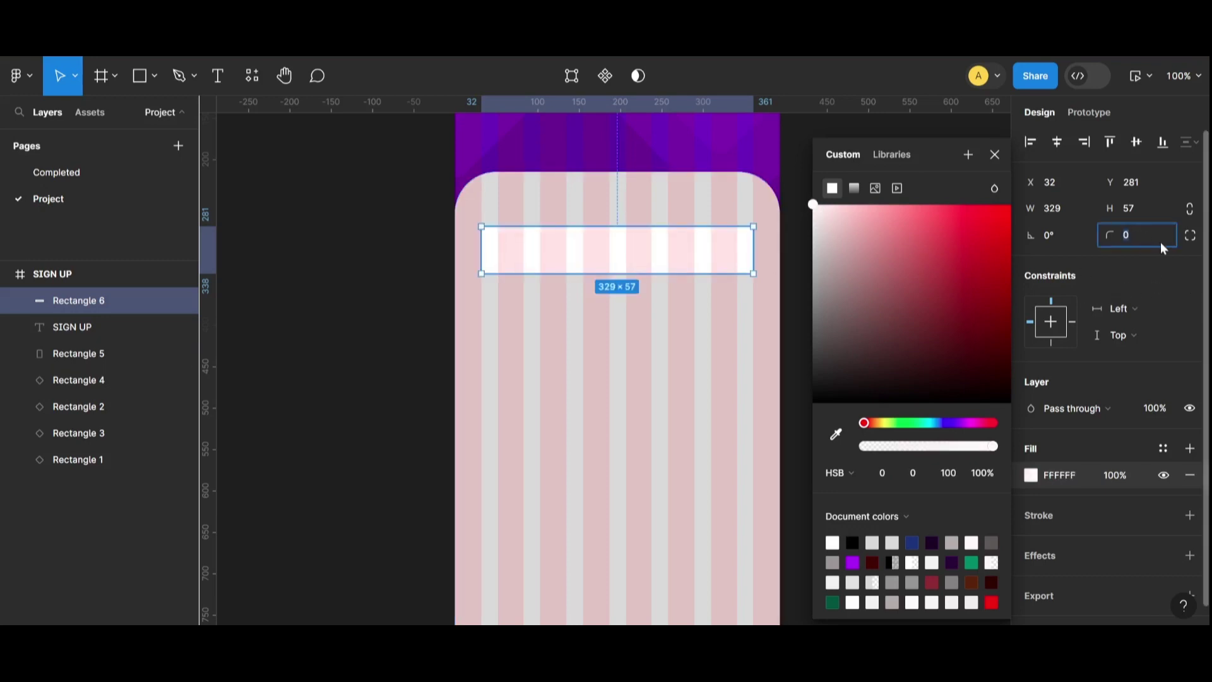
{"action": "type", "text": "16"}
{"action": "key", "text": "Return"}
{"action": "left_click", "coordinate": [408, 313]}
Step: Select the SIGN UP frame and hide its 8-column layout grid
{"action": "scroll", "coordinate": [765, 272], "scroll_direction": "up", "scroll_amount": 1}
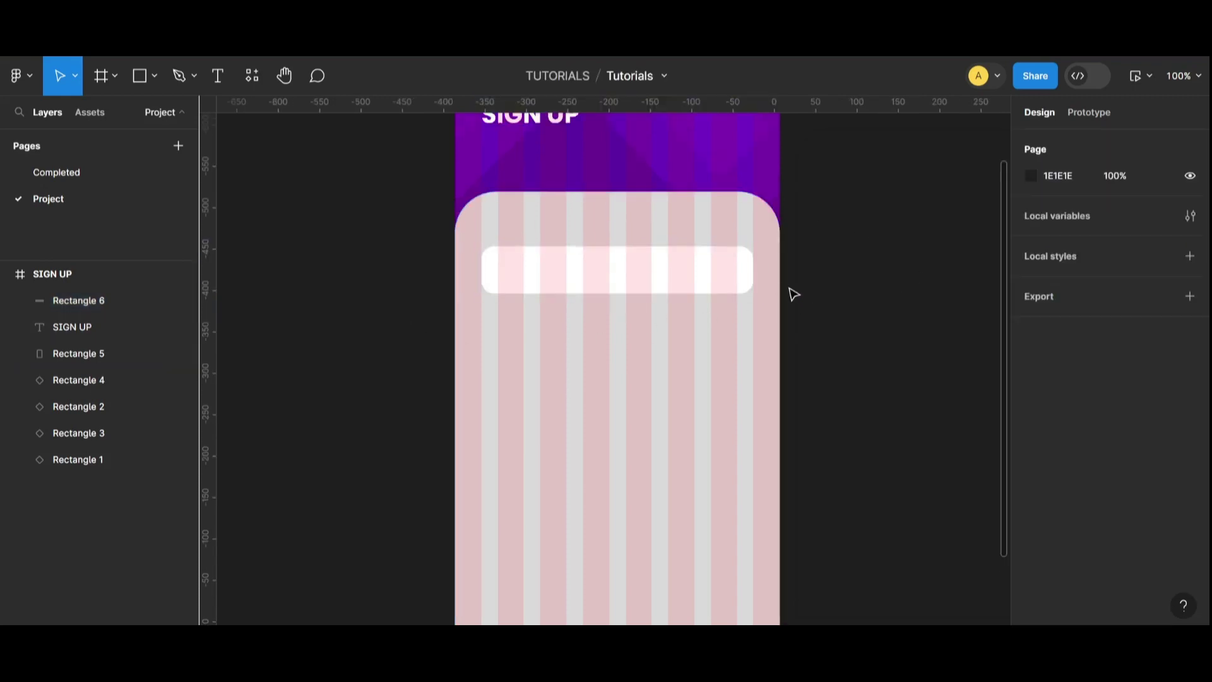
{"action": "key", "text": "minus"}
{"action": "left_click", "coordinate": [558, 183]}
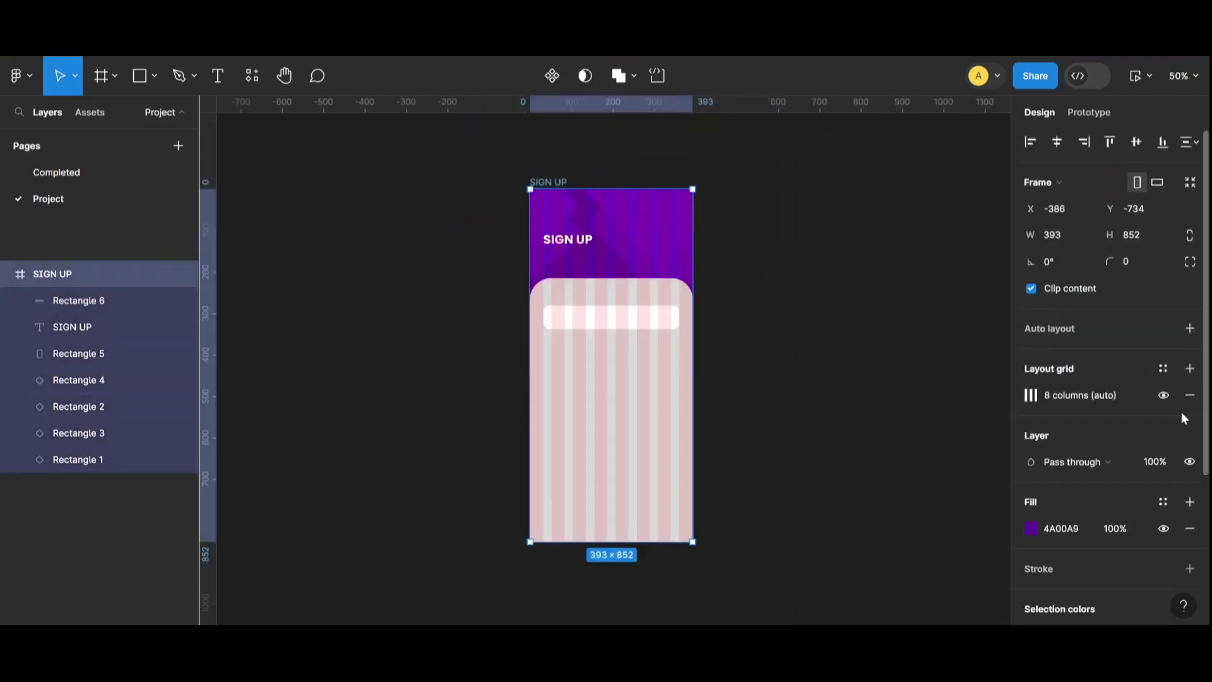
{"action": "left_click", "coordinate": [1189, 402]}
{"action": "left_click", "coordinate": [940, 371]}
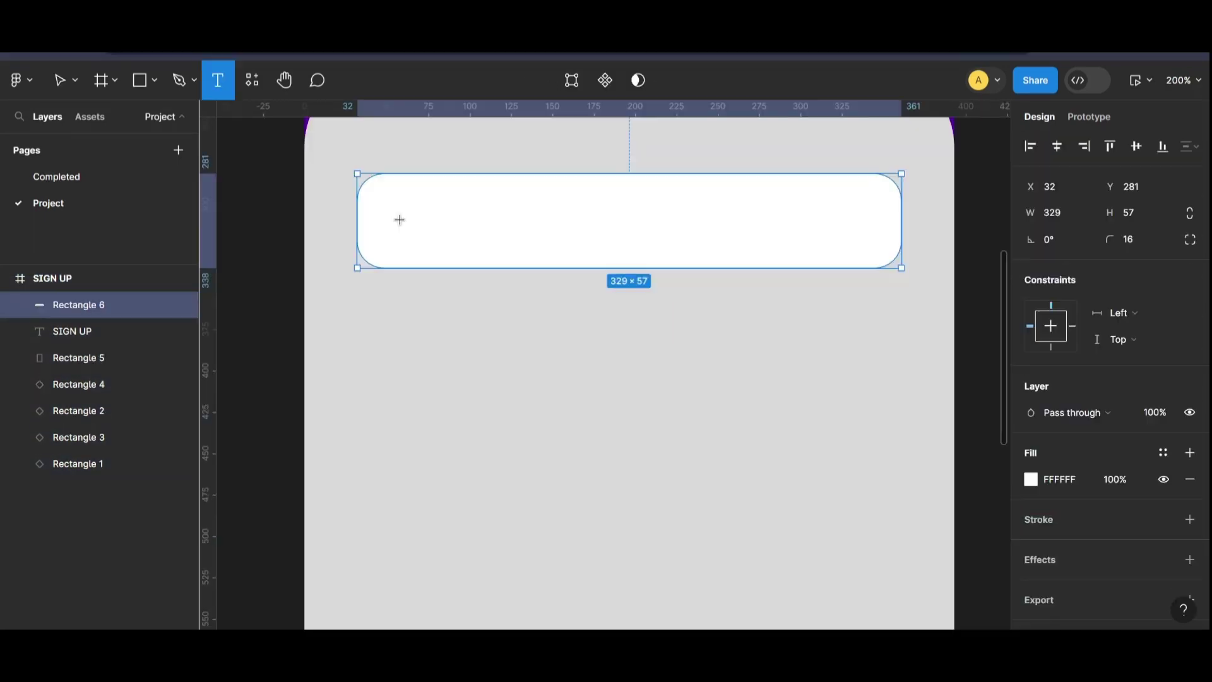
Step: Add a text layer reading EMAIL inside the white rounded field
{"action": "left_click", "coordinate": [399, 220]}
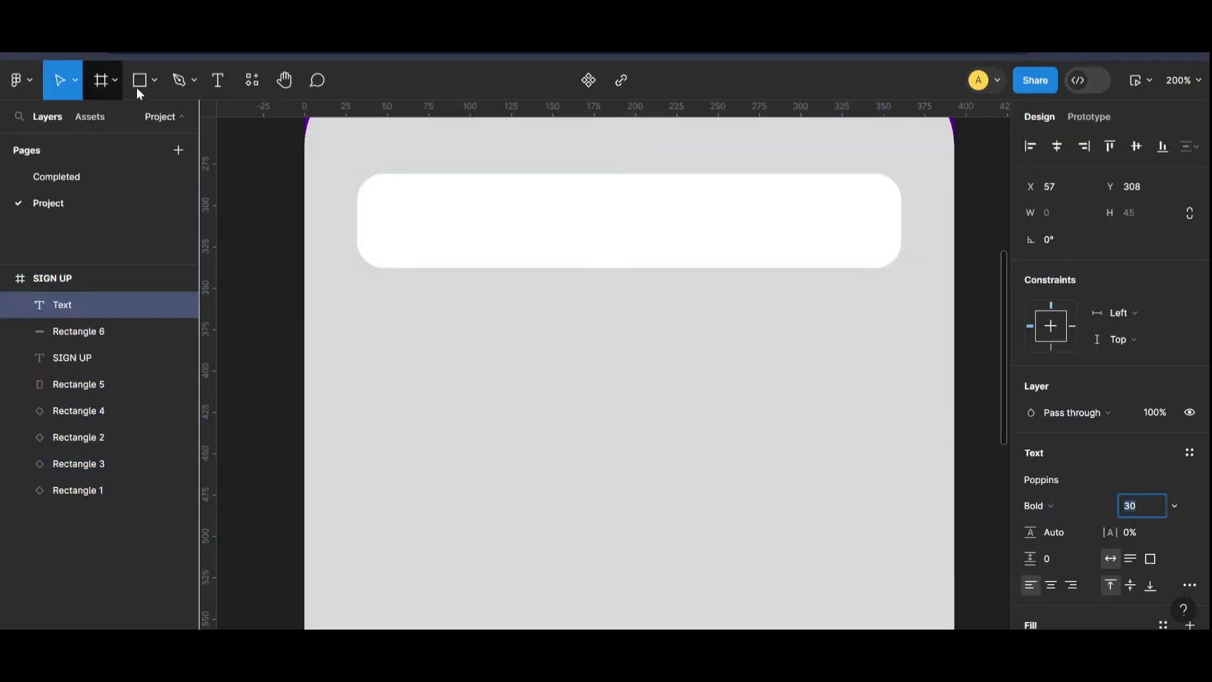
{"action": "left_click", "coordinate": [217, 80]}
{"action": "left_click", "coordinate": [403, 216]}
{"action": "type", "text": "EMAIL"}
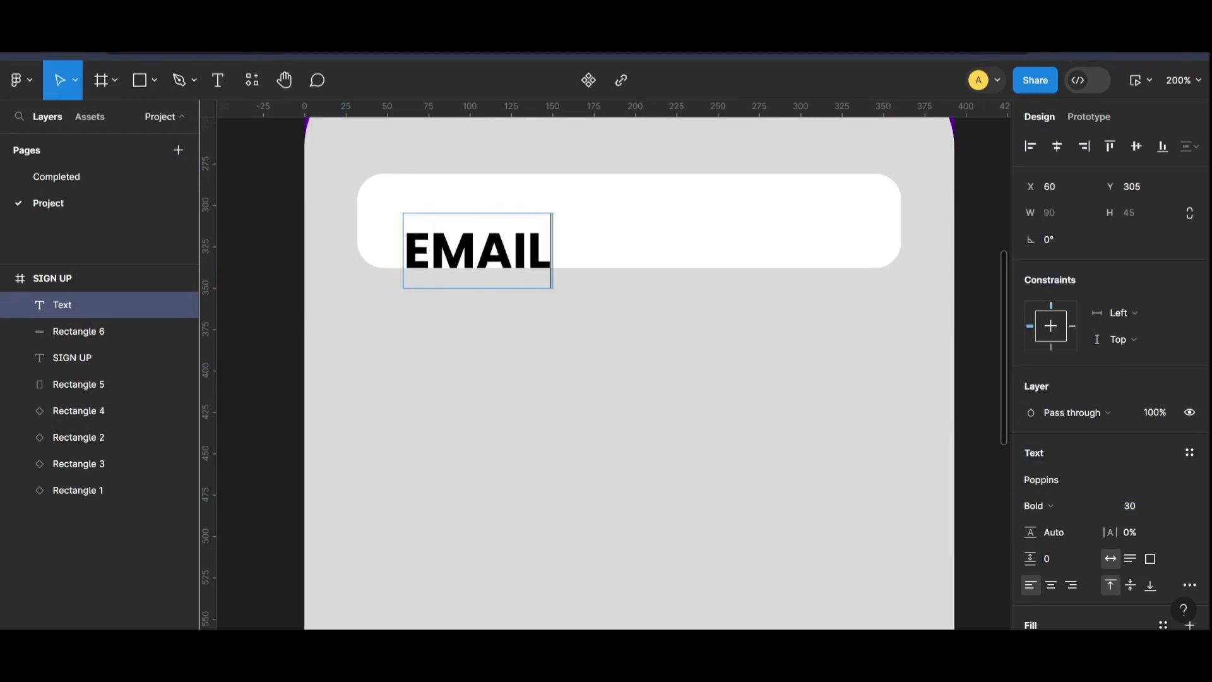
Step: Set the EMAIL text's font size to 16 and its weight to Regular
{"action": "key", "text": "ctrl+a"}
{"action": "left_click", "coordinate": [1123, 509]}
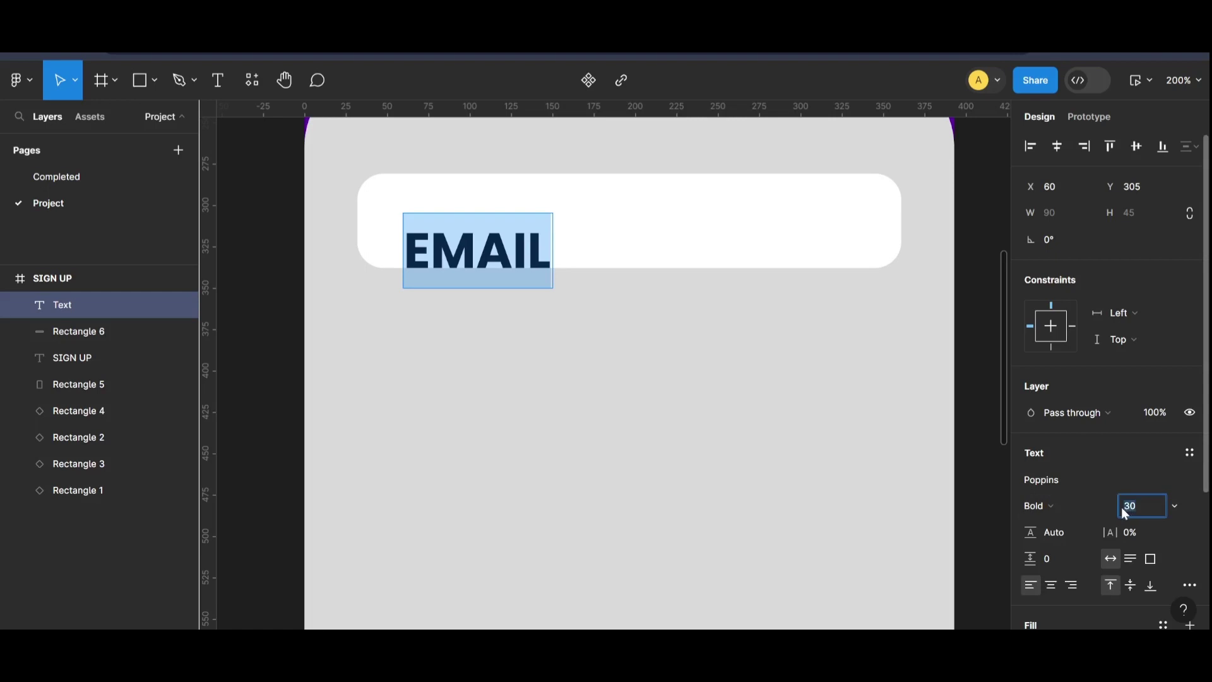
{"action": "type", "text": "16"}
{"action": "key", "text": "Return"}
{"action": "key", "text": "shift+0"}
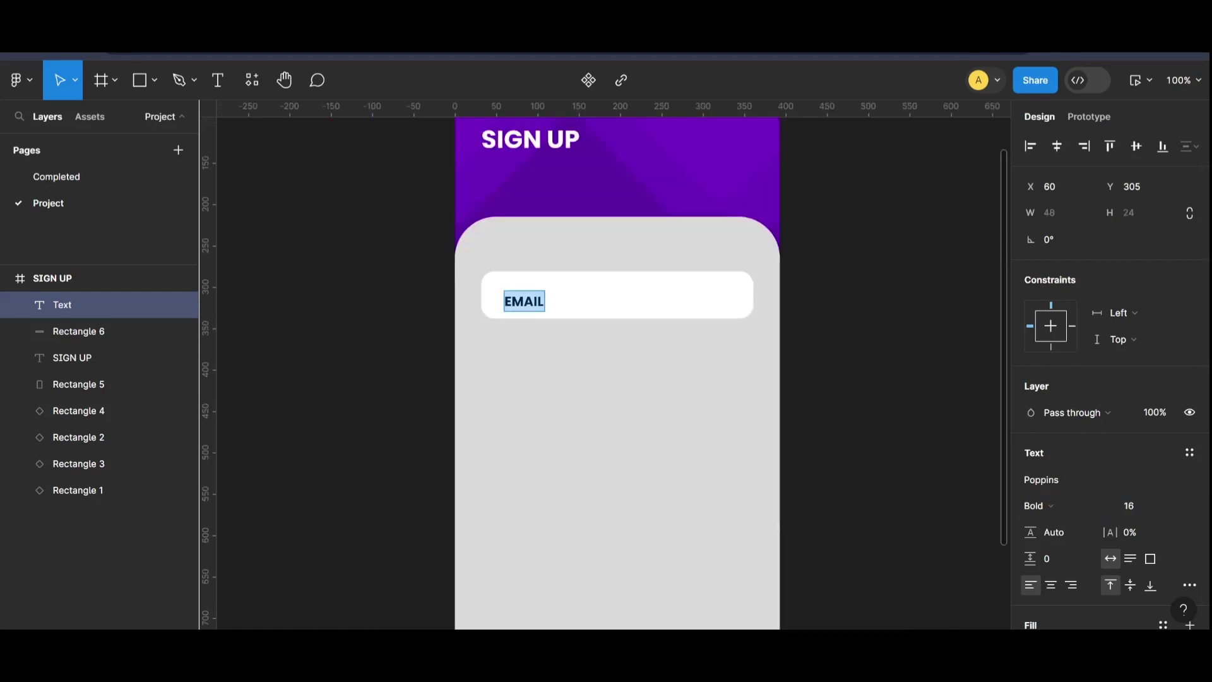
{"action": "left_click", "coordinate": [1041, 505]}
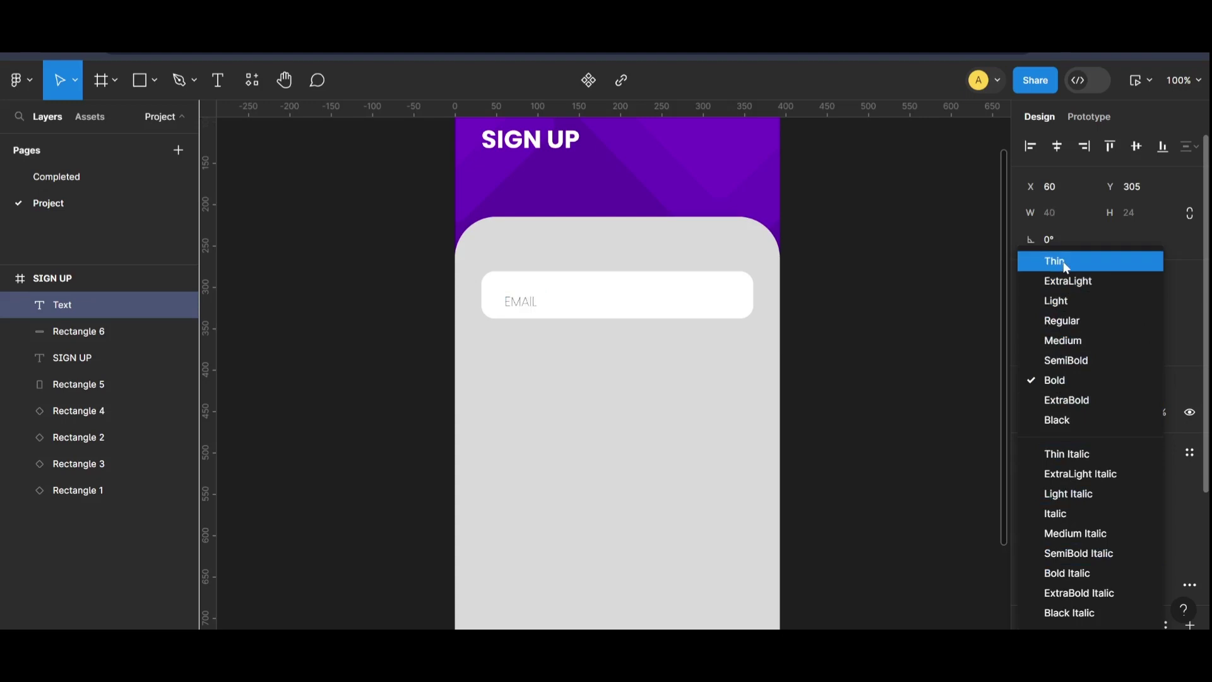
{"action": "left_click", "coordinate": [1071, 323]}
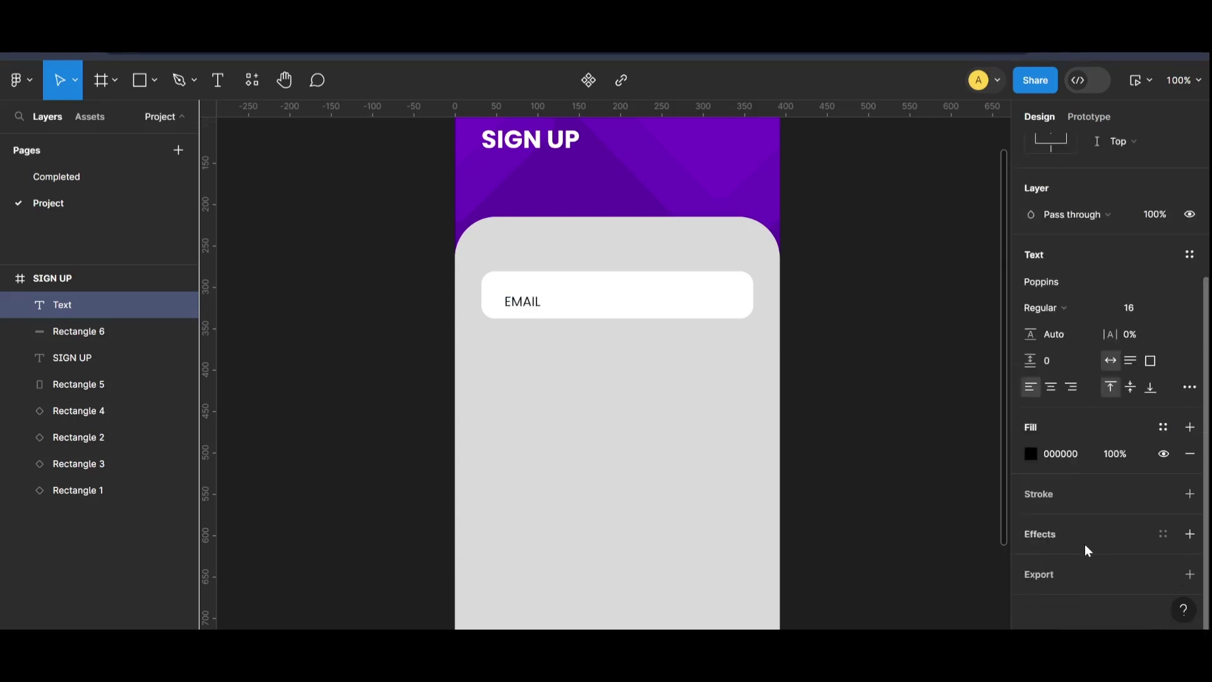
Step: Lower the EMAIL text's fill opacity to 50% and centre the text vertically near the white field's left end
{"action": "type", "text": "50"}
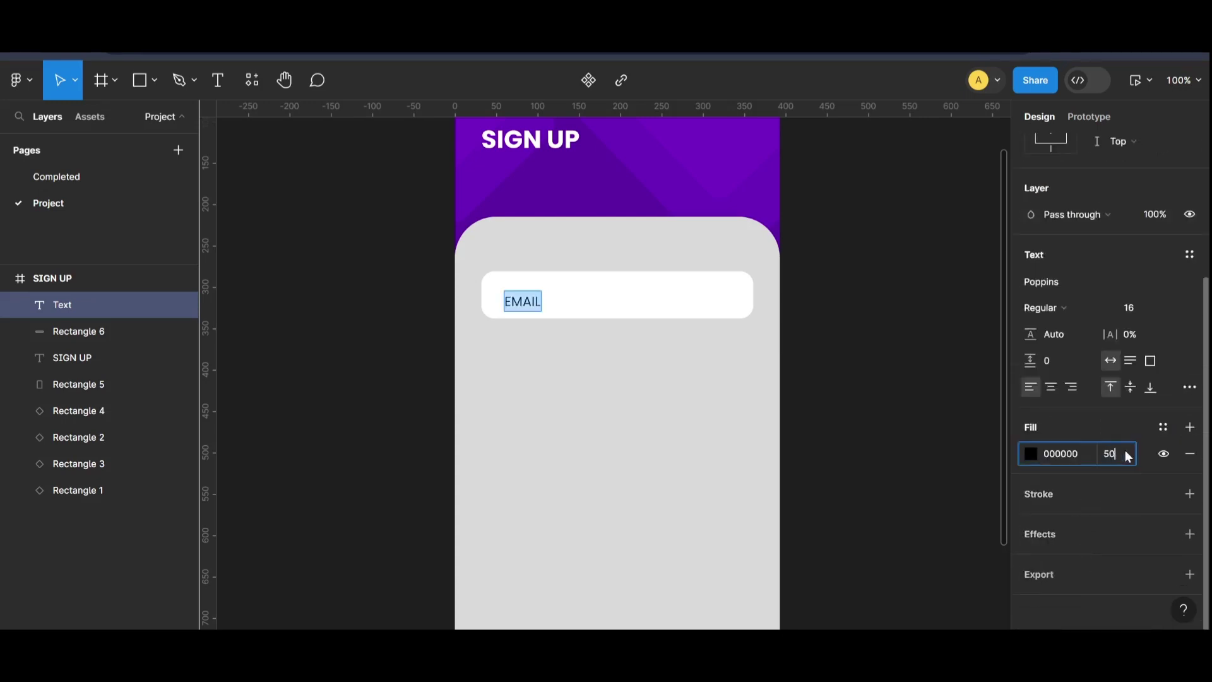
{"action": "key", "text": "Return"}
{"action": "key", "text": "Escape"}
{"action": "left_click_drag", "start_coordinate": [529, 308], "coordinate": [522, 302]}
Step: Show the SIGN UP frame's column grid again and align the EMAIL text with the grid column at X 52
{"action": "scroll", "coordinate": [504, 211], "scroll_direction": "up", "scroll_amount": 4}
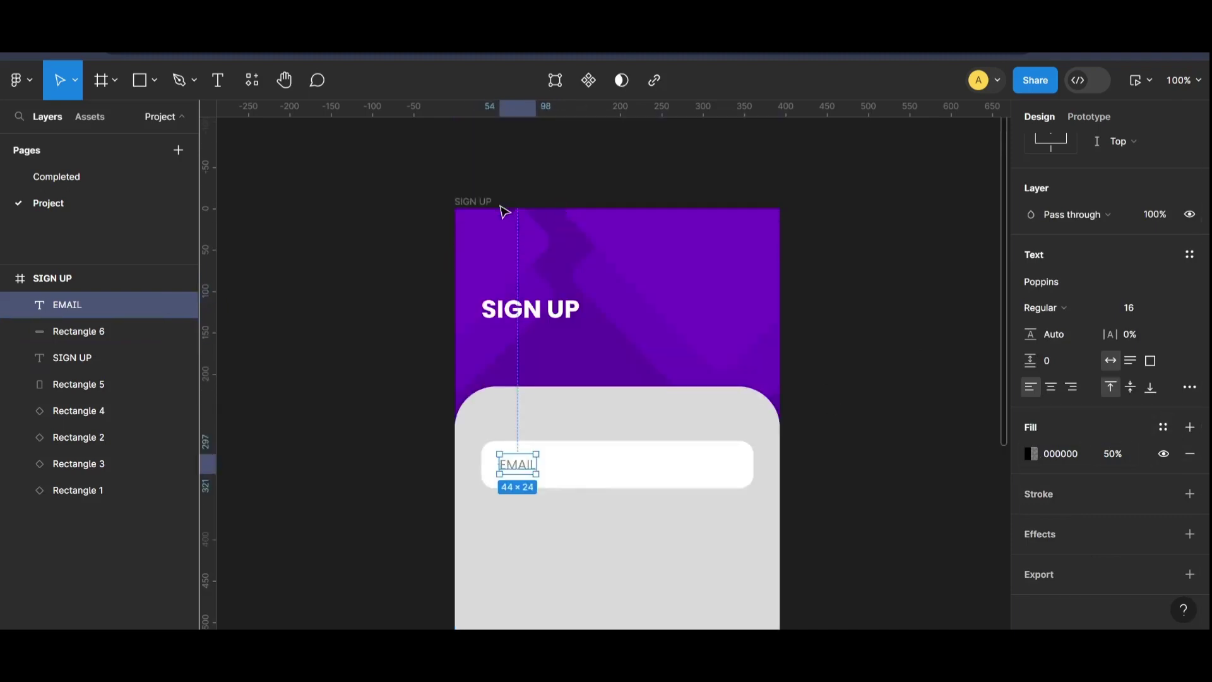
{"action": "key", "text": "Escape"}
{"action": "scroll", "coordinate": [866, 402], "scroll_direction": "down", "scroll_amount": 4}
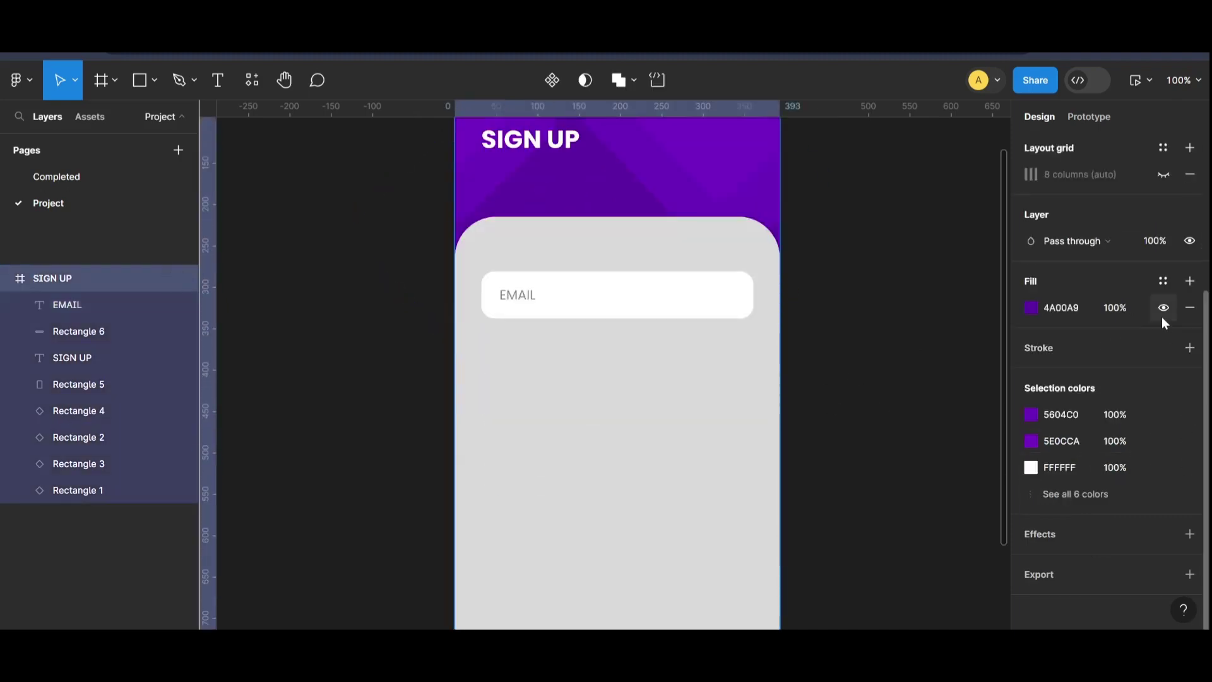
{"action": "left_click", "coordinate": [1165, 175]}
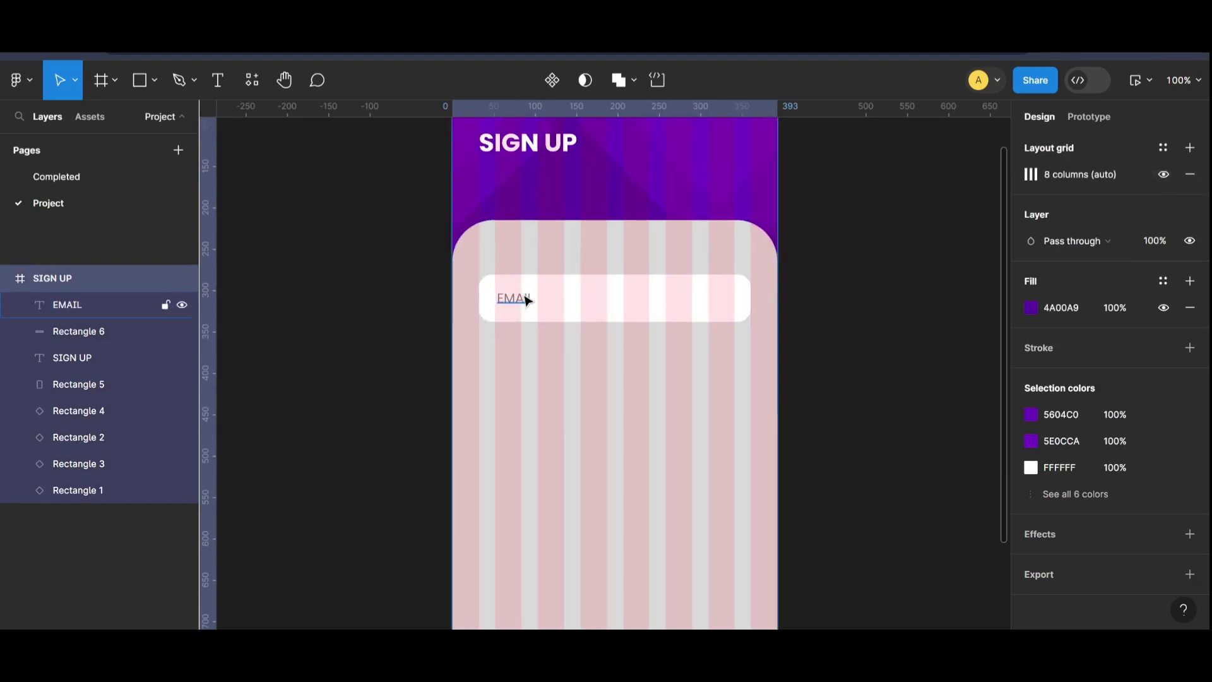
{"action": "key", "text": "ctrl+plus"}
{"action": "left_click", "coordinate": [427, 235]}
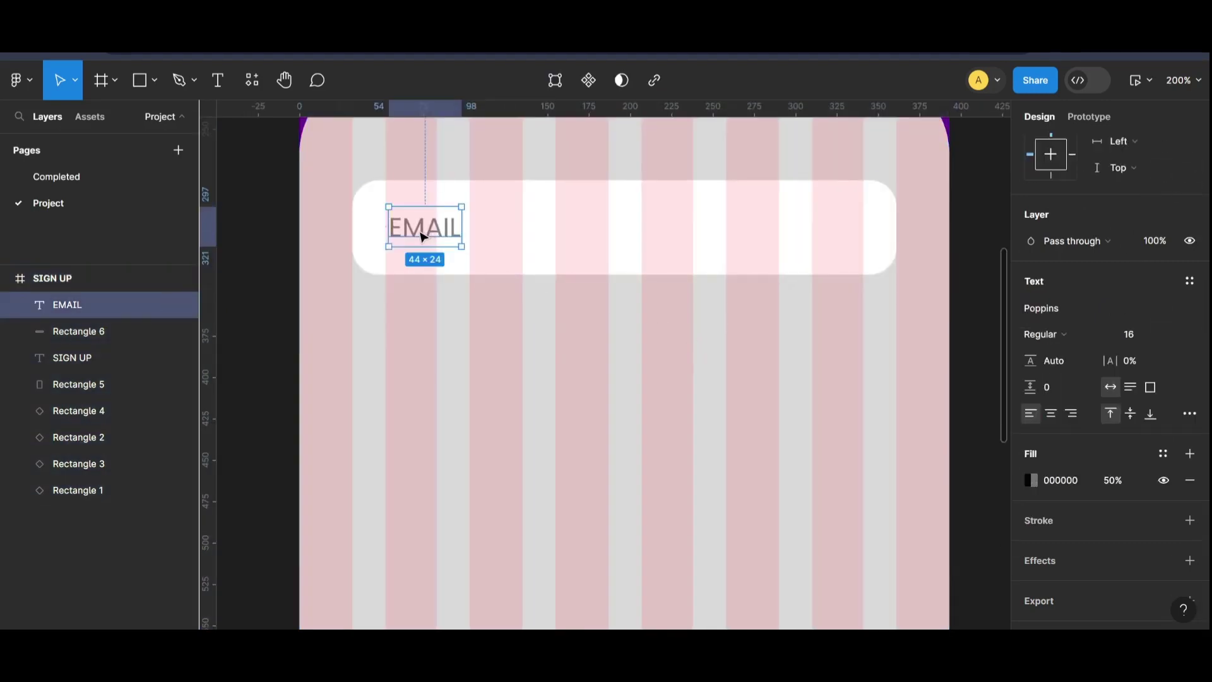
{"action": "left_click_drag", "start_coordinate": [422, 237], "coordinate": [425, 238]}
{"action": "key", "text": "Escape"}
{"action": "key", "text": "ctrl+minus"}
{"action": "key", "text": "ctrl+minus"}
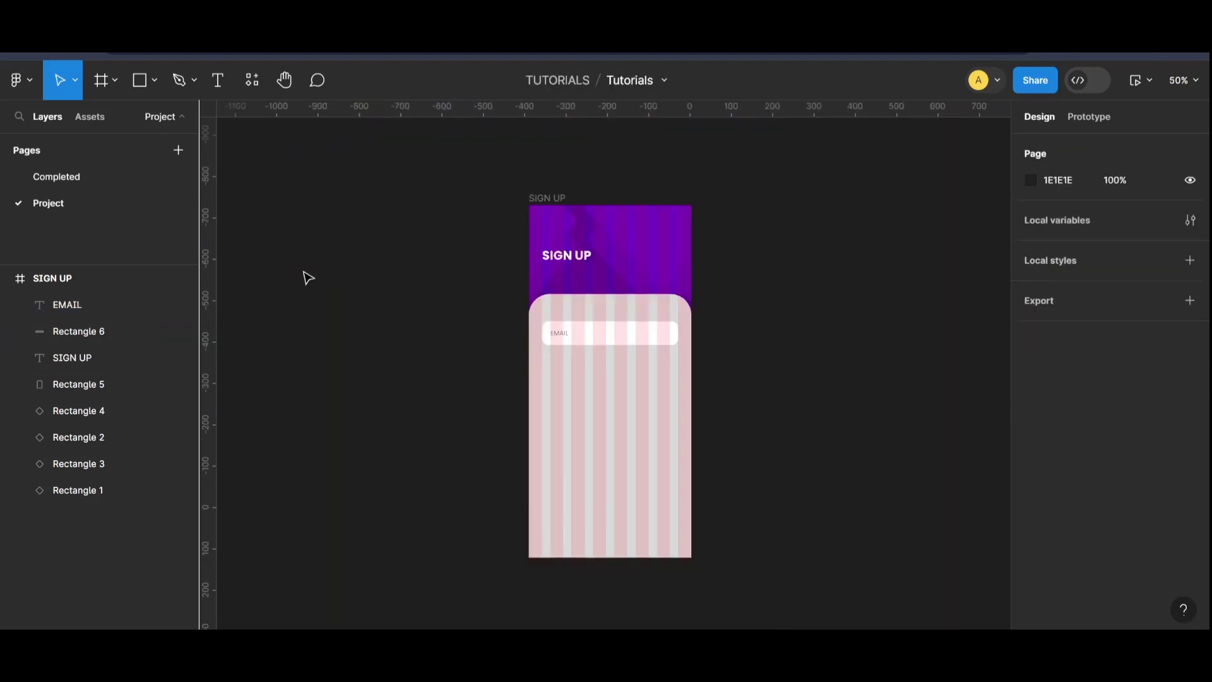
Step: Turn off the column grid's visibility on the SIGN UP frame
{"action": "left_click", "coordinate": [566, 204]}
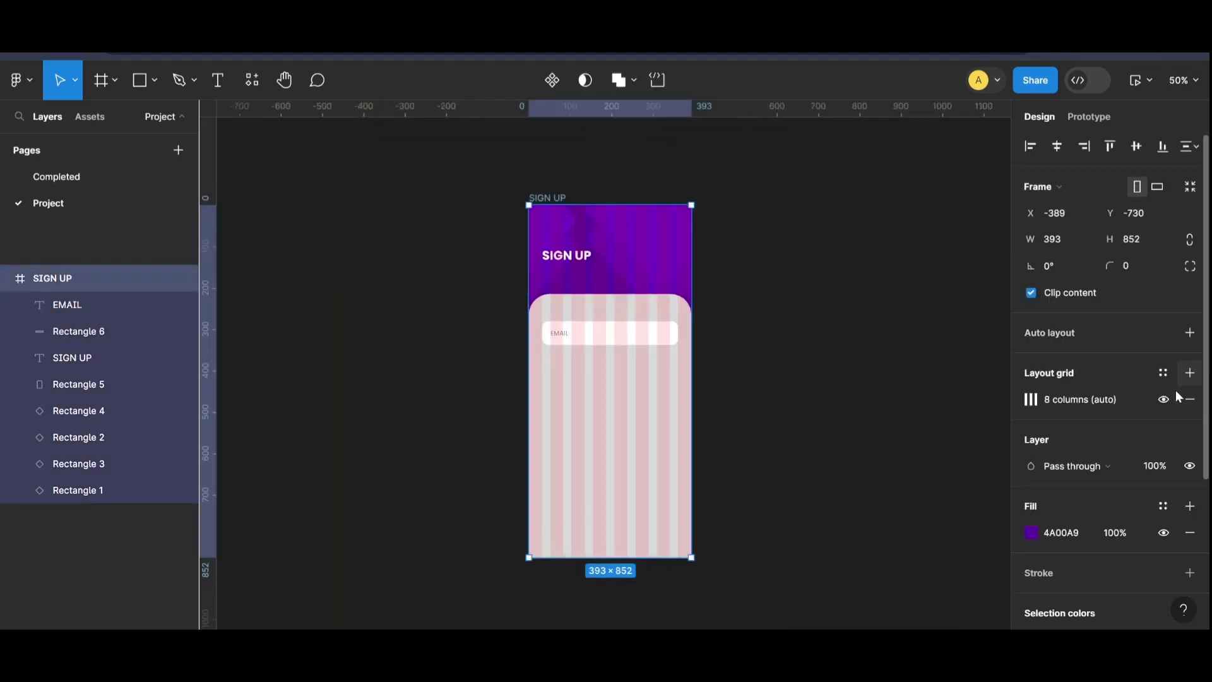
{"action": "left_click", "coordinate": [1176, 394]}
{"action": "left_click", "coordinate": [820, 347]}
{"action": "key", "text": "ctrl+plus"}
{"action": "scroll", "coordinate": [821, 347], "scroll_direction": "up", "scroll_amount": 4}
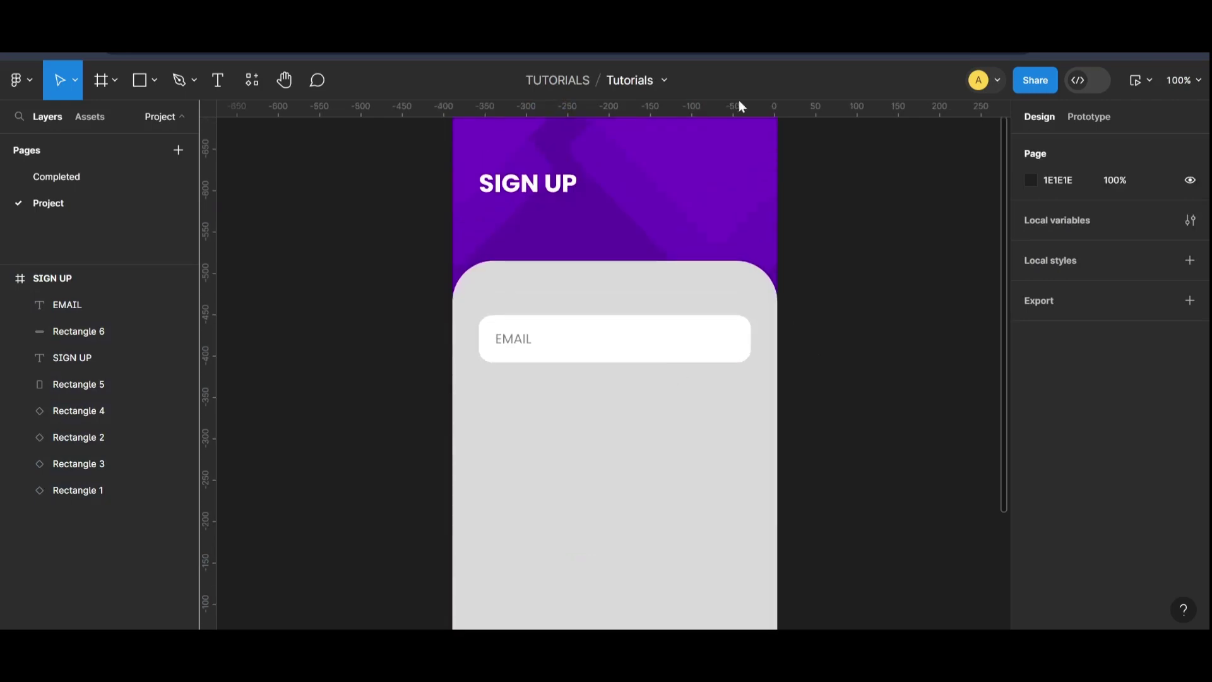
Step: Convert the EMAIL text and its white field into a component and move it outside the SIGN UP frame, to its left
{"action": "left_click", "coordinate": [533, 420]}
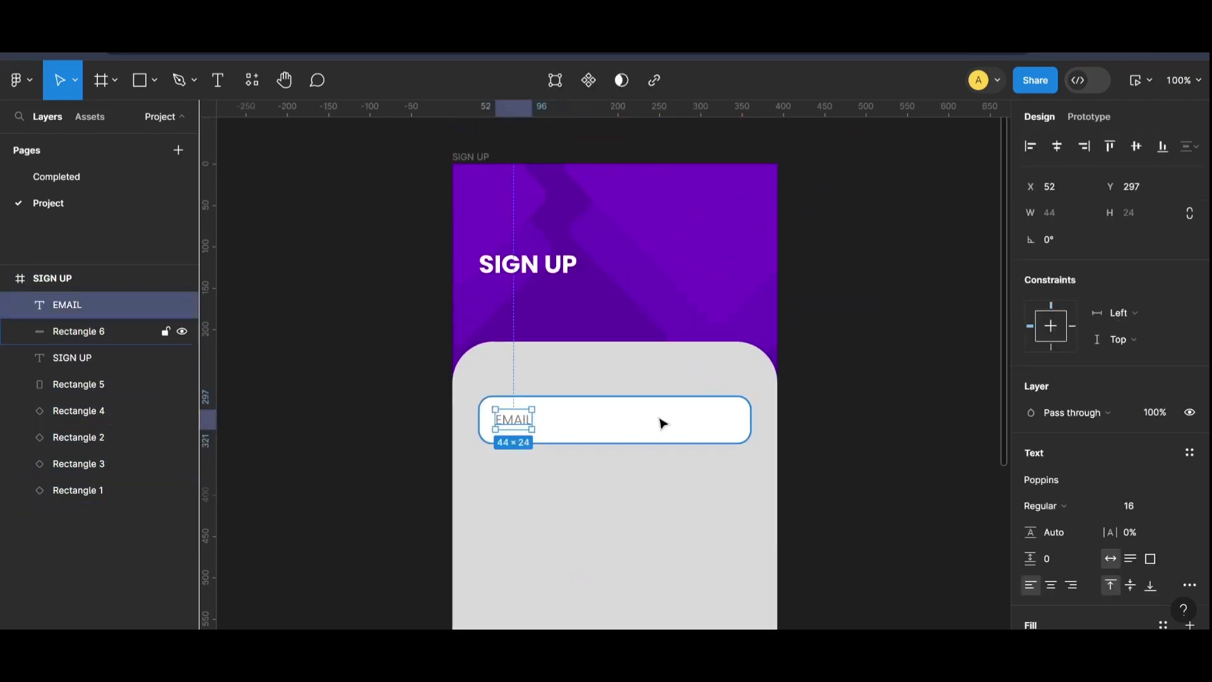
{"action": "left_click", "coordinate": [723, 428], "text": "shift"}
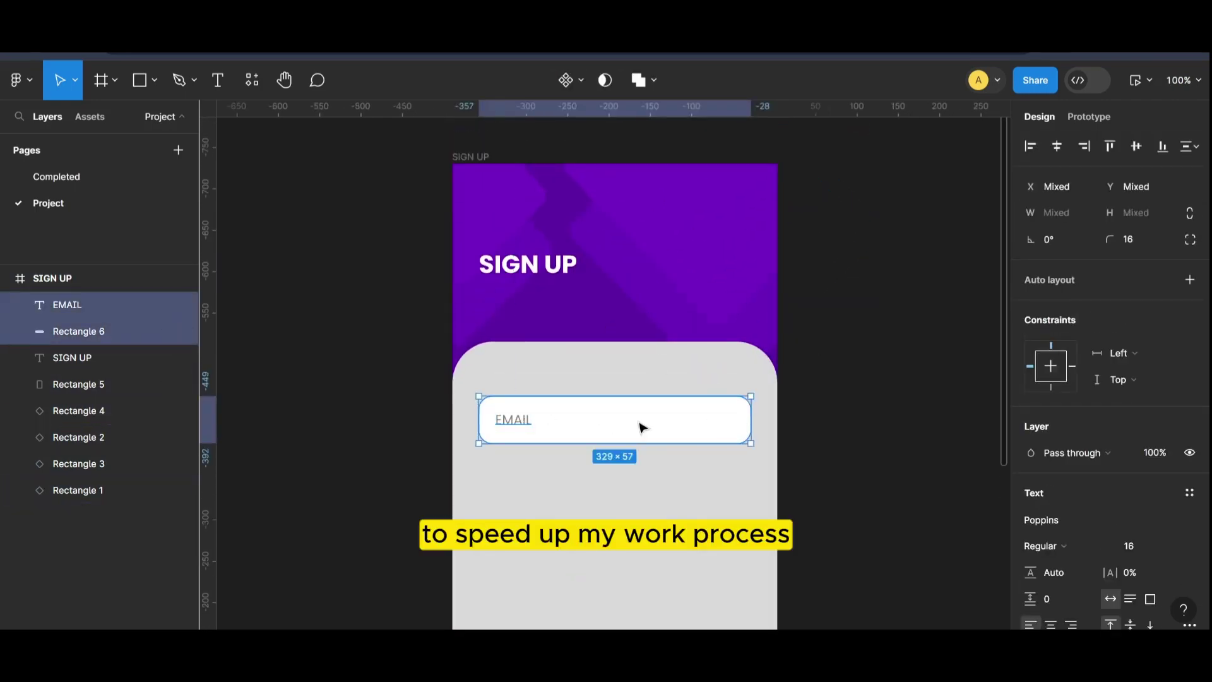
{"action": "left_click", "coordinate": [566, 80]}
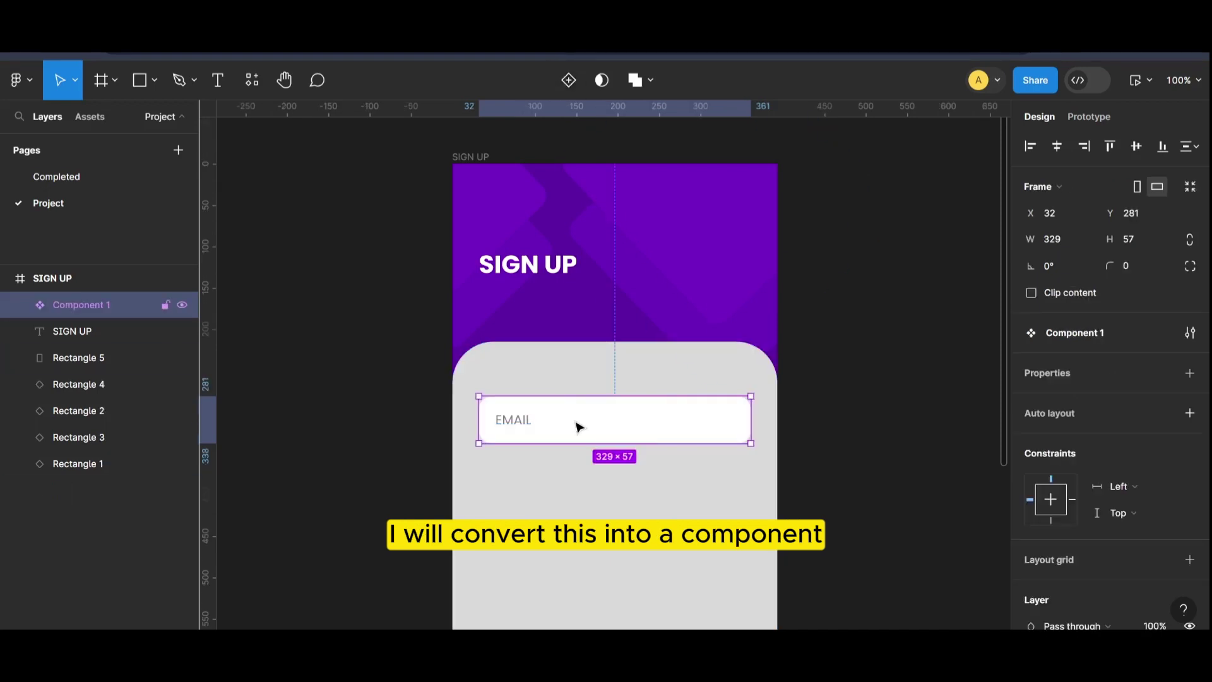
{"action": "left_click_drag", "start_coordinate": [600, 427], "coordinate": [316, 233]}
{"action": "scroll", "coordinate": [659, 625], "scroll_direction": "left", "scroll_amount": 2}
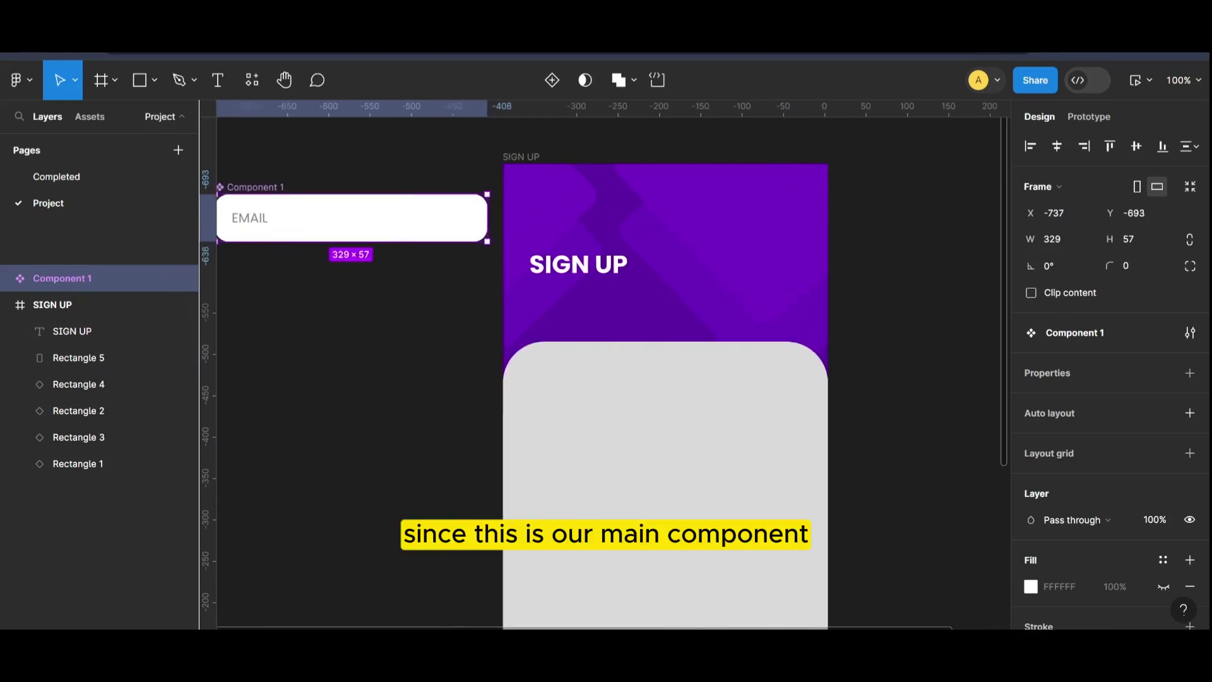
{"action": "left_click", "coordinate": [681, 622]}
{"action": "left_click", "coordinate": [892, 492]}
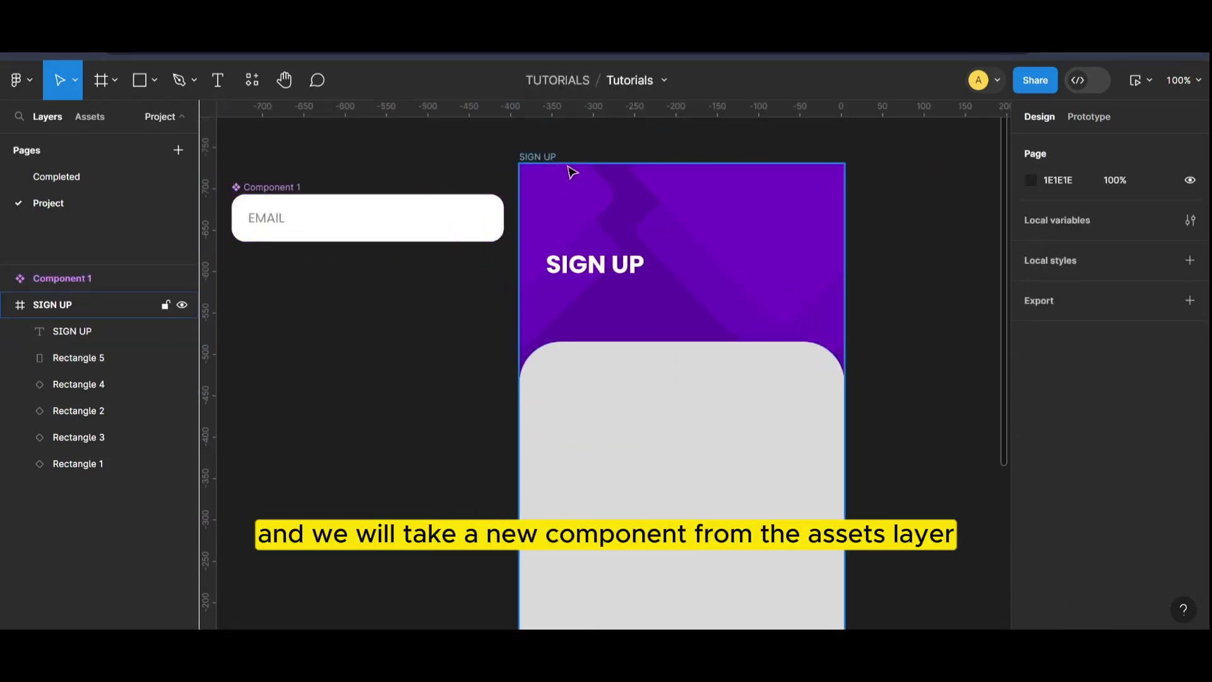
Step: Show the SIGN UP frame's column grid again
{"action": "left_click", "coordinate": [564, 159]}
{"action": "left_click", "coordinate": [1163, 399]}
{"action": "scroll", "coordinate": [706, 400], "scroll_direction": "down", "scroll_amount": 1}
Step: Place two instances of Component 1 one below the other on the light panel at X 32, the lower one at Y 353
{"action": "left_click", "coordinate": [93, 117]}
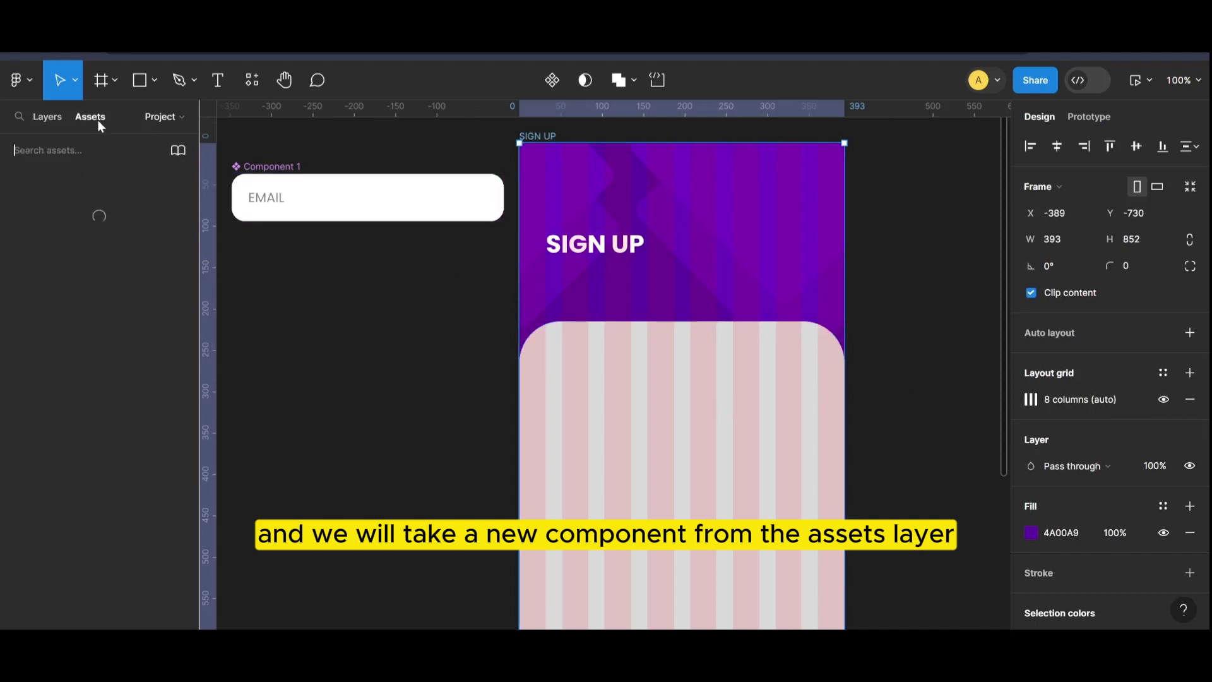
{"action": "left_click", "coordinate": [38, 268]}
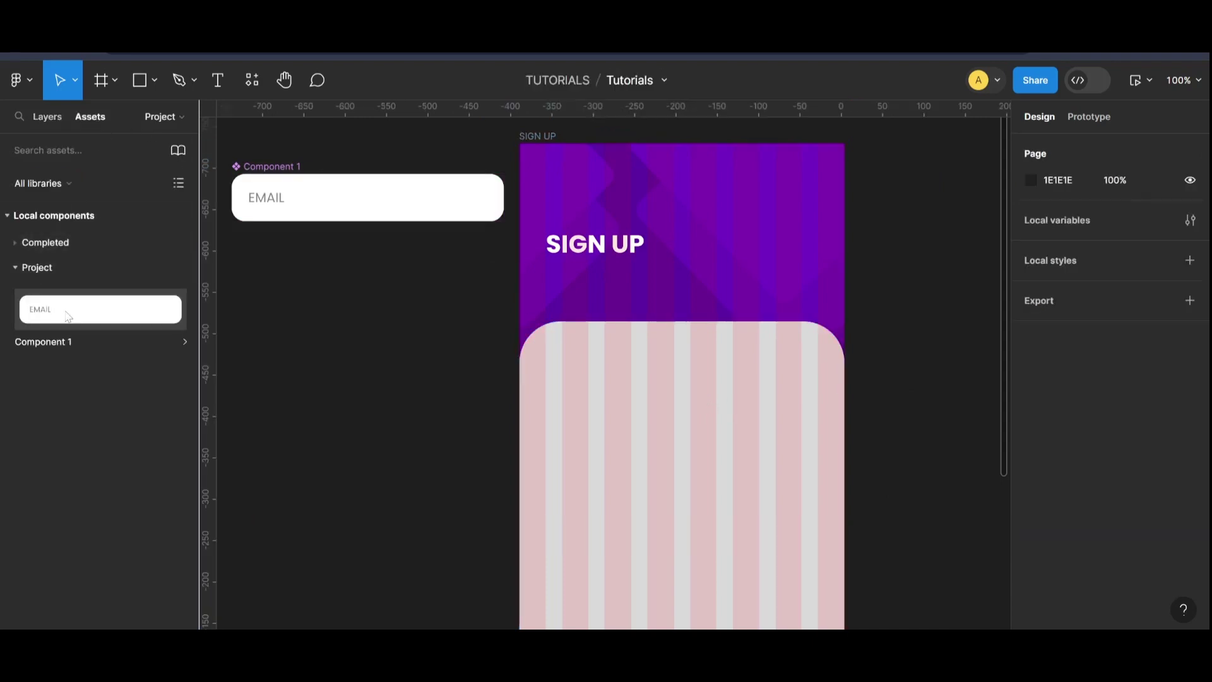
{"action": "left_click_drag", "start_coordinate": [66, 312], "coordinate": [693, 399]}
{"action": "key", "text": "Delete"}
{"action": "left_click_drag", "start_coordinate": [142, 298], "coordinate": [728, 471]}
{"action": "scroll", "coordinate": [696, 434], "scroll_direction": "down", "scroll_amount": 1}
Step: Change the lower field's text to Password and the upper field's text to Email
{"action": "key", "text": "ctrl+plus"}
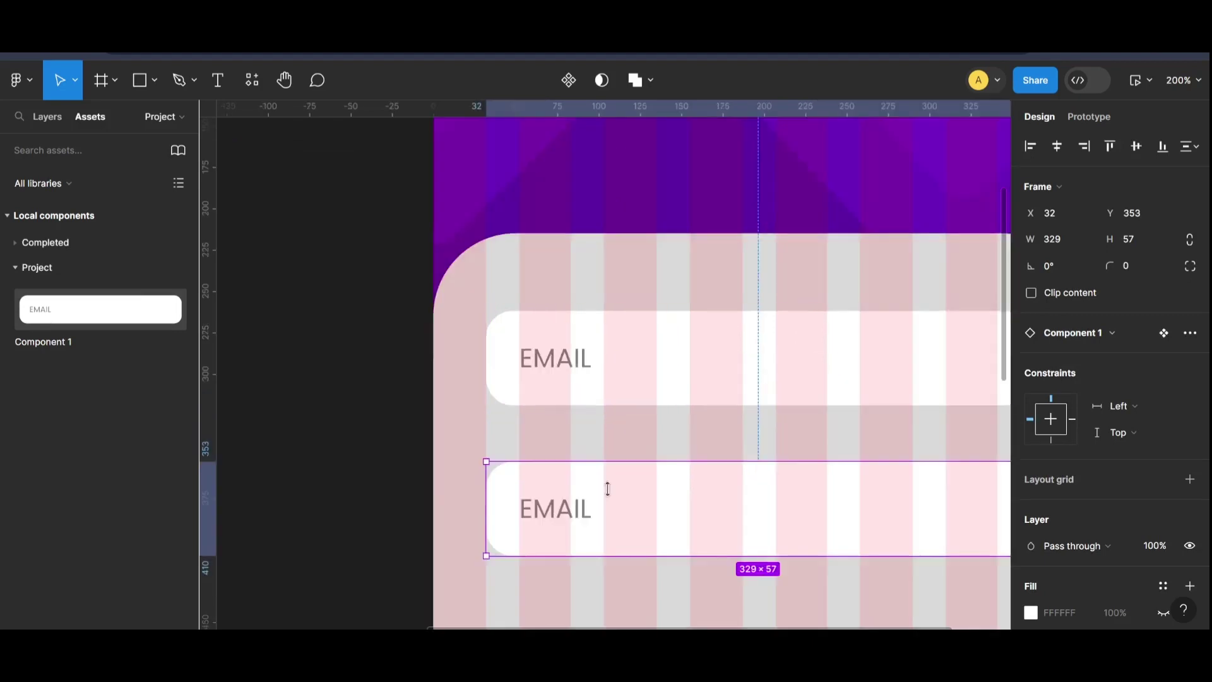
{"action": "double_click", "coordinate": [555, 508]}
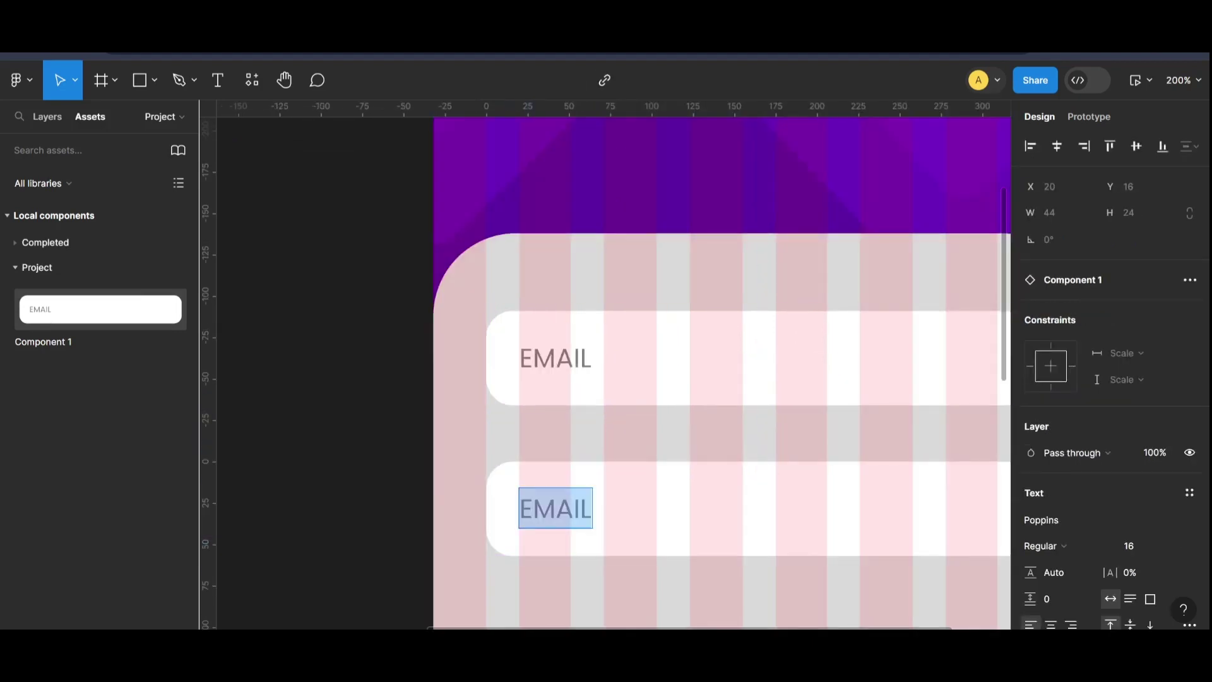
{"action": "type", "text": "Password"}
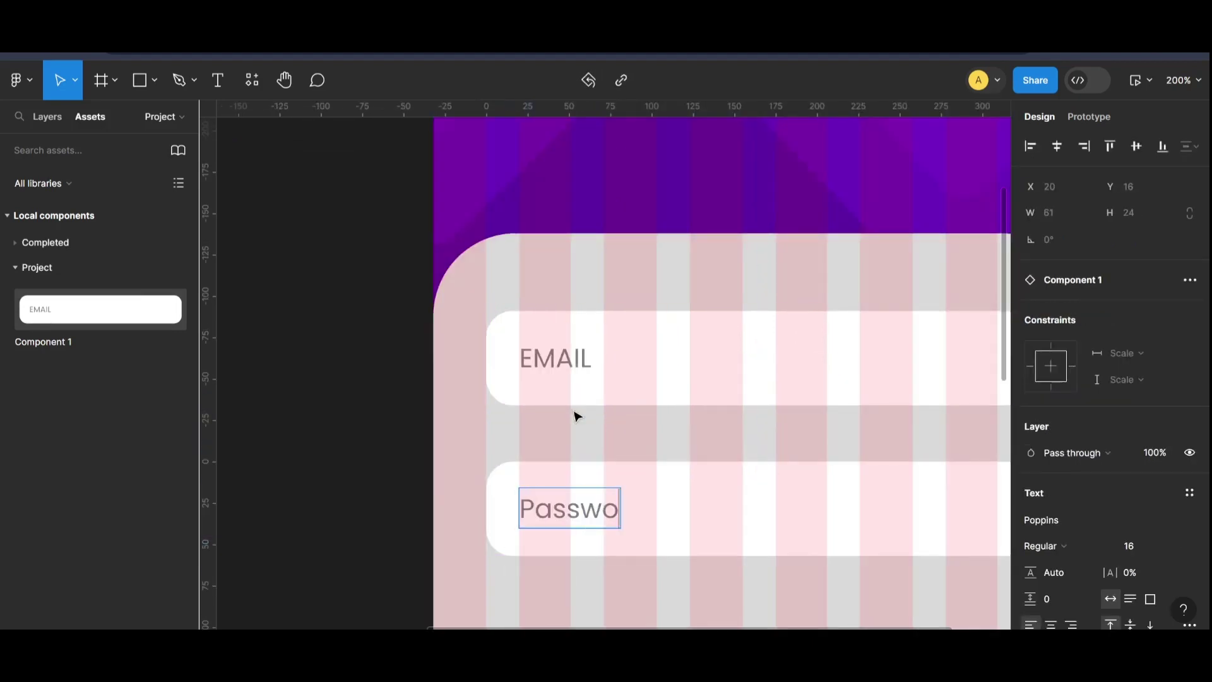
{"action": "double_click", "coordinate": [555, 357]}
{"action": "type", "text": "Email"}
{"action": "left_click", "coordinate": [287, 444]}
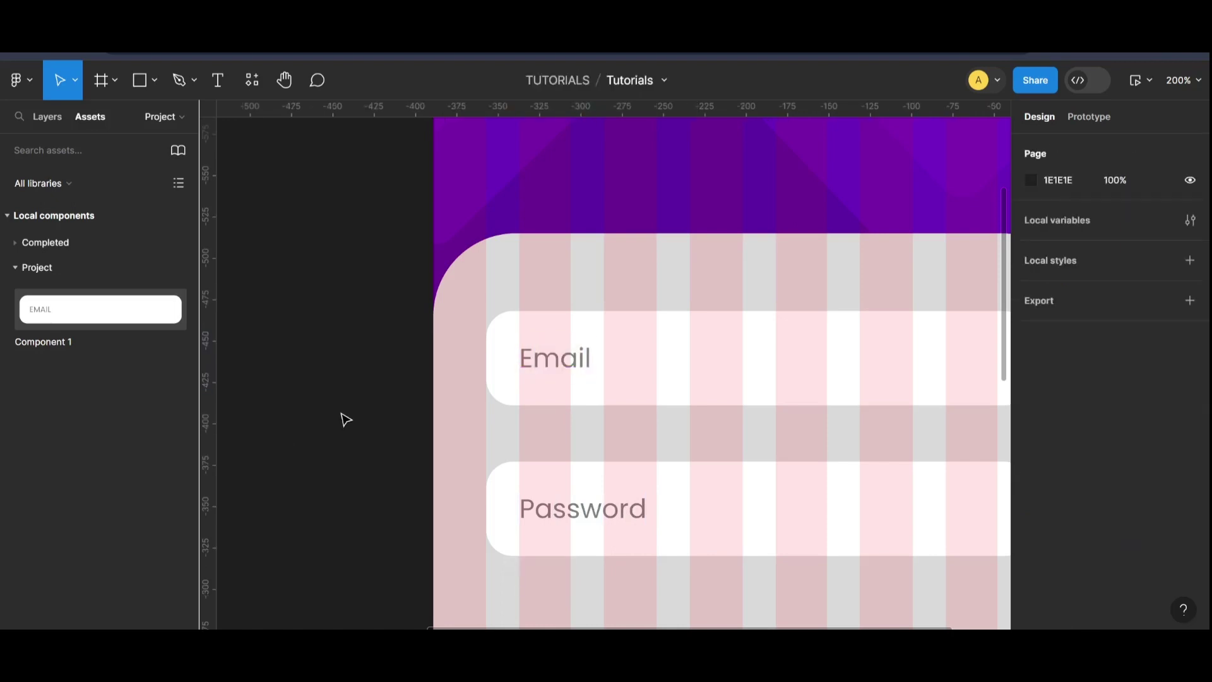
Step: Move the Email and Password fields together slightly further down the light panel
{"action": "key", "text": "ctrl+minus"}
{"action": "key", "text": "ctrl+minus"}
{"action": "key", "text": "ctrl+plus"}
{"action": "left_click", "coordinate": [771, 438]}
{"action": "left_click", "coordinate": [744, 379], "text": "shift"}
{"action": "mouse_move", "coordinate": [742, 378]}
{"action": "left_mouse_down"}
{"action": "mouse_move", "coordinate": [745, 406]}
{"action": "mouse_move", "coordinate": [739, 398]}
{"action": "left_mouse_up"}
{"action": "left_click", "coordinate": [882, 385]}
{"action": "scroll", "coordinate": [881, 500], "scroll_direction": "down", "scroll_amount": 1}
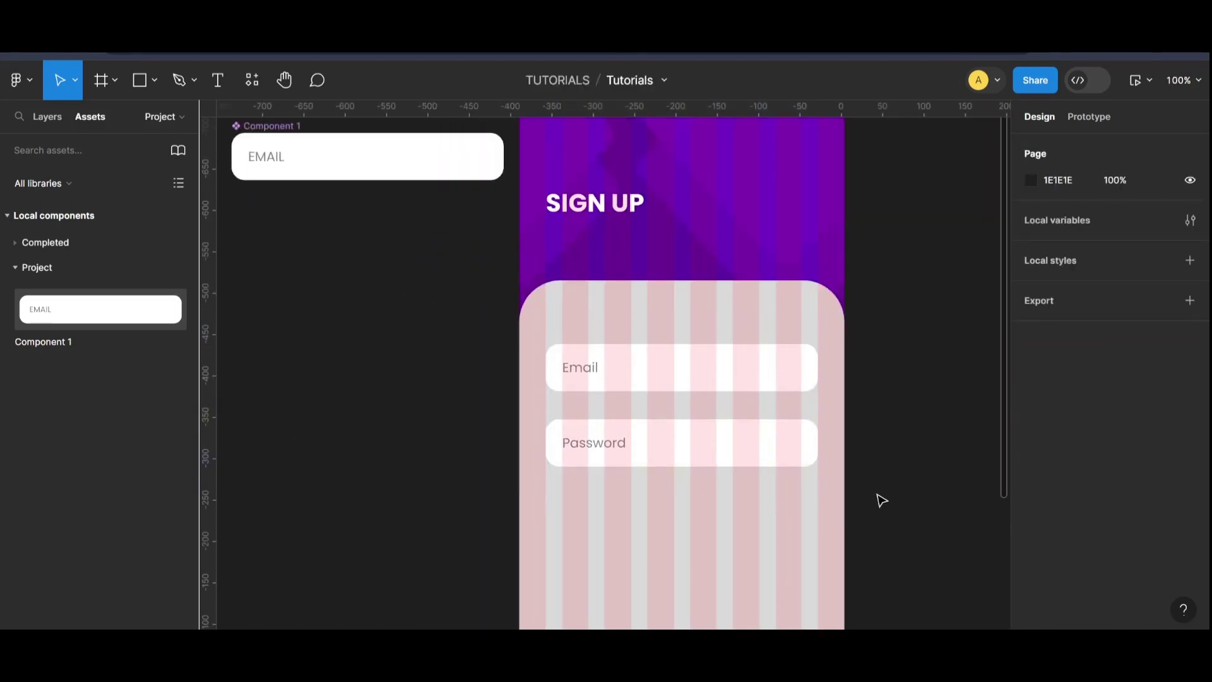
Step: Hide the column grid on the SIGN UP frame
{"action": "scroll", "coordinate": [878, 250], "scroll_direction": "up", "scroll_amount": 3}
{"action": "left_click", "coordinate": [551, 171]}
{"action": "left_click", "coordinate": [1163, 400]}
{"action": "left_click", "coordinate": [972, 384]}
Step: Move Component 1 and the SIGN UP frame further up and left on the canvas, the frame to about X -509, Y -835
{"action": "key", "text": "ctrl+minus"}
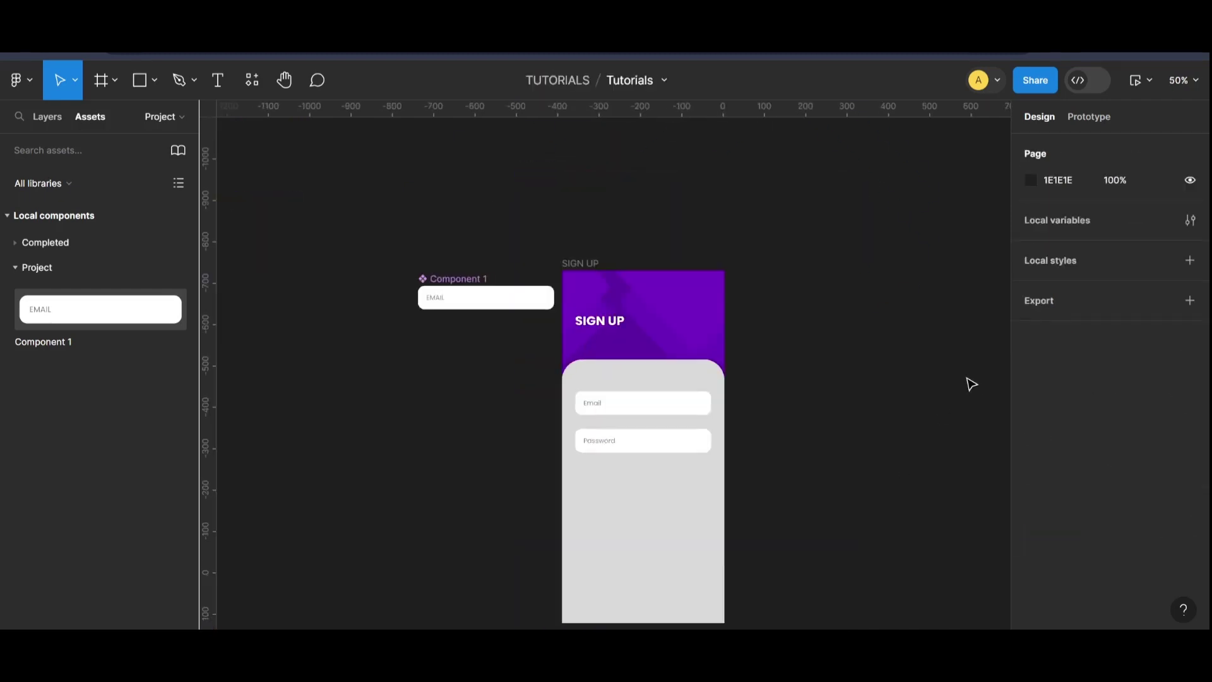
{"action": "left_click_drag", "start_coordinate": [478, 282], "coordinate": [373, 223]}
{"action": "left_click_drag", "start_coordinate": [568, 262], "coordinate": [541, 240]}
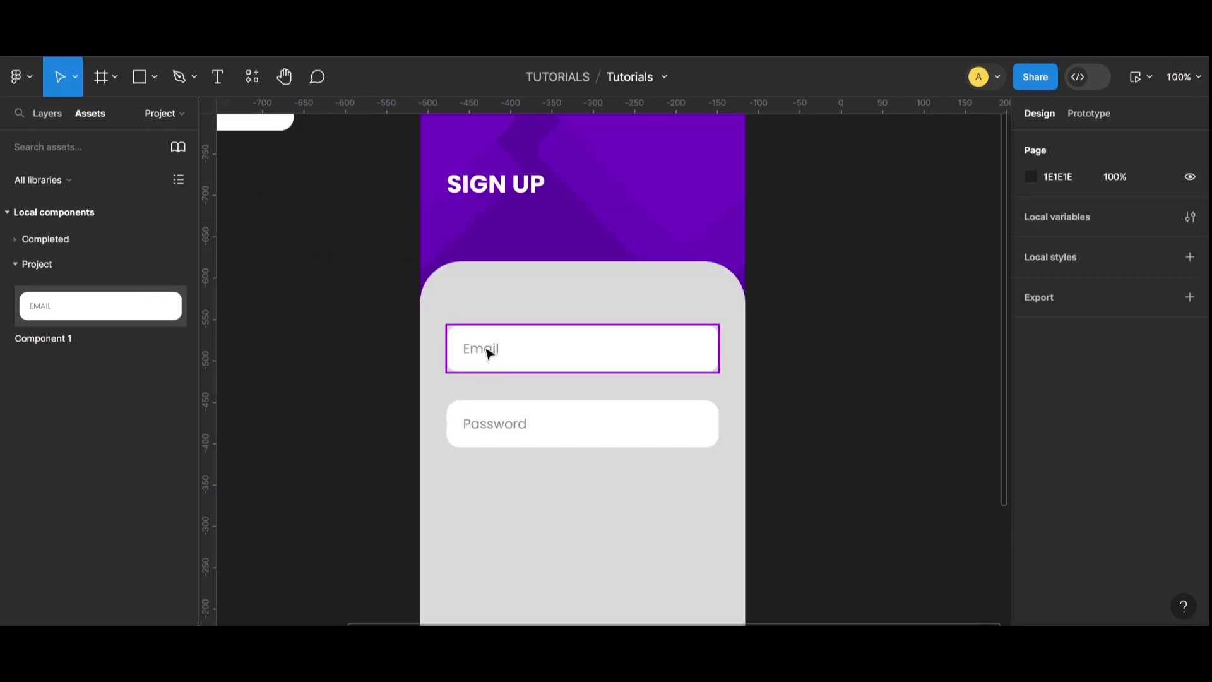
{"action": "double_click", "coordinate": [487, 353]}
{"action": "key", "text": "Caps_Lock"}
{"action": "type", "text": "Na"}
{"action": "key", "text": "Caps_Lock"}
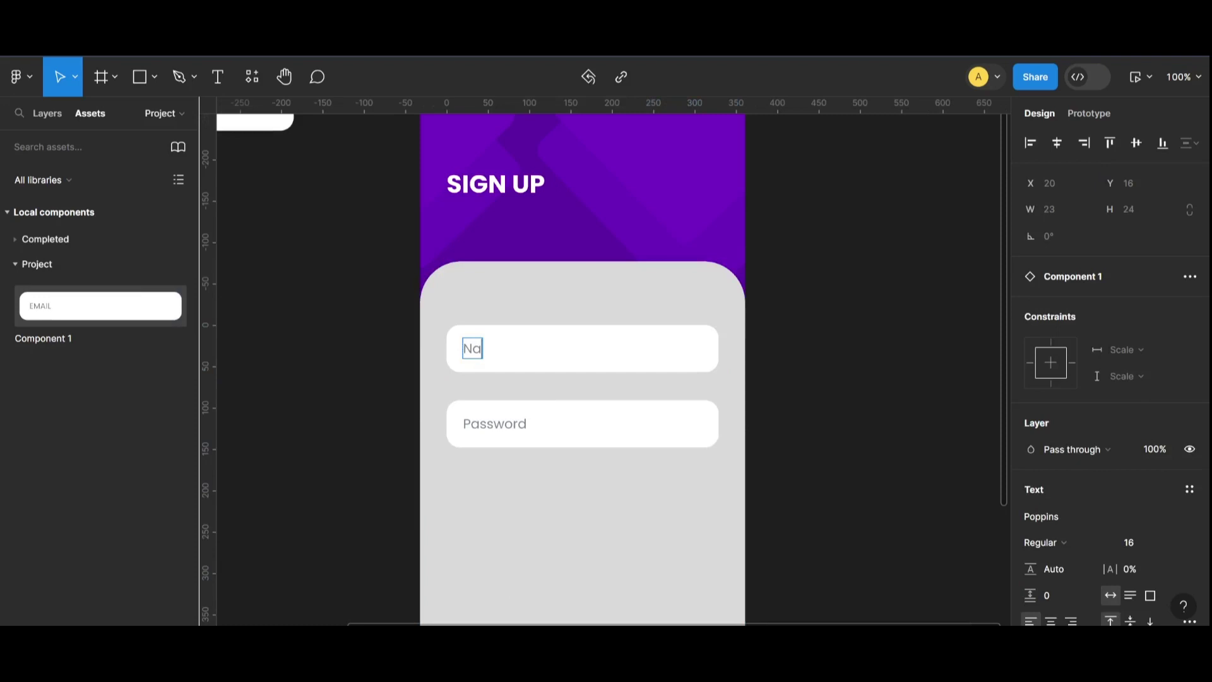
{"action": "key", "text": "Escape"}
Step: Move the Password and Email fields lower to make room above them, and turn the SIGN UP frame's column grid back on
{"action": "left_click_drag", "start_coordinate": [609, 437], "coordinate": [600, 514]}
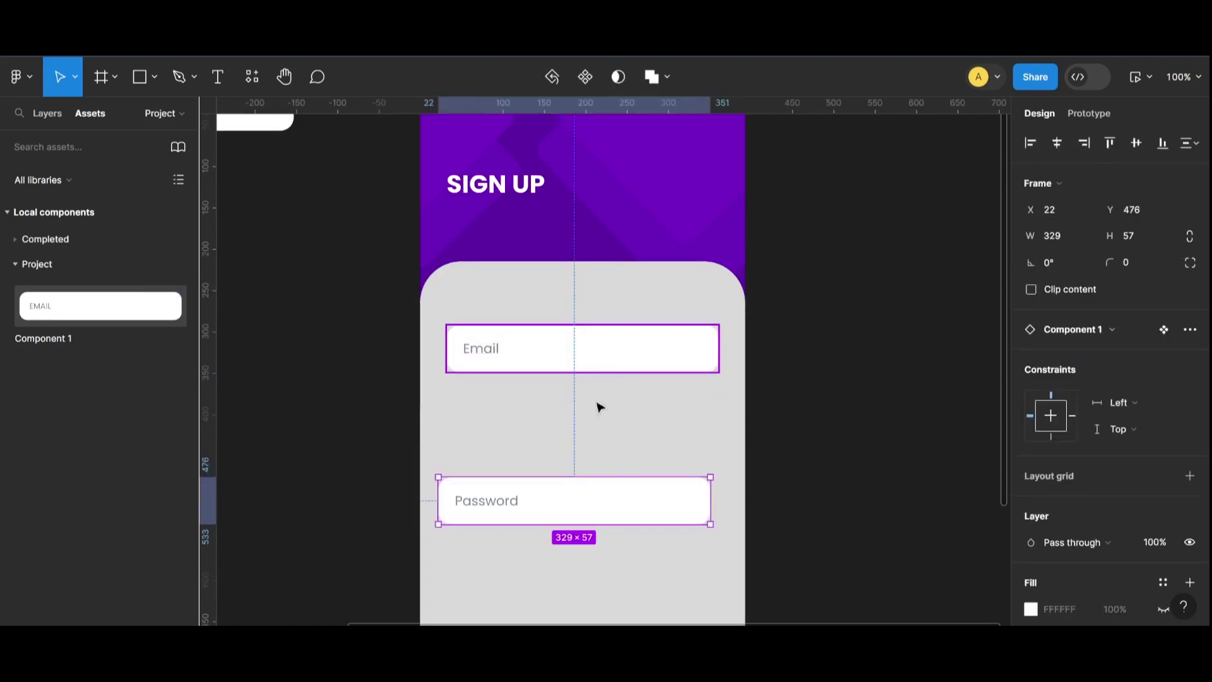
{"action": "left_click_drag", "start_coordinate": [613, 350], "coordinate": [600, 438]}
{"action": "scroll", "coordinate": [485, 117], "scroll_direction": "up", "scroll_amount": 2}
{"action": "left_click", "coordinate": [440, 149]}
{"action": "scroll", "coordinate": [936, 314], "scroll_direction": "down", "scroll_amount": 2}
{"action": "left_click", "coordinate": [1162, 395]}
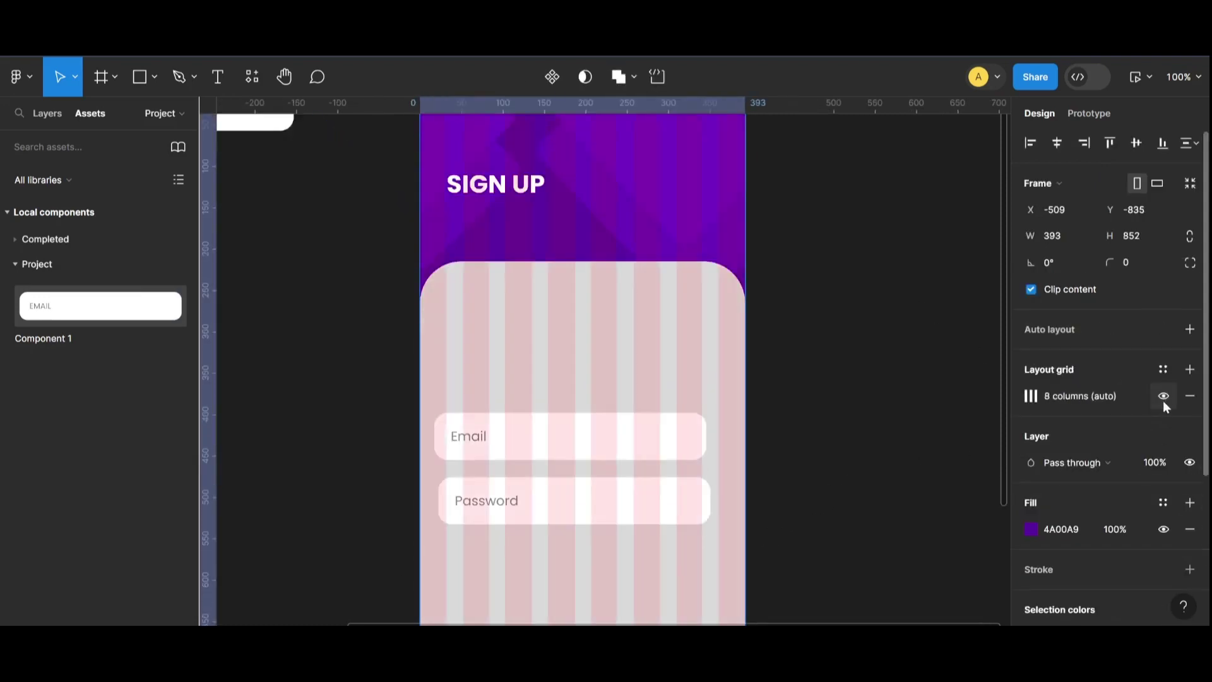
Step: Place a new instance of Component 1 above the Email field, aligned with the column grid, and change its text to Name
{"action": "left_click_drag", "start_coordinate": [94, 305], "coordinate": [600, 362]}
{"action": "double_click", "coordinate": [486, 349]}
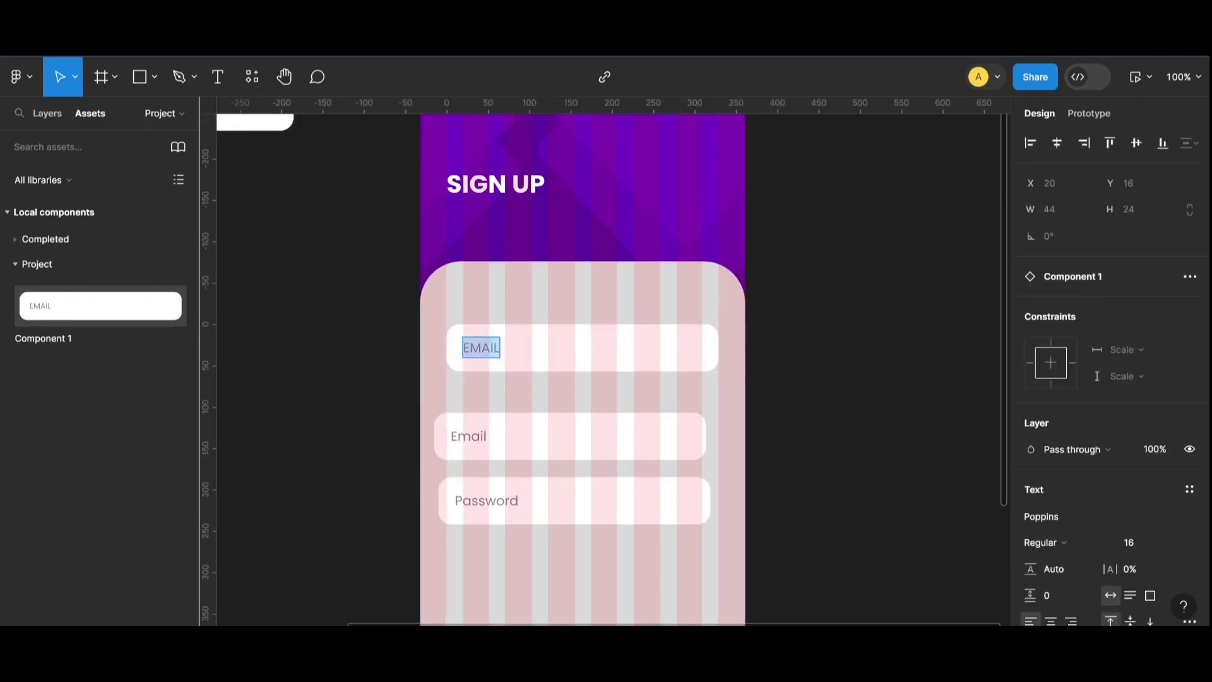
{"action": "type", "text": "Name"}
Step: Align the Email and Password fields with the Name field on the column grid and space the three fields evenly
{"action": "left_click", "coordinate": [581, 436]}
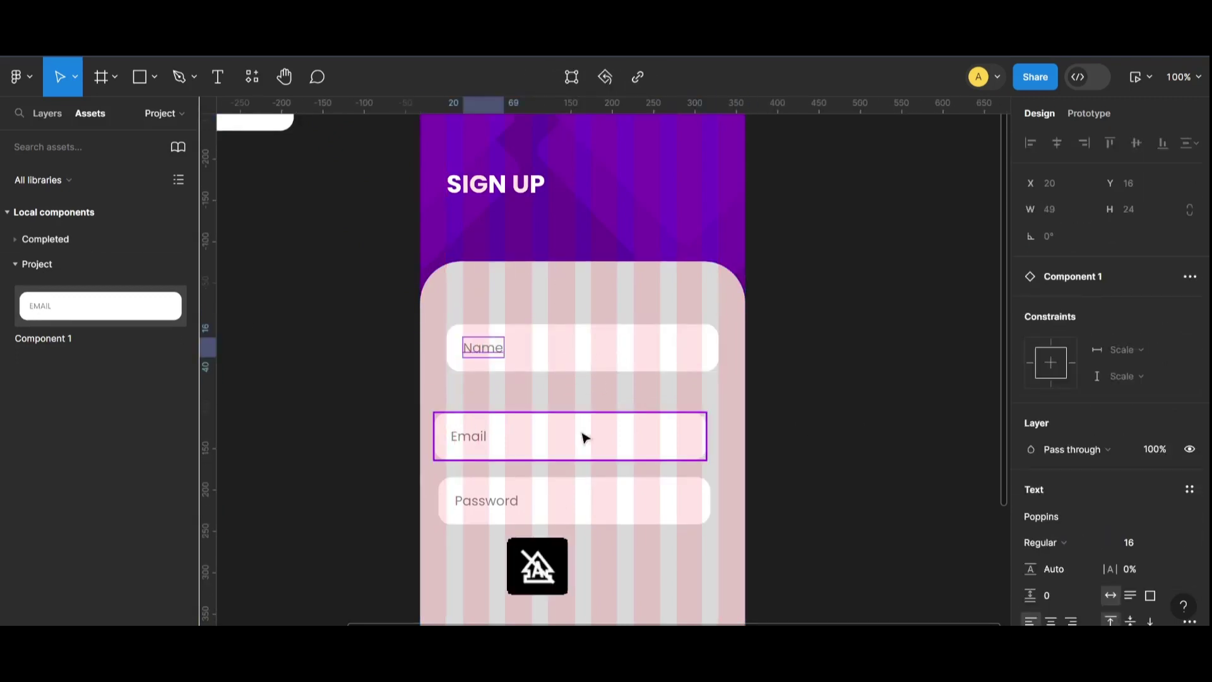
{"action": "left_click_drag", "start_coordinate": [582, 436], "coordinate": [573, 414]}
{"action": "left_click_drag", "start_coordinate": [595, 500], "coordinate": [613, 481]}
{"action": "left_click", "coordinate": [881, 431]}
{"action": "scroll", "coordinate": [846, 454], "scroll_direction": "down", "scroll_amount": 1}
{"action": "key", "text": "minus"}
{"action": "key", "text": "plus"}
{"action": "left_click_drag", "start_coordinate": [610, 389], "coordinate": [608, 407]}
{"action": "left_click", "coordinate": [732, 394]}
{"action": "left_click", "coordinate": [851, 432]}
{"action": "key", "text": "minus"}
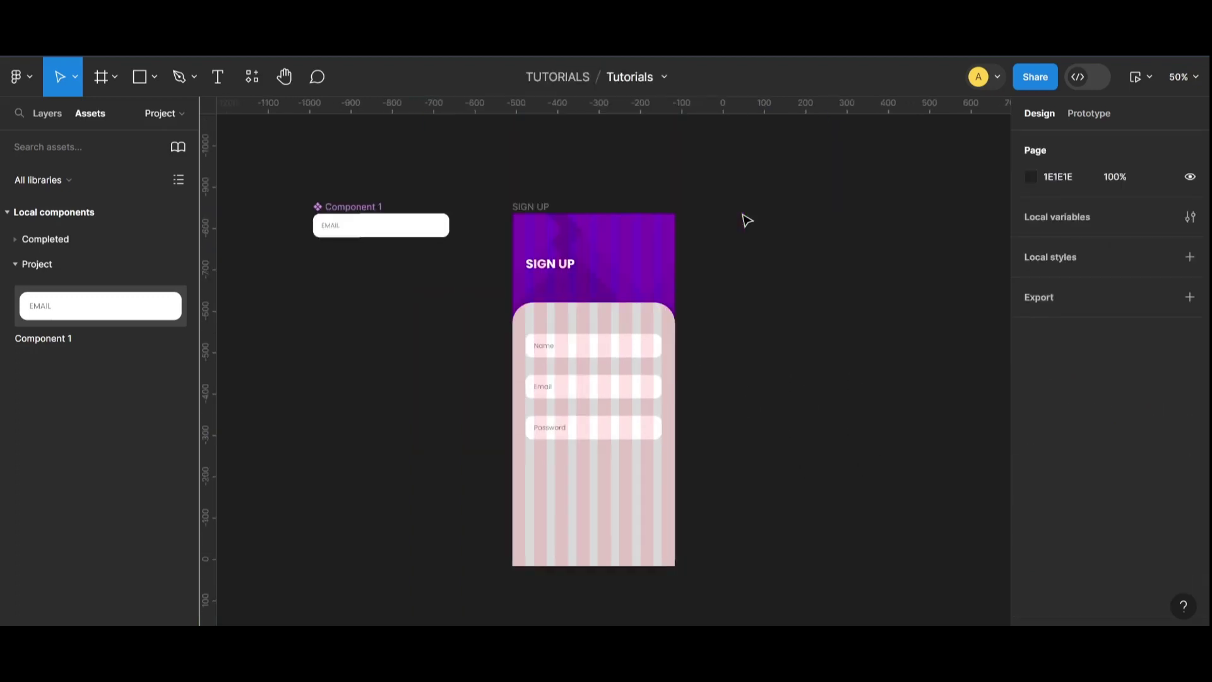
{"action": "left_click", "coordinate": [571, 216]}
{"action": "left_click", "coordinate": [1165, 397]}
{"action": "left_click", "coordinate": [1164, 396]}
Step: Move the Email field up to Y 374 and the Password field to Y 457, leaving 26 px gaps between the three fields
{"action": "key", "text": "plus"}
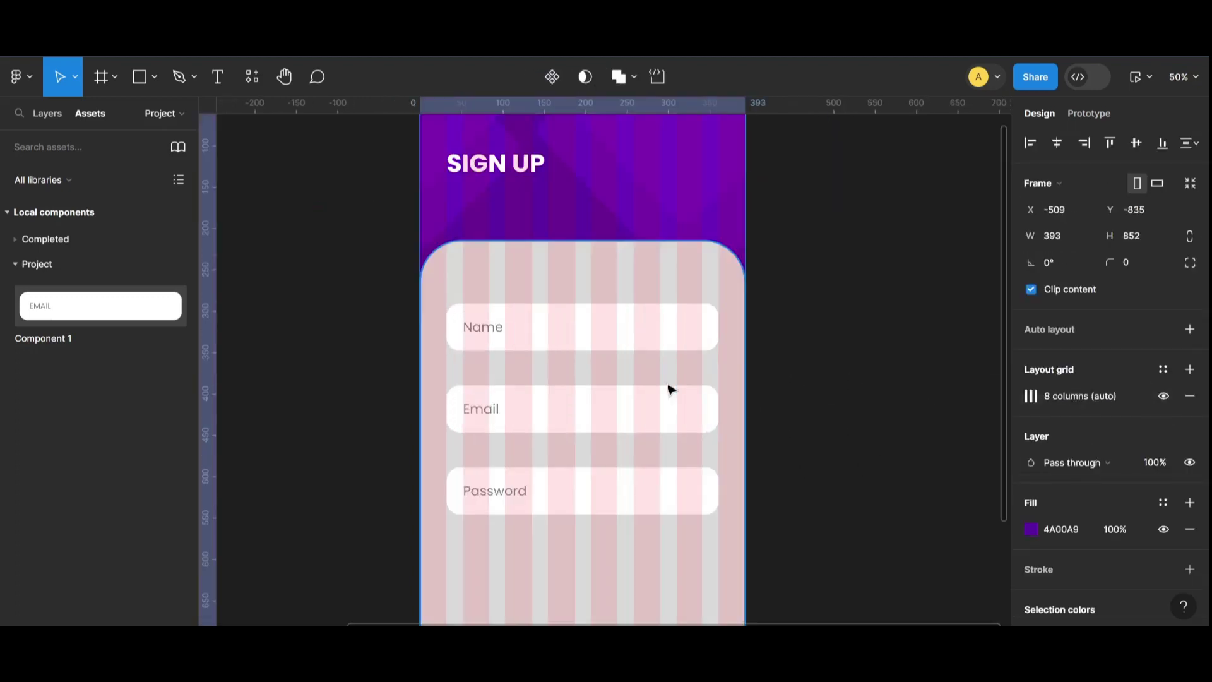
{"action": "left_click_drag", "start_coordinate": [596, 397], "coordinate": [606, 387]}
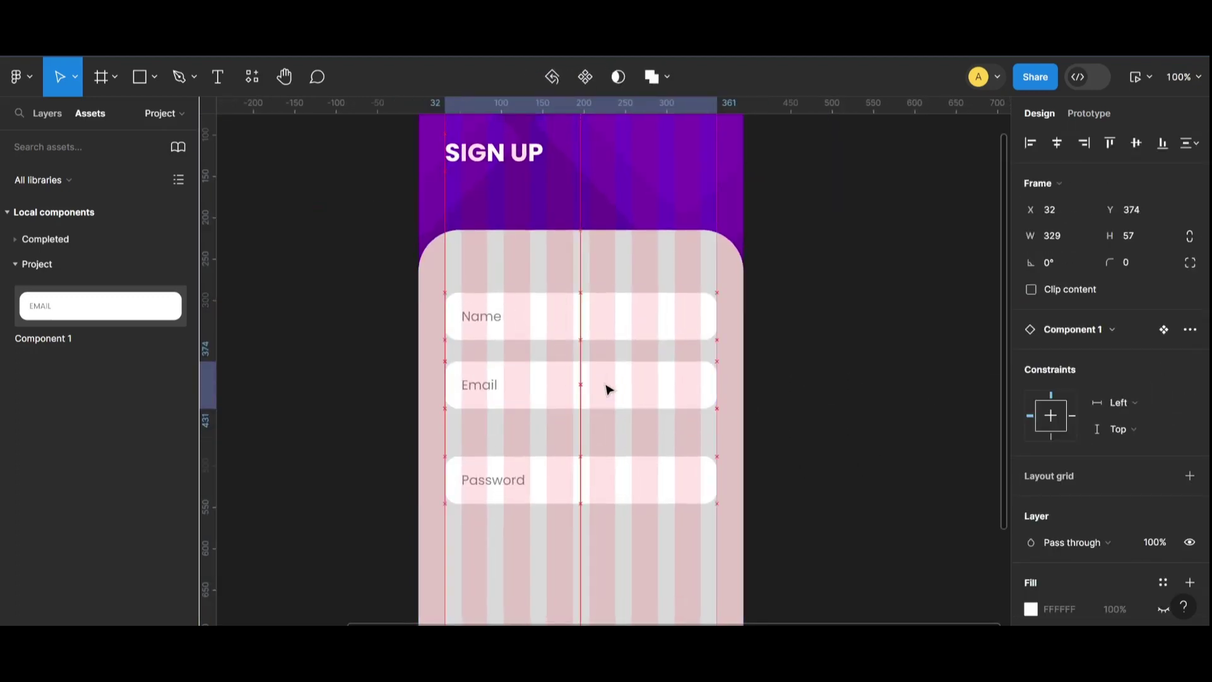
{"action": "left_click_drag", "start_coordinate": [617, 484], "coordinate": [617, 465]}
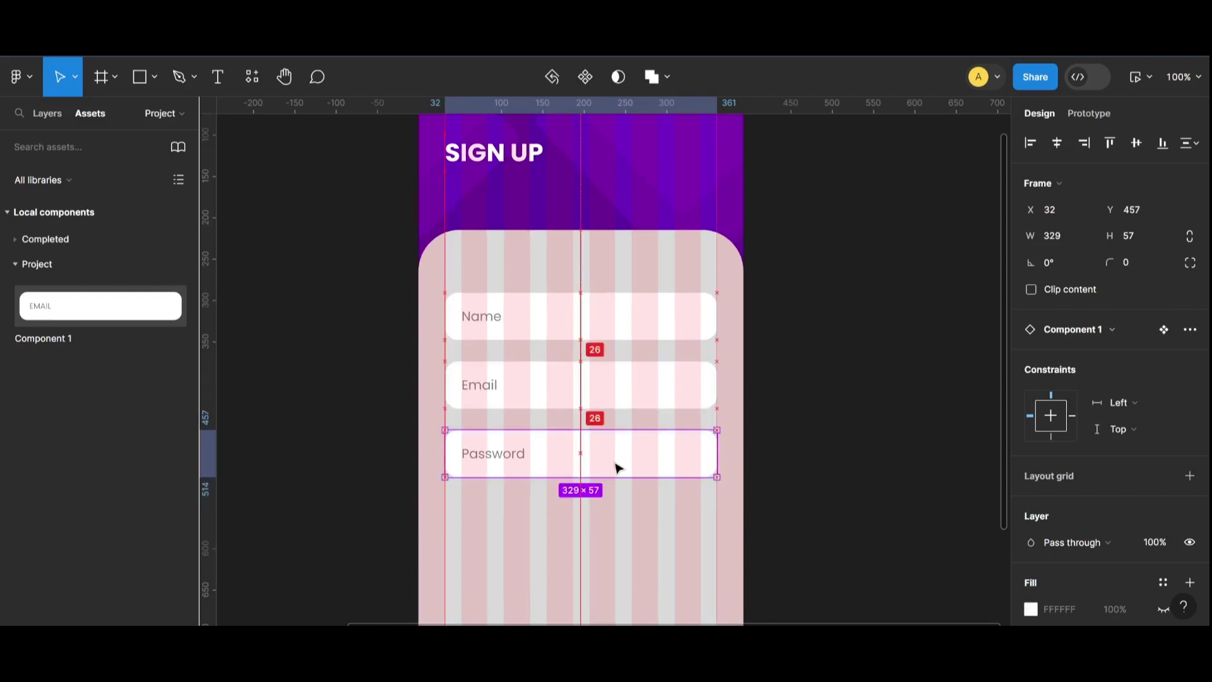
{"action": "left_click", "coordinate": [834, 454]}
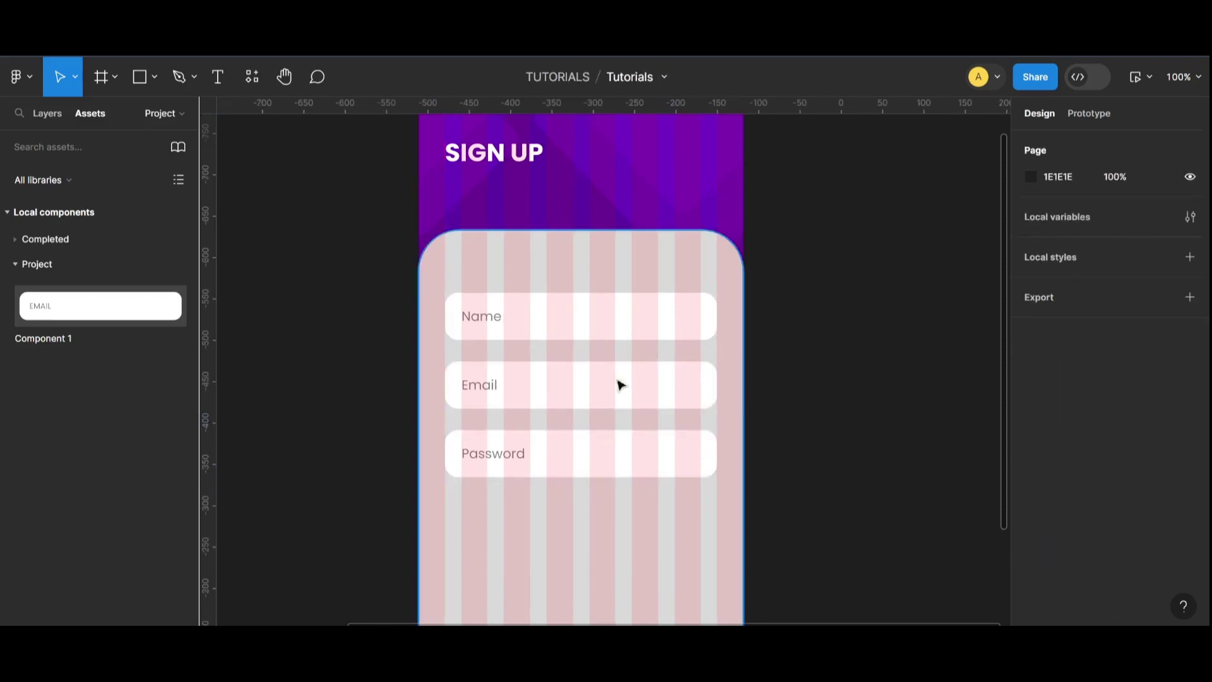
Step: Turn on the column grid of the SIGN UP frame to guide the placement of another element
{"action": "scroll", "coordinate": [546, 303], "scroll_direction": "down", "scroll_amount": 2}
{"action": "scroll", "coordinate": [569, 496], "scroll_direction": "down", "scroll_amount": 1}
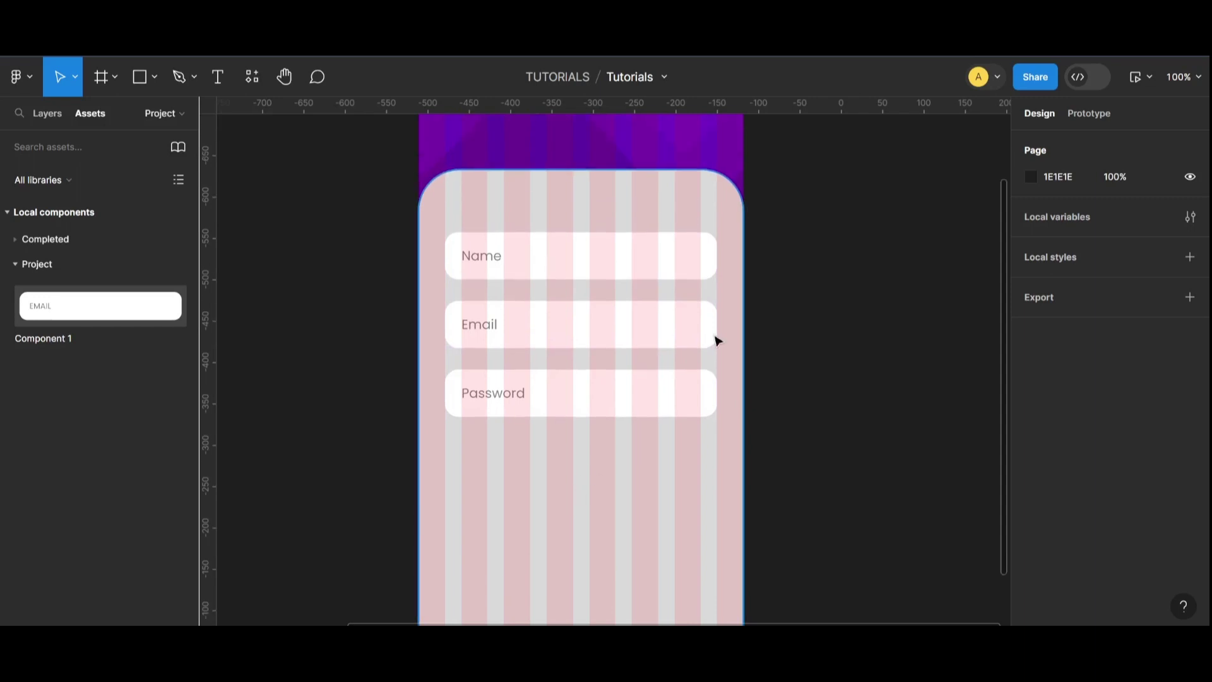
{"action": "key", "text": "ctrl+minus"}
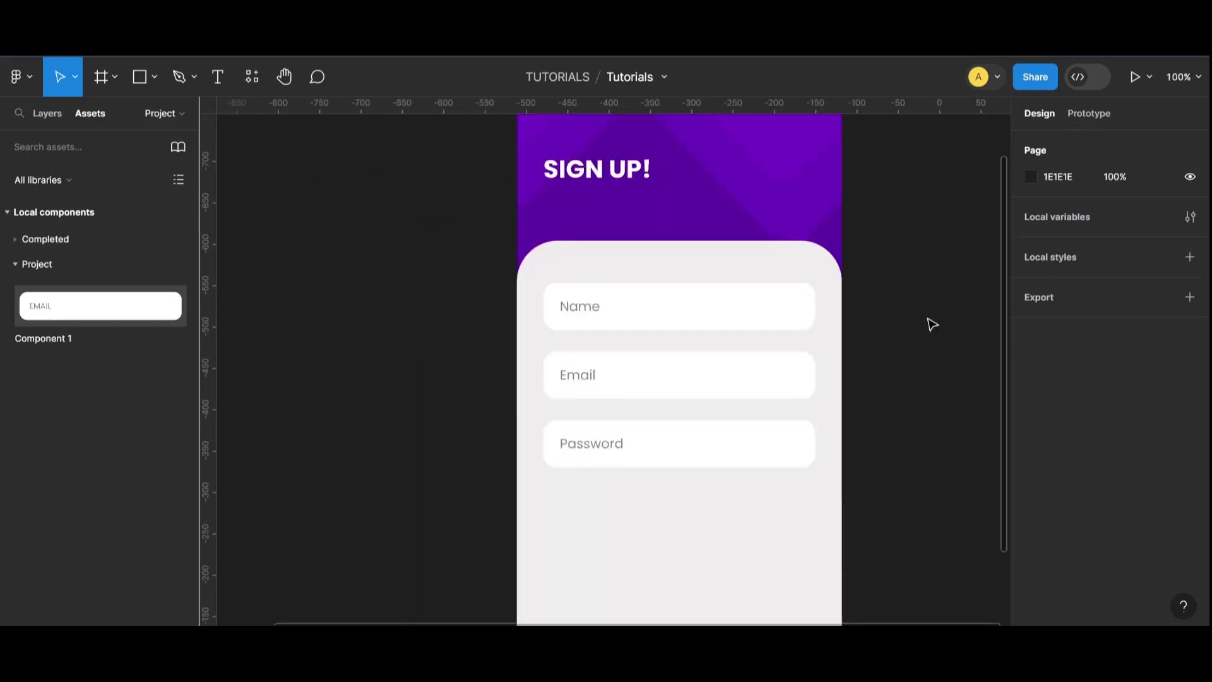
{"action": "key", "text": "ctrl+minus"}
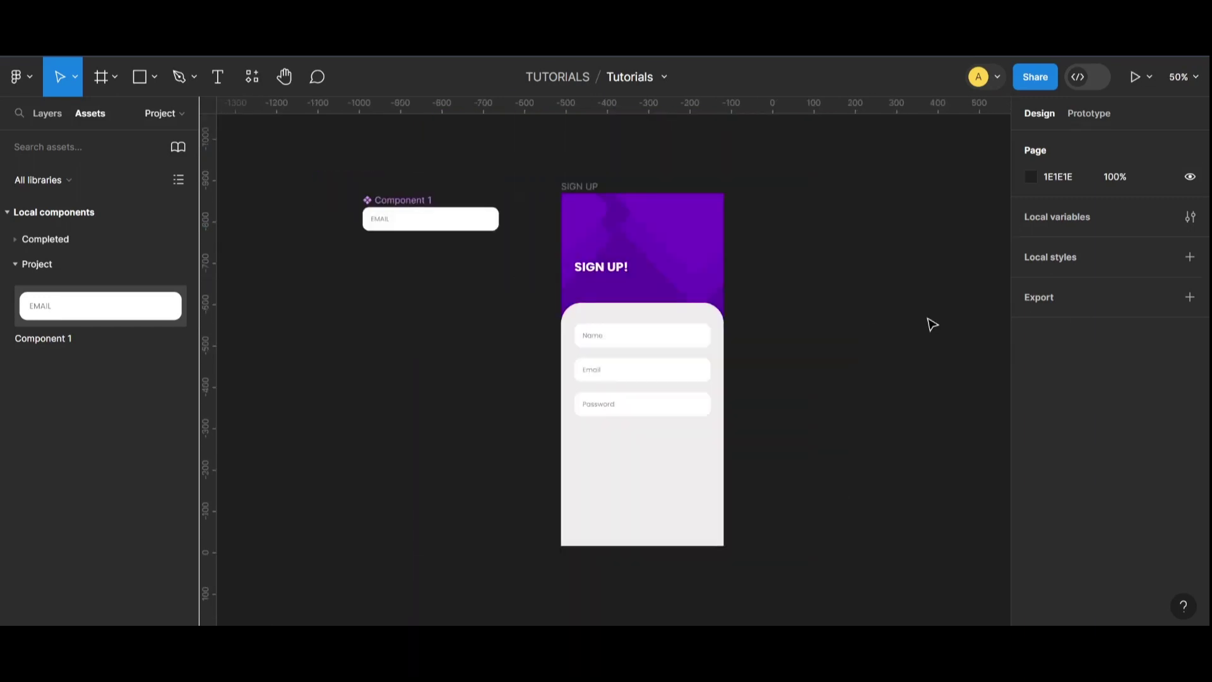
{"action": "left_click", "coordinate": [594, 189]}
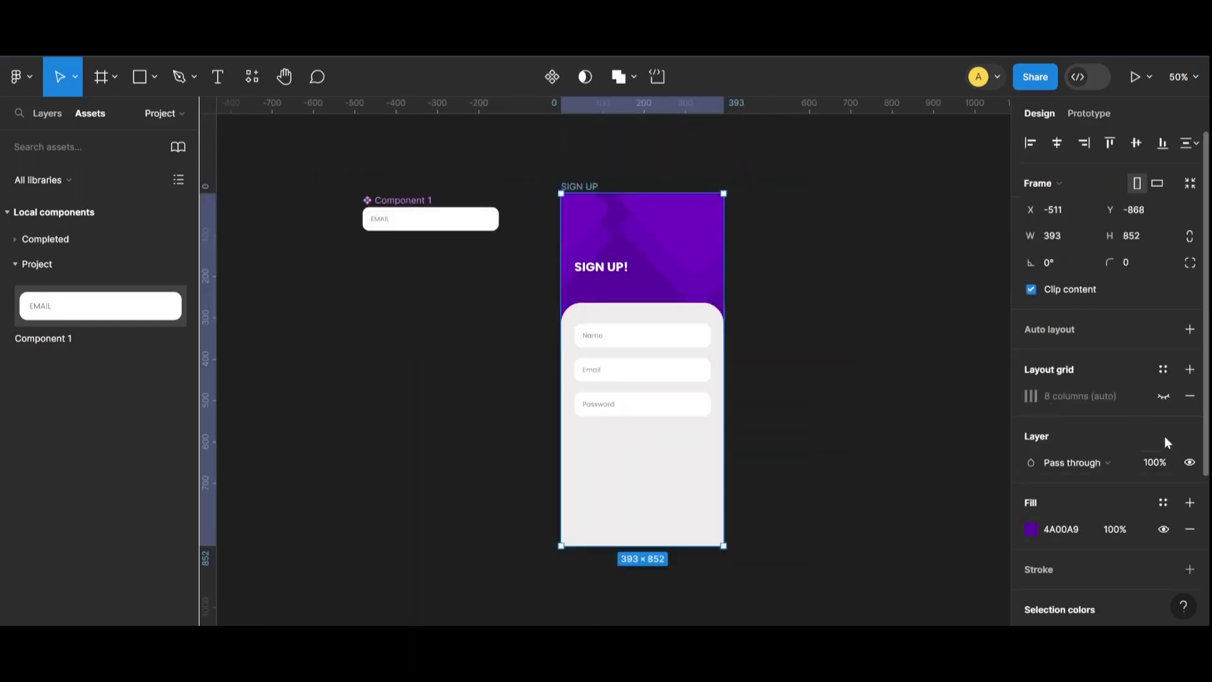
{"action": "left_click", "coordinate": [1163, 396]}
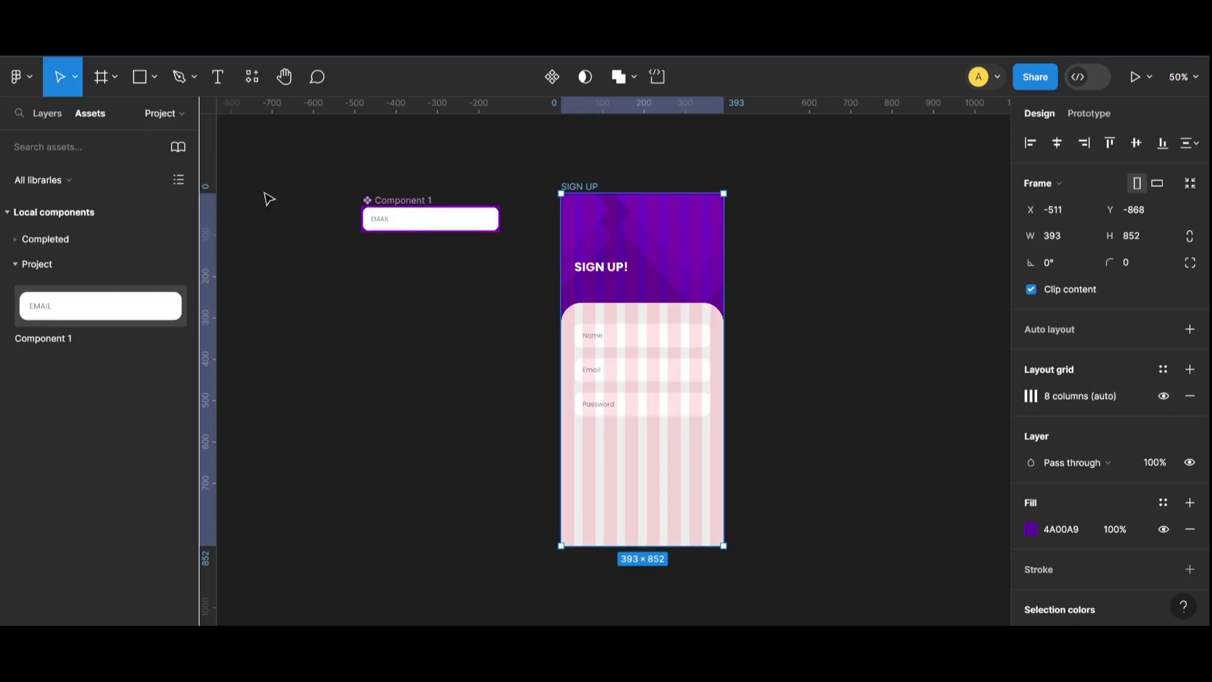
Step: Place another instance of Component 1 below the Password field, aligned with the column grid at X 32, Y 604
{"action": "left_click_drag", "start_coordinate": [356, 378], "coordinate": [671, 452]}
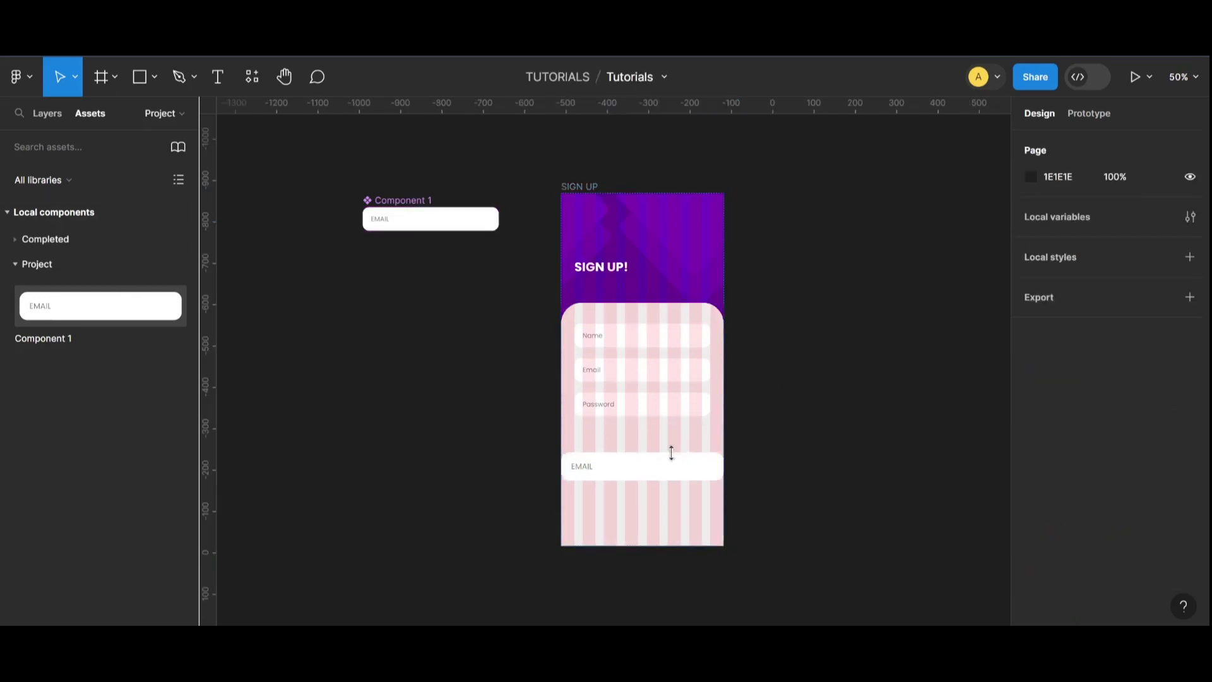
{"action": "key", "text": "shift+0"}
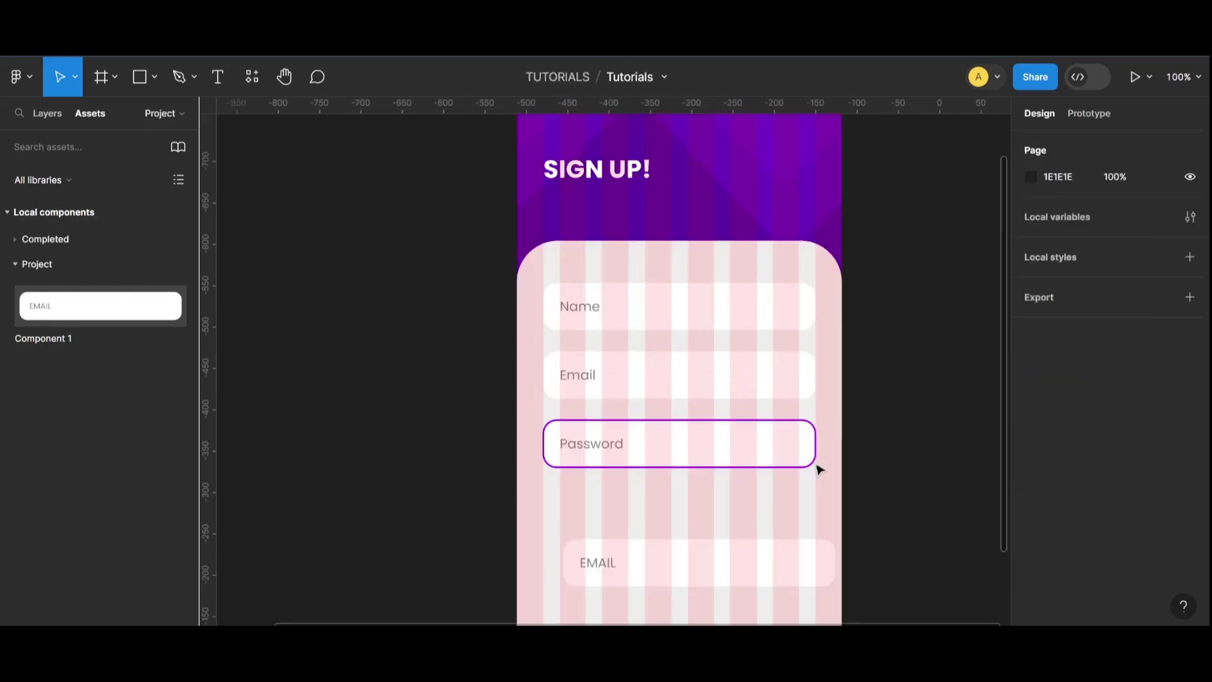
{"action": "scroll", "coordinate": [821, 465], "scroll_direction": "down", "scroll_amount": 1}
{"action": "left_click", "coordinate": [734, 541]}
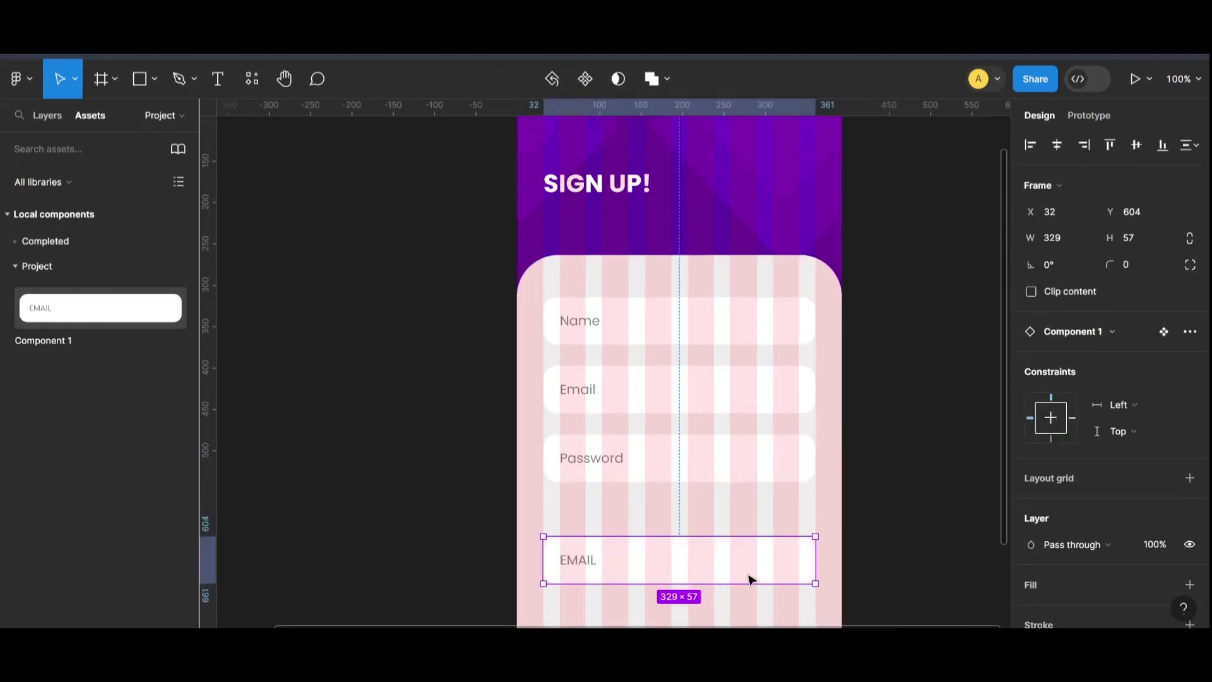
Step: Recolour the white background of the new instance below the Password field with purple sampled from the header
{"action": "scroll", "coordinate": [749, 577], "scroll_direction": "down", "scroll_amount": 1}
{"action": "scroll", "coordinate": [1030, 544], "scroll_direction": "down", "scroll_amount": 3}
{"action": "scroll", "coordinate": [1073, 543], "scroll_direction": "down", "scroll_amount": 1}
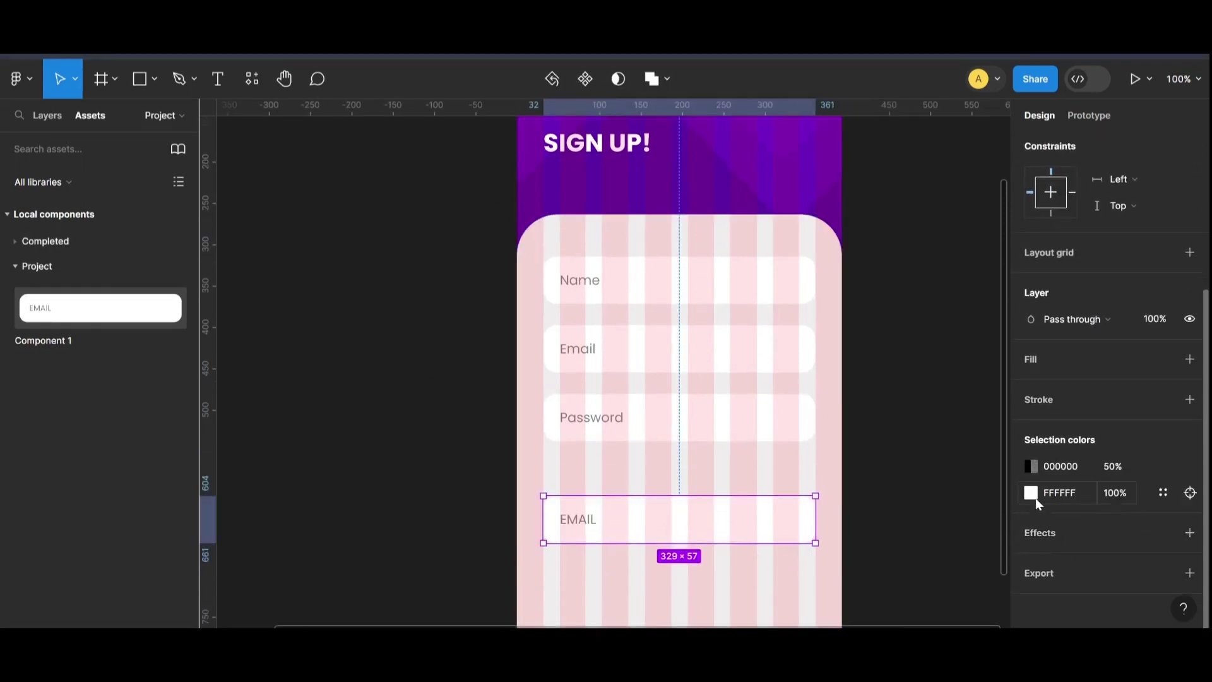
{"action": "left_click", "coordinate": [1032, 493]}
{"action": "left_click", "coordinate": [834, 437]}
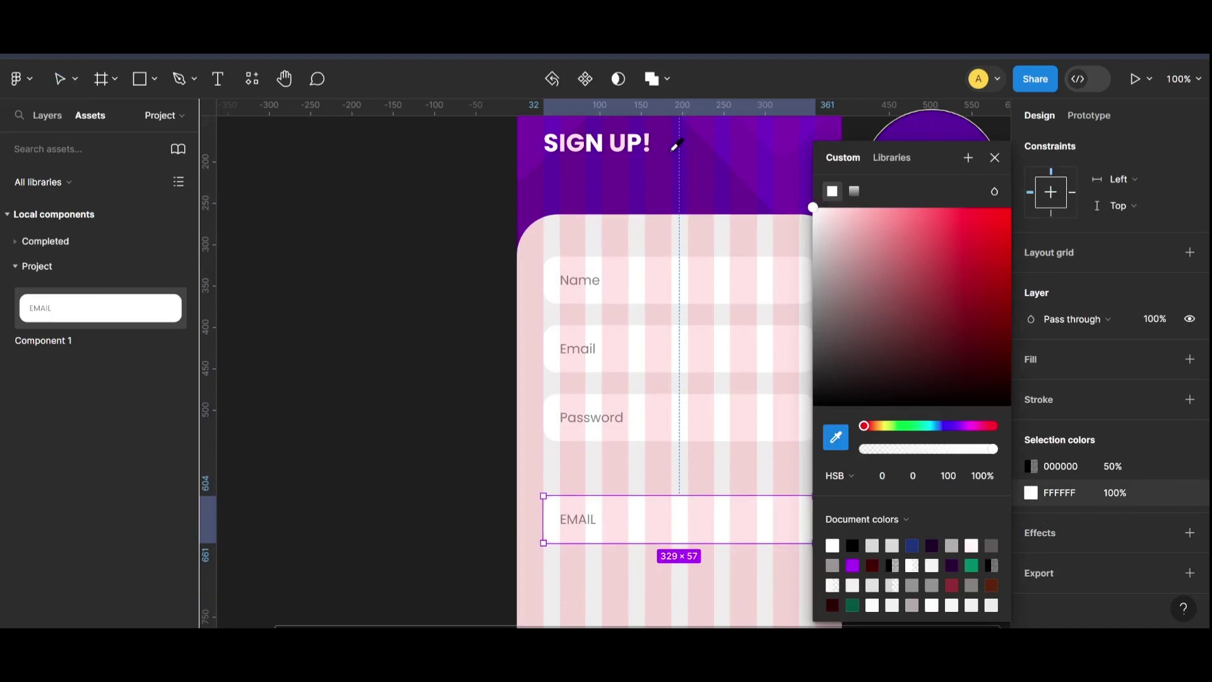
{"action": "left_click", "coordinate": [645, 178]}
{"action": "left_click", "coordinate": [421, 510]}
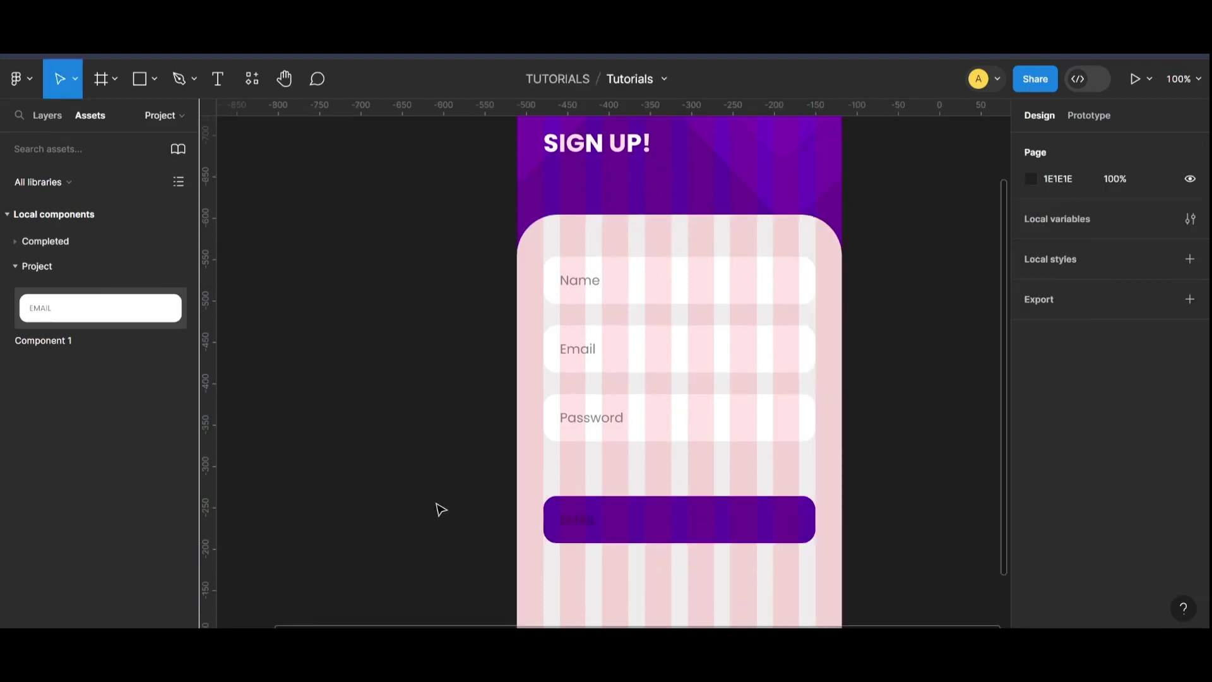
{"action": "key", "text": "ctrl+minus"}
{"action": "key", "text": "ctrl+plus"}
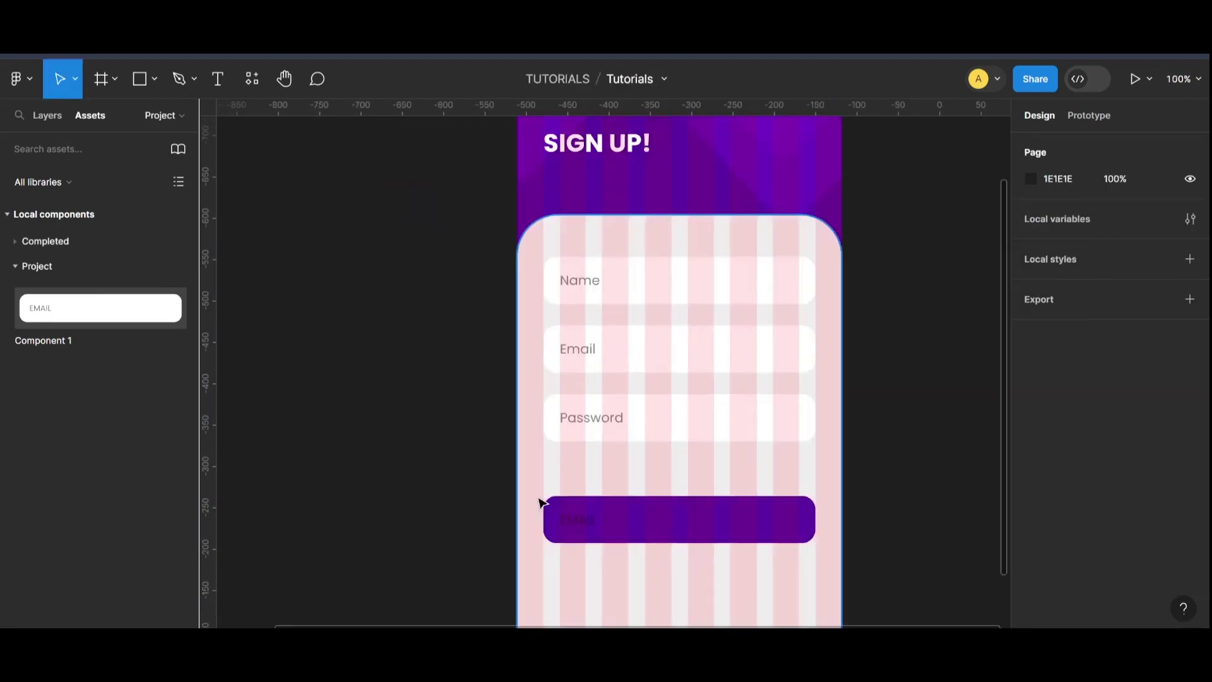
{"action": "scroll", "coordinate": [835, 522], "scroll_direction": "down", "scroll_amount": 1}
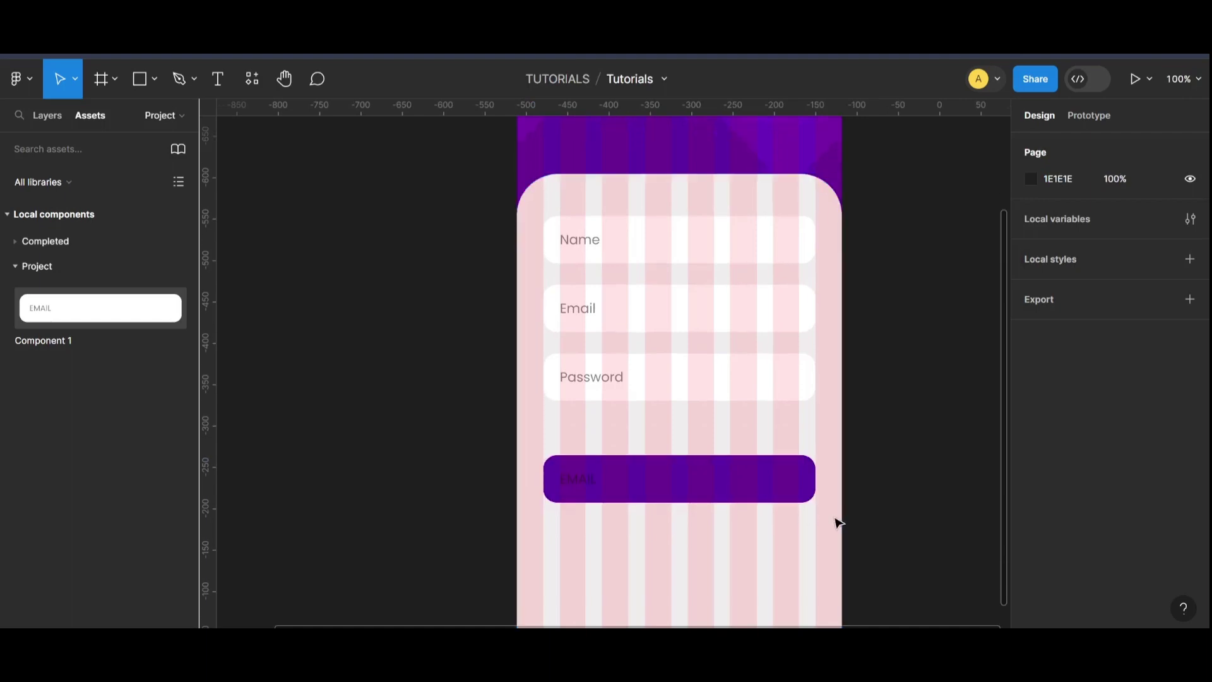
{"action": "key", "text": "ctrl+plus"}
{"action": "key", "text": "ctrl+minus"}
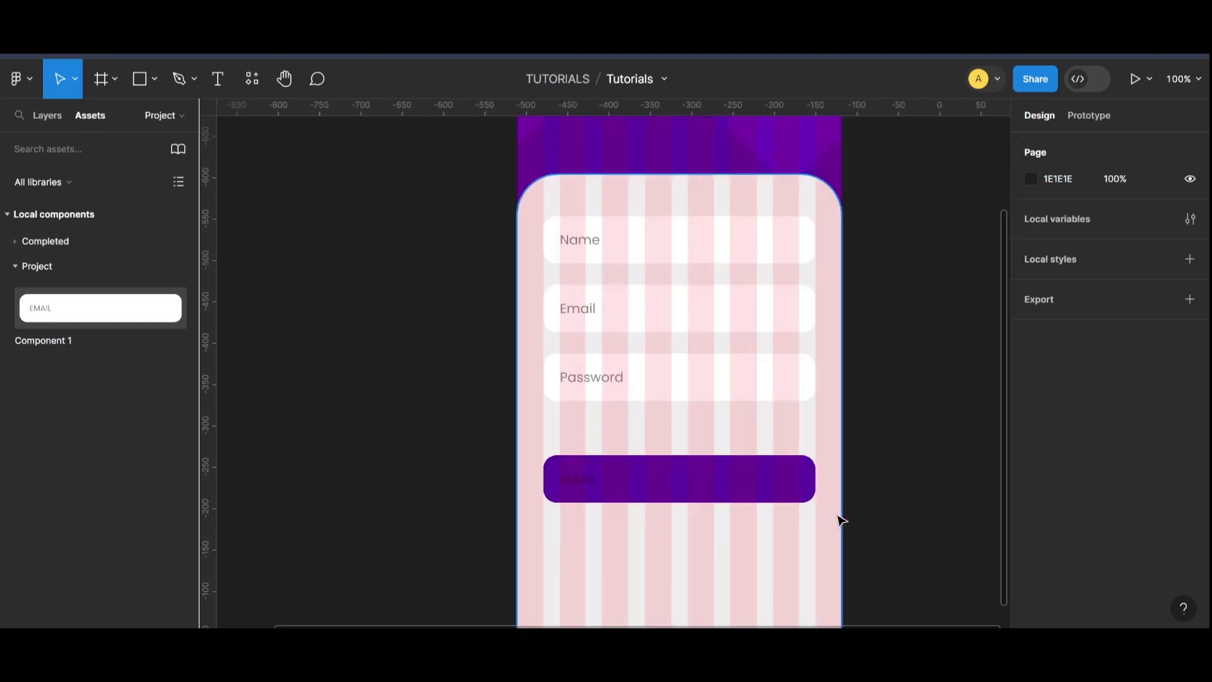
Step: Recolour the EMAIL text inside the purple instance to white FFFFFF at 100% opacity
{"action": "double_click", "coordinate": [583, 483]}
{"action": "double_click", "coordinate": [583, 485]}
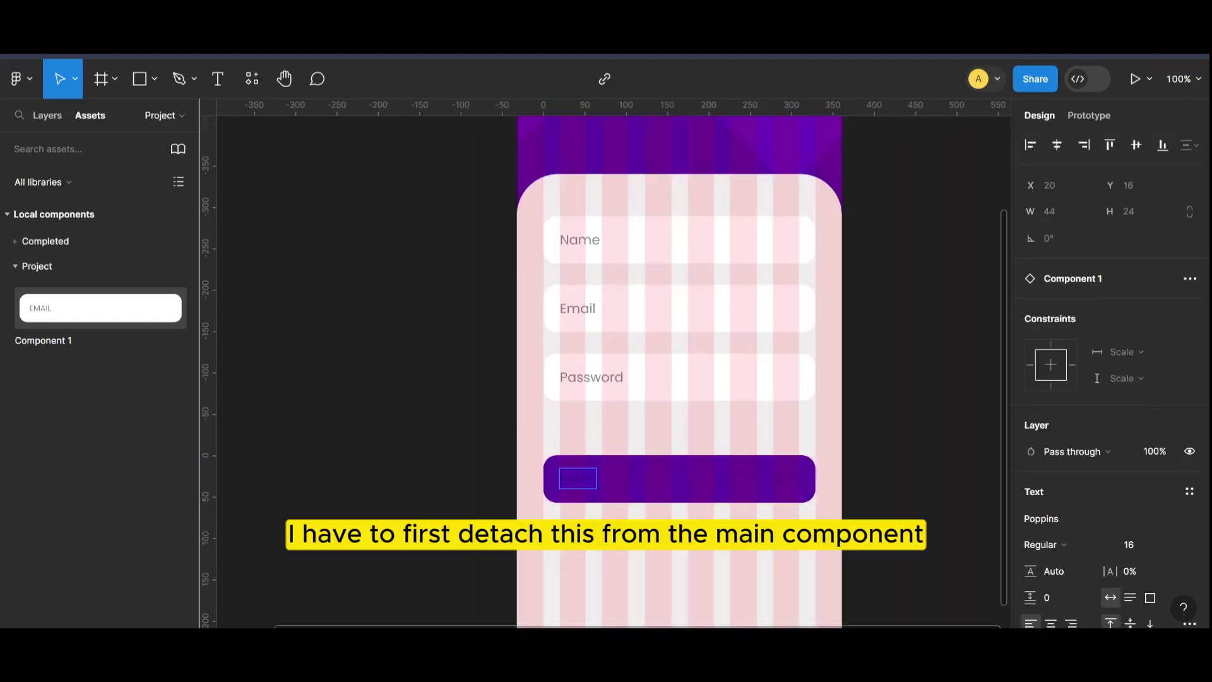
{"action": "scroll", "coordinate": [1085, 556], "scroll_direction": "down", "scroll_amount": 4}
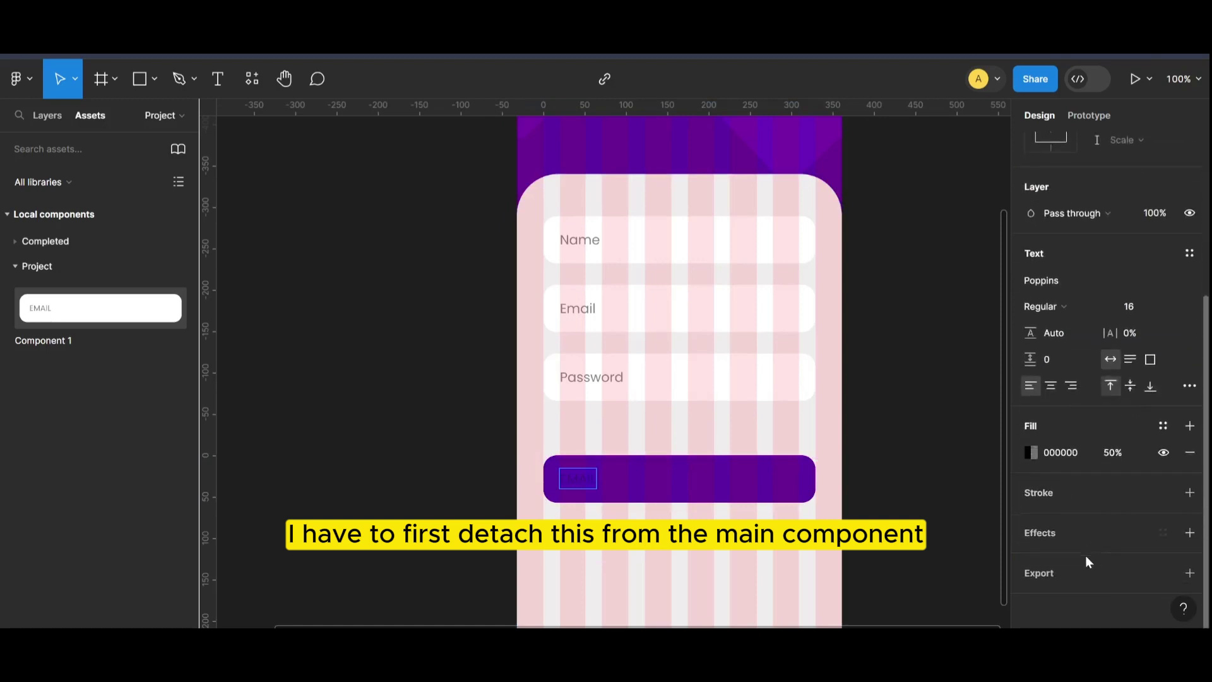
{"action": "left_click", "coordinate": [1030, 452]}
{"action": "left_click_drag", "start_coordinate": [833, 234], "coordinate": [813, 209]}
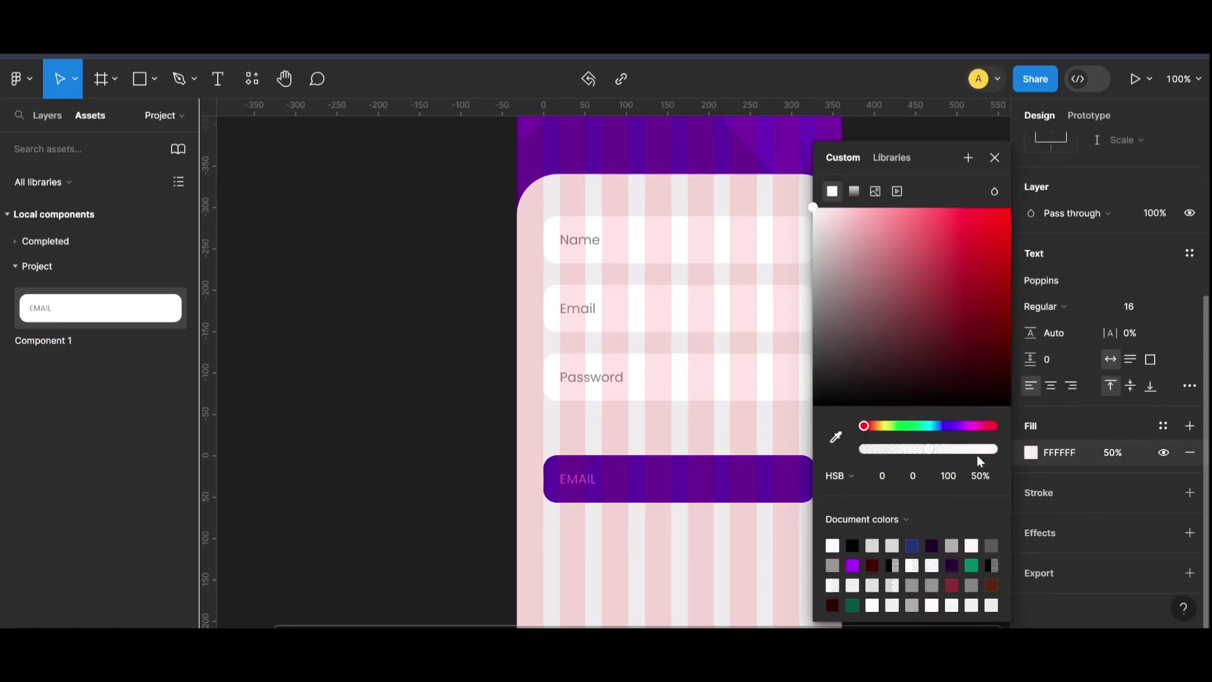
{"action": "left_click", "coordinate": [1131, 452]}
{"action": "type", "text": "10"}
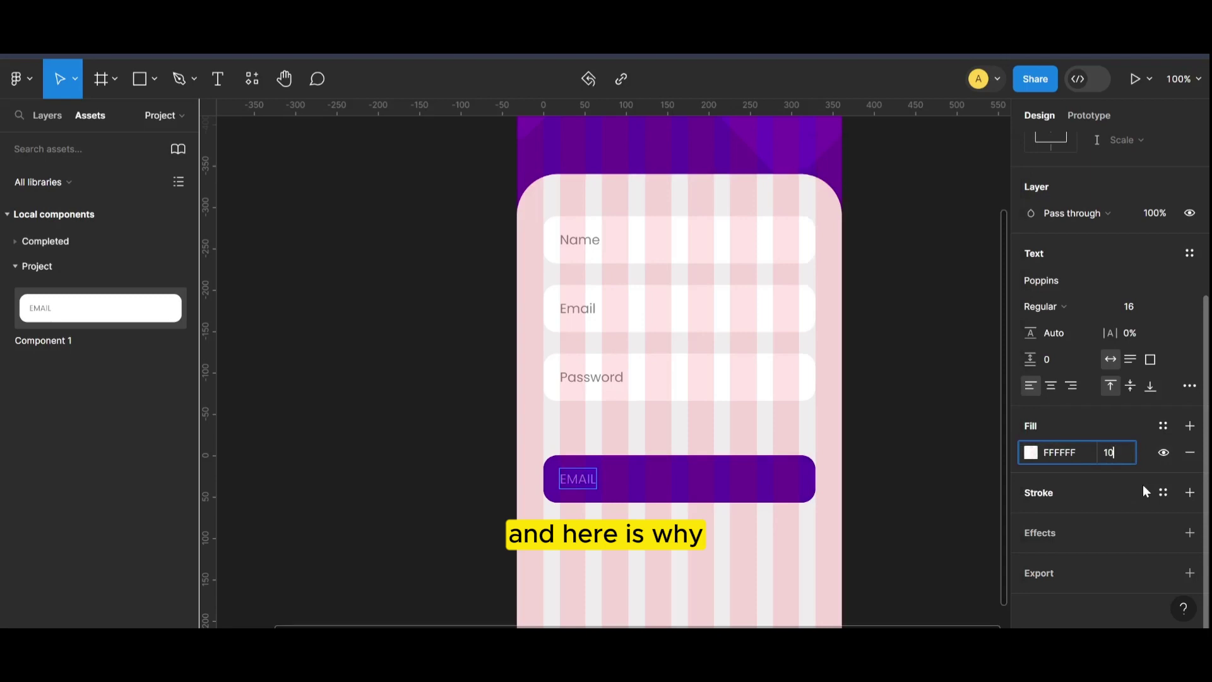
{"action": "type", "text": "0"}
{"action": "key", "text": "Return"}
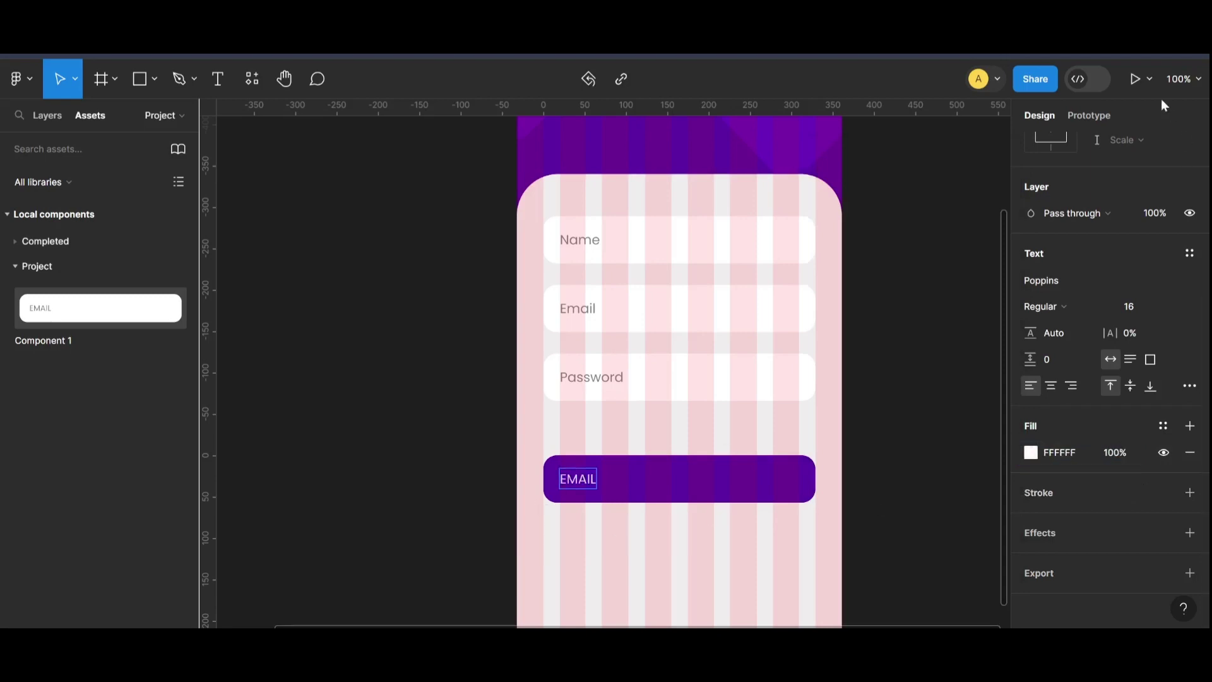
Step: Replace the EMAIL text of the purple button with "Create Account"
{"action": "scroll", "coordinate": [1111, 262], "scroll_direction": "up", "scroll_amount": 4}
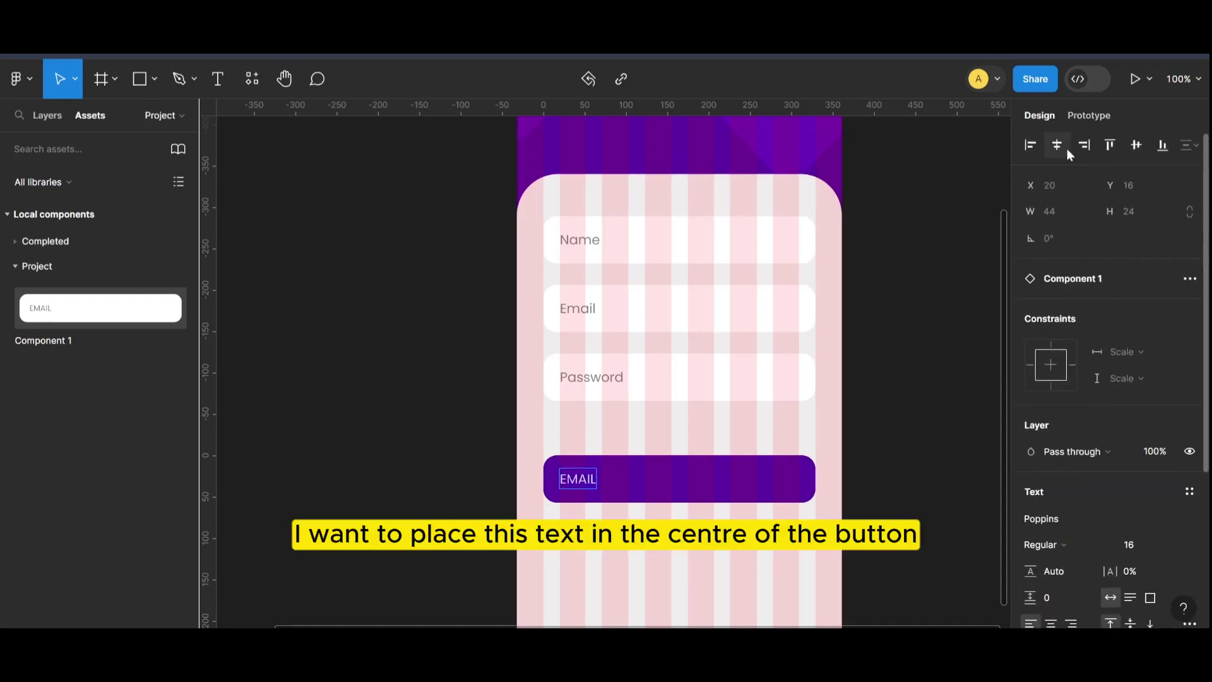
{"action": "left_click", "coordinate": [590, 477]}
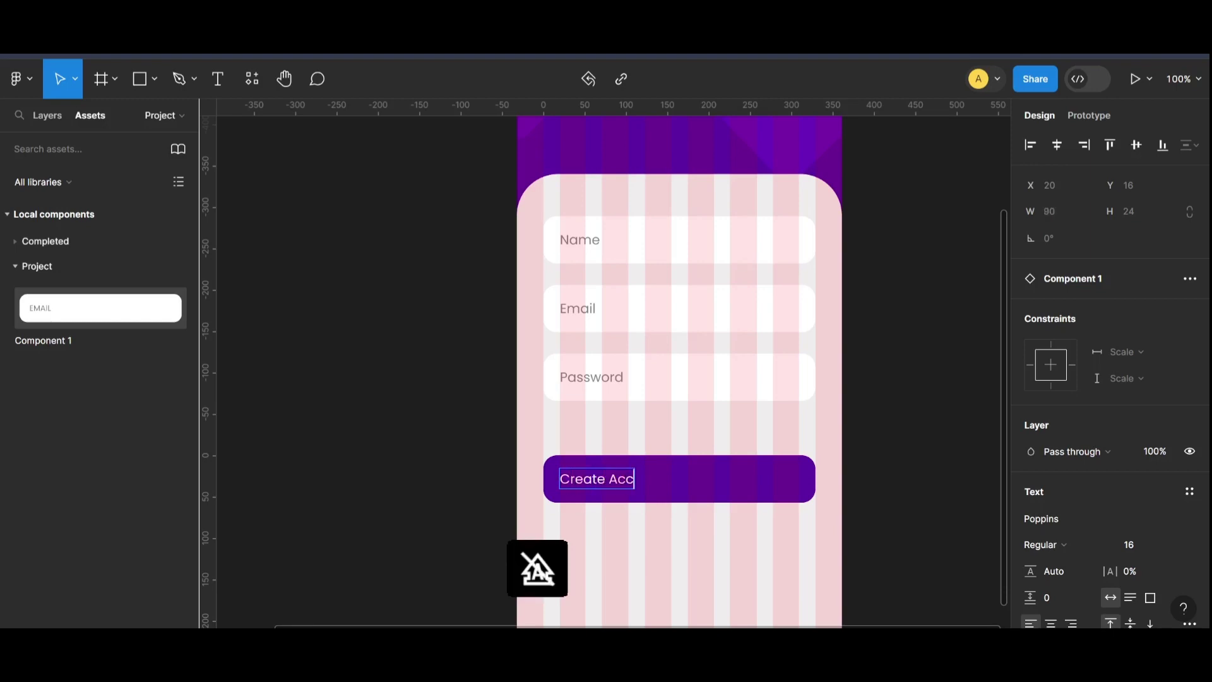
{"action": "type", "text": "ount"}
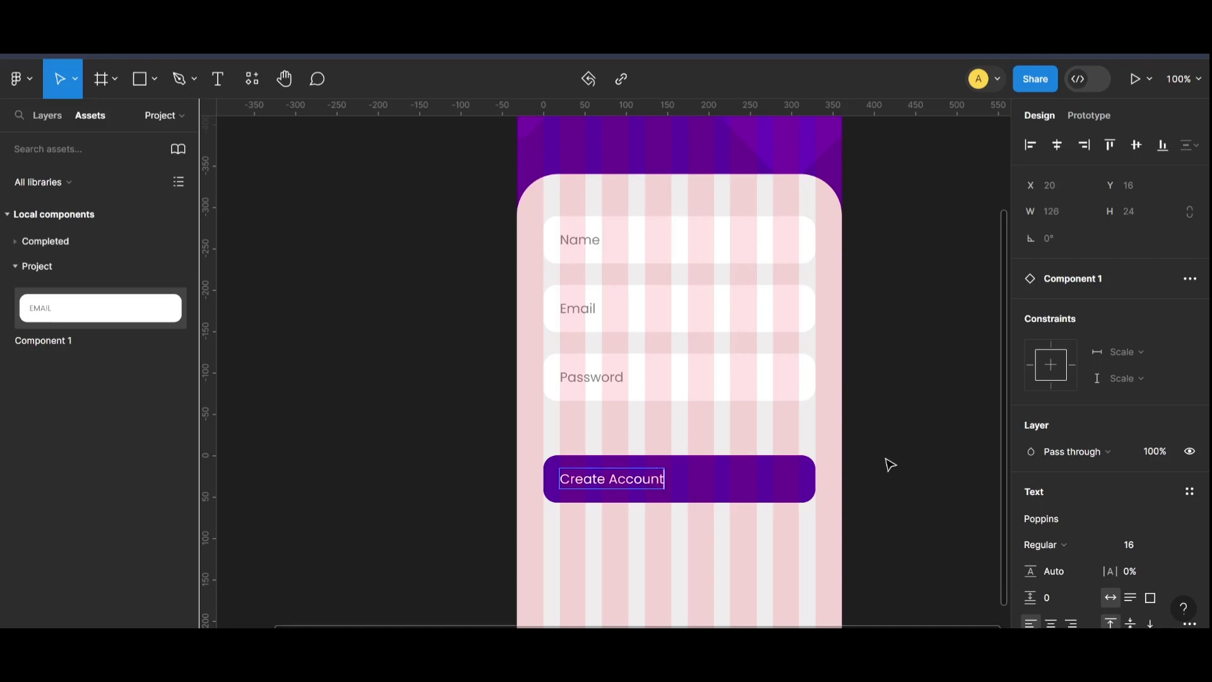
{"action": "left_click", "coordinate": [886, 459]}
{"action": "double_click", "coordinate": [601, 479]}
{"action": "left_click_drag", "start_coordinate": [601, 479], "coordinate": [637, 480]}
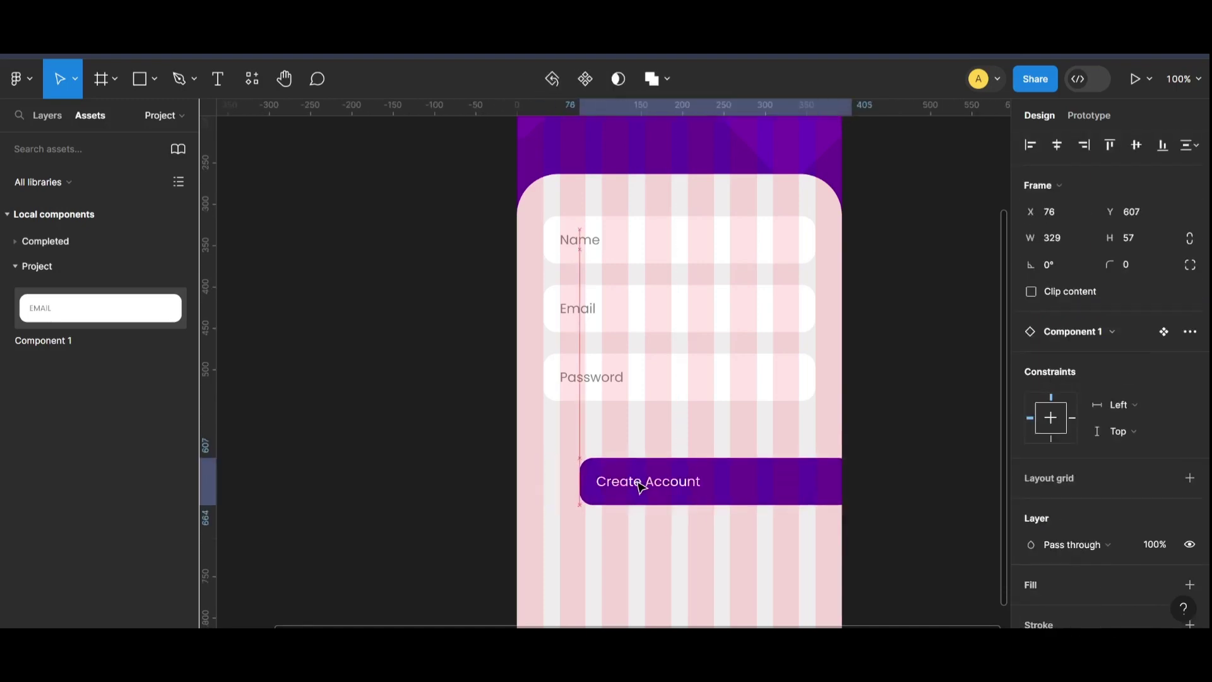
{"action": "key", "text": "ctrl+z"}
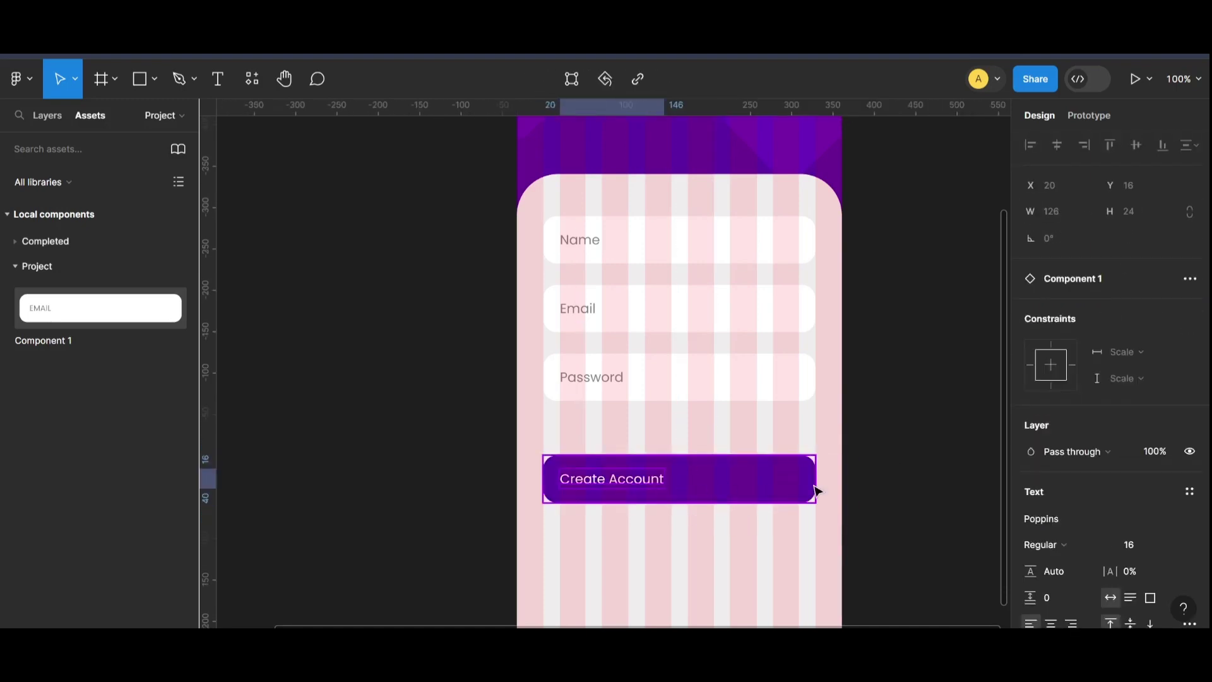
Step: Try aligning the EMAIL text of the main Component 1 to the horizontal centre and to the left edge, and undo both alignments
{"action": "key", "text": "ctrl+minus"}
{"action": "key", "text": "ctrl+equal"}
{"action": "key", "text": "ctrl+minus"}
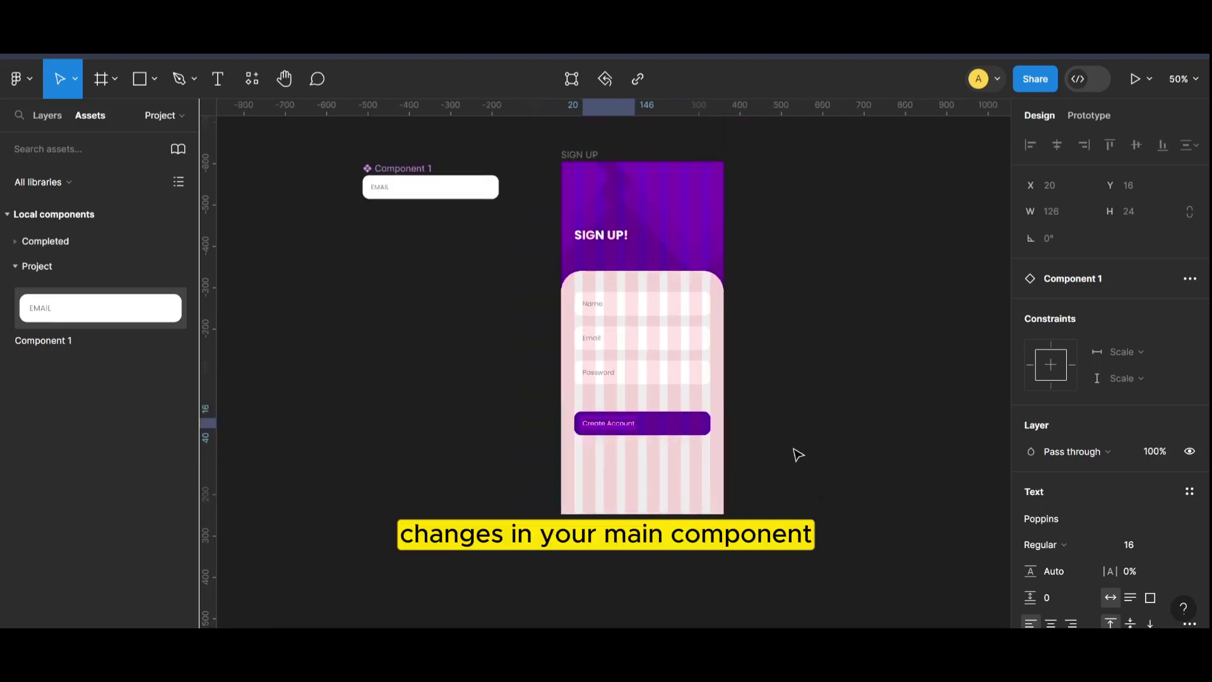
{"action": "scroll", "coordinate": [776, 457], "scroll_direction": "up", "scroll_amount": 1}
{"action": "left_click", "coordinate": [558, 388]}
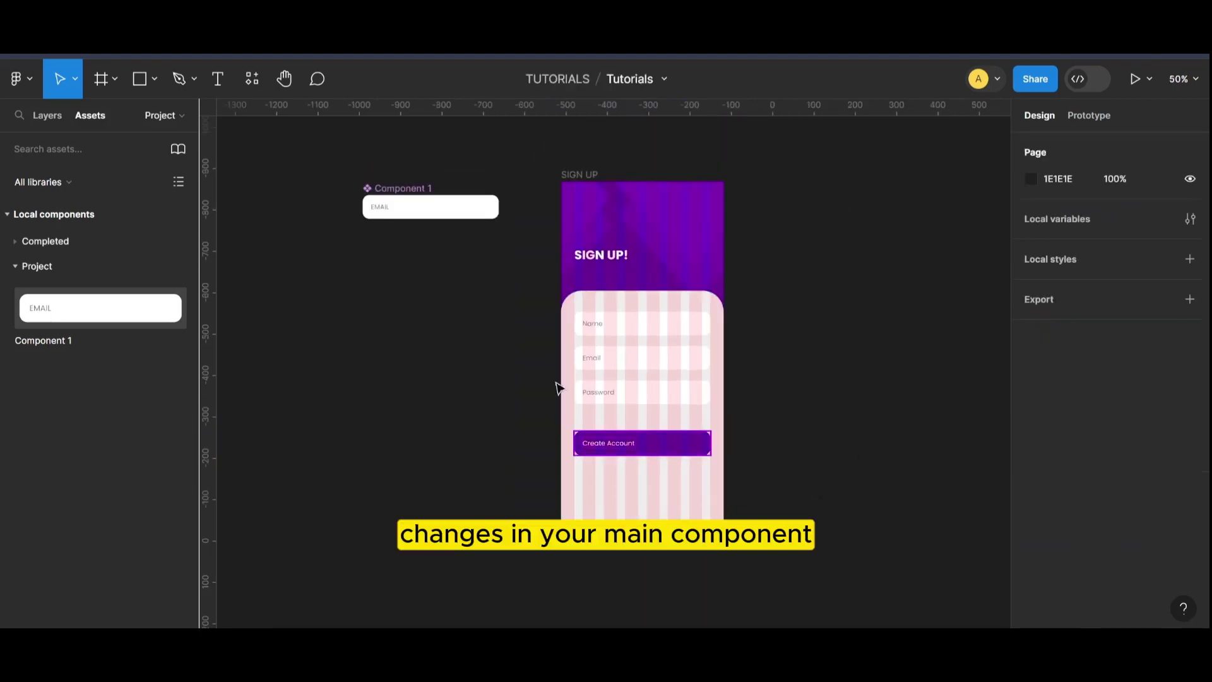
{"action": "left_click", "coordinate": [396, 195]}
{"action": "double_click", "coordinate": [386, 213]}
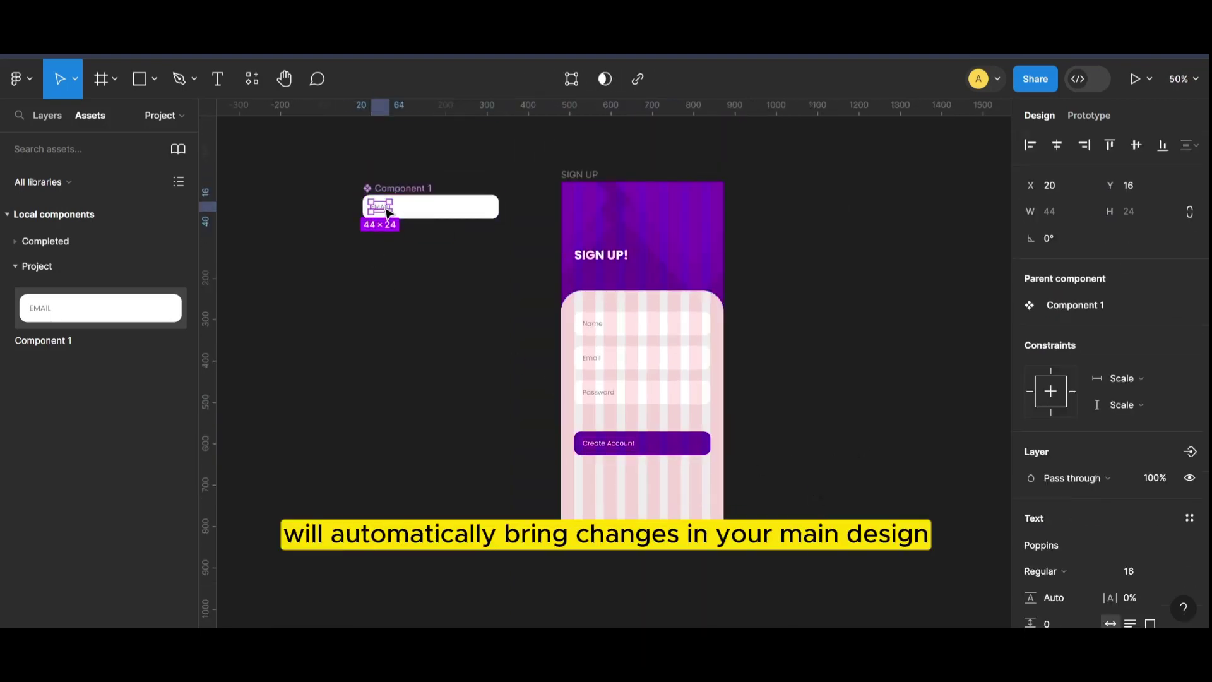
{"action": "left_click", "coordinate": [1065, 149]}
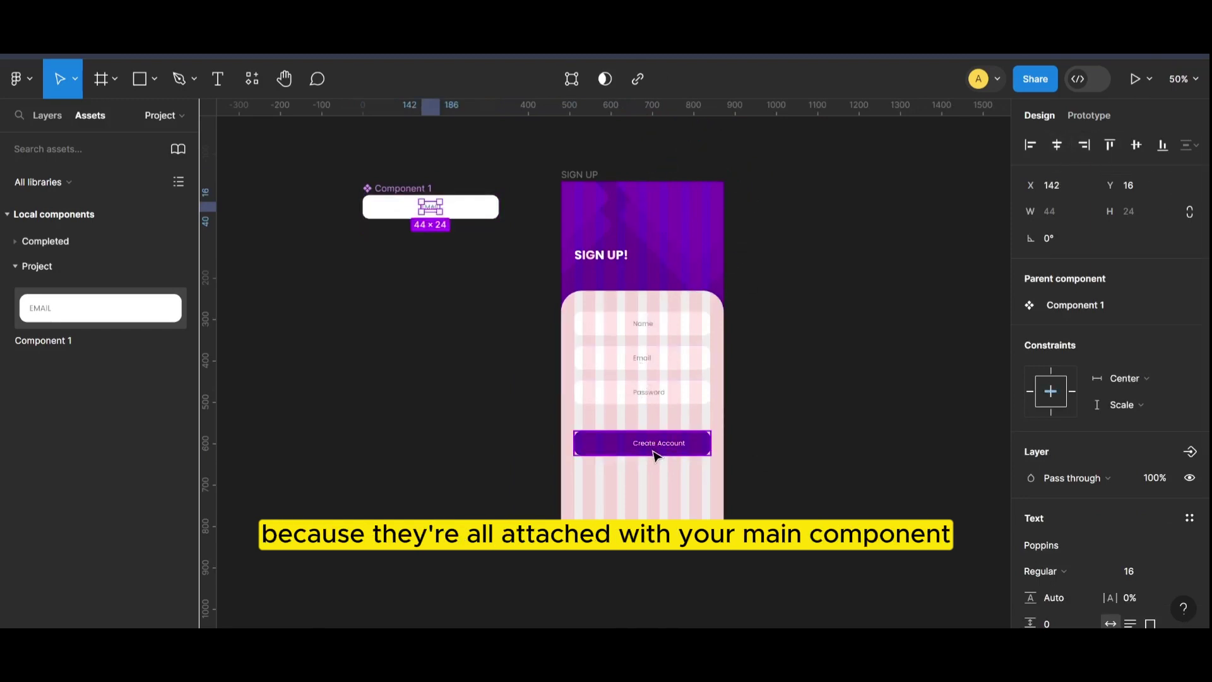
{"action": "left_click", "coordinate": [1030, 144]}
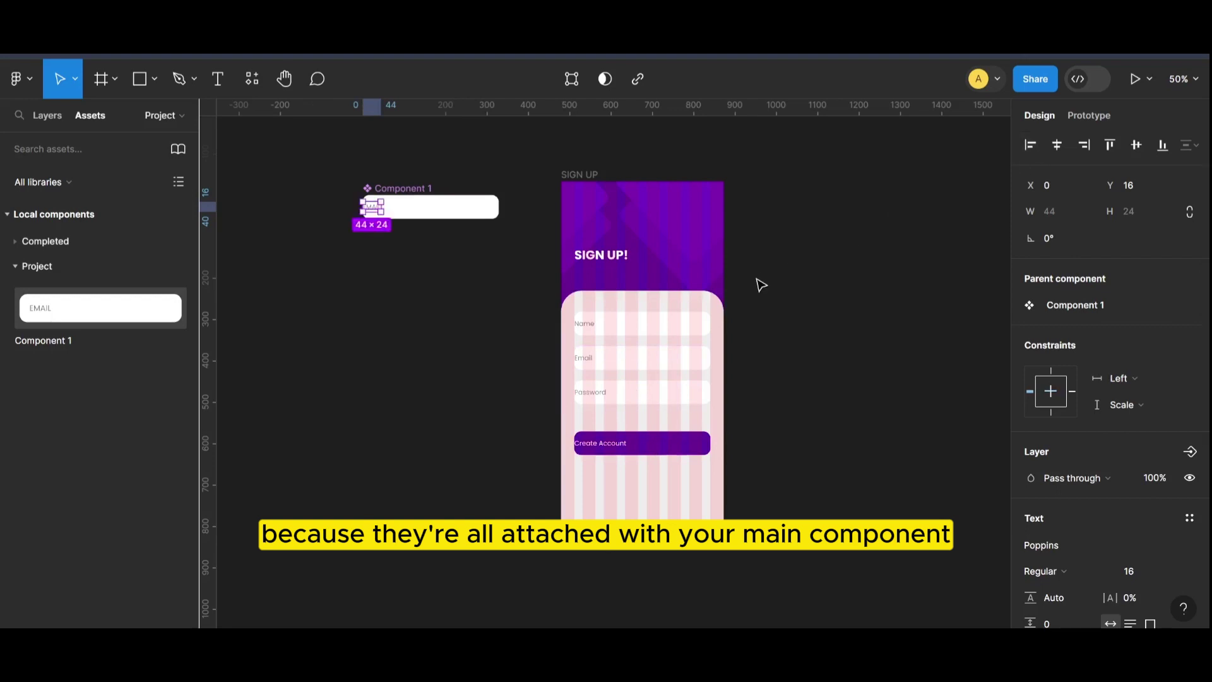
{"action": "key", "text": "ctrl+z"}
{"action": "key", "text": "ctrl+z"}
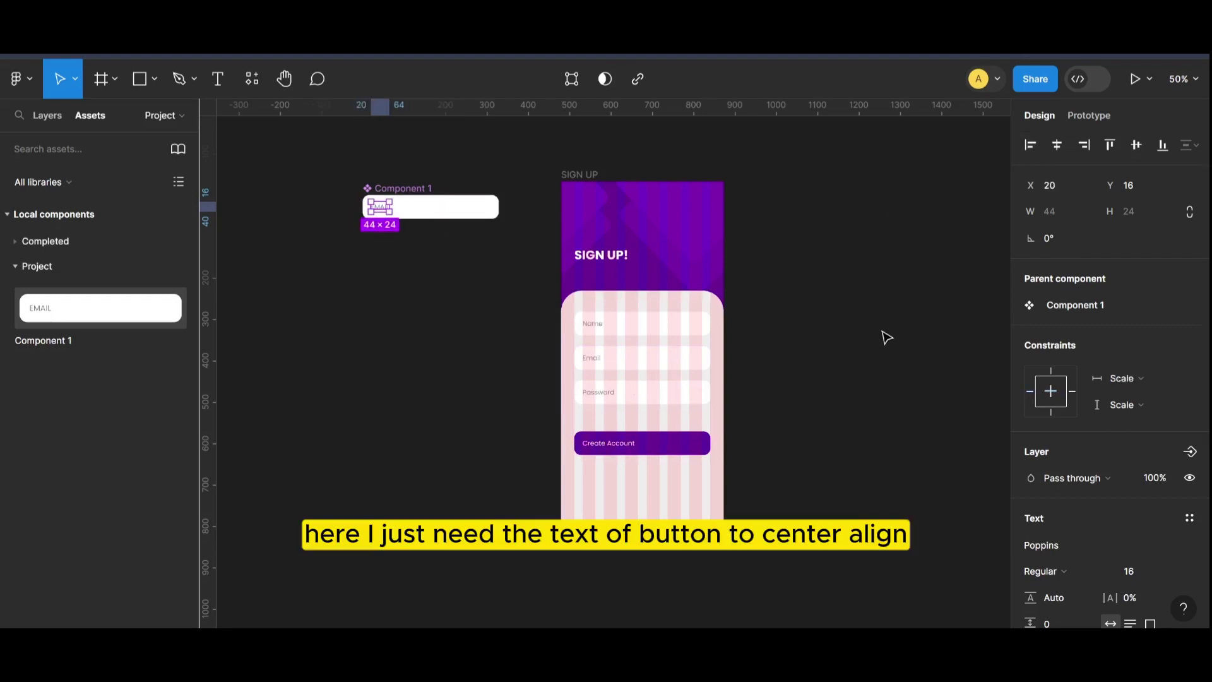
Step: Detach the purple Create Account instance from its main component
{"action": "left_click", "coordinate": [887, 338]}
{"action": "left_click", "coordinate": [639, 443]}
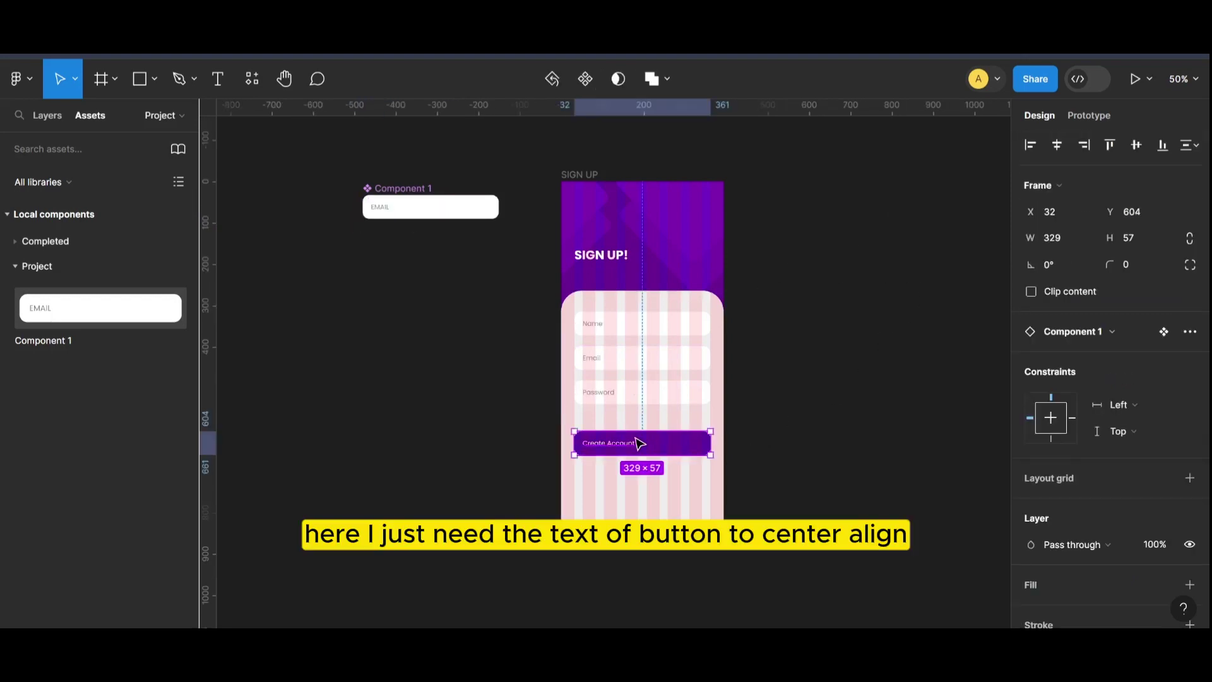
{"action": "key", "text": "ctrl+plus"}
{"action": "right_click", "coordinate": [678, 515]}
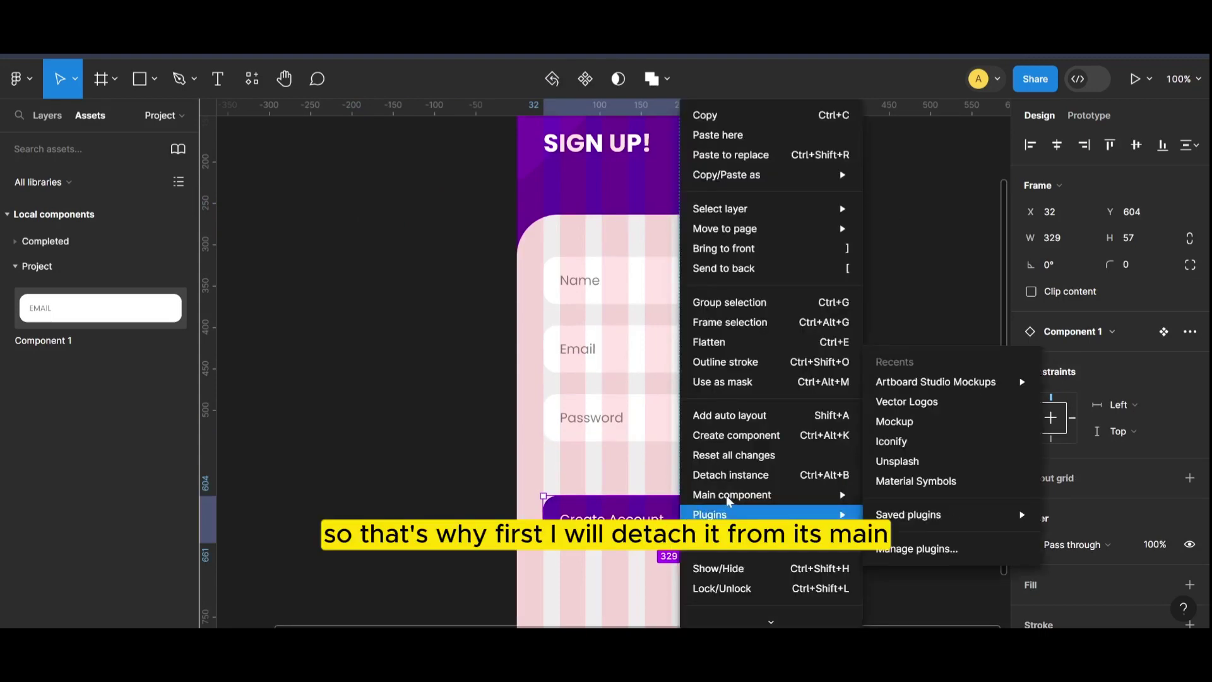
{"action": "left_click", "coordinate": [740, 482]}
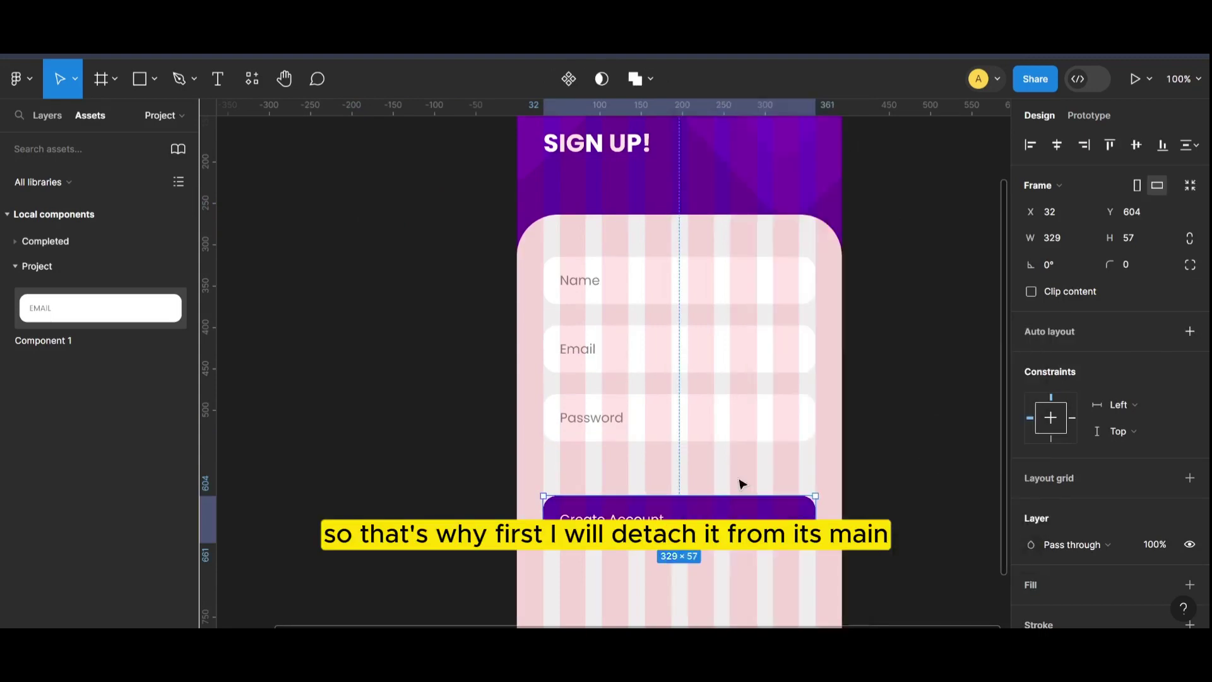
{"action": "left_click", "coordinate": [890, 495]}
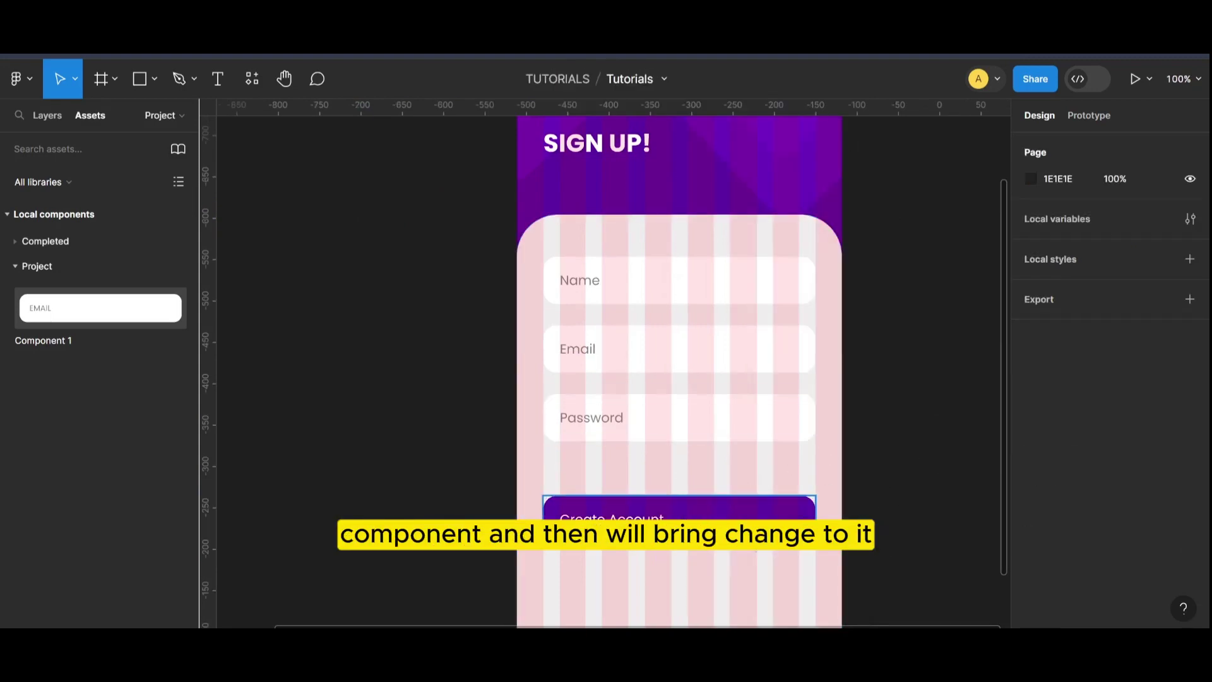
Step: Centre the Create Account text horizontally within the detached purple button
{"action": "left_click", "coordinate": [613, 518]}
{"action": "left_click", "coordinate": [612, 519]}
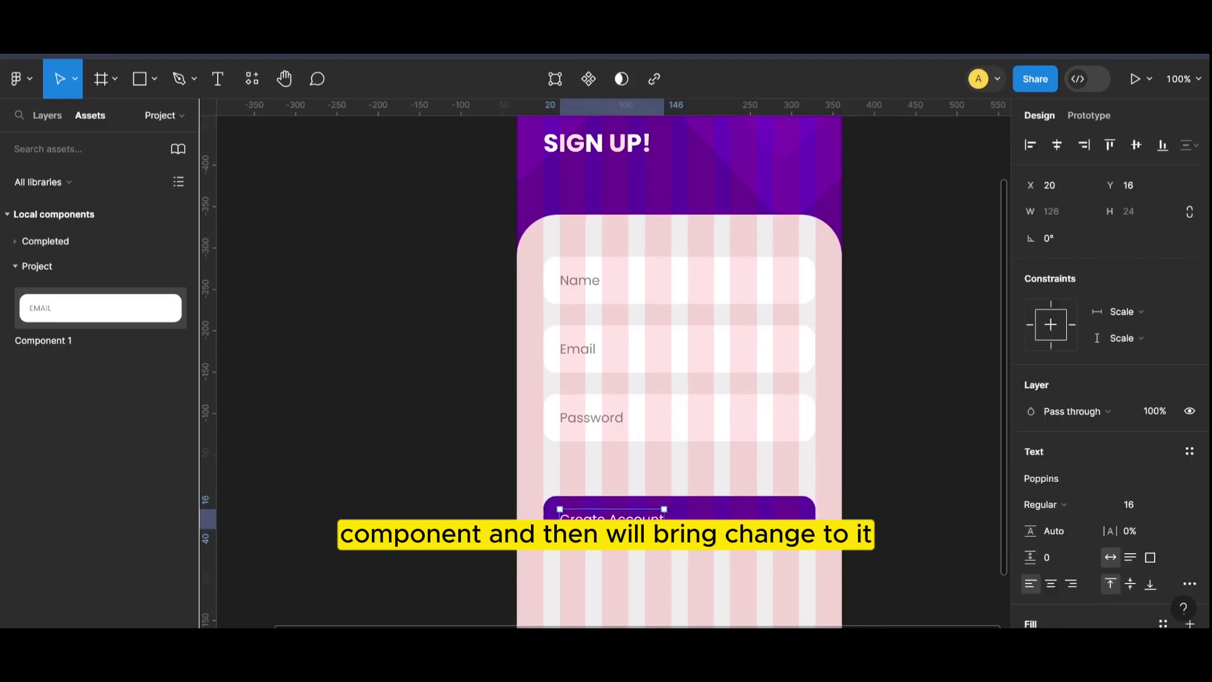
{"action": "left_click", "coordinate": [1065, 153]}
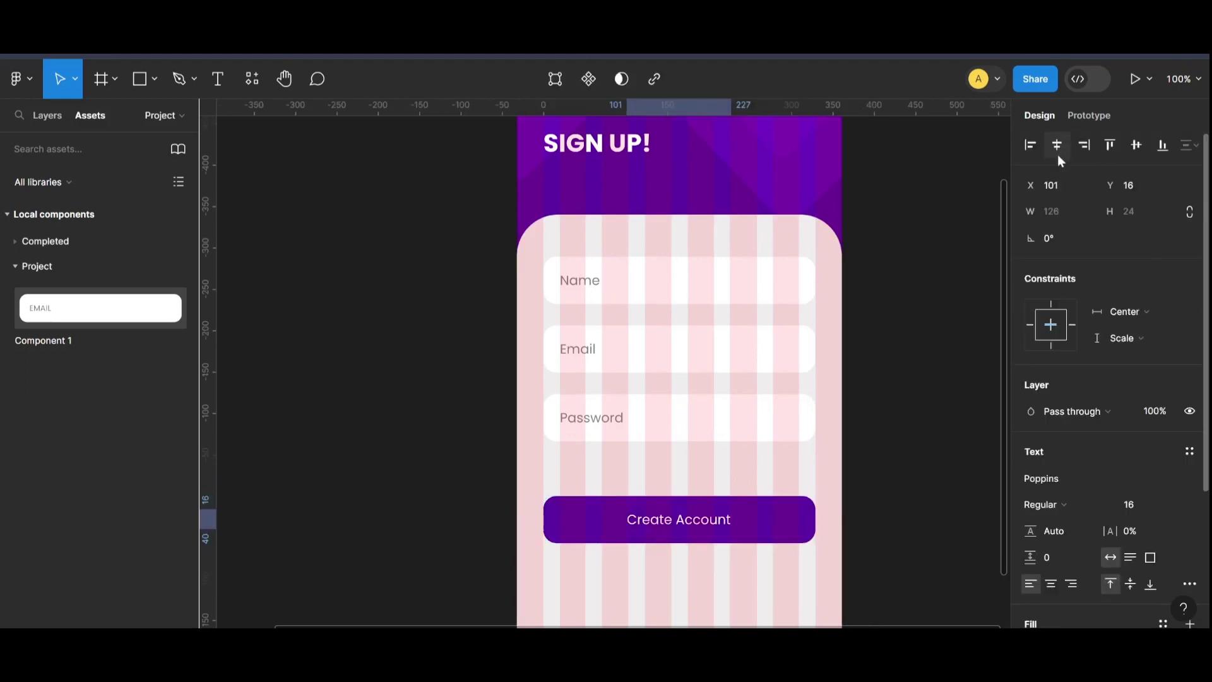
{"action": "left_click", "coordinate": [924, 467]}
Step: Remove the 8-column layout grid from the SIGN UP frame
{"action": "key", "text": "minus"}
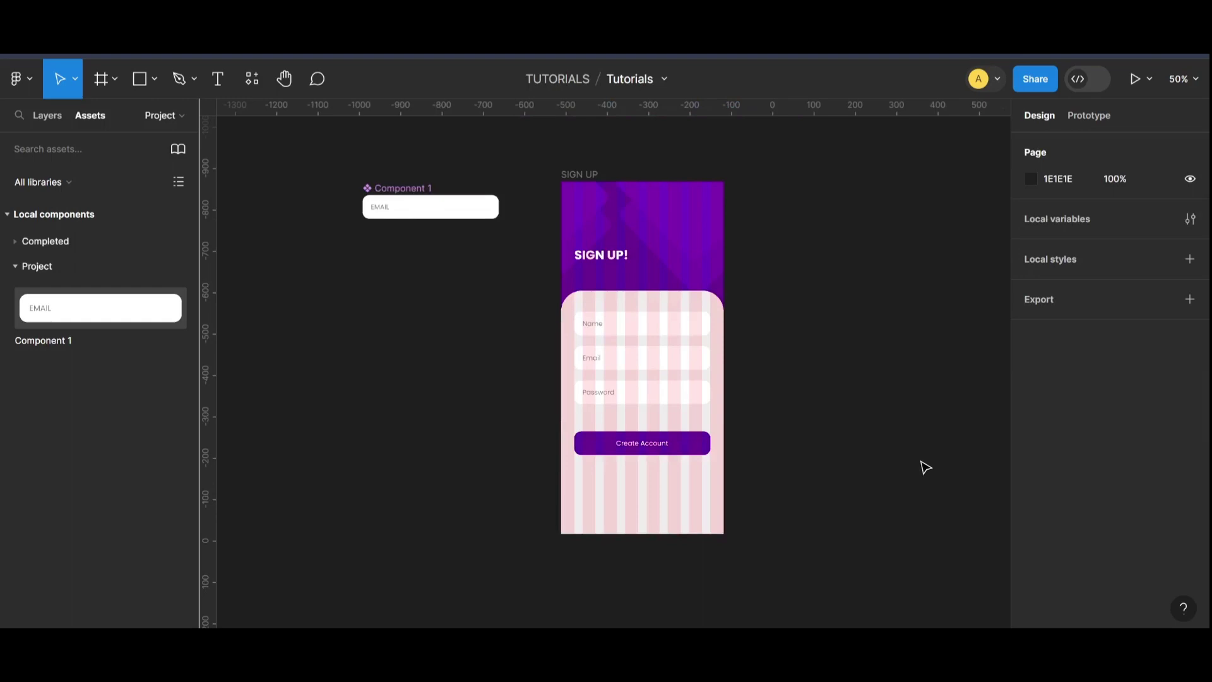
{"action": "scroll", "coordinate": [823, 471], "scroll_direction": "up", "scroll_amount": 1}
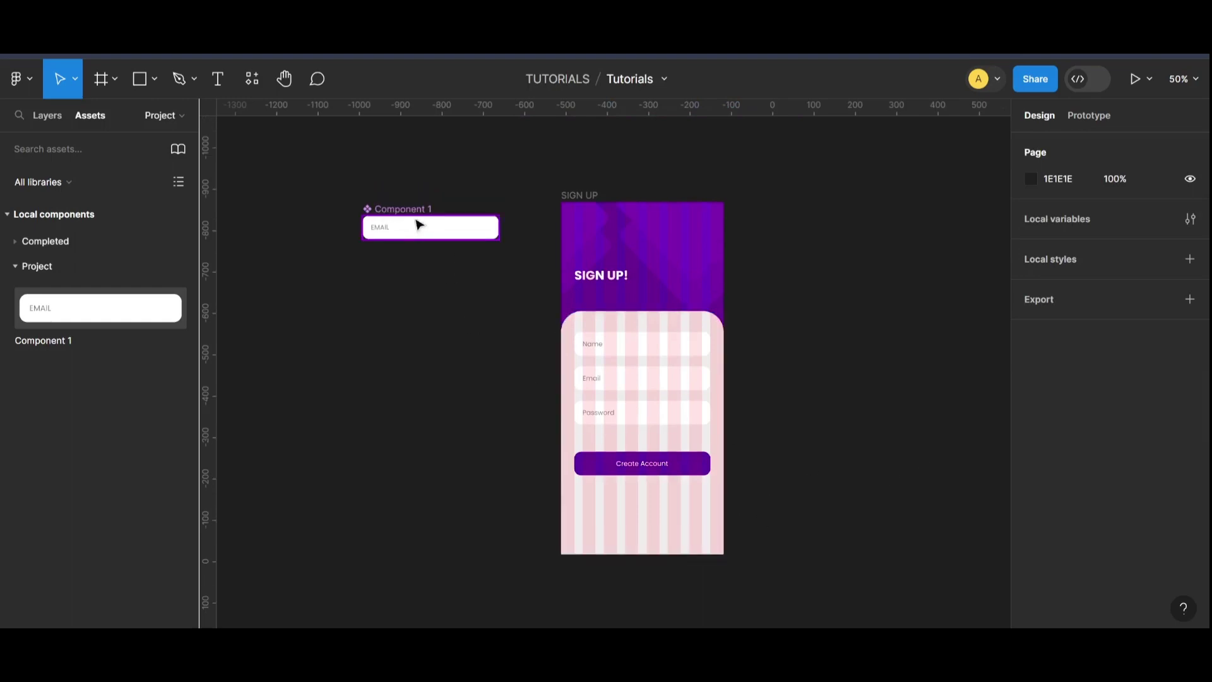
{"action": "left_click", "coordinate": [563, 197]}
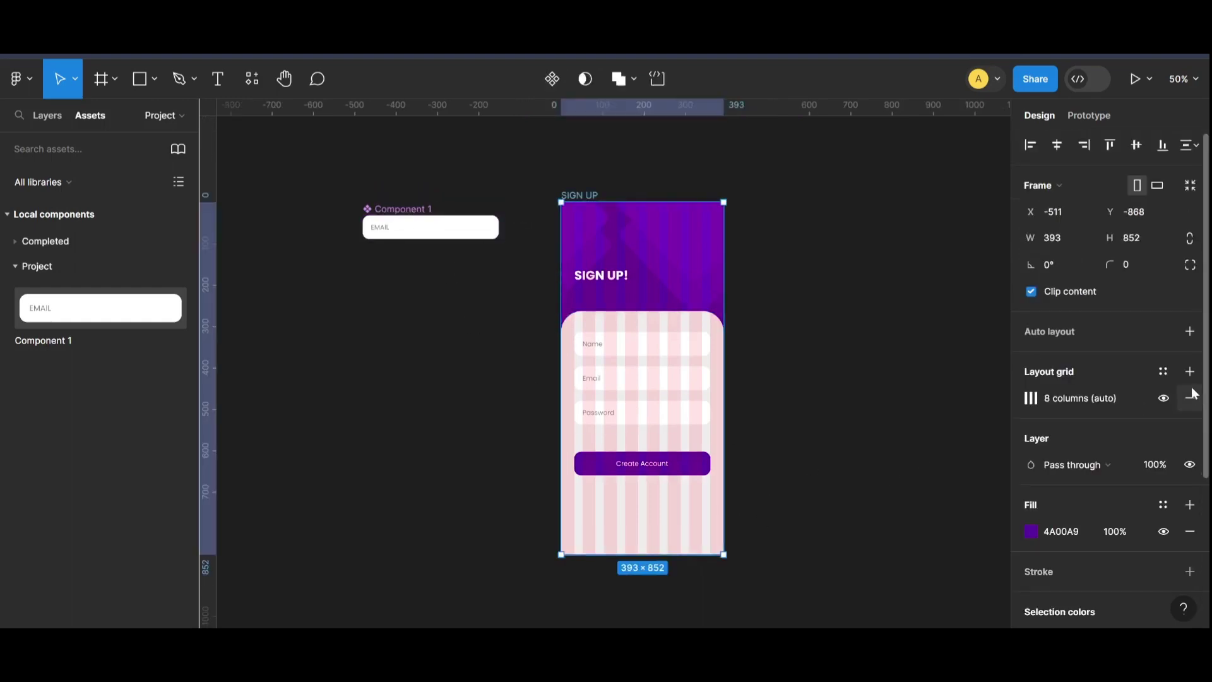
{"action": "left_click", "coordinate": [1179, 403]}
{"action": "left_click", "coordinate": [498, 404]}
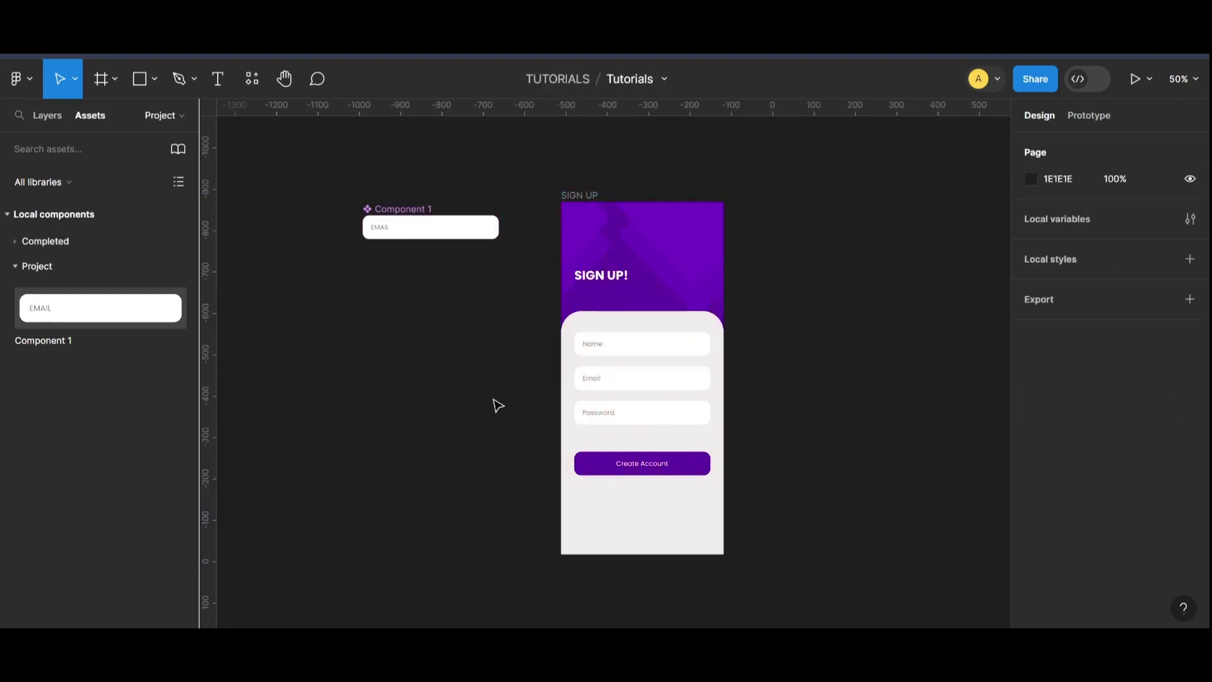
{"action": "left_click", "coordinate": [636, 357]}
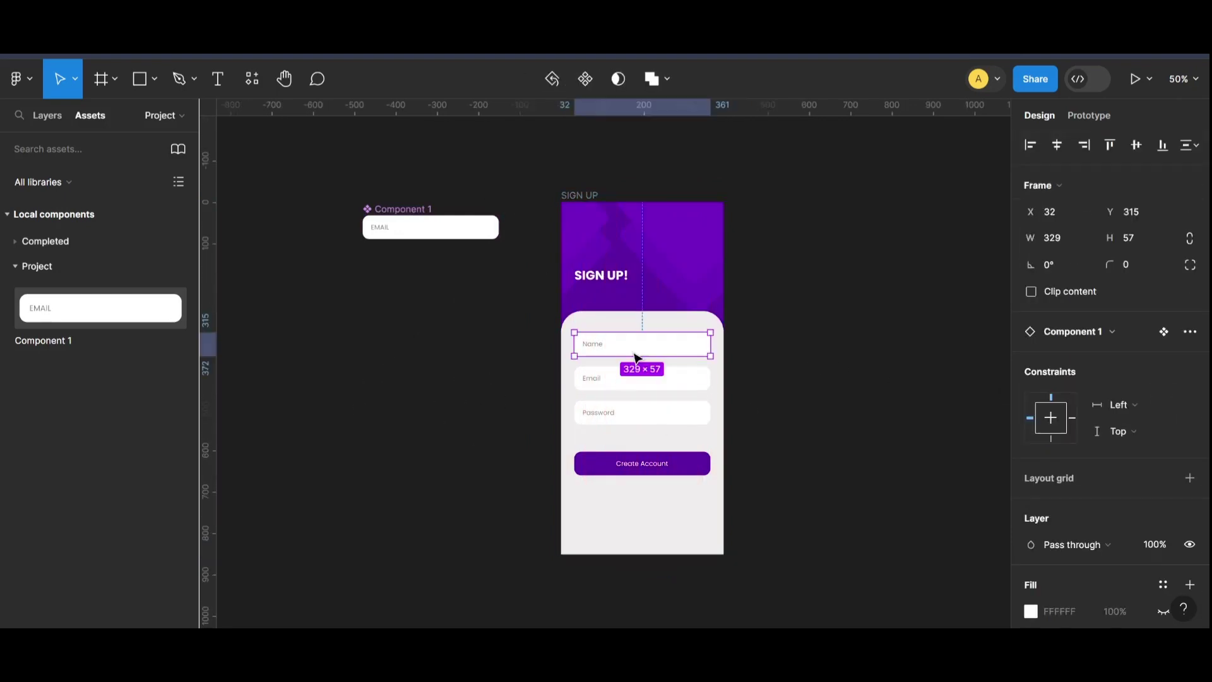
{"action": "left_click", "coordinate": [770, 388]}
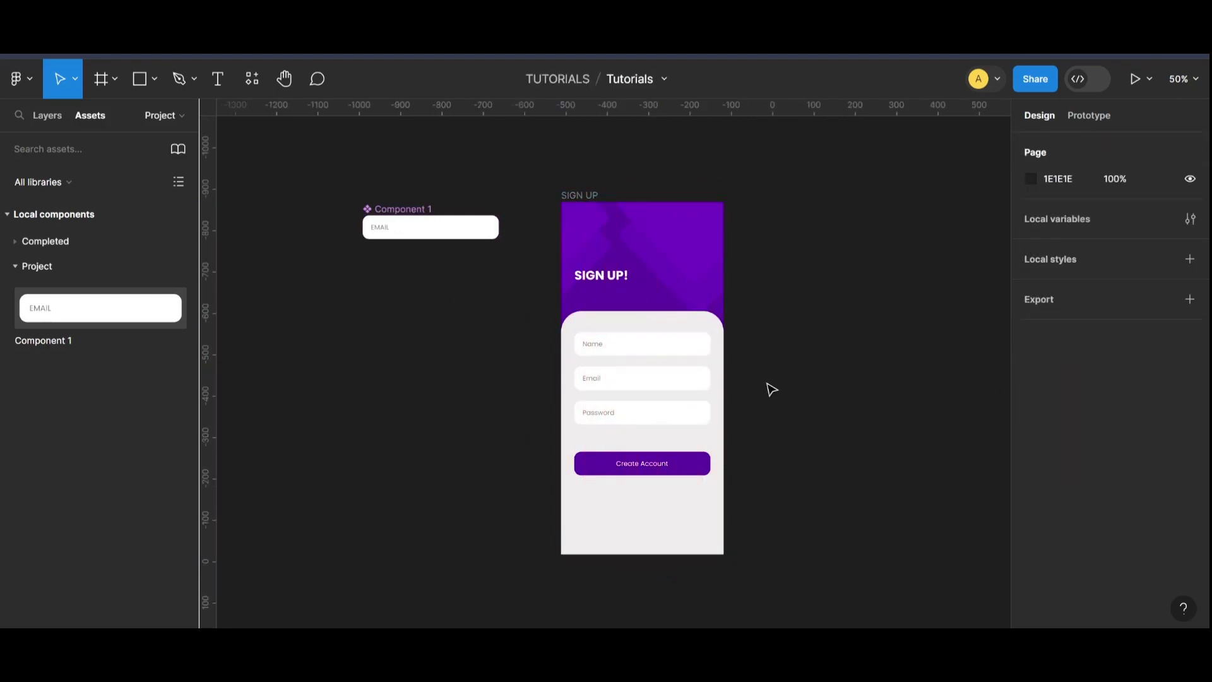
Step: Duplicate the Create Account text and place the copy on the light panel below the purple button at X 118, Y 692
{"action": "scroll", "coordinate": [690, 406], "scroll_direction": "up", "scroll_amount": 5}
{"action": "left_click", "coordinate": [650, 400]}
{"action": "double_click", "coordinate": [707, 399]}
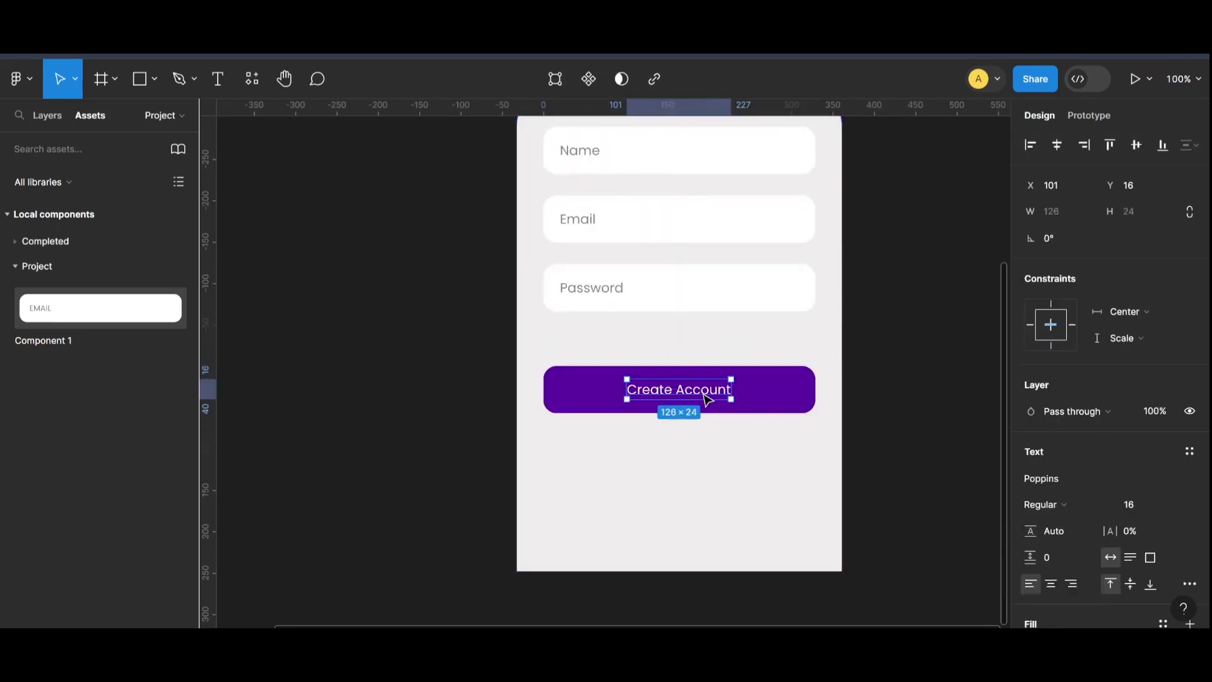
{"action": "left_click_drag", "start_coordinate": [708, 399], "coordinate": [695, 459]}
Step: Set the fill of the copied text below the button to black 000000 at 50% opacity
{"action": "scroll", "coordinate": [1060, 424], "scroll_direction": "down", "scroll_amount": 2}
{"action": "left_click", "coordinate": [1029, 565]}
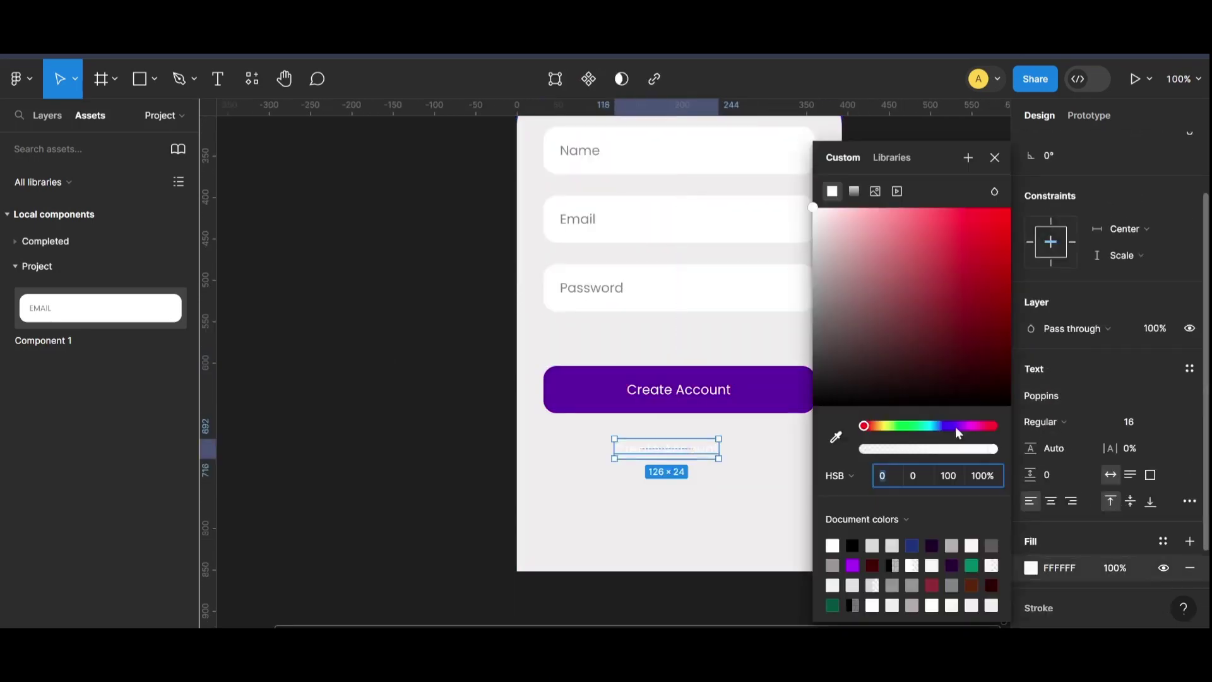
{"action": "left_click", "coordinate": [852, 544]}
{"action": "type", "text": "50"}
{"action": "key", "text": "Return"}
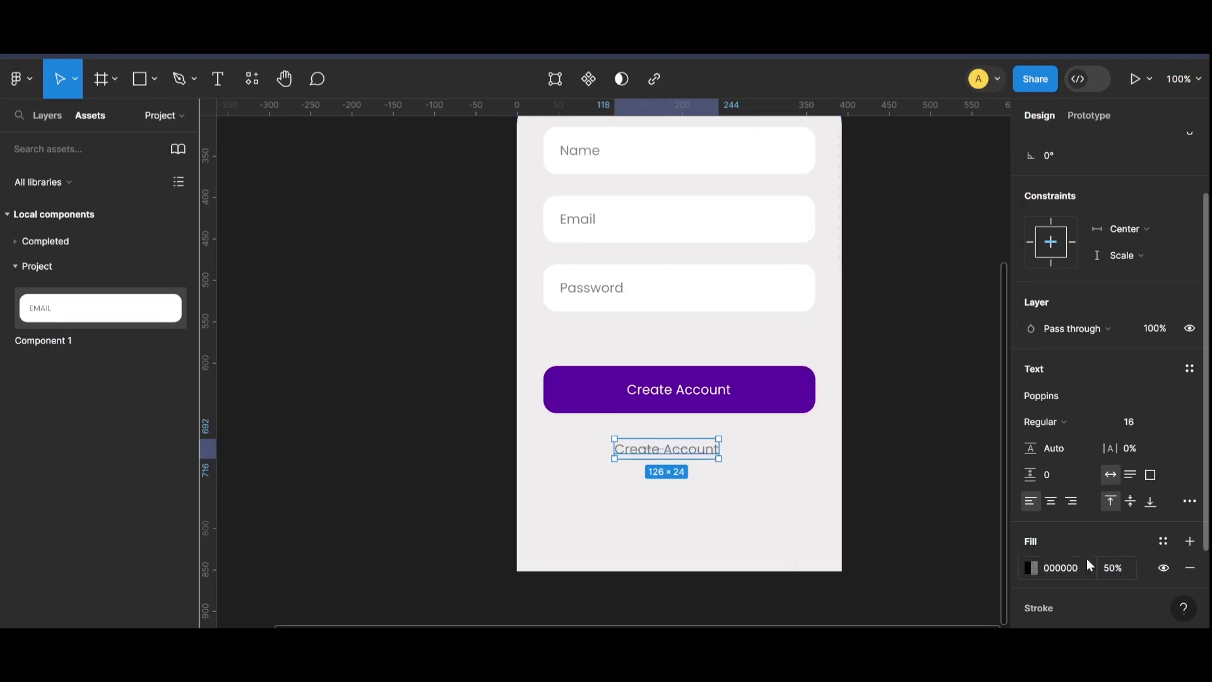
{"action": "left_click", "coordinate": [767, 480]}
Step: Replace the copied text below the purple button with "Already have an account. Login"
{"action": "triple_click", "coordinate": [636, 449]}
{"action": "type", "text": "AI"}
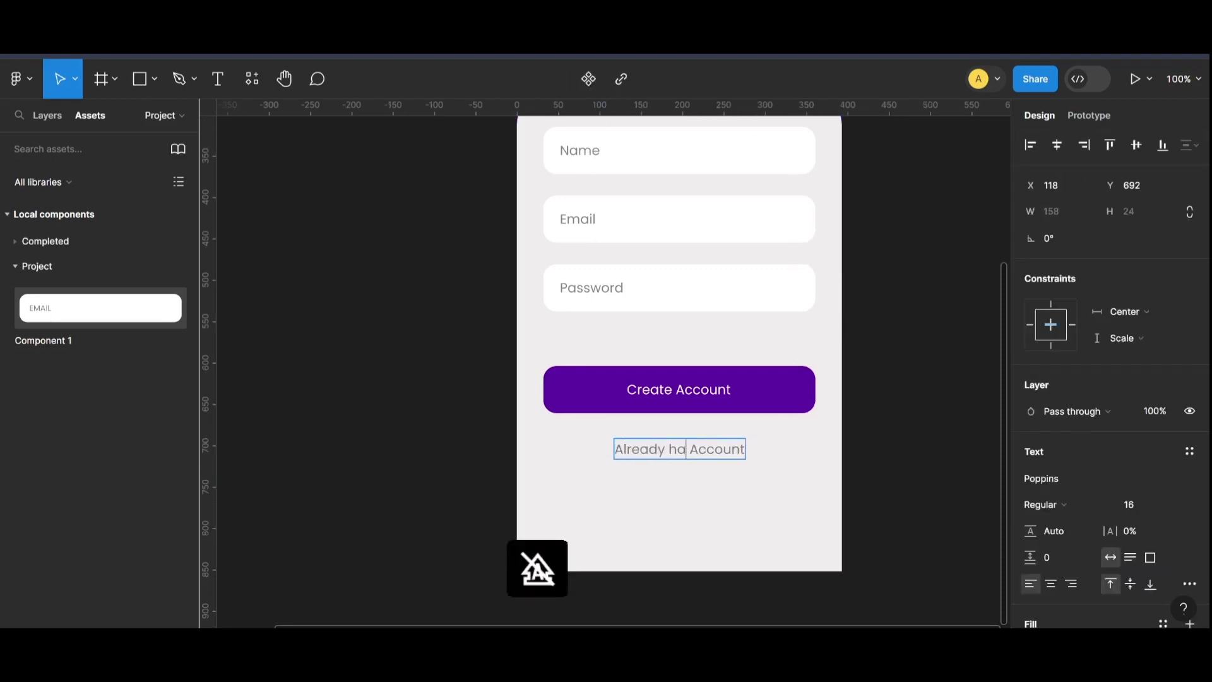
{"action": "type", "text": "n a"}
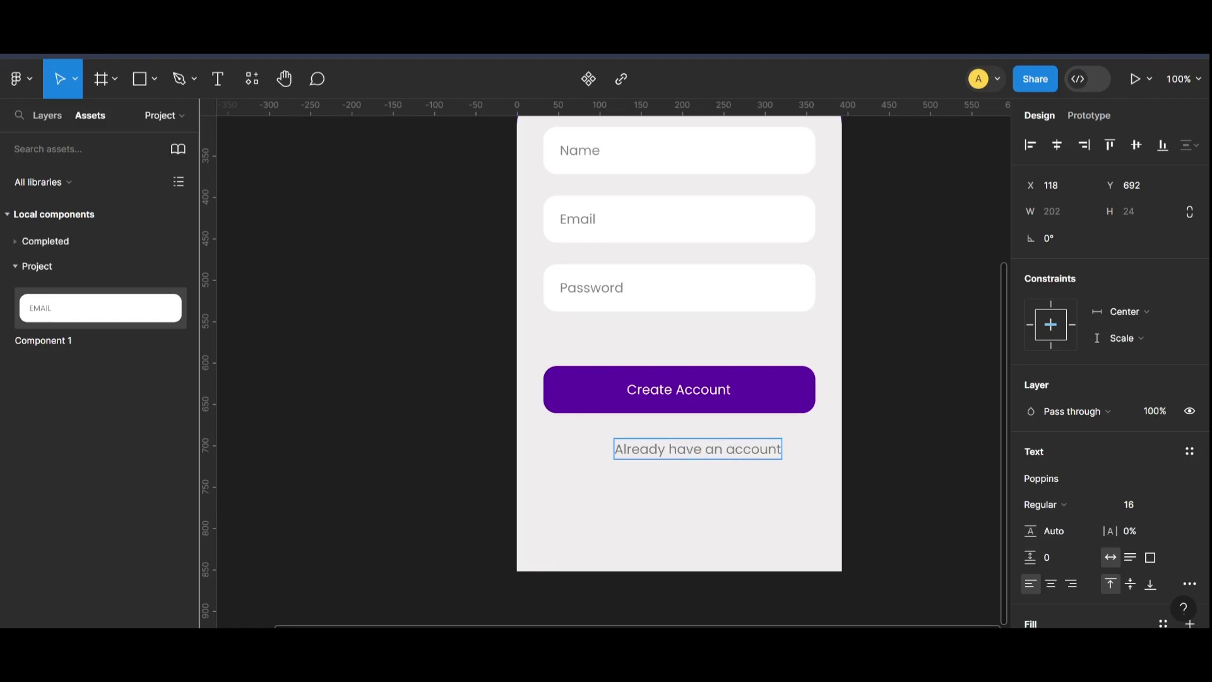
{"action": "key", "text": "Caps_Lock"}
{"action": "type", "text": "Log"}
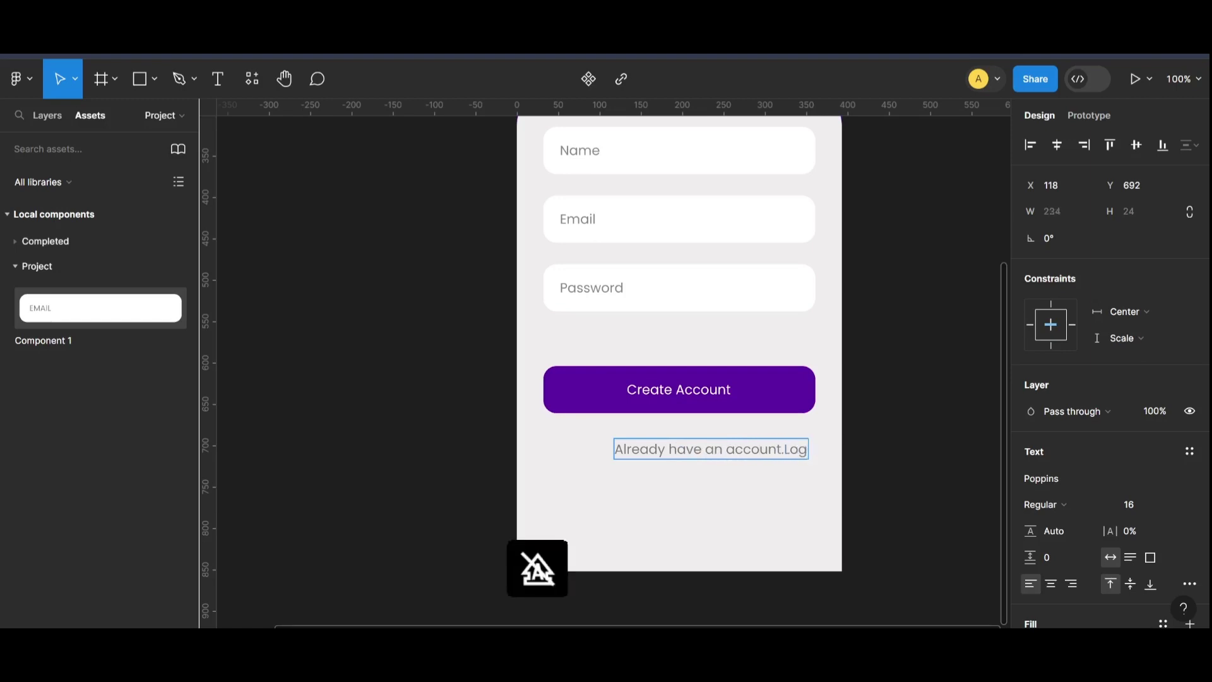
{"action": "type", "text": "in"}
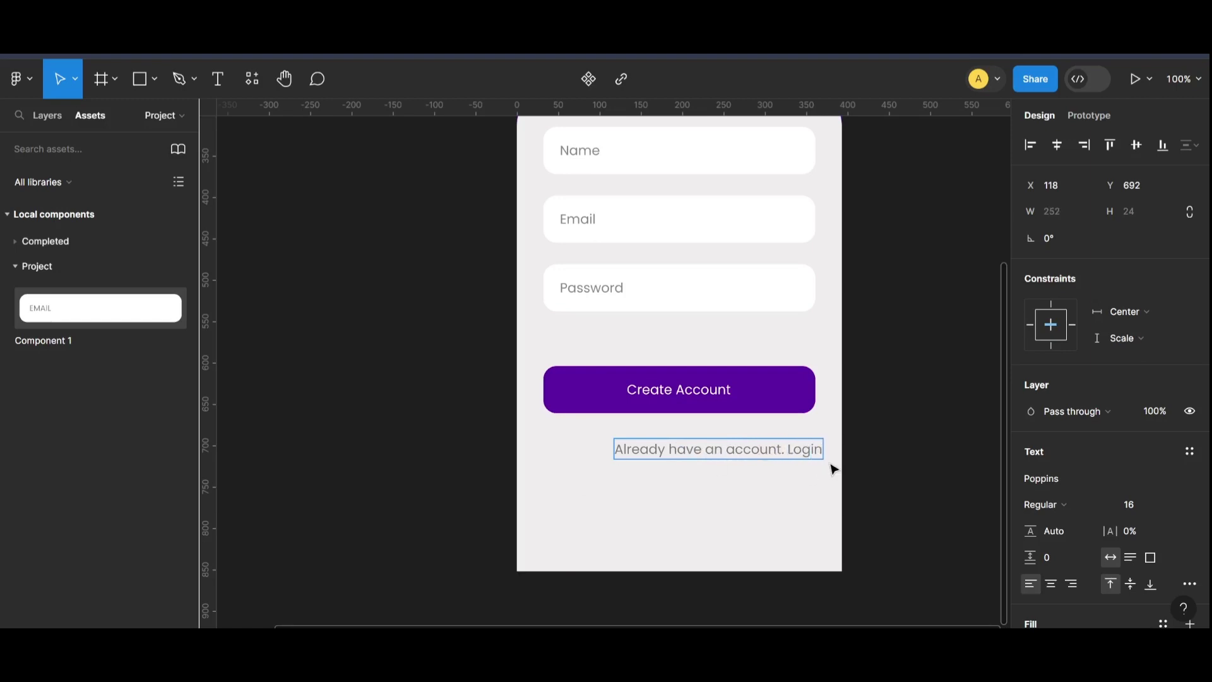
Step: Set the already-have-an-account text to font size 14 and centre it below the button at X 86, Y 687
{"action": "key", "text": "ctrl+a"}
{"action": "left_click", "coordinate": [1159, 513]}
{"action": "key", "text": "Return"}
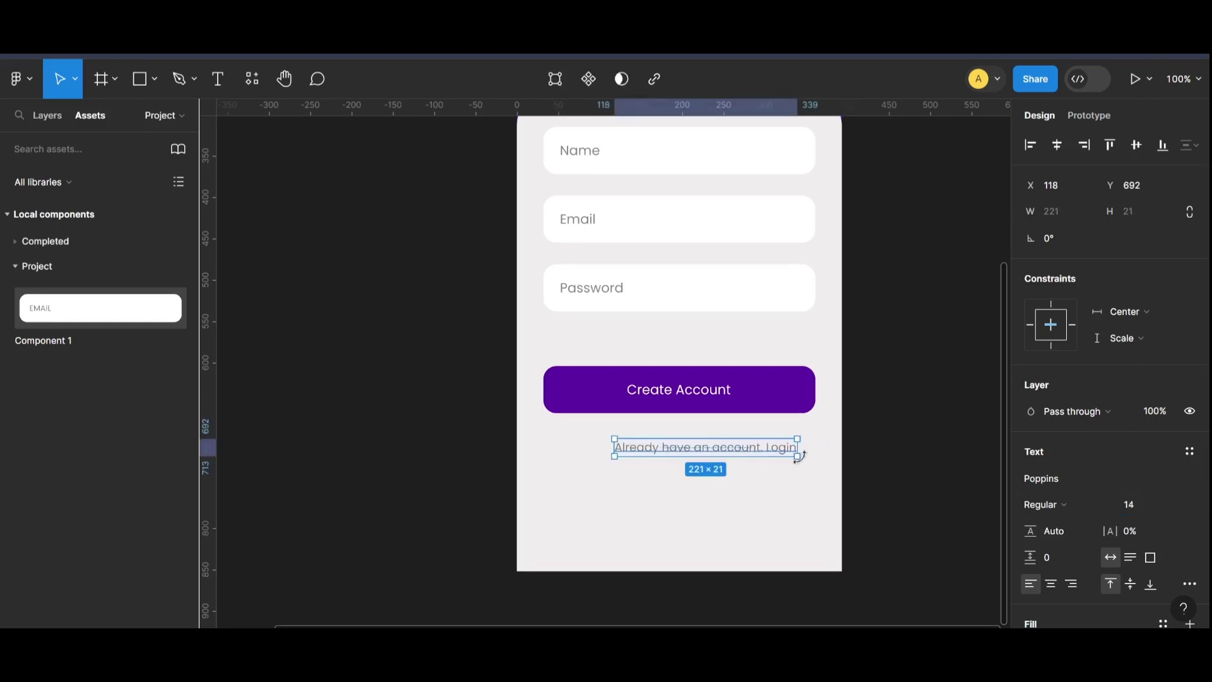
{"action": "mouse_move", "coordinate": [762, 450]}
{"action": "left_mouse_down"}
{"action": "mouse_move", "coordinate": [725, 447]}
{"action": "mouse_move", "coordinate": [739, 447]}
{"action": "left_mouse_up"}
Step: Recolour only the word Login in the already-have-an-account text to the button's purple
{"action": "double_click", "coordinate": [744, 446]}
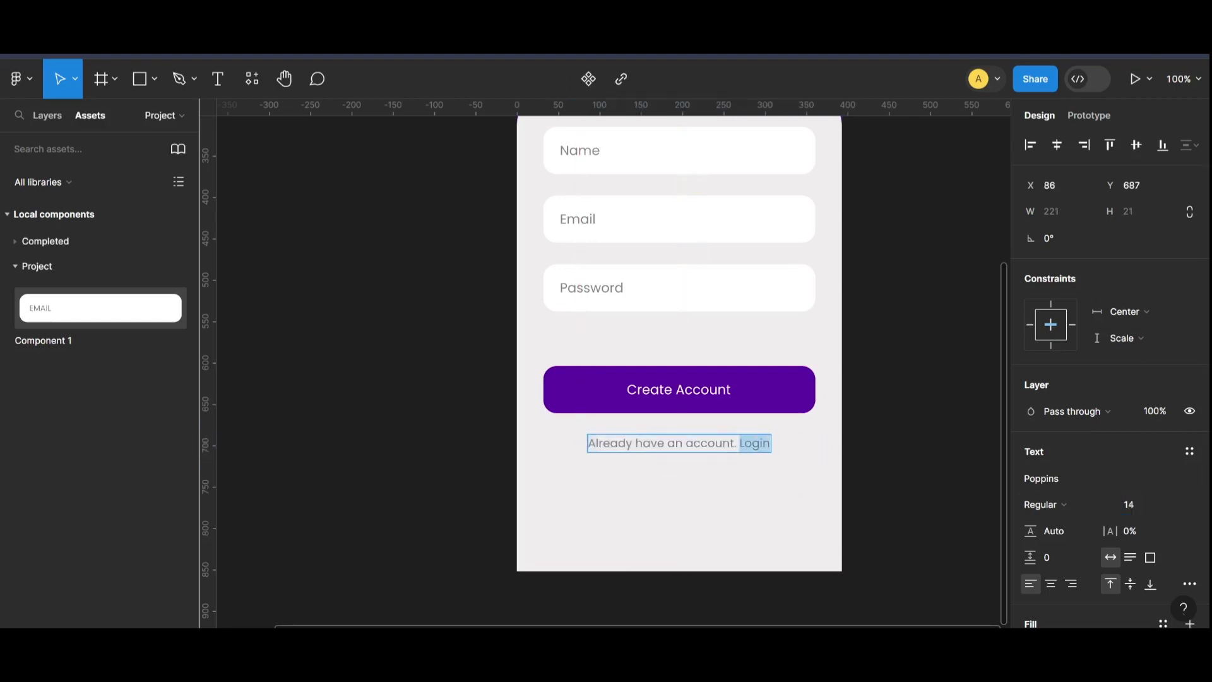
{"action": "scroll", "coordinate": [1050, 516], "scroll_direction": "down", "scroll_amount": 3}
{"action": "left_click", "coordinate": [1034, 453]}
{"action": "left_click", "coordinate": [853, 562]}
{"action": "left_click", "coordinate": [518, 444]}
{"action": "left_click", "coordinate": [919, 488]}
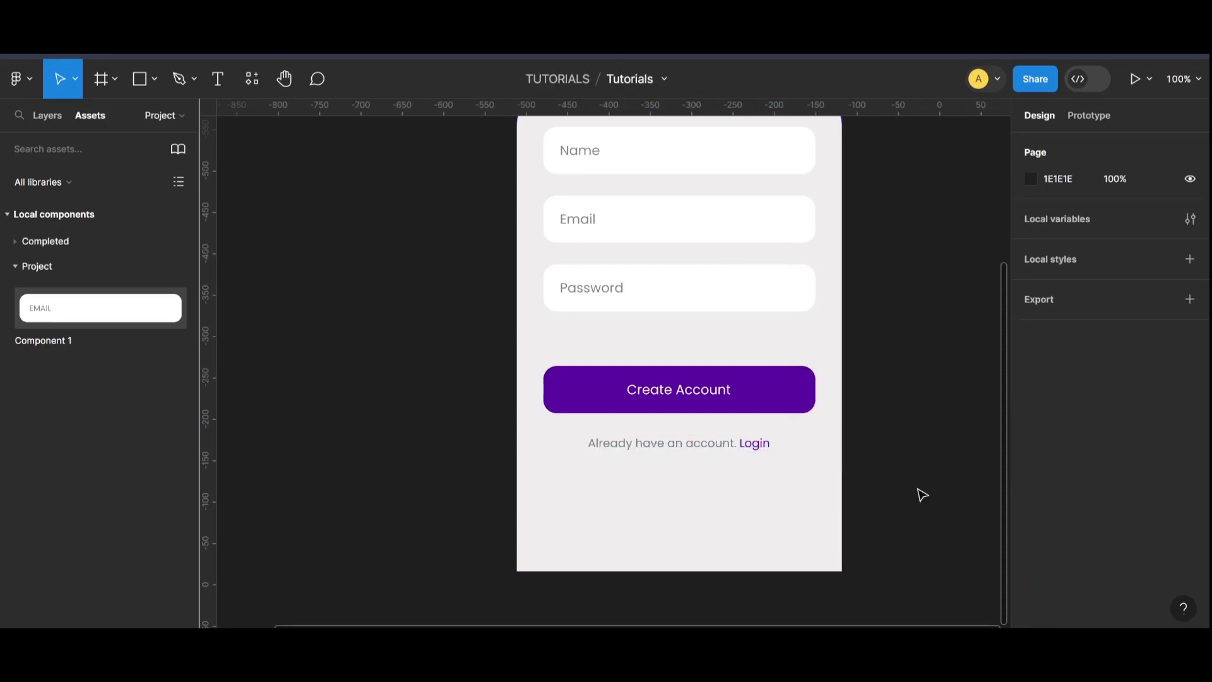
{"action": "key", "text": "ctrl+minus"}
{"action": "scroll", "coordinate": [920, 489], "scroll_direction": "up", "scroll_amount": 1}
{"action": "key", "text": "ctrl+plus"}
{"action": "scroll", "coordinate": [791, 396], "scroll_direction": "down", "scroll_amount": 3}
{"action": "left_click", "coordinate": [757, 419]}
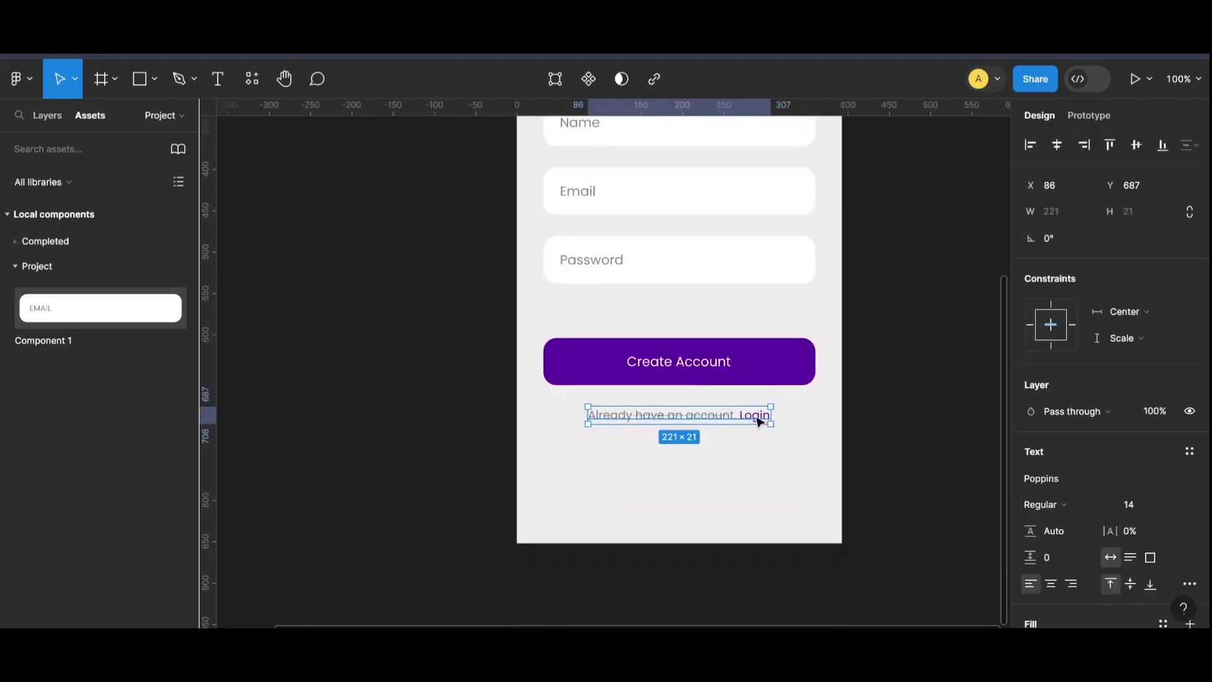
{"action": "left_click", "coordinate": [922, 400]}
{"action": "left_click_drag", "start_coordinate": [716, 421], "coordinate": [714, 420]}
{"action": "left_click", "coordinate": [837, 407]}
{"action": "scroll", "coordinate": [836, 407], "scroll_direction": "up", "scroll_amount": 4}
{"action": "scroll", "coordinate": [837, 406], "scroll_direction": "down", "scroll_amount": 1}
{"action": "left_click", "coordinate": [796, 354]}
{"action": "left_click", "coordinate": [854, 356]}
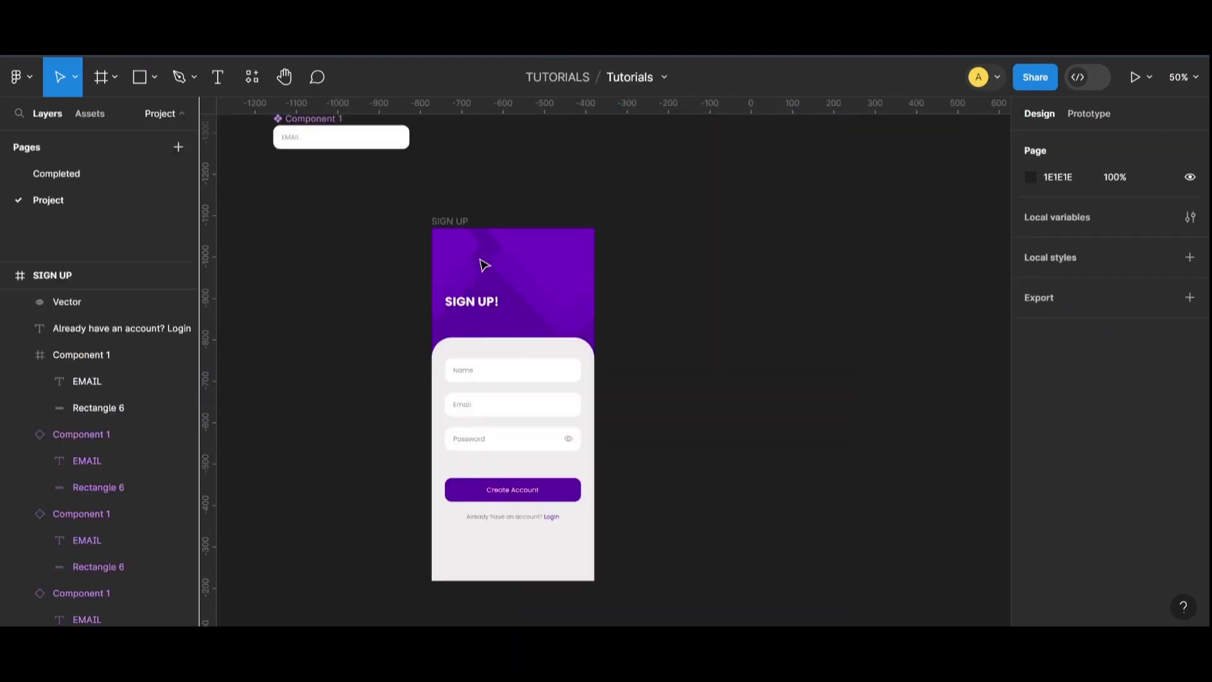
Step: Show the 8-column layout grid on the SIGN UP frame and move the already-have-an-account text down to Y 739
{"action": "left_click", "coordinate": [459, 221]}
{"action": "left_click", "coordinate": [1162, 396]}
{"action": "left_click", "coordinate": [503, 517]}
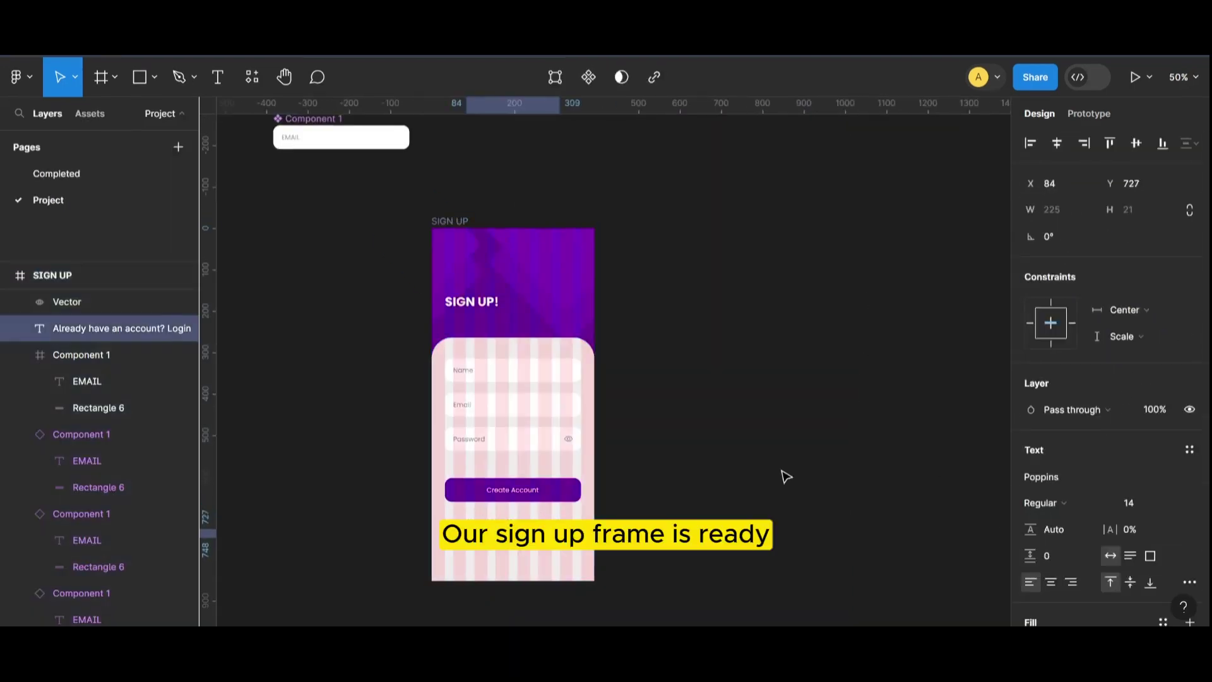
{"action": "key", "text": "shift+Down"}
{"action": "key", "text": "Down"}
{"action": "key", "text": "Down"}
{"action": "key", "text": "Down"}
{"action": "key", "text": "Down"}
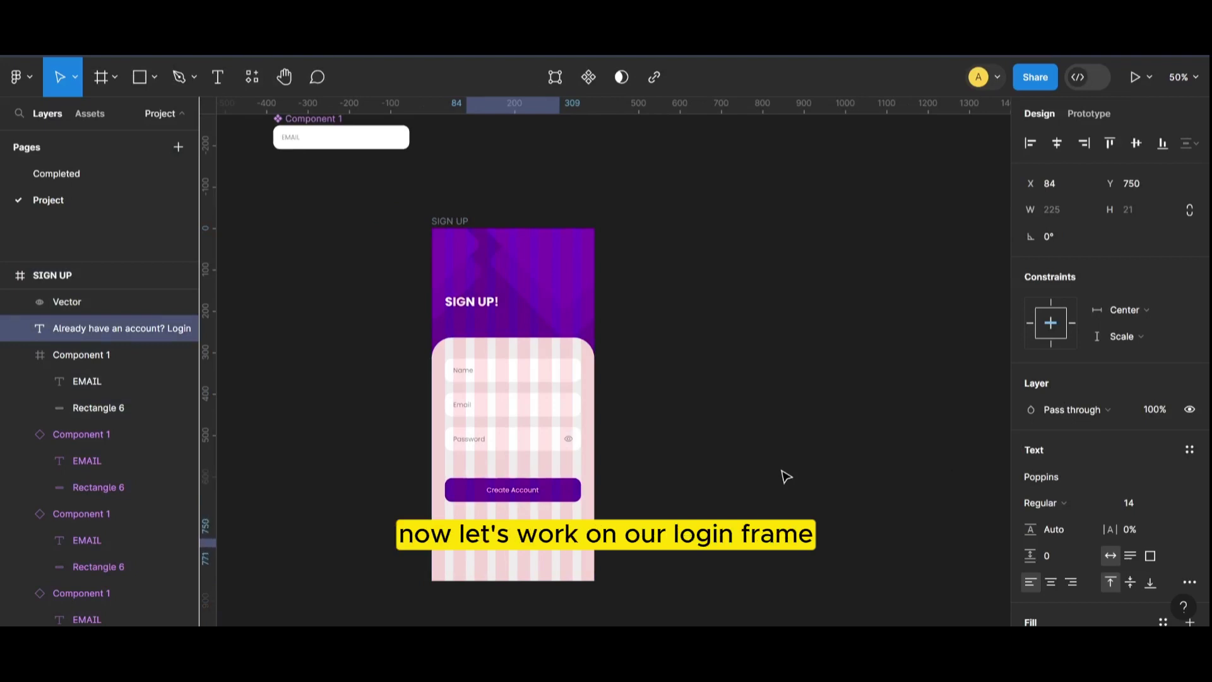
{"action": "key", "text": "shift+0"}
{"action": "scroll", "coordinate": [549, 467], "scroll_direction": "down", "scroll_amount": 3}
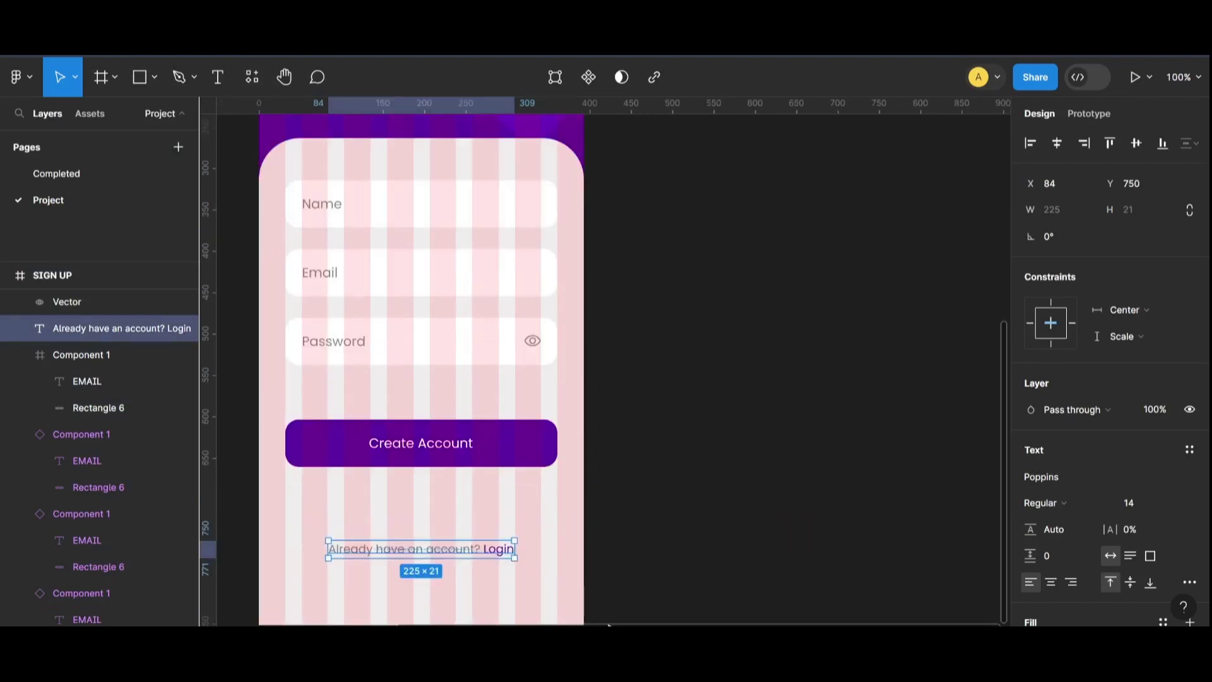
{"action": "scroll", "coordinate": [590, 549], "scroll_direction": "left", "scroll_amount": 3}
{"action": "scroll", "coordinate": [590, 549], "scroll_direction": "down", "scroll_amount": 1}
{"action": "left_click_drag", "start_coordinate": [566, 509], "coordinate": [564, 503]}
{"action": "key", "text": "Right"}
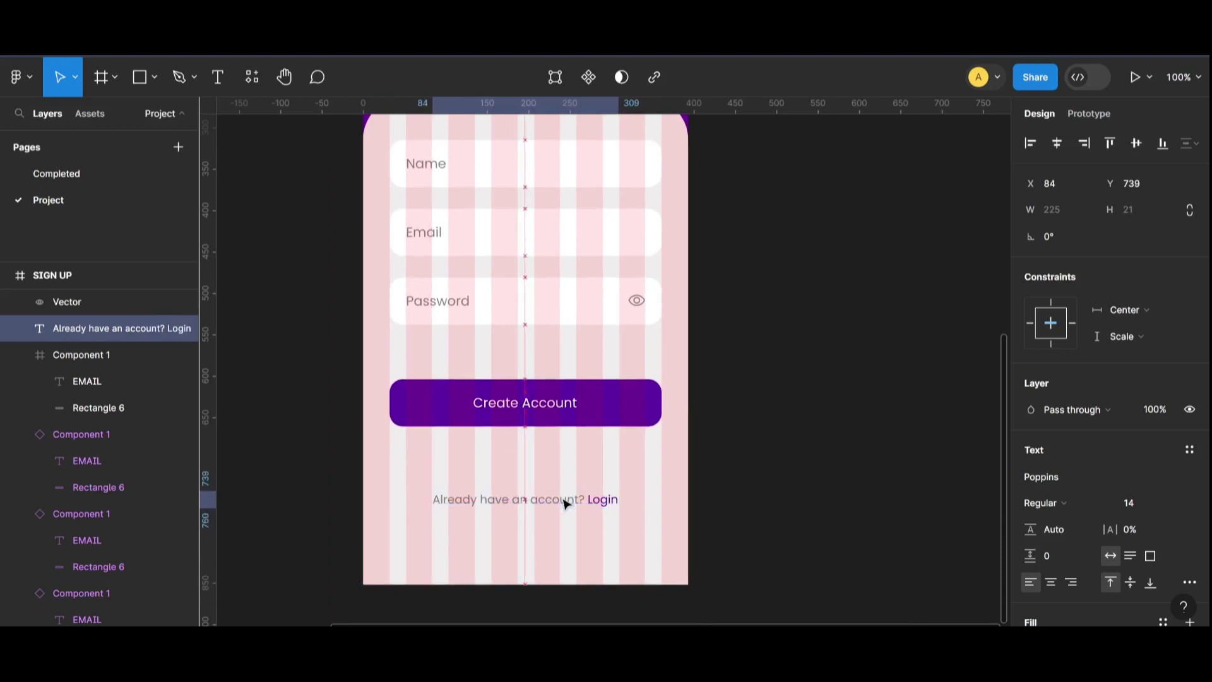
{"action": "left_click", "coordinate": [738, 387]}
Step: Duplicate the SIGN UP frame beside the original and move the original away from the copy to X -936
{"action": "scroll", "coordinate": [759, 387], "scroll_direction": "up", "scroll_amount": 1}
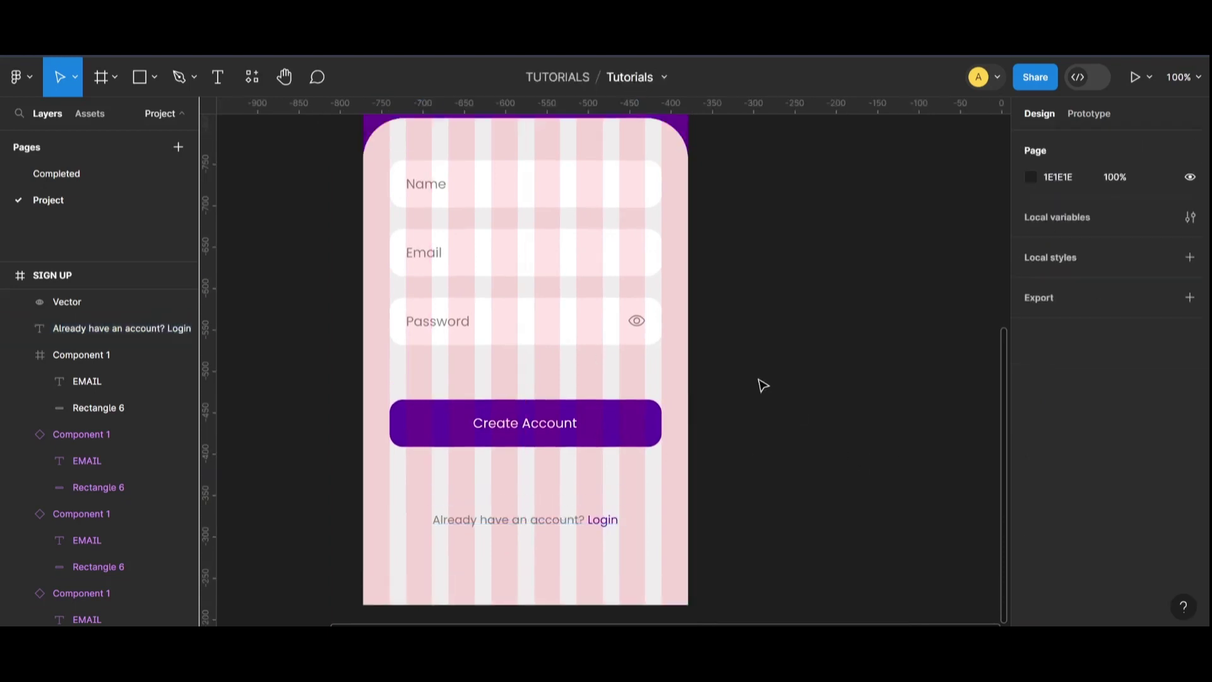
{"action": "key", "text": "minus"}
{"action": "scroll", "coordinate": [671, 388], "scroll_direction": "up", "scroll_amount": 1}
{"action": "left_click", "coordinate": [514, 169]}
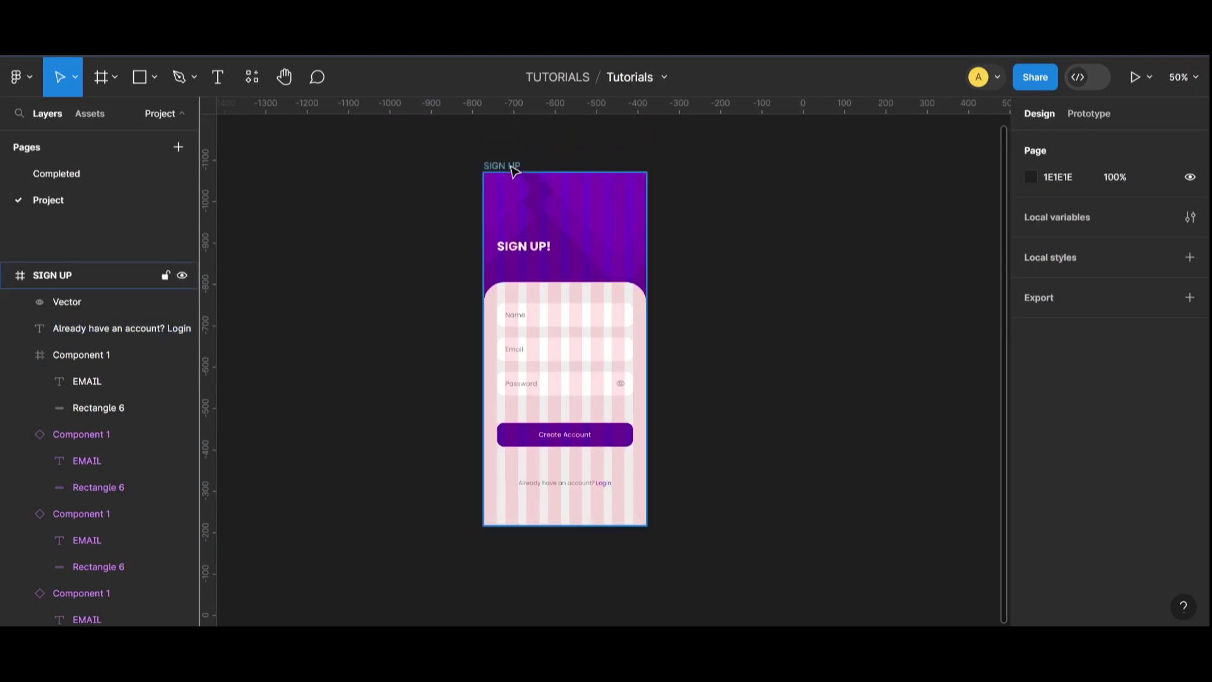
{"action": "left_click_drag", "start_coordinate": [715, 200], "coordinate": [751, 164], "text": "alt"}
{"action": "left_click_drag", "start_coordinate": [504, 167], "coordinate": [436, 168]}
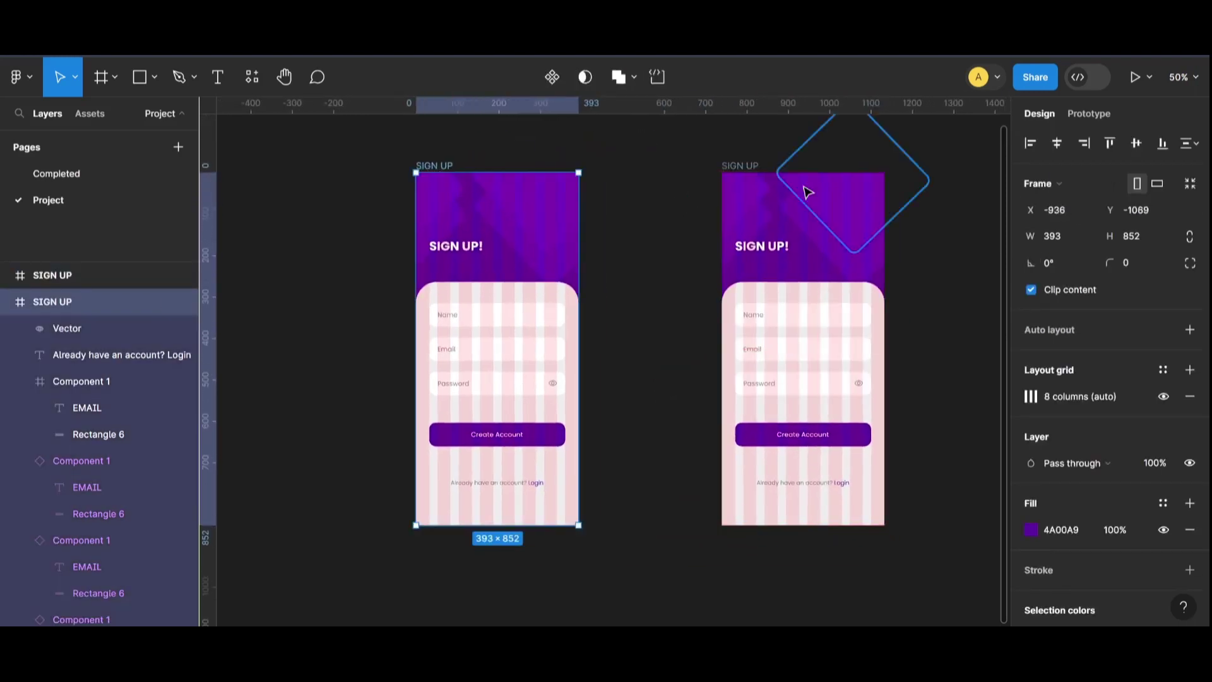
Step: Move the copied frame closer to the original at X -362 and rename it as login
{"action": "left_click_drag", "start_coordinate": [732, 169], "coordinate": [673, 170]}
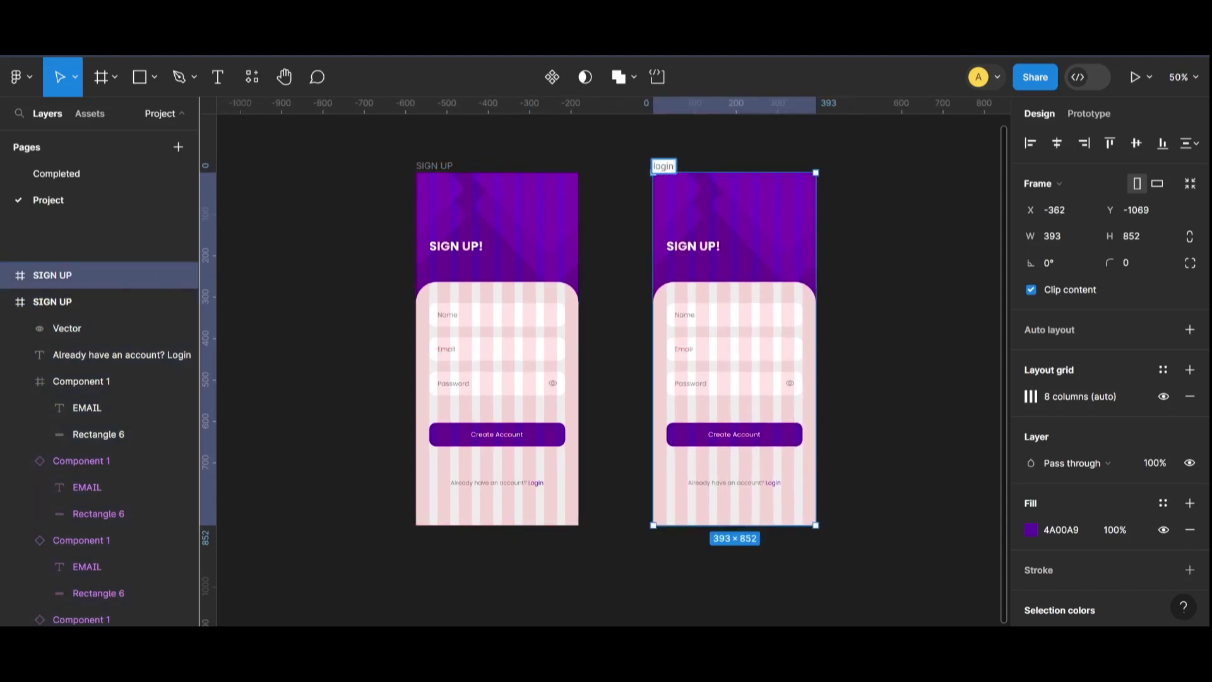
{"action": "left_click", "coordinate": [926, 242]}
Step: Change the heading on the login frame to "LOG IN!"
{"action": "double_click", "coordinate": [717, 250]}
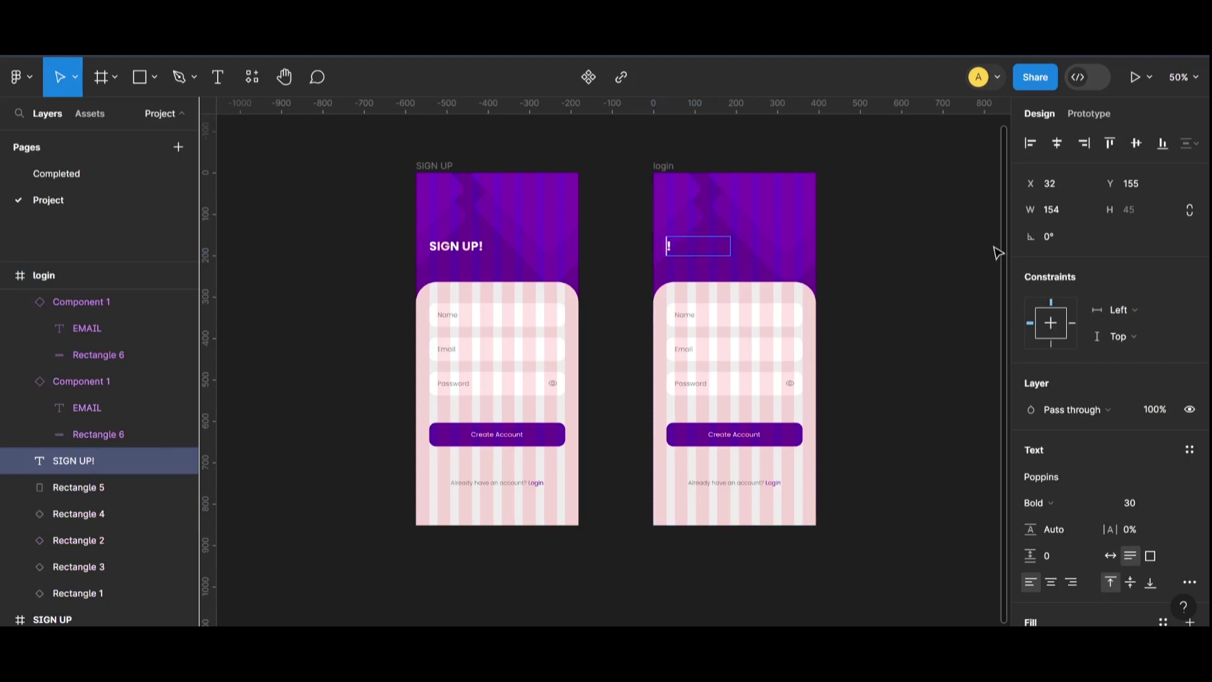
{"action": "key", "text": "BackSpace"}
{"action": "key", "text": "Caps_Lock"}
{"action": "type", "text": "L"}
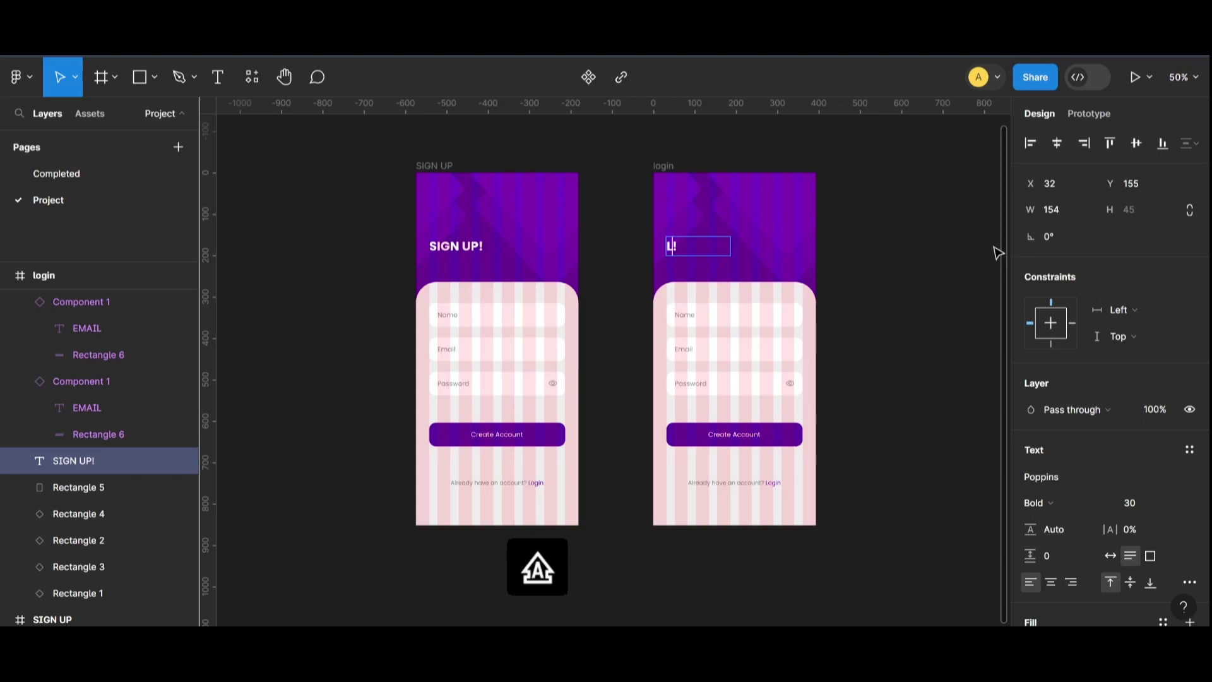
{"action": "type", "text": "OG IN"}
{"action": "key", "text": "Escape"}
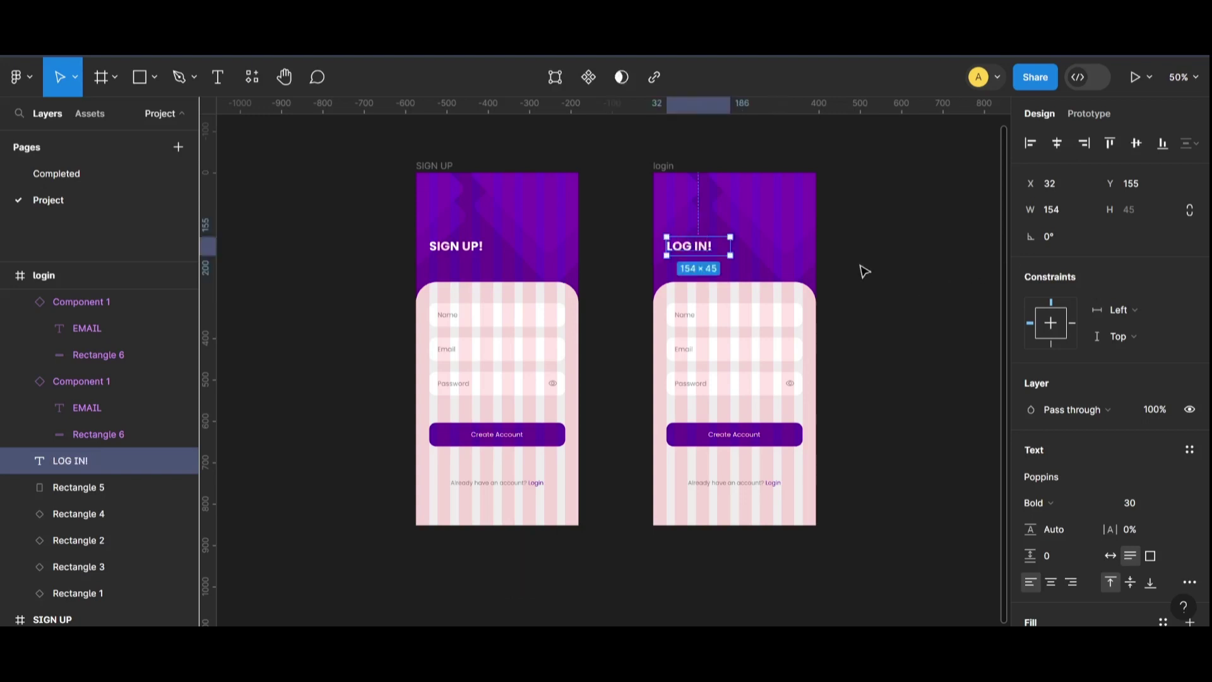
Step: Change the placeholder of the login frame's first field from Name to Email
{"action": "left_click", "coordinate": [659, 166]}
{"action": "key", "text": "shift+2"}
{"action": "left_click", "coordinate": [746, 376]}
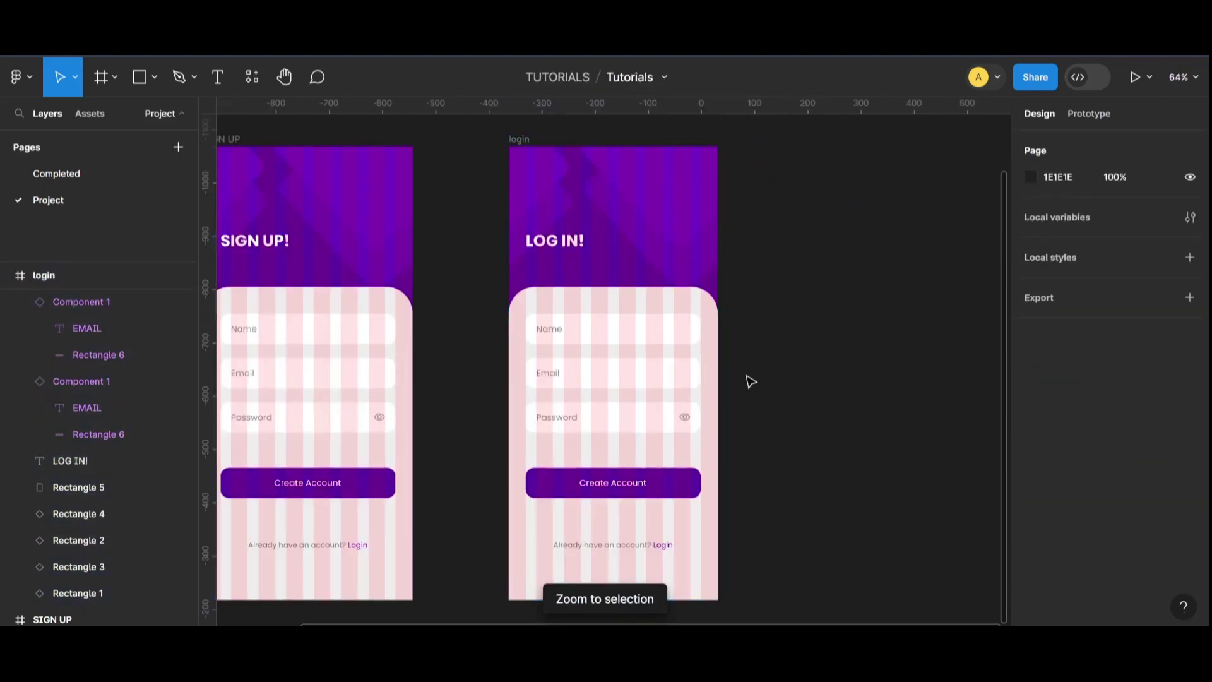
{"action": "left_click", "coordinate": [555, 334]}
{"action": "key", "text": "shift+0"}
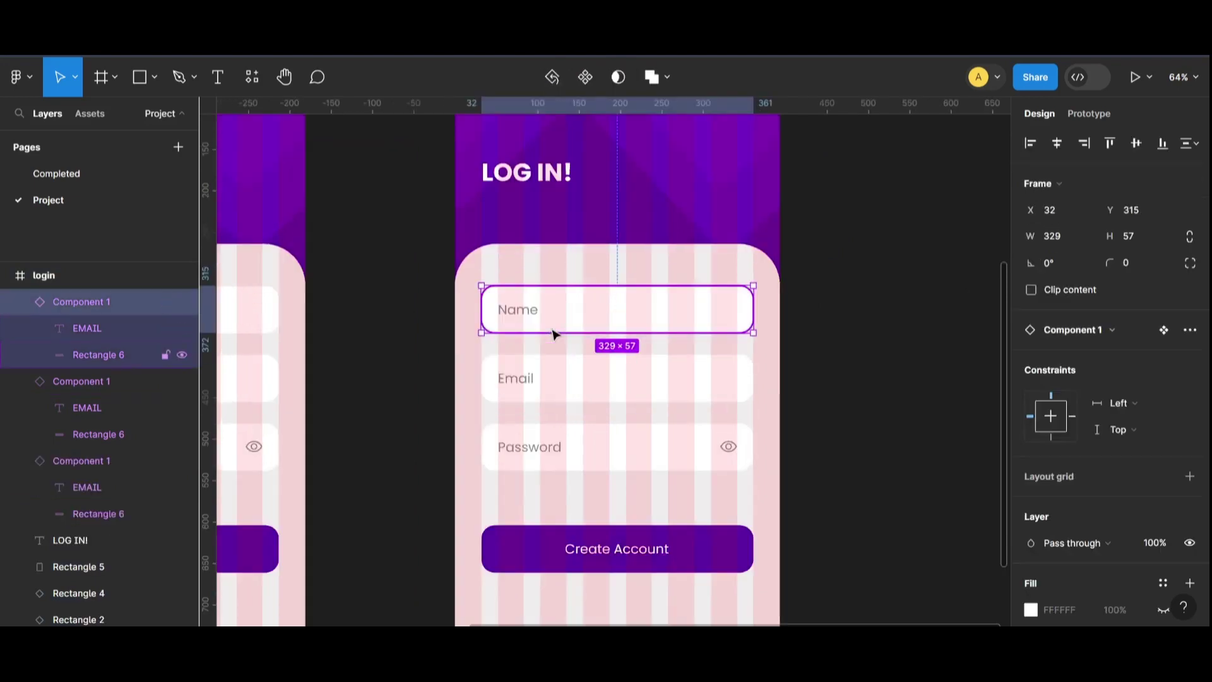
{"action": "left_click", "coordinate": [519, 313]}
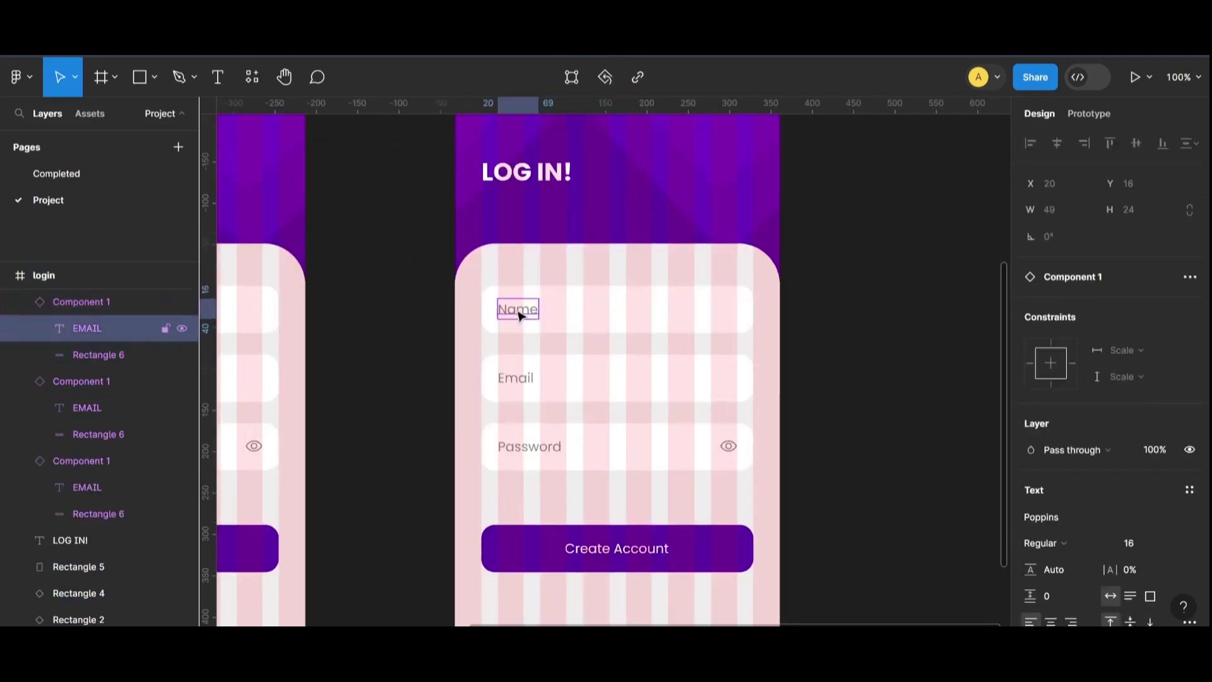
{"action": "double_click", "coordinate": [519, 311]}
{"action": "key", "text": "Caps_Lock"}
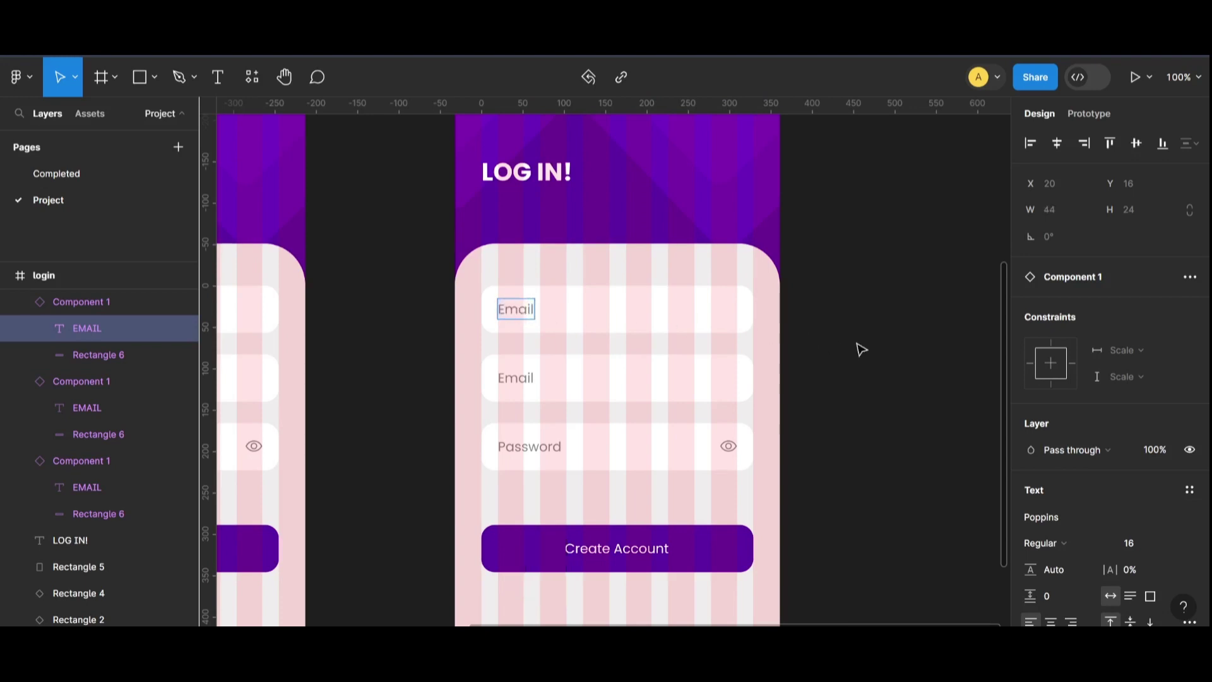
Step: Delete the login frame's second Email field and put the Password field in its place at Y 398
{"action": "left_click", "coordinate": [643, 384]}
{"action": "left_click_drag", "start_coordinate": [633, 461], "coordinate": [600, 392]}
{"action": "left_click", "coordinate": [622, 376]}
{"action": "key", "text": "Delete"}
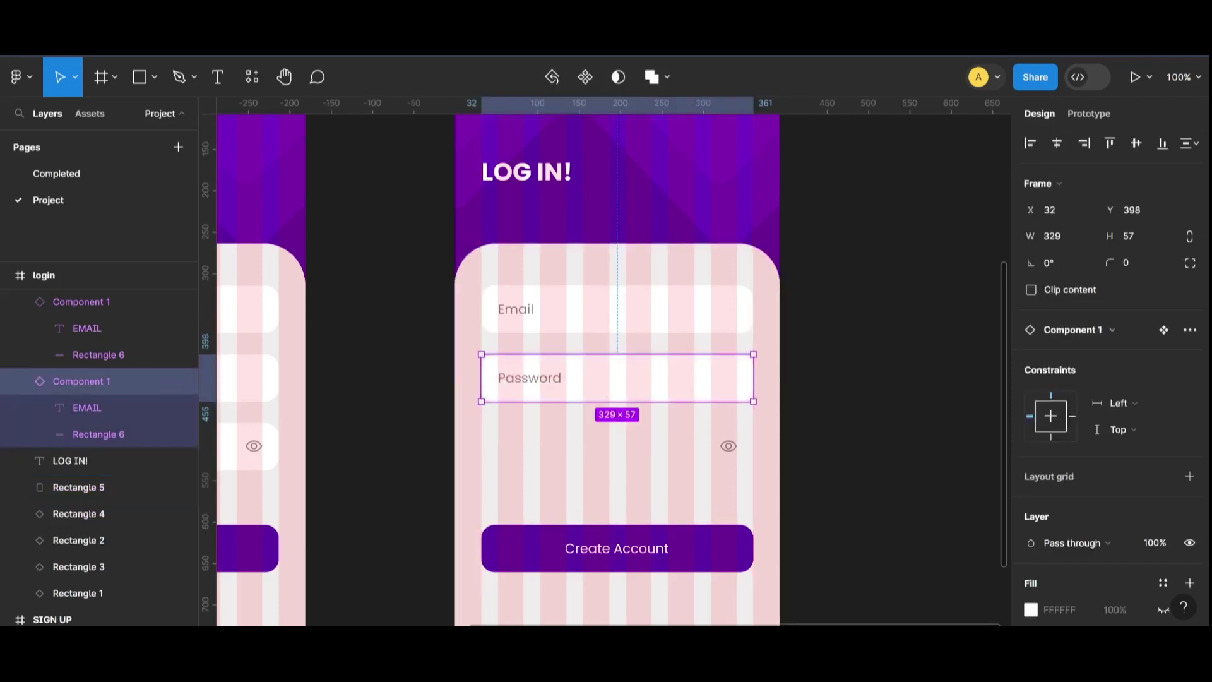
{"action": "scroll", "coordinate": [606, 360], "scroll_direction": "left", "scroll_amount": 5}
{"action": "left_click", "coordinate": [446, 327]}
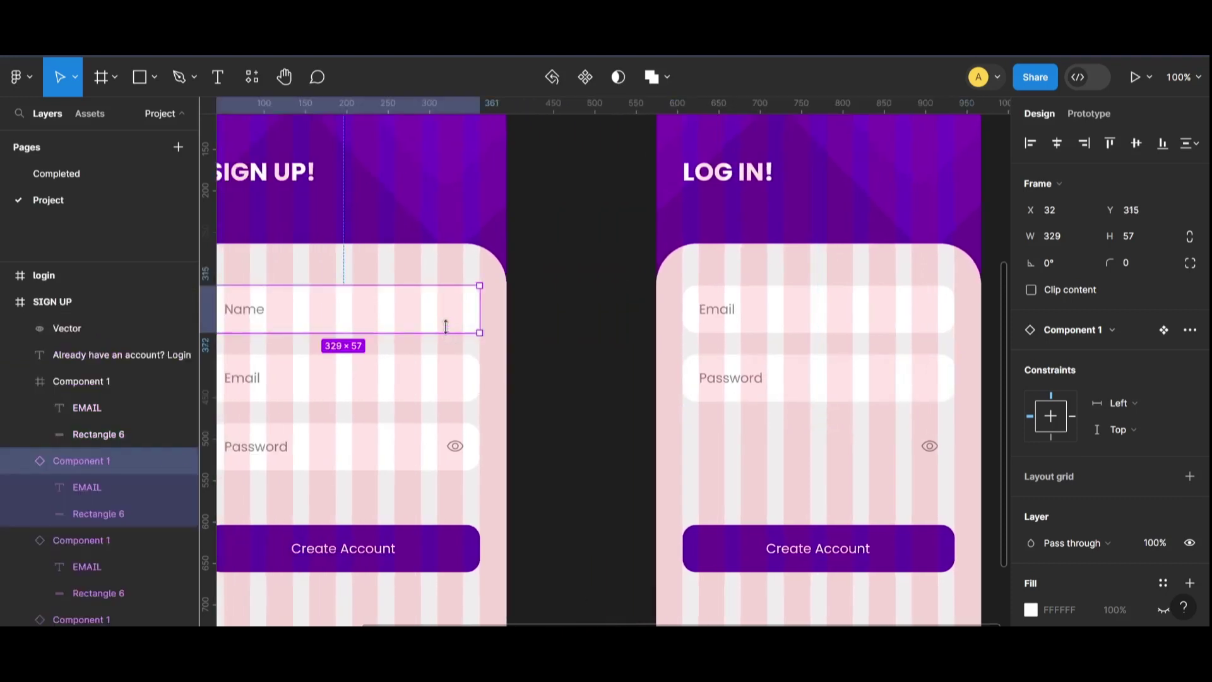
{"action": "left_click_drag", "start_coordinate": [452, 319], "coordinate": [453, 320]}
{"action": "left_click", "coordinate": [827, 380]}
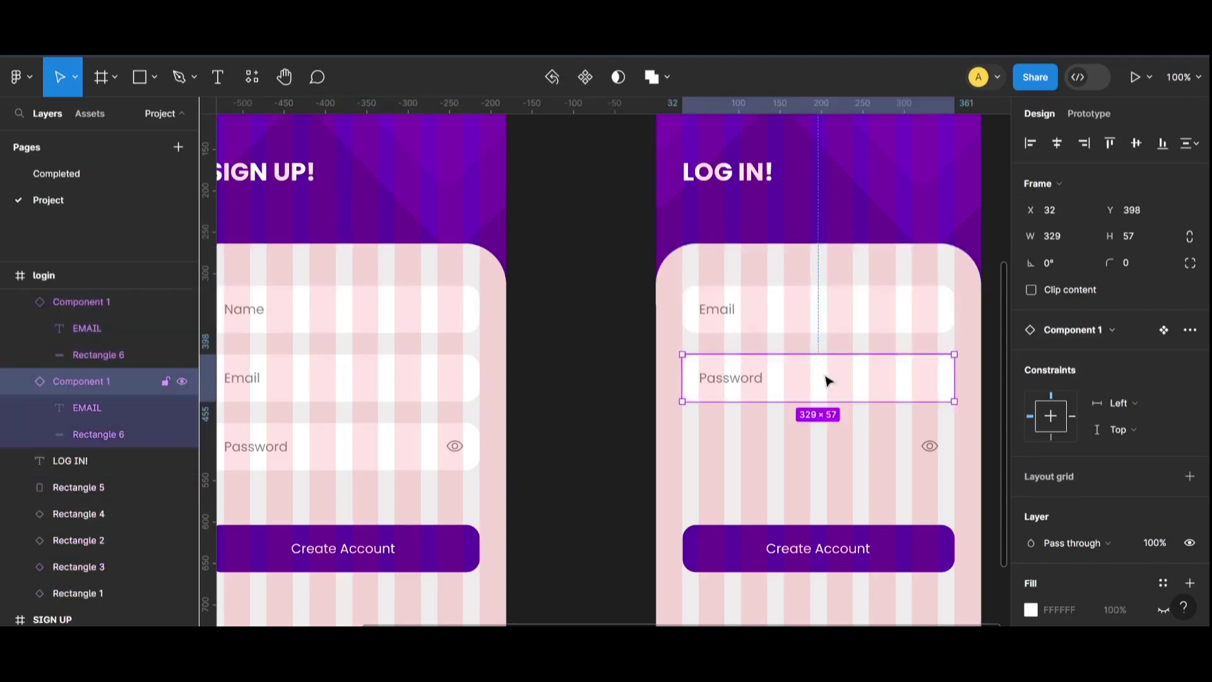
{"action": "left_click_drag", "start_coordinate": [849, 395], "coordinate": [851, 383]}
Step: Move the eye icon on the login frame up into the Password field
{"action": "scroll", "coordinate": [825, 527], "scroll_direction": "right", "scroll_amount": 3}
{"action": "left_click", "coordinate": [743, 447]}
{"action": "left_click_drag", "start_coordinate": [743, 447], "coordinate": [742, 378]}
{"action": "left_click", "coordinate": [852, 404]}
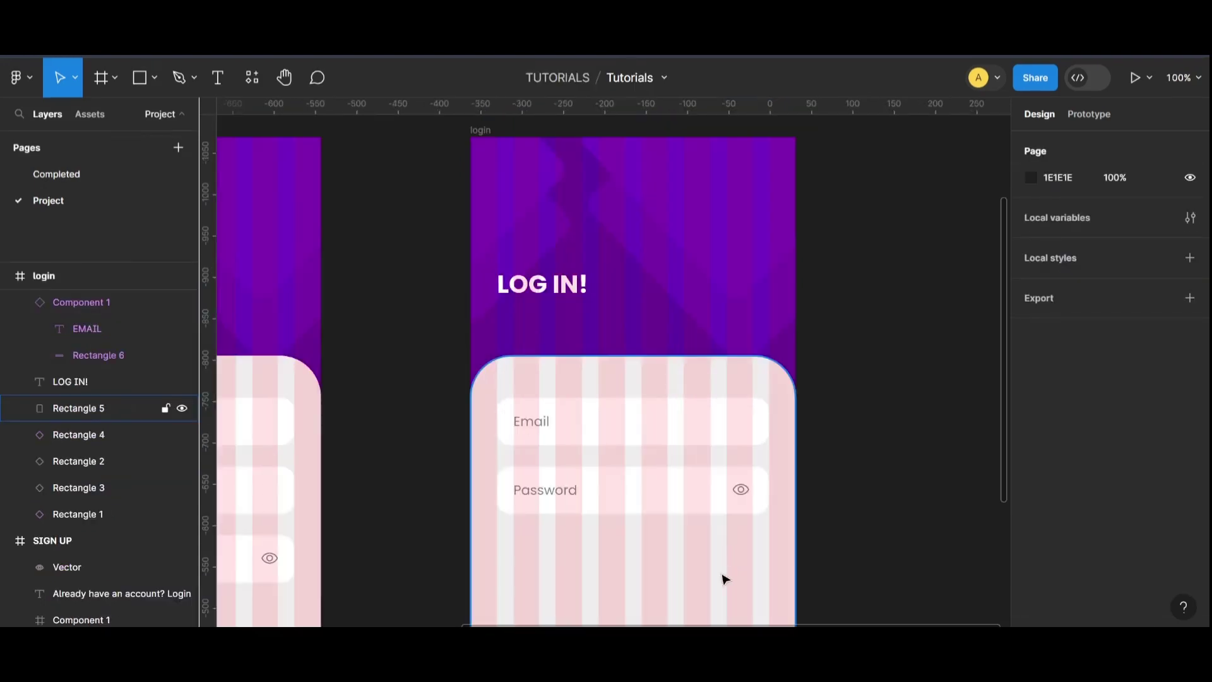
Step: Move the Create Account button on the login frame up, leaving a small gap below the Password field
{"action": "scroll", "coordinate": [722, 579], "scroll_direction": "down", "scroll_amount": 2}
{"action": "left_click_drag", "start_coordinate": [722, 578], "coordinate": [721, 500]}
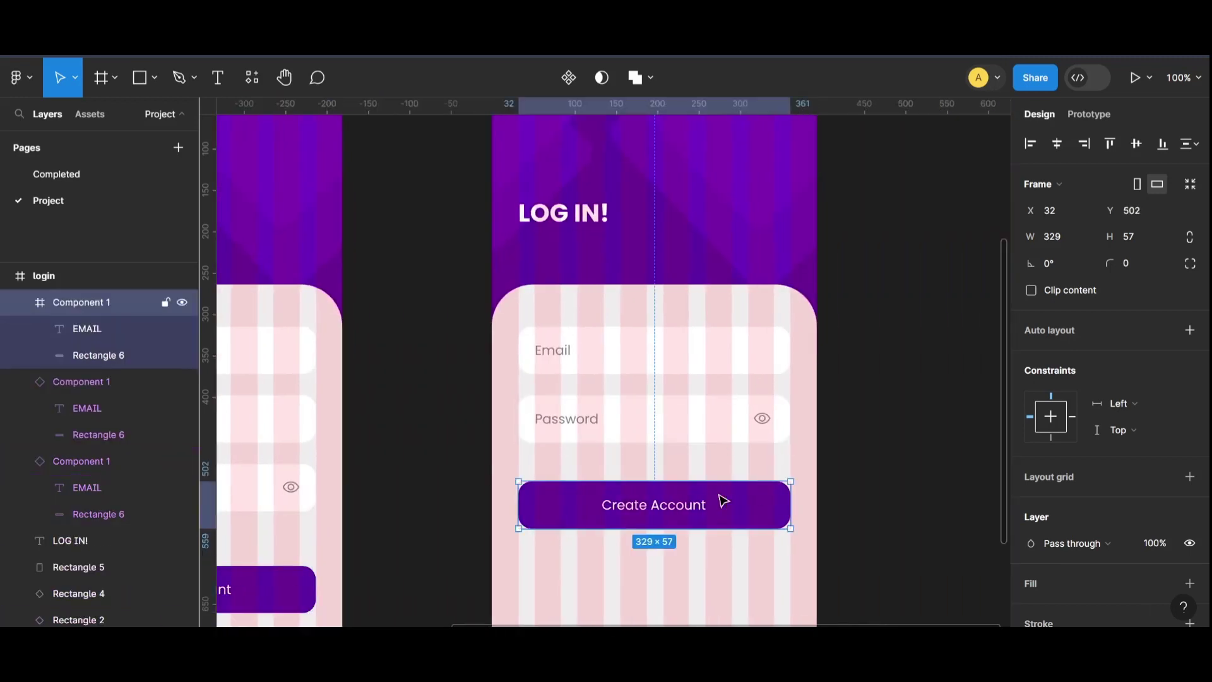
{"action": "left_click_drag", "start_coordinate": [724, 500], "coordinate": [724, 518]}
{"action": "key", "text": "Up"}
{"action": "key", "text": "Up"}
Step: Change the purple button's label on the login frame to "Log In"
{"action": "double_click", "coordinate": [656, 523]}
{"action": "double_click", "coordinate": [657, 522]}
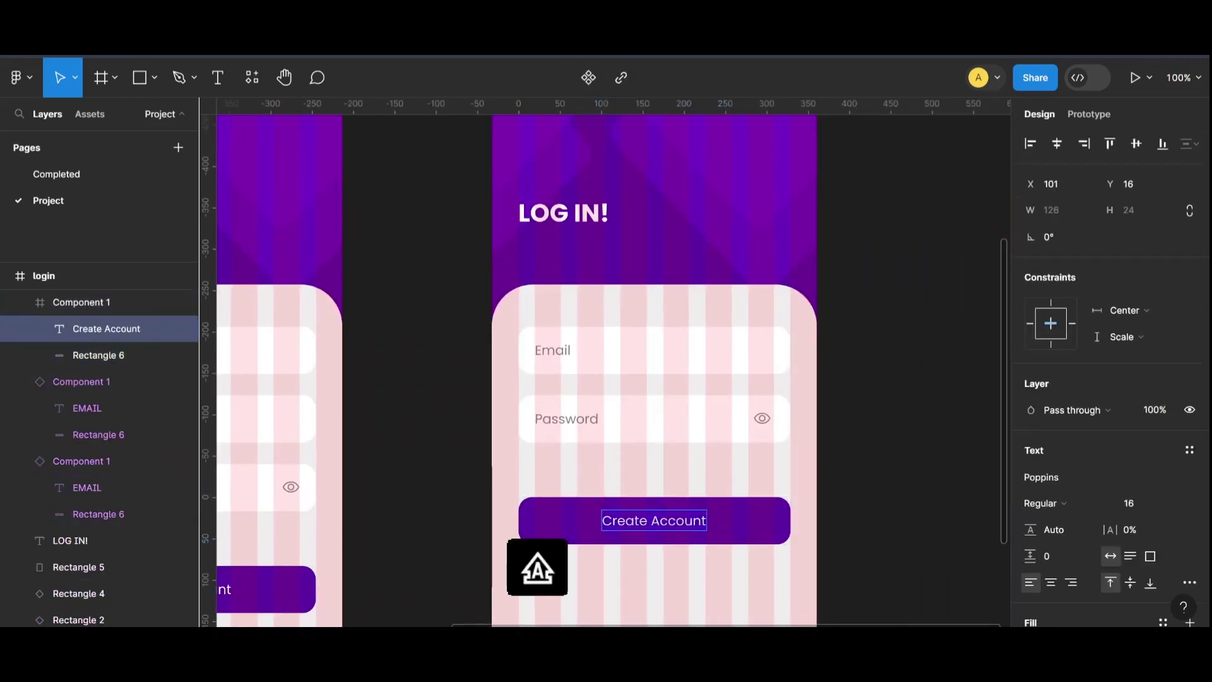
{"action": "type", "text": "Log In"}
{"action": "key", "text": "Escape"}
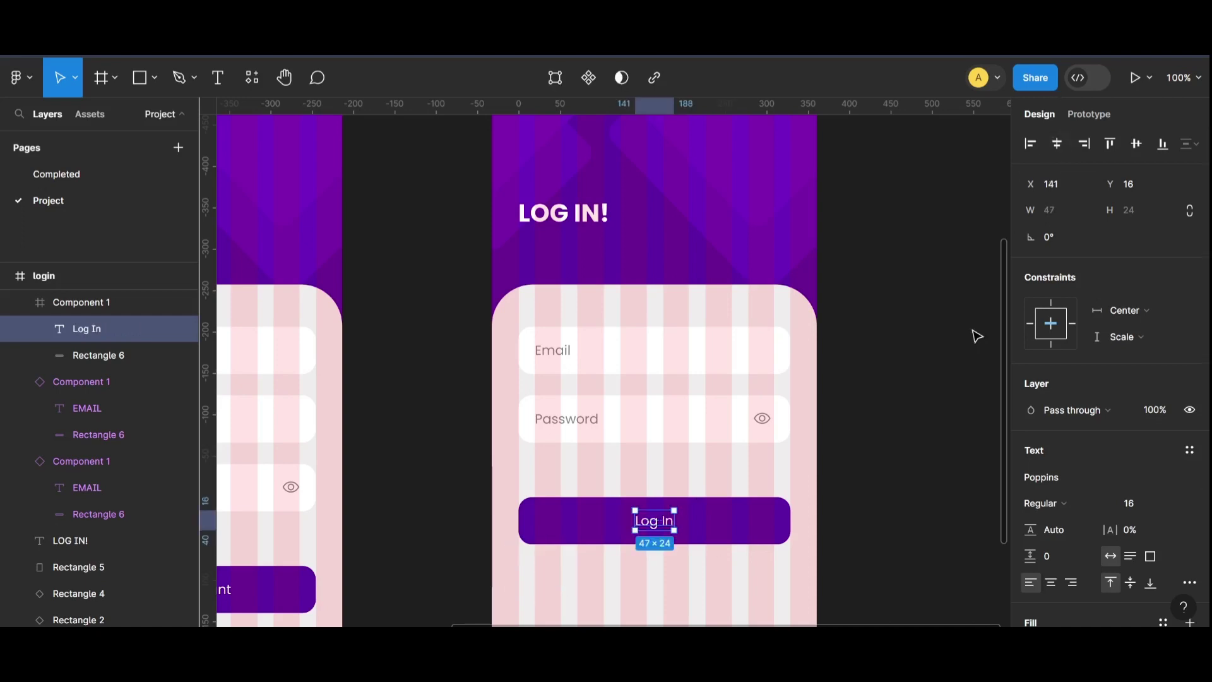
{"action": "key", "text": "ctrl+minus"}
{"action": "left_click", "coordinate": [936, 440]}
Step: Duplicate the login frame's already-have-an-account text above itself at X 90, Y 653 and change the copy to "Forgot Password?"
{"action": "key", "text": "ctrl+plus"}
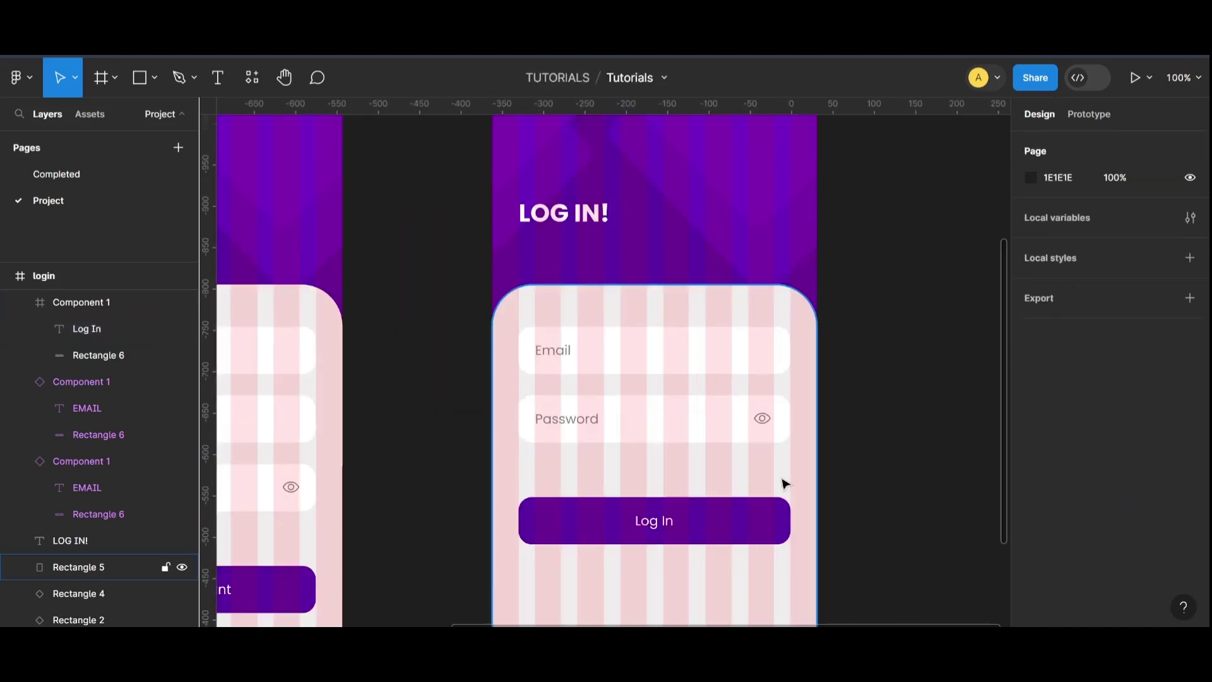
{"action": "scroll", "coordinate": [888, 452], "scroll_direction": "down", "scroll_amount": 3}
{"action": "left_click", "coordinate": [657, 412]}
{"action": "double_click", "coordinate": [584, 324]}
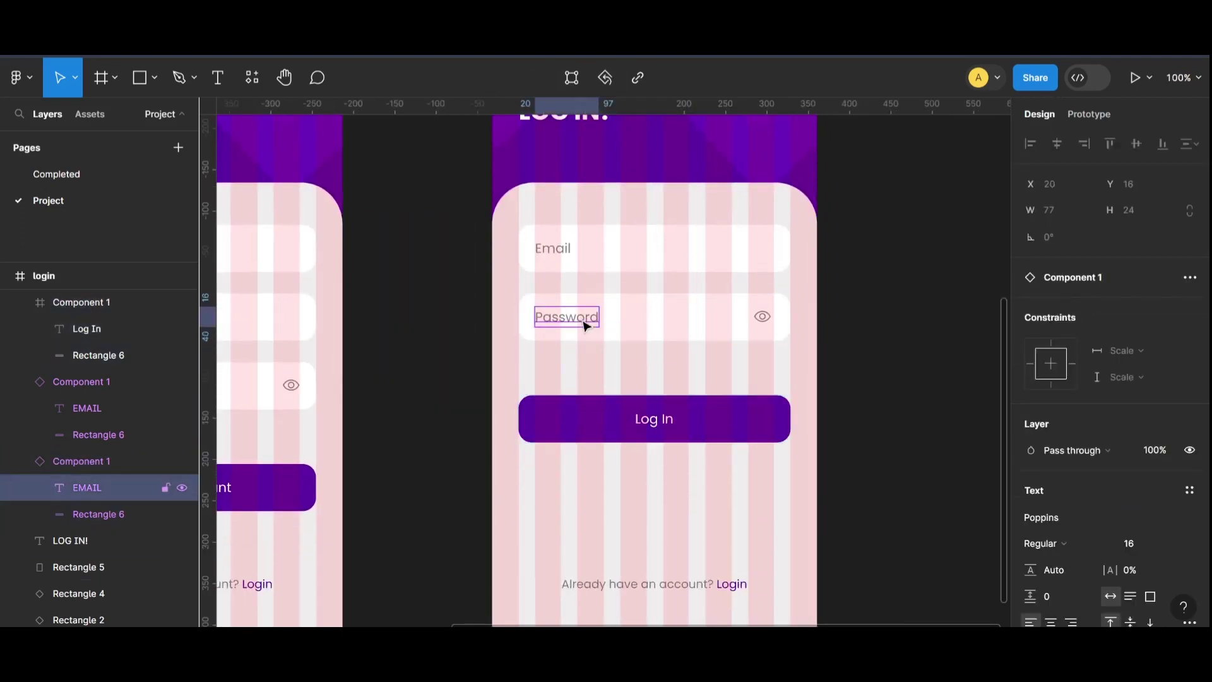
{"action": "scroll", "coordinate": [585, 327], "scroll_direction": "down", "scroll_amount": 1}
{"action": "left_click", "coordinate": [692, 569]}
{"action": "left_click_drag", "start_coordinate": [693, 568], "coordinate": [697, 497], "text": "alt"}
{"action": "double_click", "coordinate": [697, 497]}
{"action": "key", "text": "Caps_Lock"}
{"action": "key", "text": "BackSpace"}
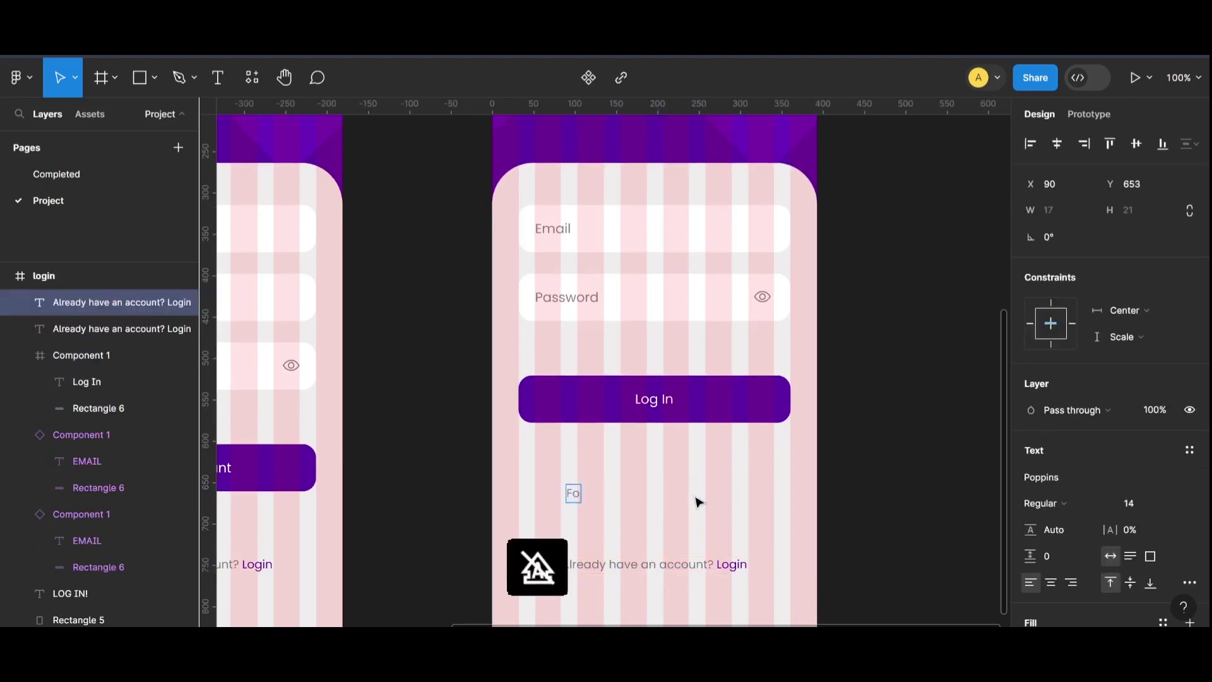
{"action": "type", "text": "Forgot Password?"}
{"action": "key", "text": "Escape"}
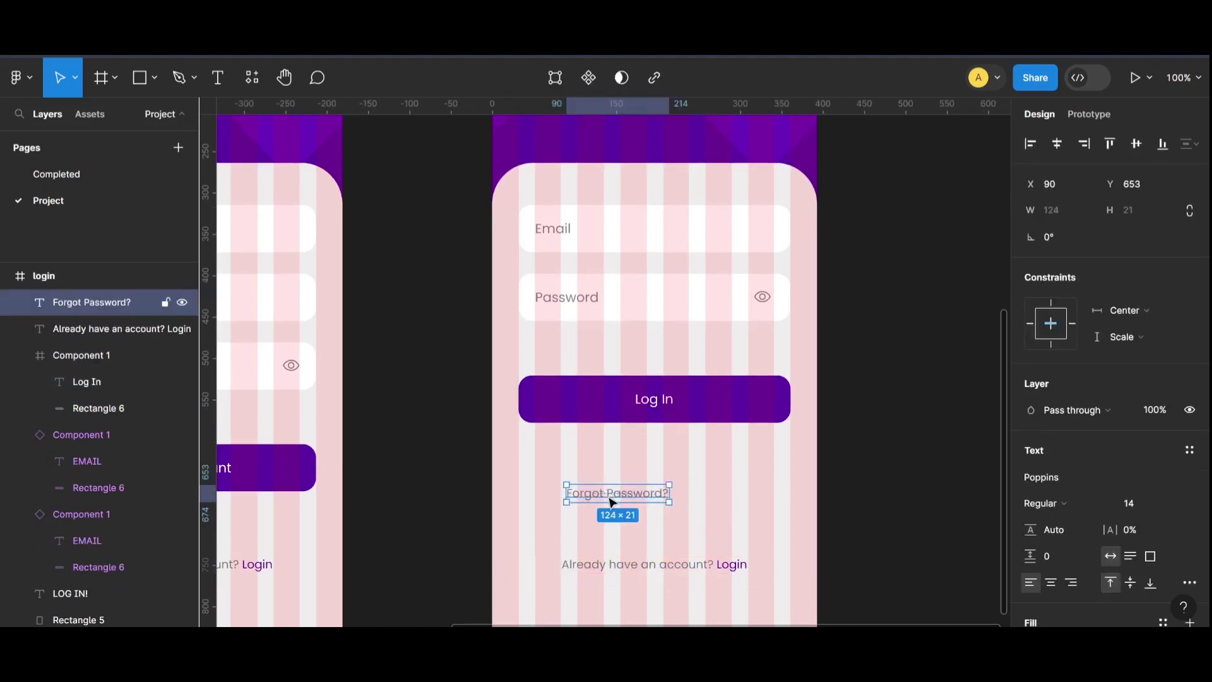
Step: Move the "Forgot Password?" text up directly below the login Password field and lower its fill opacity to 38%
{"action": "left_click_drag", "start_coordinate": [608, 498], "coordinate": [601, 333]}
{"action": "scroll", "coordinate": [1128, 460], "scroll_direction": "down", "scroll_amount": 3}
{"action": "left_click", "coordinate": [1127, 460]}
{"action": "key", "text": "shift+Down"}
{"action": "left_click", "coordinate": [852, 419]}
{"action": "left_click", "coordinate": [887, 389]}
Step: Hide the layout grid on the login frame and compare it with the sign-up frame
{"action": "scroll", "coordinate": [887, 390], "scroll_direction": "up", "scroll_amount": 4}
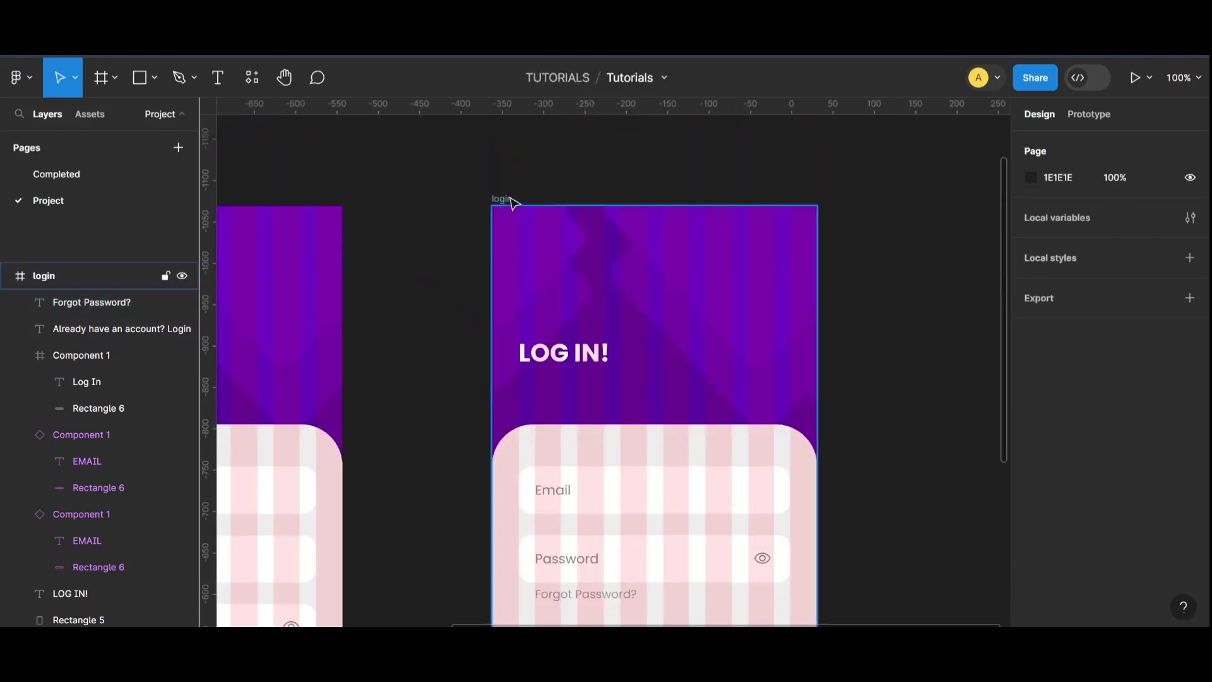
{"action": "left_click", "coordinate": [510, 202]}
{"action": "left_click", "coordinate": [1163, 397]}
{"action": "left_click", "coordinate": [892, 373]}
{"action": "key", "text": "ctrl+minus"}
{"action": "scroll", "coordinate": [745, 416], "scroll_direction": "down", "scroll_amount": 1}
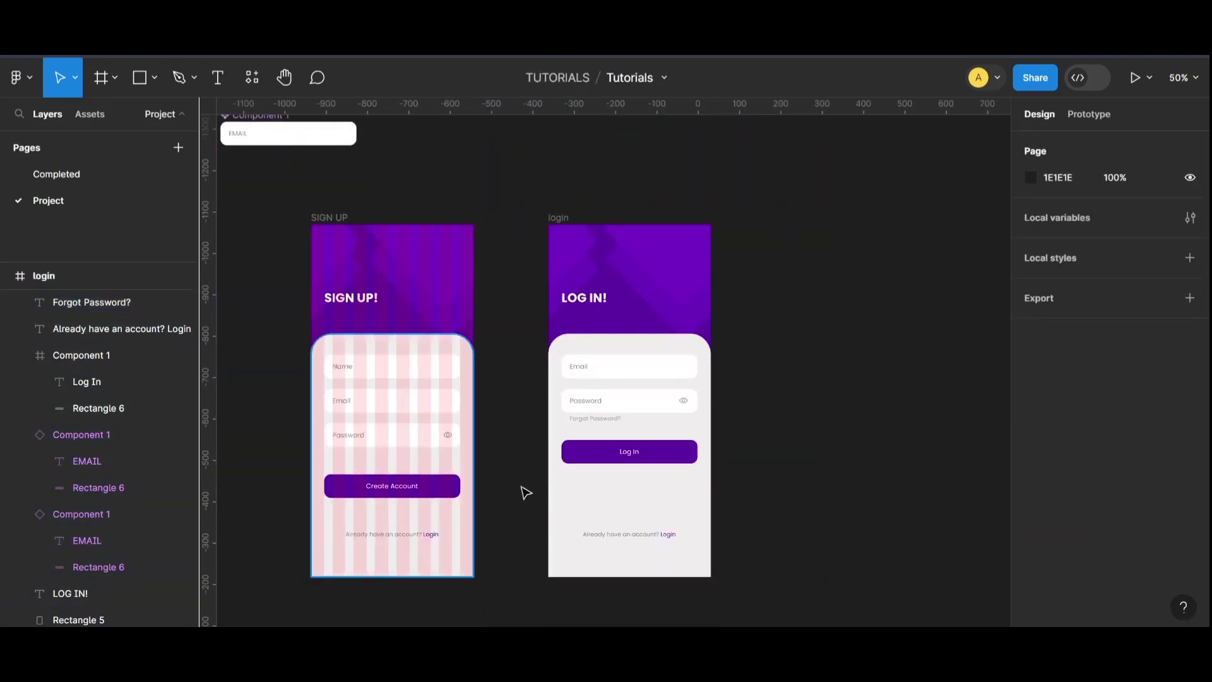
{"action": "key", "text": "shift+0"}
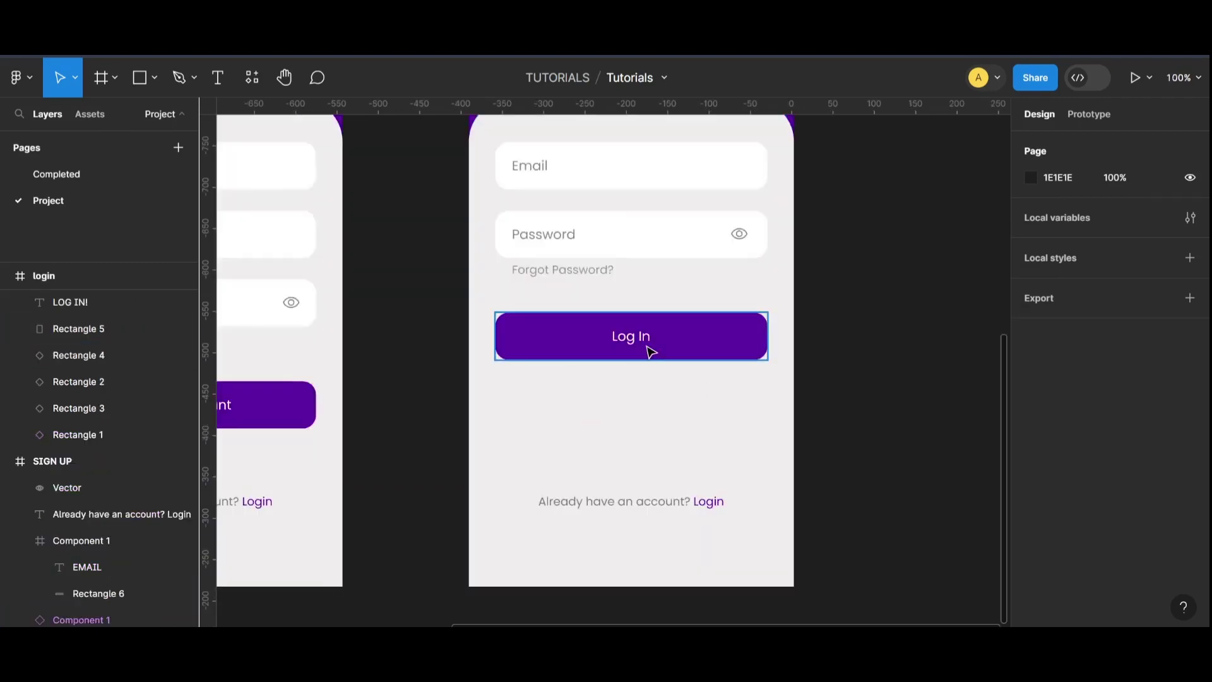
Step: Show the login frame's layout grid and align "Forgot Password?" with the Password placeholder at X 52, Y 465
{"action": "left_click", "coordinate": [556, 269]}
{"action": "scroll", "coordinate": [602, 283], "scroll_direction": "up", "scroll_amount": 3}
{"action": "scroll", "coordinate": [600, 279], "scroll_direction": "up", "scroll_amount": 5}
{"action": "left_click", "coordinate": [479, 303]}
{"action": "left_click", "coordinate": [1163, 171]}
{"action": "scroll", "coordinate": [657, 389], "scroll_direction": "down", "scroll_amount": 5}
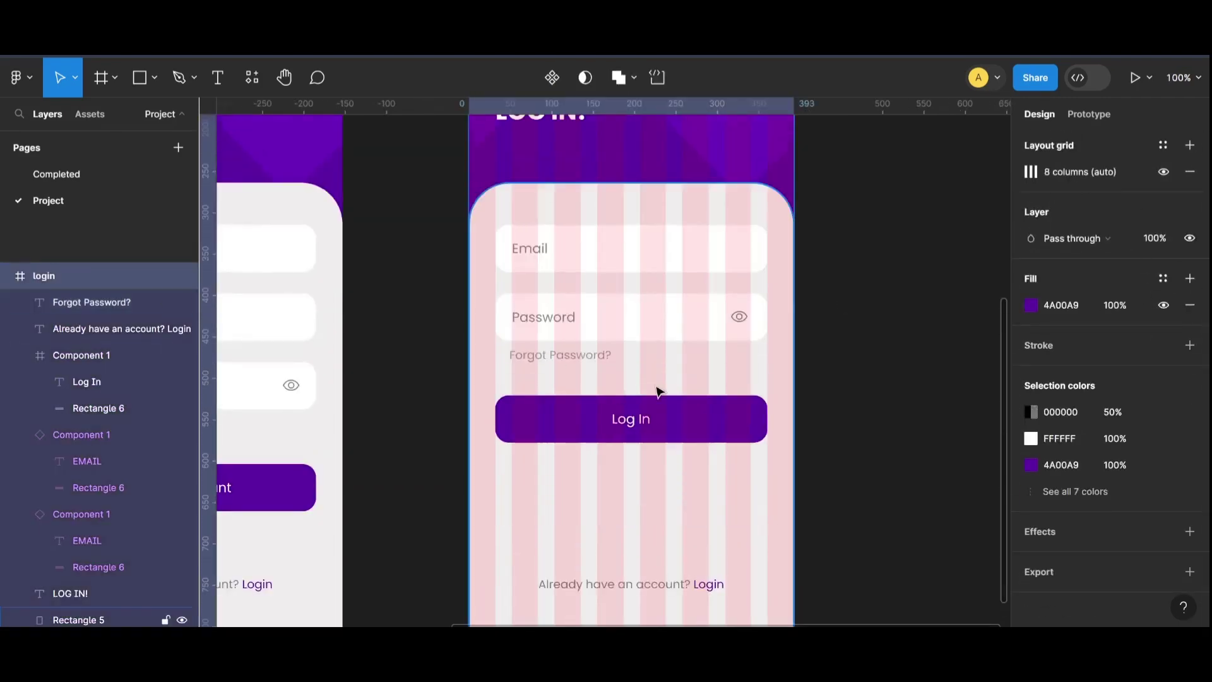
{"action": "left_click", "coordinate": [571, 354]}
{"action": "left_click_drag", "start_coordinate": [574, 358], "coordinate": [574, 354]}
{"action": "scroll", "coordinate": [1206, 491], "scroll_direction": "down", "scroll_amount": 1}
{"action": "left_click", "coordinate": [1115, 449]}
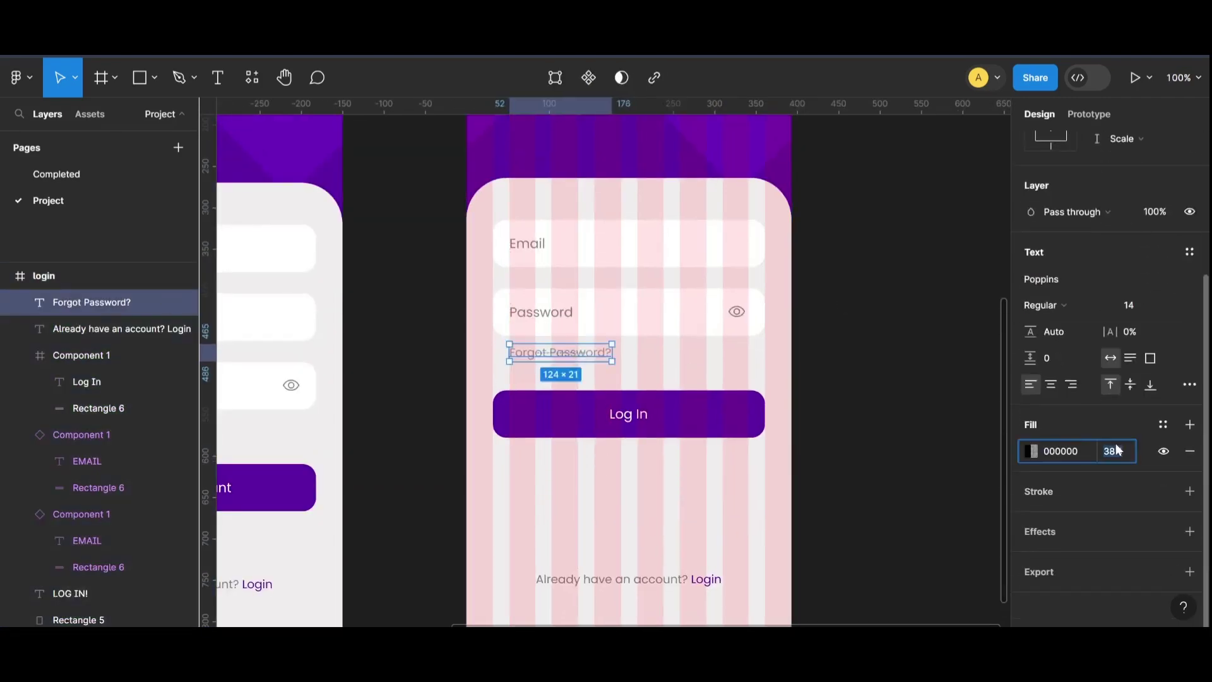
Step: Move the Log In button down to the same height as the sign-up frame's Create Account button
{"action": "left_click_drag", "start_coordinate": [644, 416], "coordinate": [650, 493]}
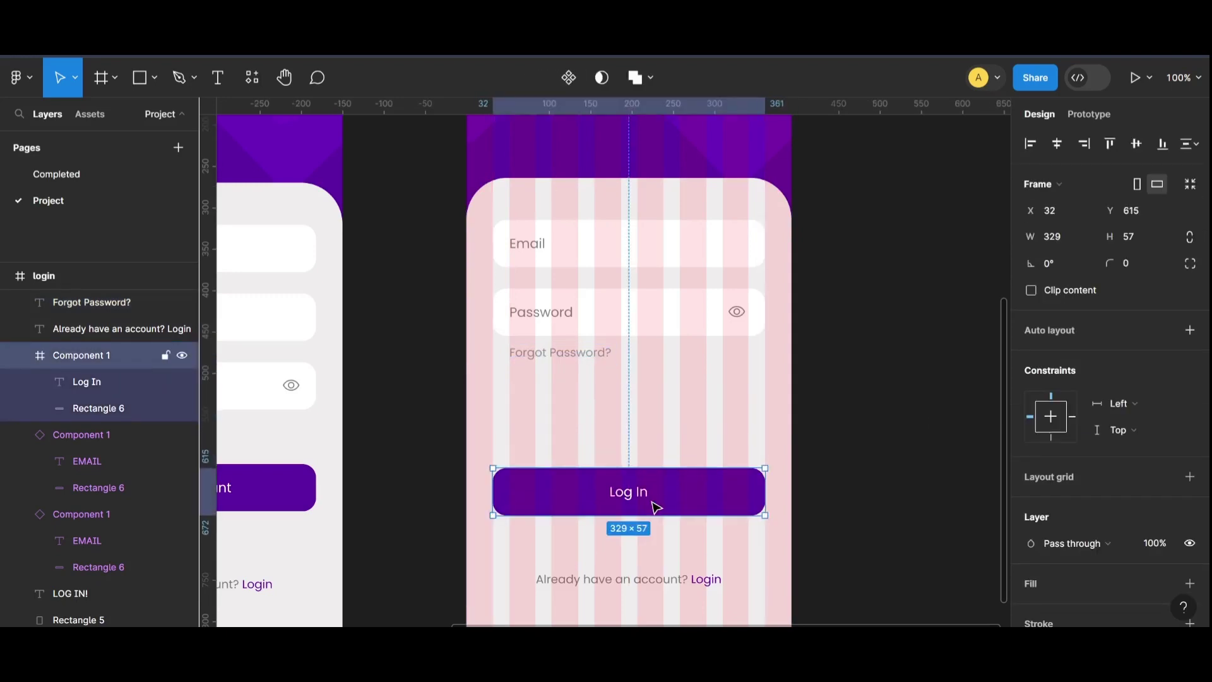
{"action": "scroll", "coordinate": [631, 503], "scroll_direction": "left", "scroll_amount": 3}
{"action": "left_click", "coordinate": [429, 497]}
{"action": "key", "text": "alt"}
{"action": "left_click", "coordinate": [756, 491]}
{"action": "key", "text": "alt"}
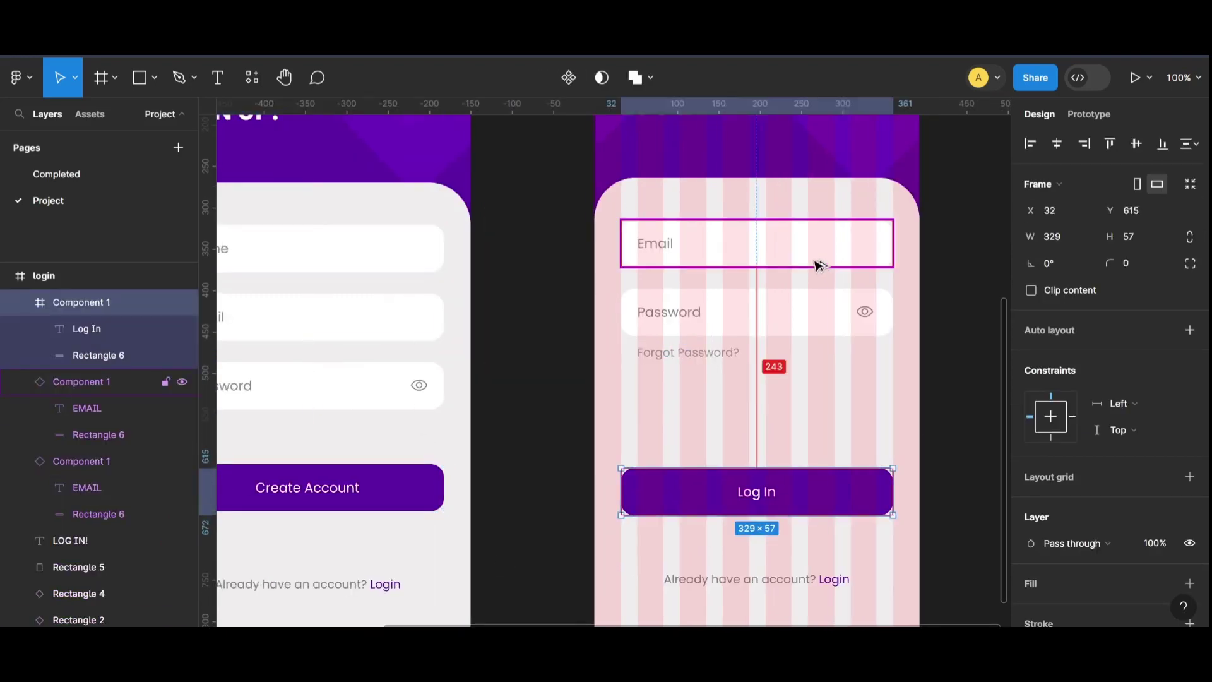
{"action": "key", "text": "Up"}
{"action": "key", "text": "Up"}
{"action": "key", "text": "Up"}
{"action": "key", "text": "Up"}
{"action": "key", "text": "Up"}
{"action": "key", "text": "Up"}
{"action": "key", "text": "Up"}
{"action": "key", "text": "Up"}
{"action": "key", "text": "Up"}
{"action": "key", "text": "Up"}
{"action": "key", "text": "Up"}
Step: Move the login frame to X -415, Y -1069, aligned with the top of the sign-up frame
{"action": "left_click", "coordinate": [571, 391]}
{"action": "key", "text": "ctrl+minus"}
{"action": "left_click_drag", "start_coordinate": [607, 177], "coordinate": [600, 182]}
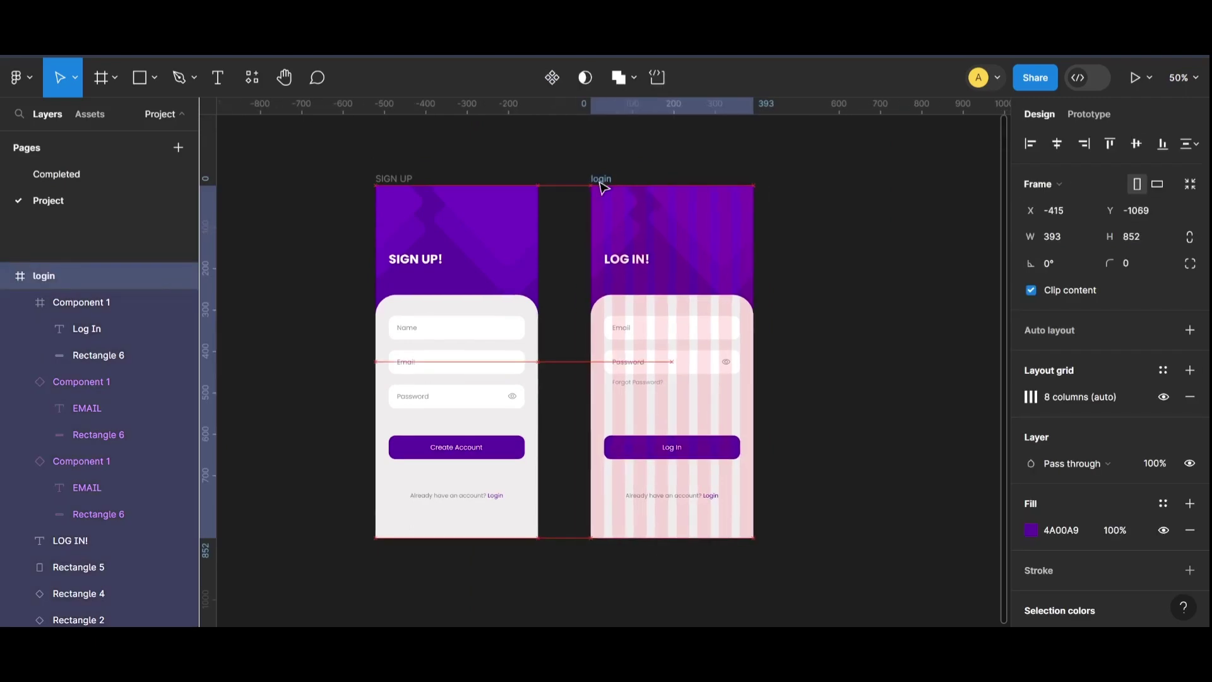
Step: Replace the word "Already" in the login frame's account prompt with "Don't have an"
{"action": "left_click", "coordinate": [781, 514]}
{"action": "key", "text": "ctrl+plus"}
{"action": "scroll", "coordinate": [898, 509], "scroll_direction": "down", "scroll_amount": 3}
{"action": "double_click", "coordinate": [740, 455]}
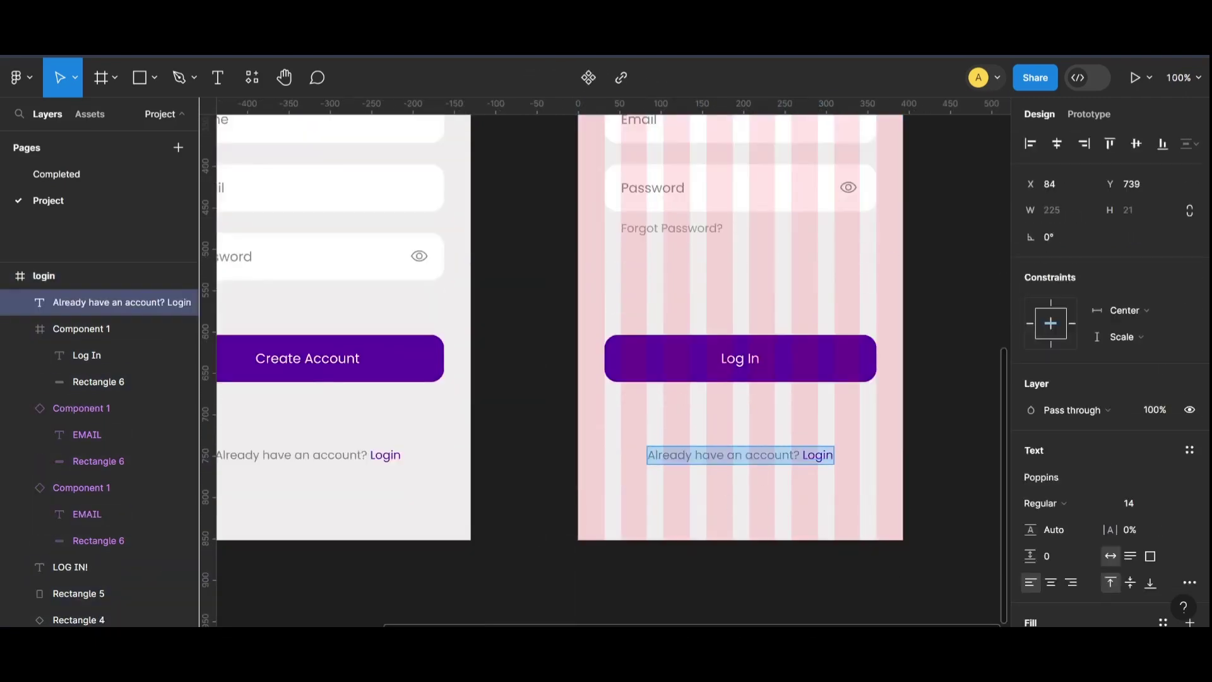
{"action": "left_click", "coordinate": [648, 455]}
{"action": "key", "text": "Caps_Lock"}
{"action": "type", "text": "DON"}
{"action": "key", "text": "BackSpace"}
{"action": "key", "text": "BackSpace"}
{"action": "key", "text": "Caps_Lock"}
{"action": "type", "text": "on't have a"}
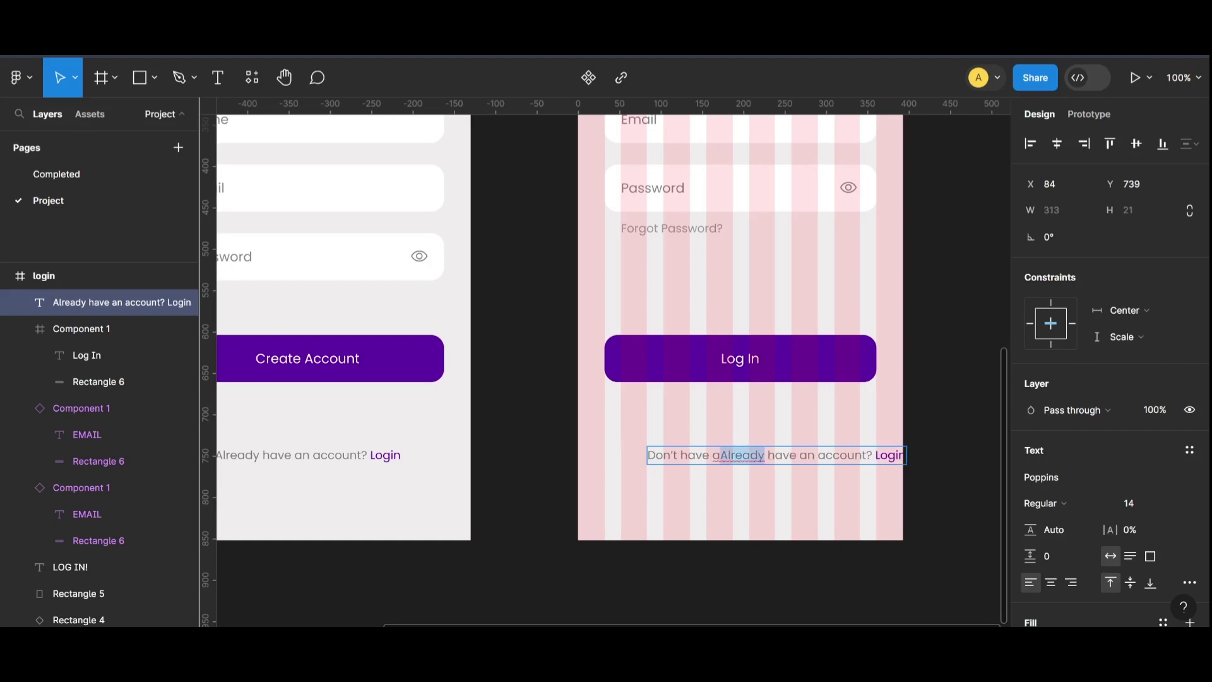
{"action": "key", "text": "BackSpace"}
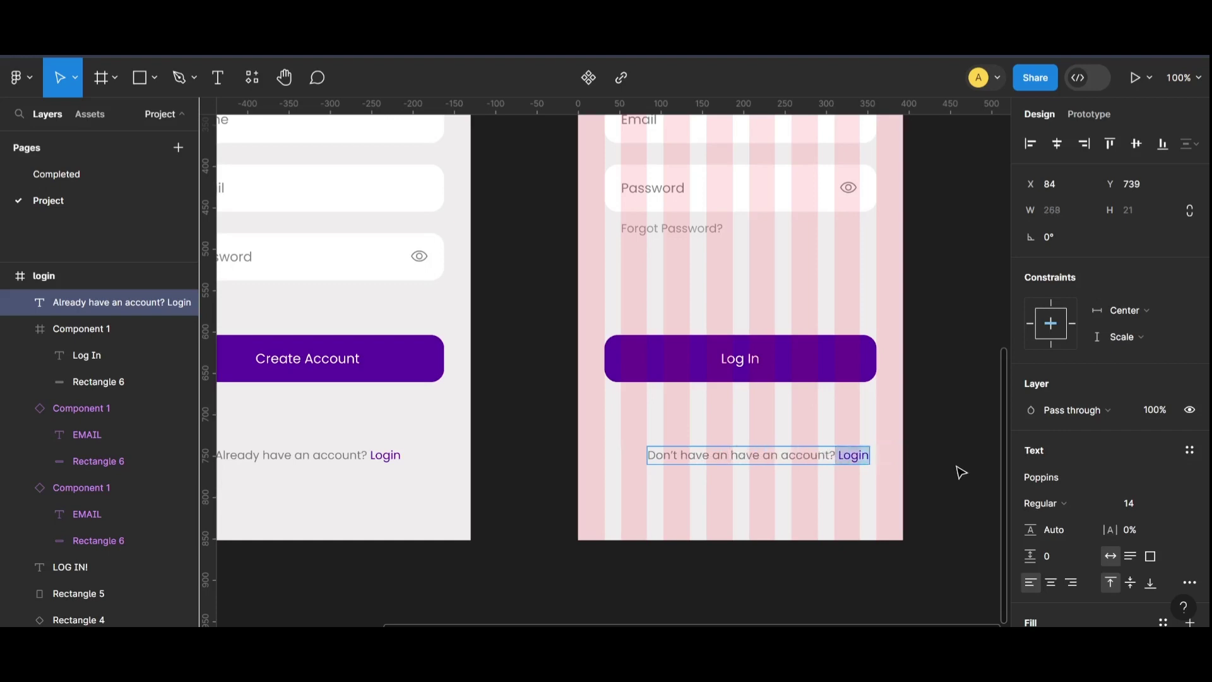
Step: Replace the word "Login" in the login frame's account prompt with "Create Account"
{"action": "key", "text": "BackSpace"}
{"action": "key", "text": "Caps_Lock"}
{"action": "type", "text": "Create"}
{"action": "key", "text": "Caps_Lock"}
{"action": "type", "text": "A"}
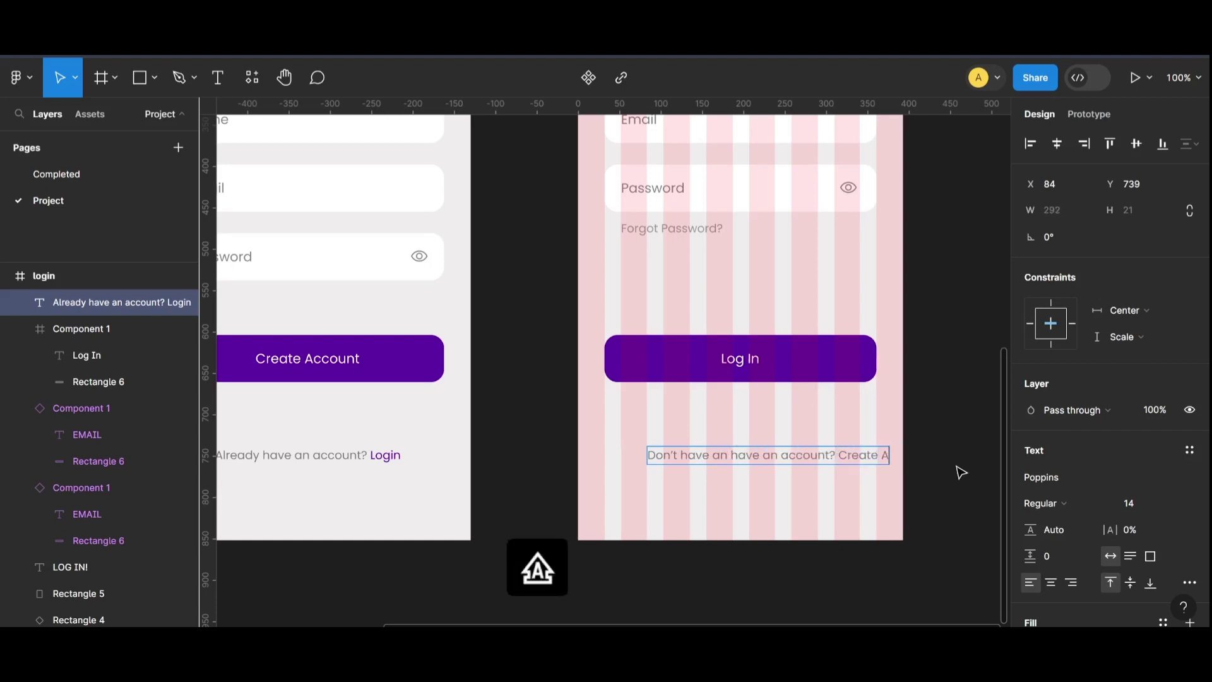
{"action": "key", "text": "Escape"}
Step: Move the account prompt up closer to the Log In button, at X 32, Y 703
{"action": "left_click_drag", "start_coordinate": [825, 457], "coordinate": [772, 415]}
{"action": "double_click", "coordinate": [791, 427]}
{"action": "key", "text": "Return"}
{"action": "key", "text": "Escape"}
{"action": "left_click", "coordinate": [957, 425]}
{"action": "key", "text": "ctrl+z"}
{"action": "key", "text": "ctrl+z"}
{"action": "key", "text": "ctrl+z"}
{"action": "key", "text": "ctrl+z"}
{"action": "key", "text": "ctrl+z"}
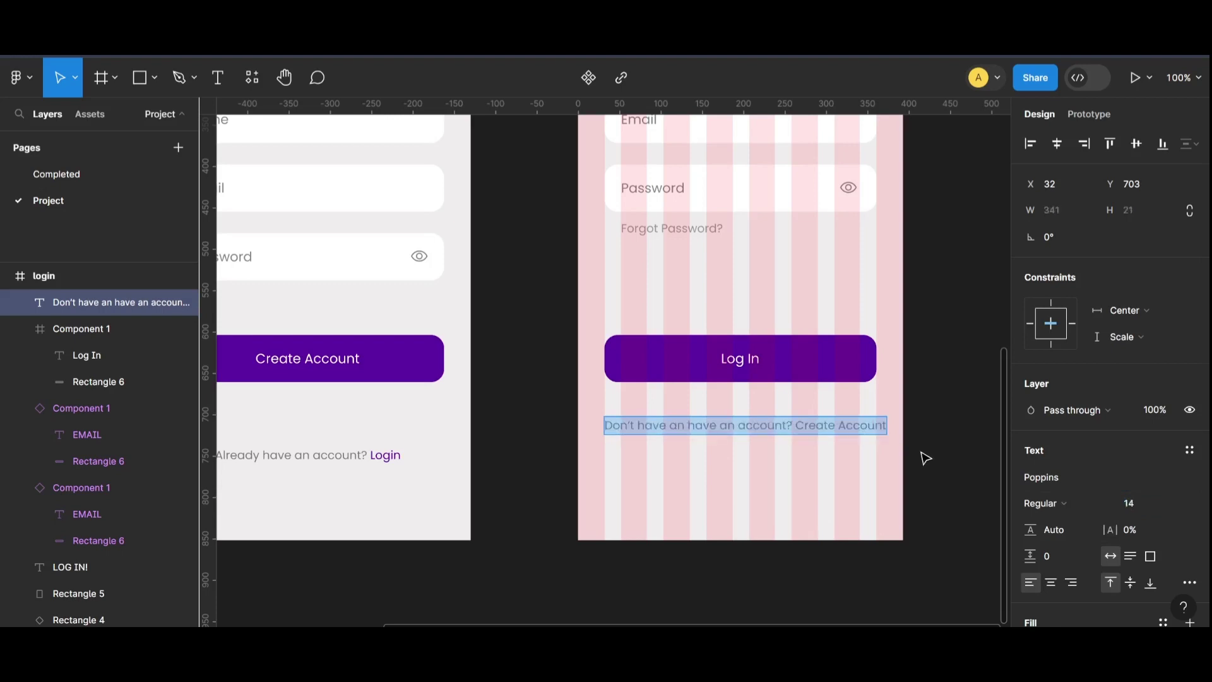
Step: Remove the duplicated words so the prompt reads "Don't have an account? Create Account" and center it horizontally in the login frame
{"action": "left_click_drag", "start_coordinate": [669, 425], "coordinate": [766, 418]}
{"action": "key", "text": "BackSpace"}
{"action": "left_click", "coordinate": [922, 413]}
{"action": "left_click", "coordinate": [1056, 144]}
Step: Color the words "Create Account" in the login frame's prompt with the purple 4A00A9
{"action": "double_click", "coordinate": [820, 418]}
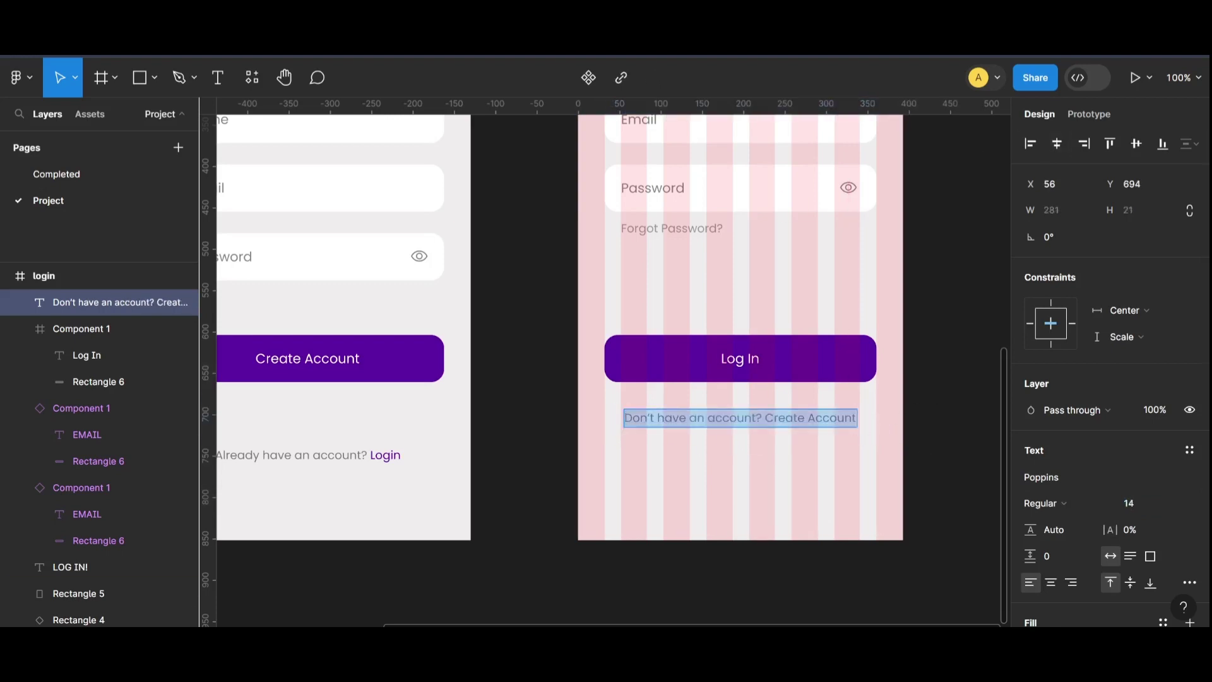
{"action": "left_click_drag", "start_coordinate": [856, 418], "coordinate": [765, 418]}
{"action": "scroll", "coordinate": [1044, 580], "scroll_direction": "down", "scroll_amount": 3}
{"action": "left_click", "coordinate": [1031, 450]}
{"action": "left_click", "coordinate": [840, 435]}
{"action": "left_click", "coordinate": [692, 368]}
Step: Lower the login frame's account prompt to Y 739, level with the sign-up frame's prompt
{"action": "left_click", "coordinate": [385, 454]}
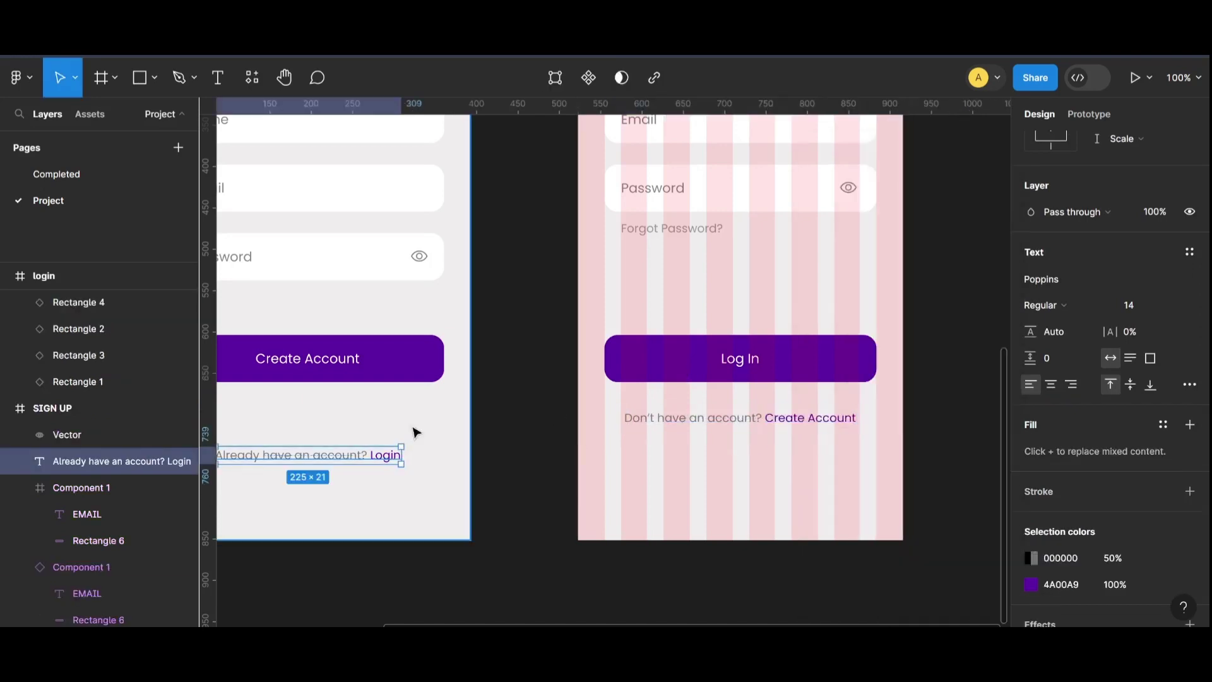
{"action": "left_click", "coordinate": [808, 422]}
{"action": "key", "text": "shift+Down"}
{"action": "key", "text": "shift+Down"}
{"action": "key", "text": "shift+Down"}
{"action": "key", "text": "shift+Down"}
{"action": "key", "text": "shift+Down"}
{"action": "key", "text": "Up"}
{"action": "key", "text": "Up"}
{"action": "key", "text": "Up"}
{"action": "key", "text": "Up"}
{"action": "key", "text": "Up"}
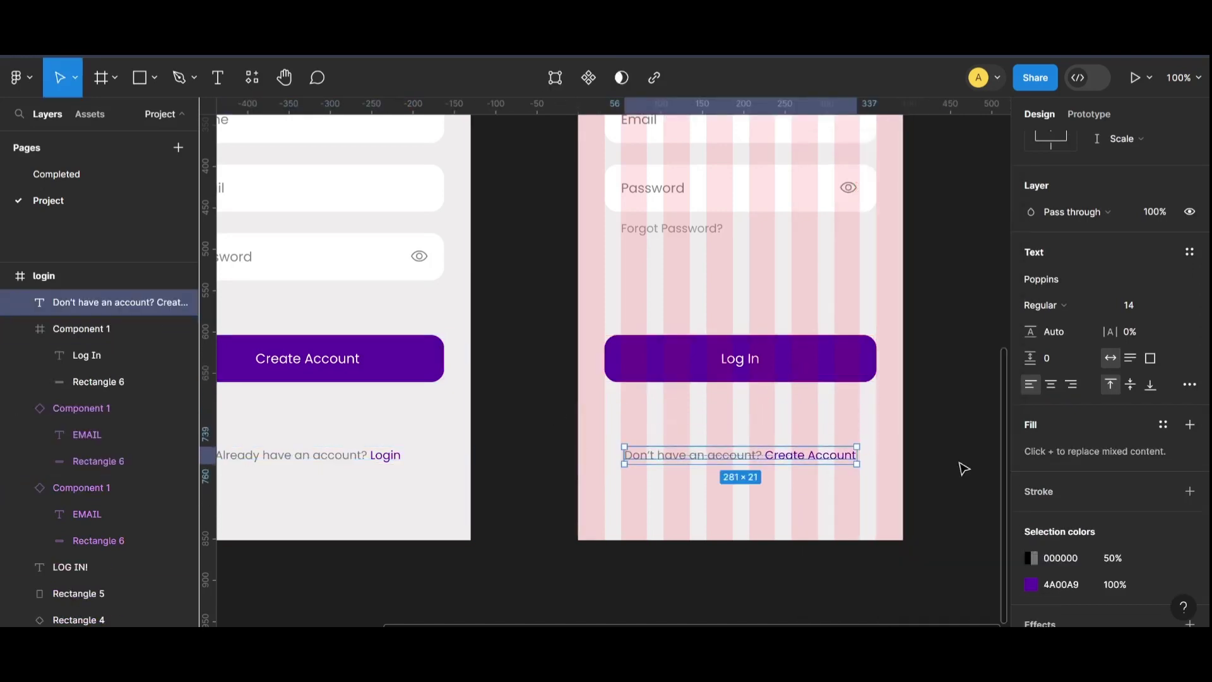
Step: Hide the layout grid on the login frame
{"action": "left_click", "coordinate": [961, 465]}
{"action": "key", "text": "ctrl+minus"}
{"action": "left_click", "coordinate": [602, 164]}
{"action": "left_click", "coordinate": [1166, 396]}
{"action": "left_click", "coordinate": [844, 322]}
{"action": "scroll", "coordinate": [844, 322], "scroll_direction": "up", "scroll_amount": 2}
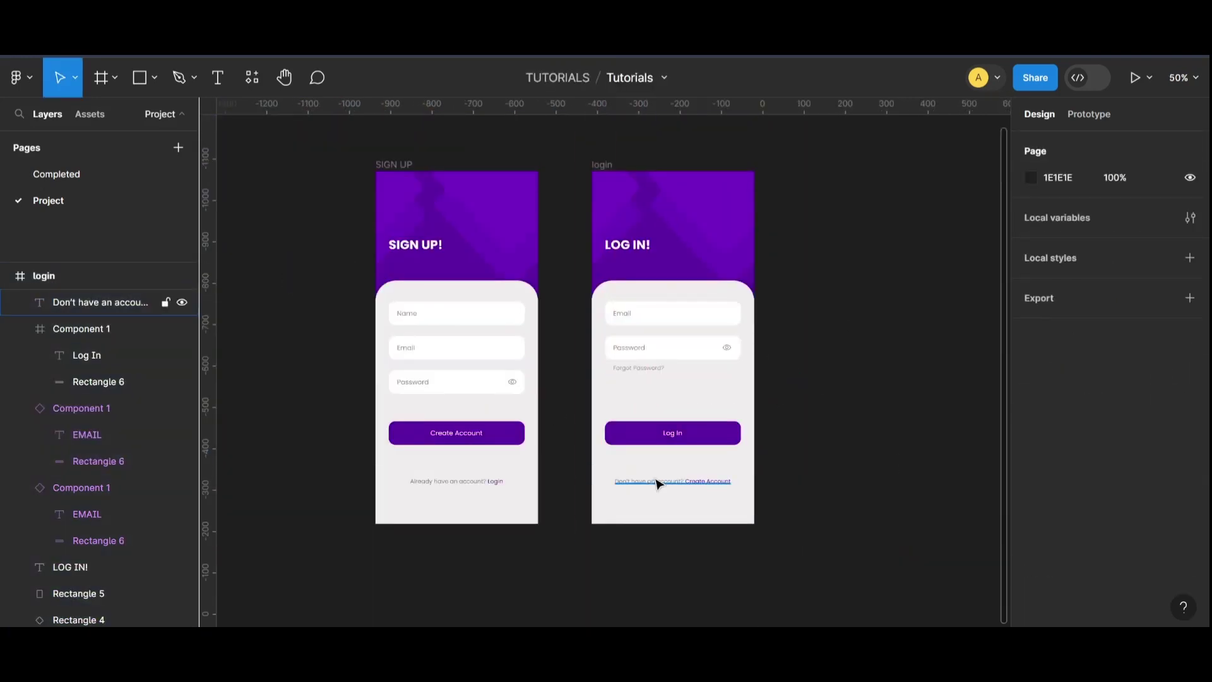
Step: Duplicate the login frame's account prompt and place the copy just below the LOG IN! heading at X 32, Y 200
{"action": "left_click_drag", "start_coordinate": [658, 485], "coordinate": [662, 267]}
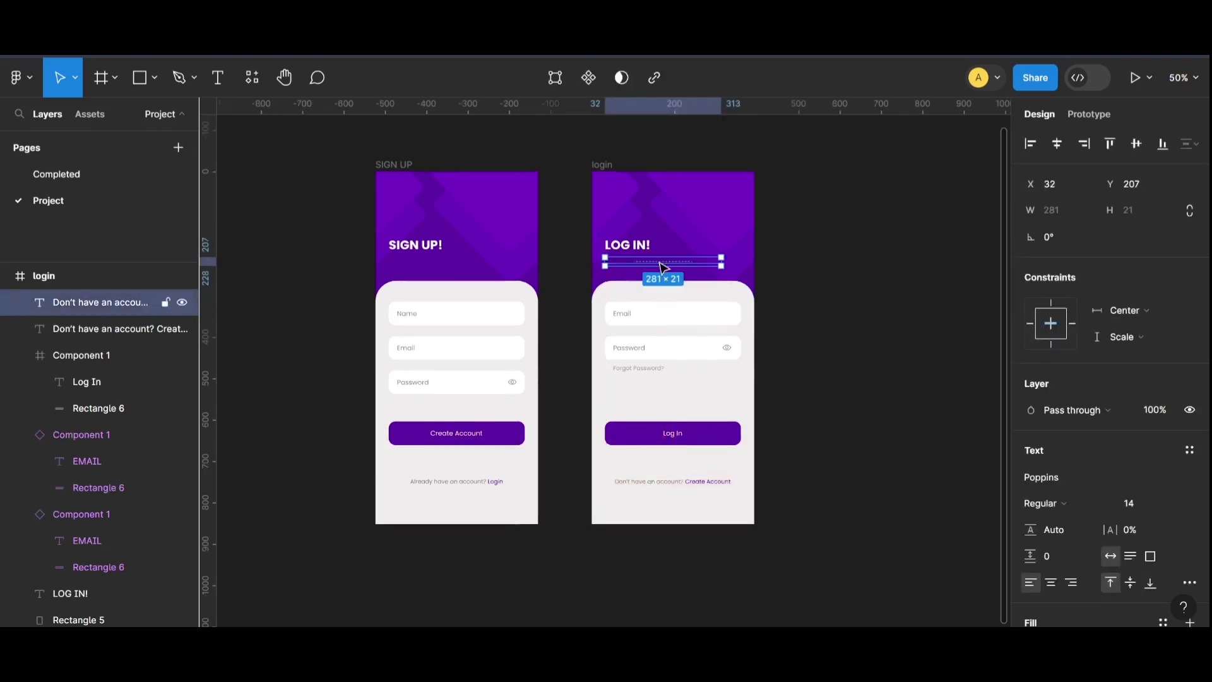
{"action": "key", "text": "plus"}
{"action": "key", "text": "plus"}
{"action": "scroll", "coordinate": [833, 331], "scroll_direction": "up", "scroll_amount": 6}
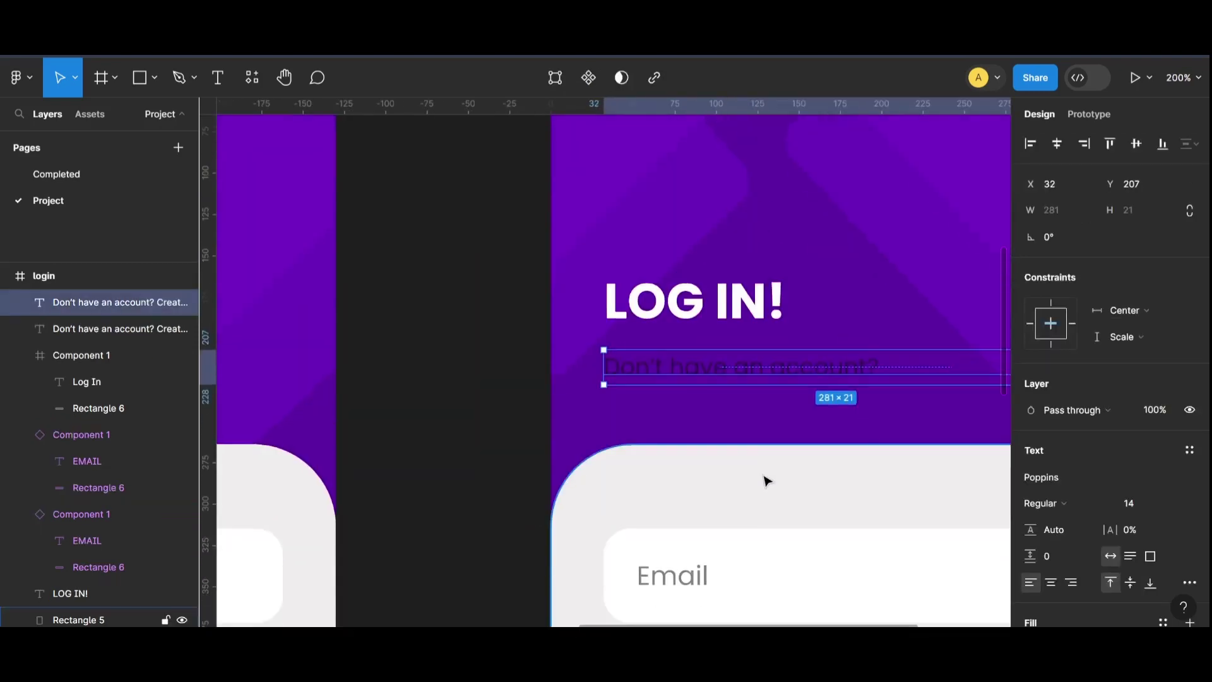
{"action": "key", "text": "minus"}
{"action": "left_click", "coordinate": [939, 369]}
Step: Replace the copied text below the LOG IN! heading with "To get started!"
{"action": "left_click_drag", "start_coordinate": [703, 368], "coordinate": [703, 368]}
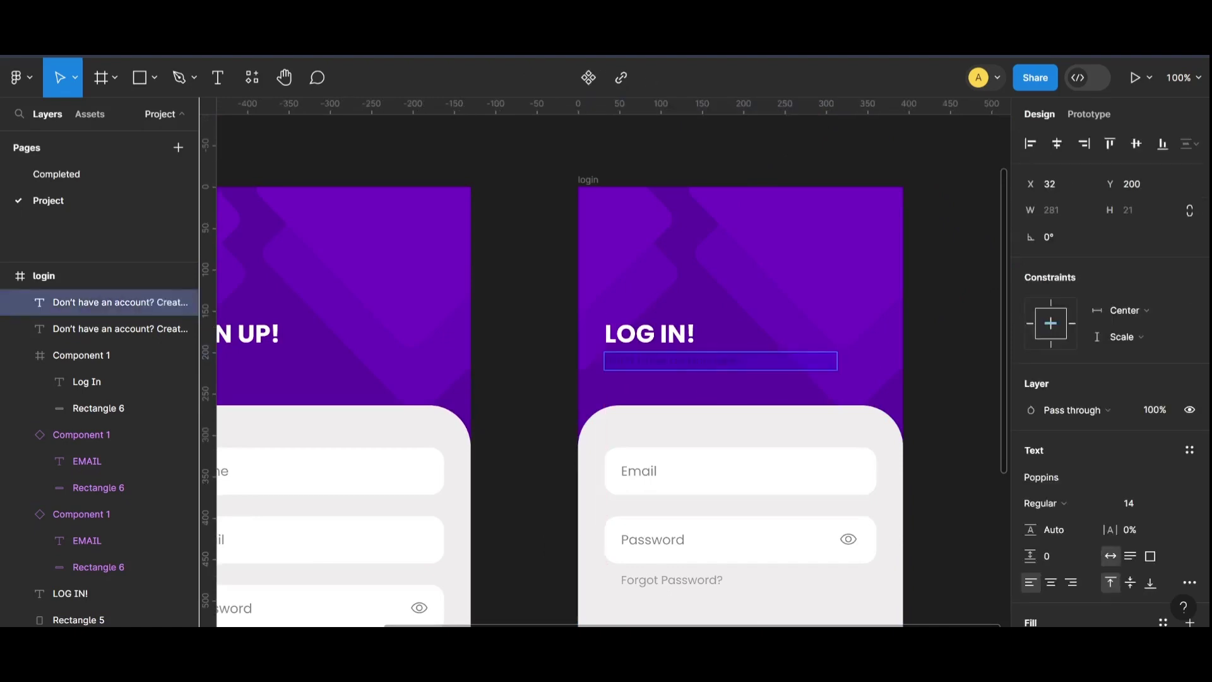
{"action": "key", "text": "Caps_Lock"}
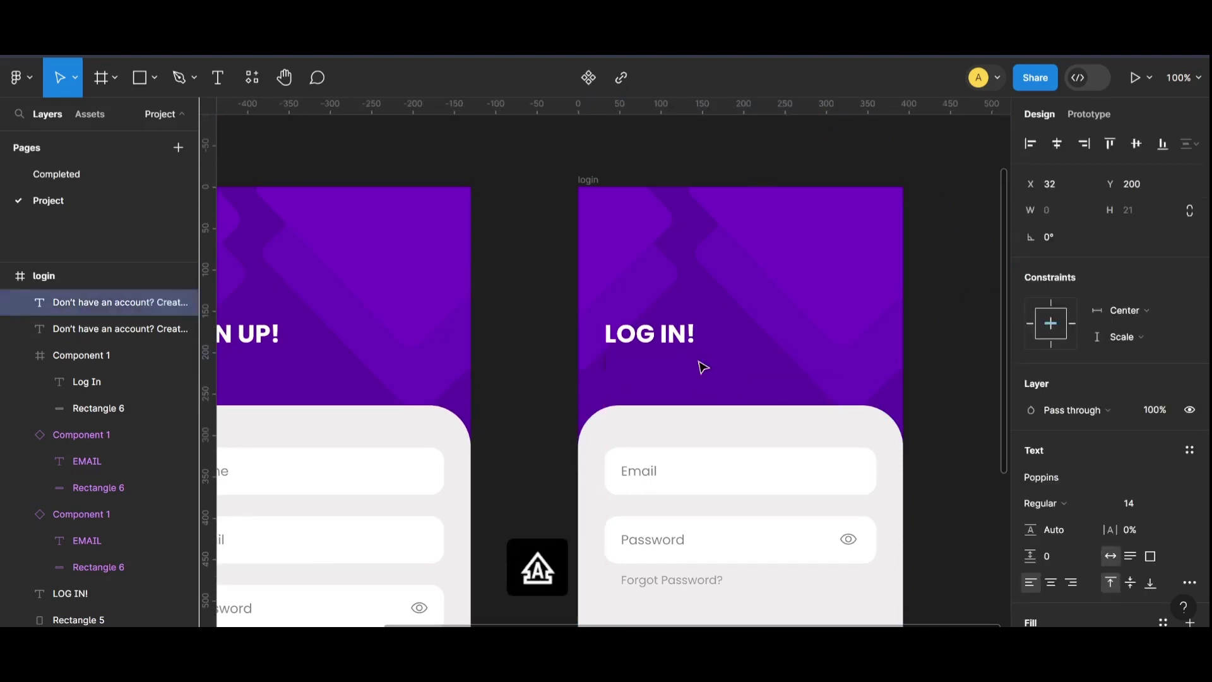
{"action": "type", "text": "g"}
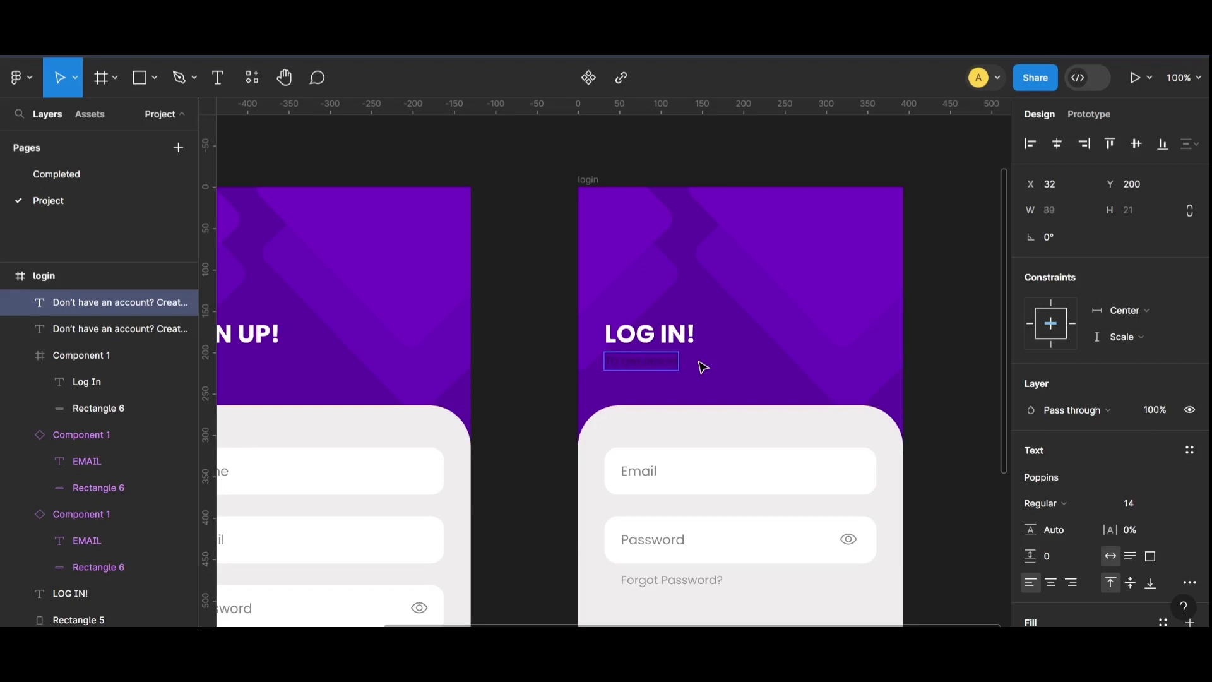
Step: Change the fill of the text below the LOG IN! heading to white (FFFFFF)
{"action": "scroll", "coordinate": [999, 473], "scroll_direction": "down", "scroll_amount": 1}
{"action": "scroll", "coordinate": [1082, 568], "scroll_direction": "down", "scroll_amount": 3}
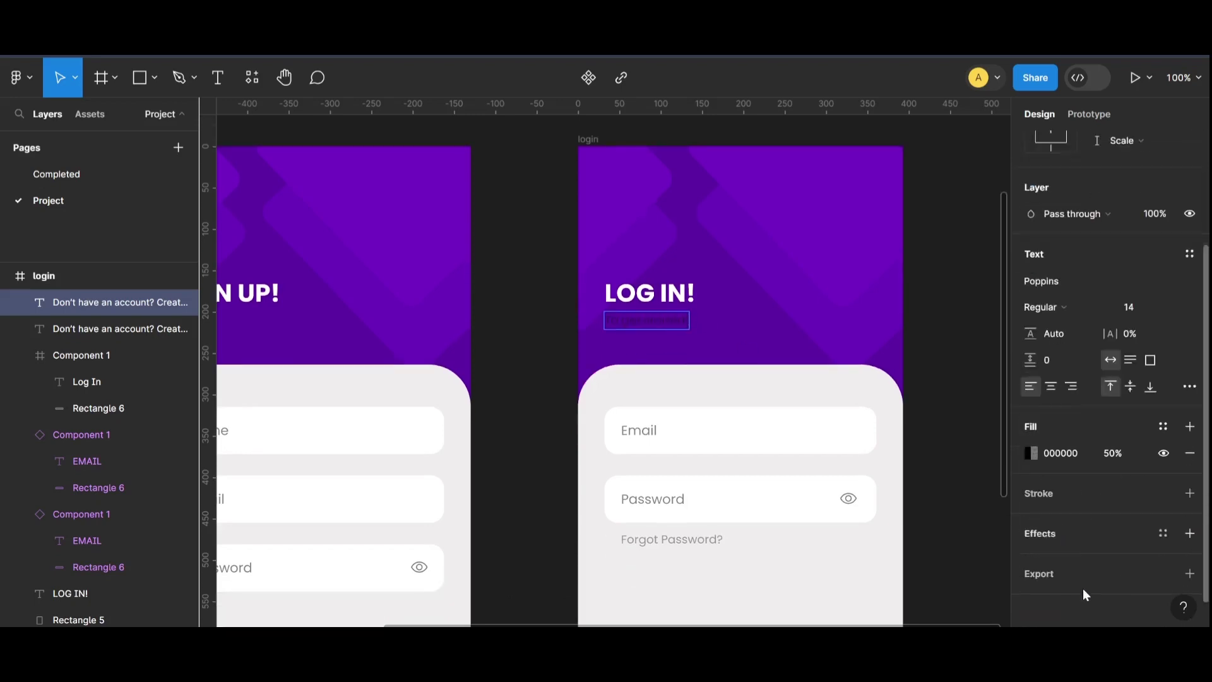
{"action": "left_click", "coordinate": [1030, 451]}
{"action": "left_click_drag", "start_coordinate": [813, 403], "coordinate": [812, 204]}
{"action": "key", "text": "ctrl+z"}
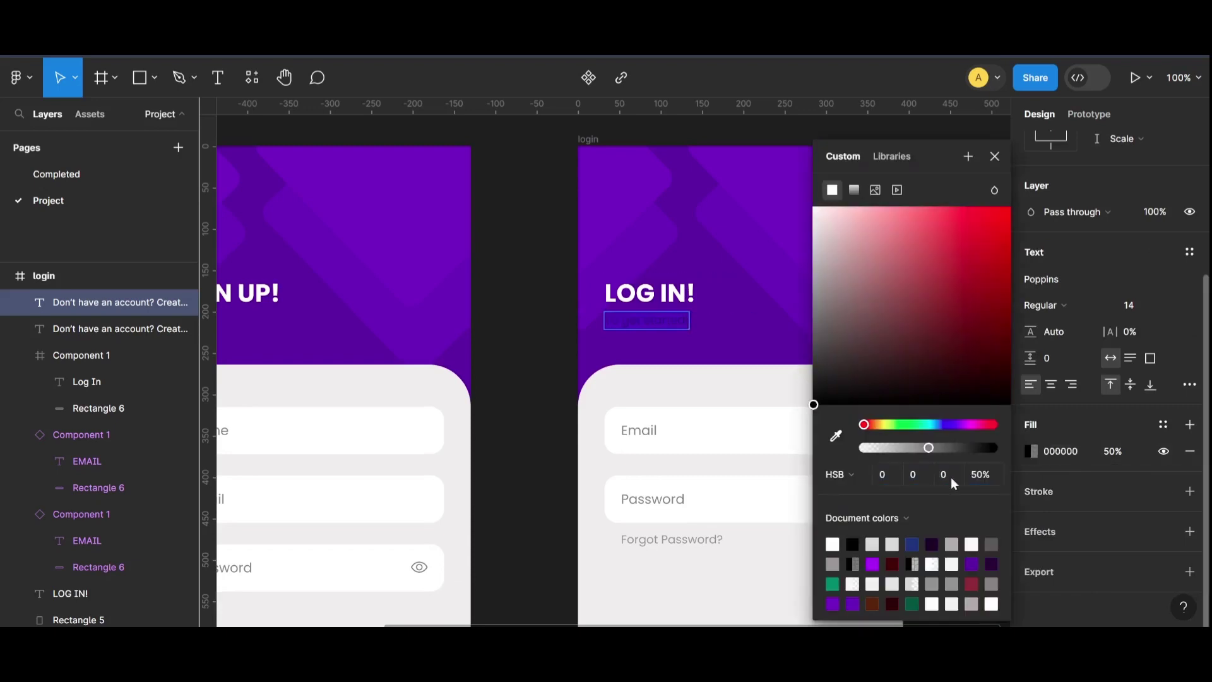
{"action": "left_click", "coordinate": [1026, 455]}
{"action": "left_click", "coordinate": [1030, 451]}
{"action": "left_click_drag", "start_coordinate": [813, 402], "coordinate": [809, 225]}
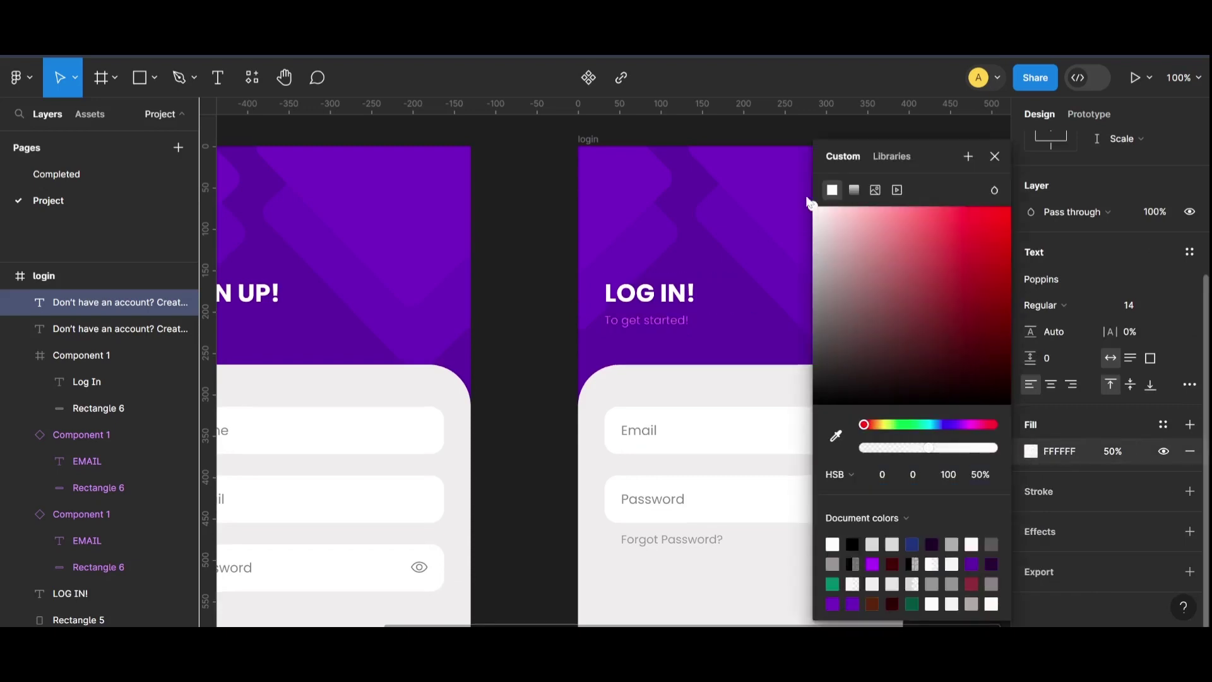
{"action": "left_click", "coordinate": [543, 282]}
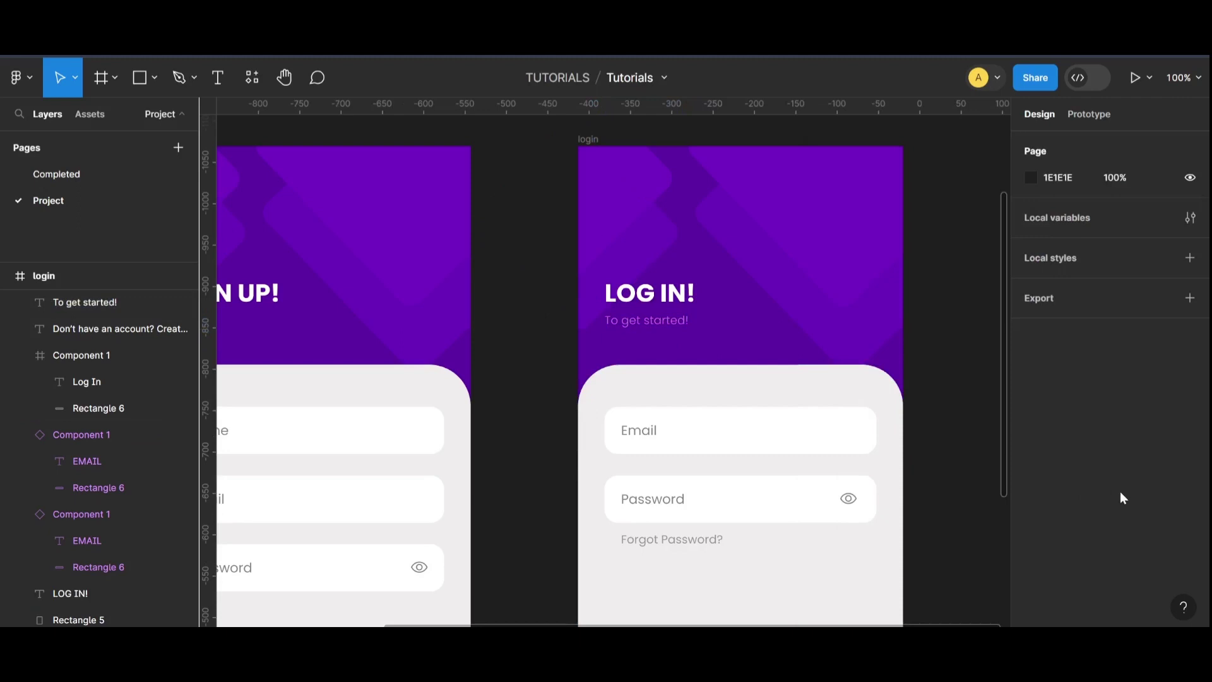
Step: Change the text below the LOG IN! heading to "To Proceed!"
{"action": "key", "text": "minus"}
{"action": "key", "text": "plus"}
{"action": "key", "text": "plus"}
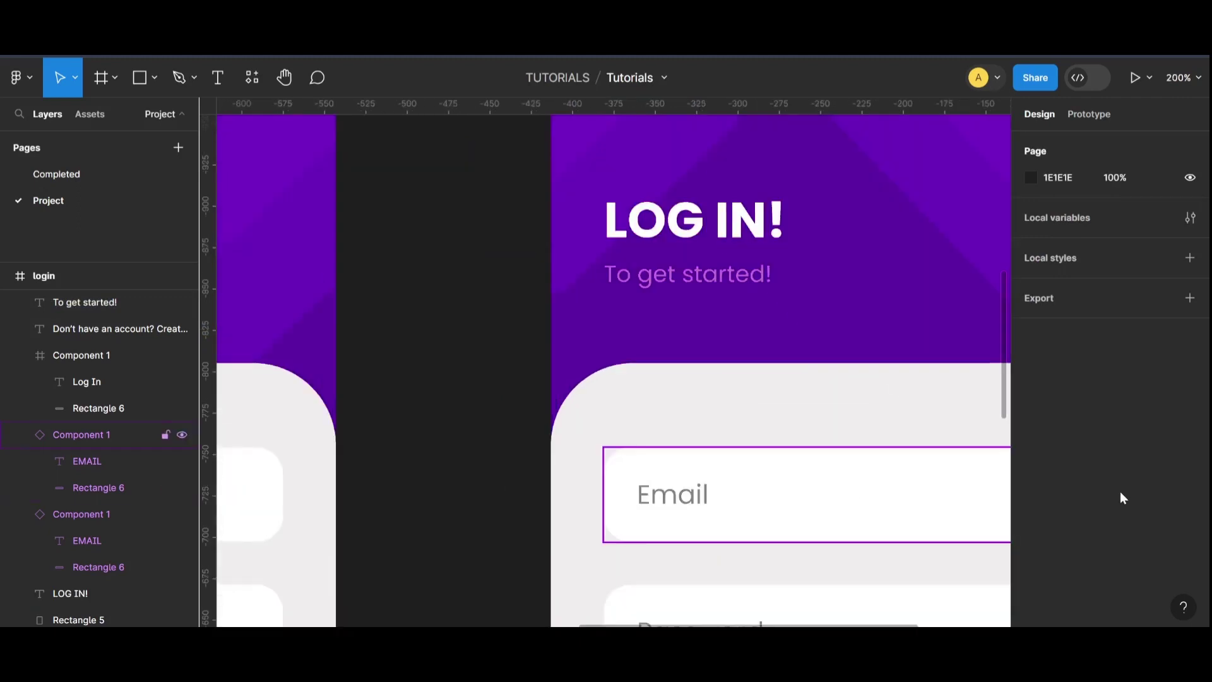
{"action": "left_click", "coordinate": [688, 273]}
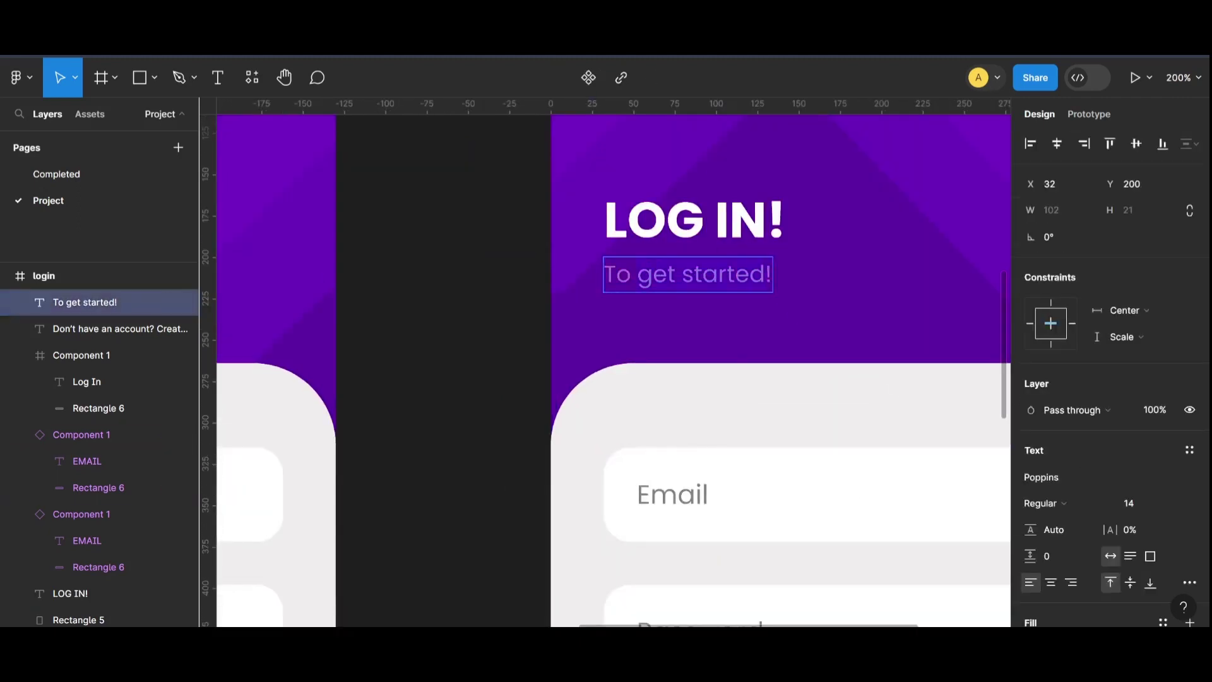
{"action": "type", "text": "P"}
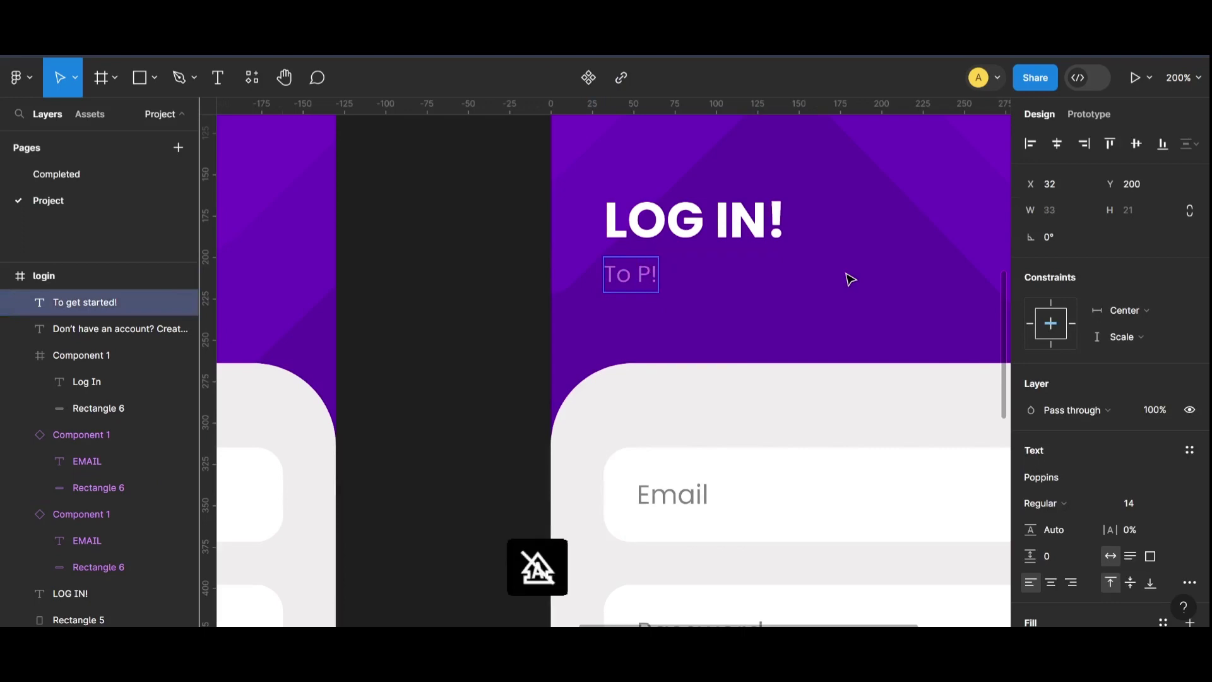
{"action": "type", "text": "rocced"}
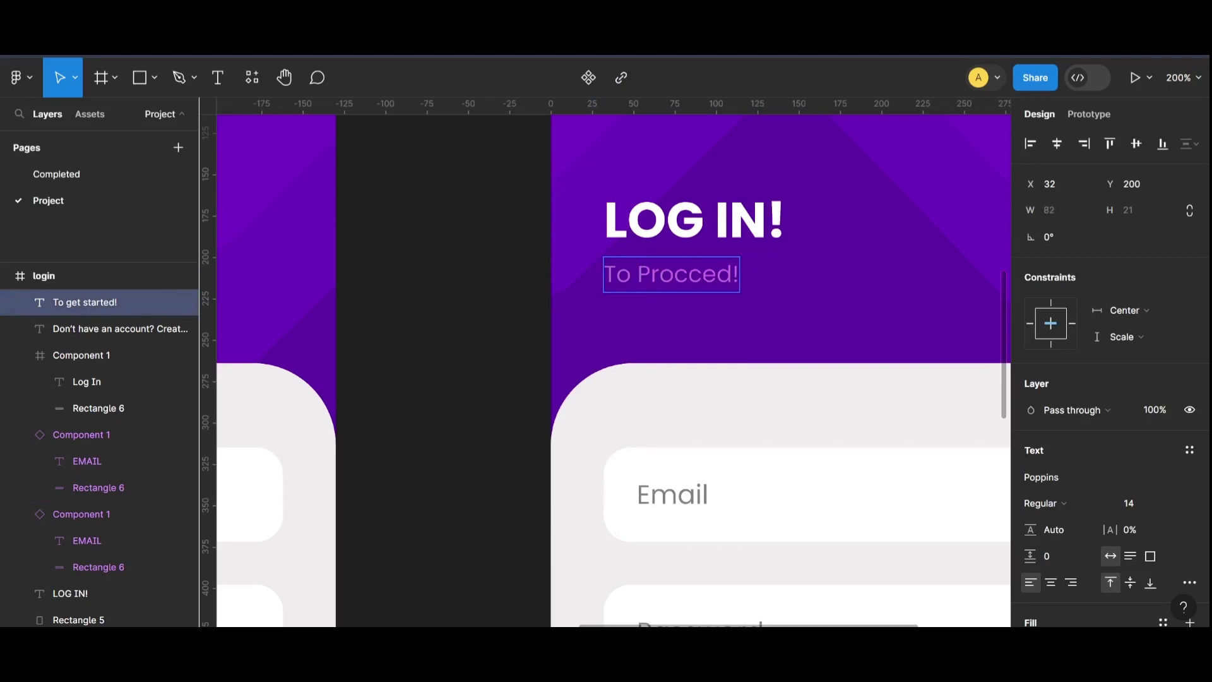
{"action": "left_click", "coordinate": [422, 387]}
{"action": "key", "text": "shift+0"}
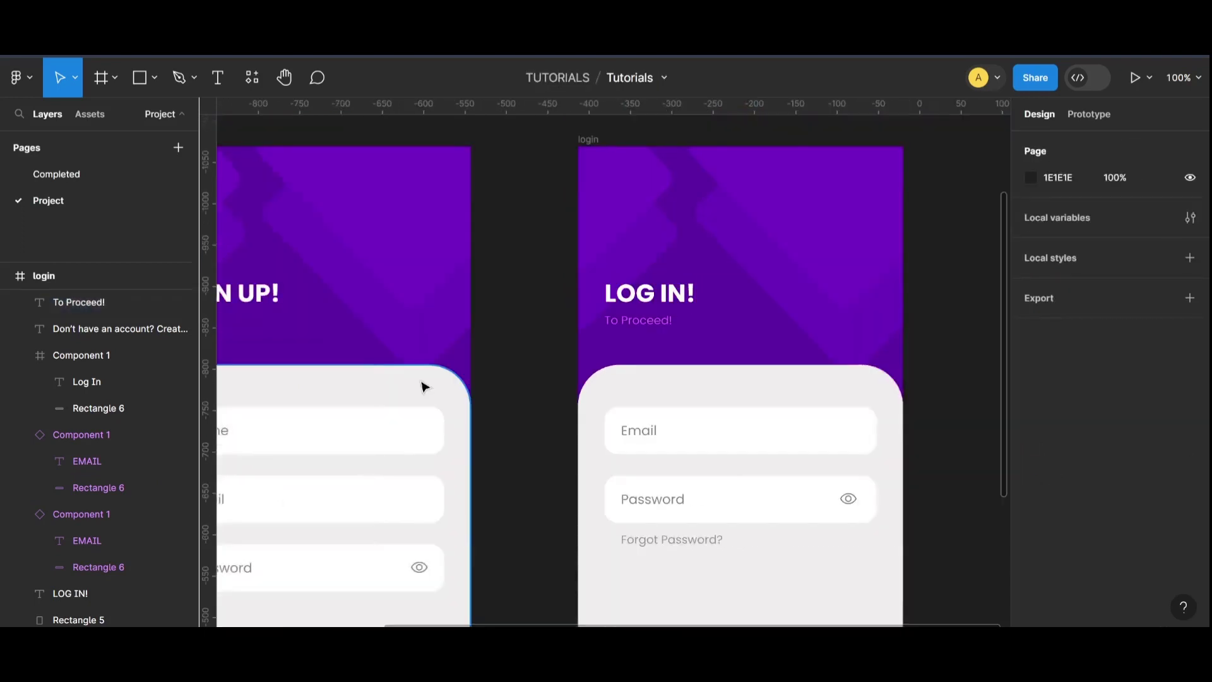
Step: Copy the "To Proceed!" text from the login frame into the SIGN UP frame
{"action": "left_click", "coordinate": [637, 327]}
{"action": "key", "text": "minus"}
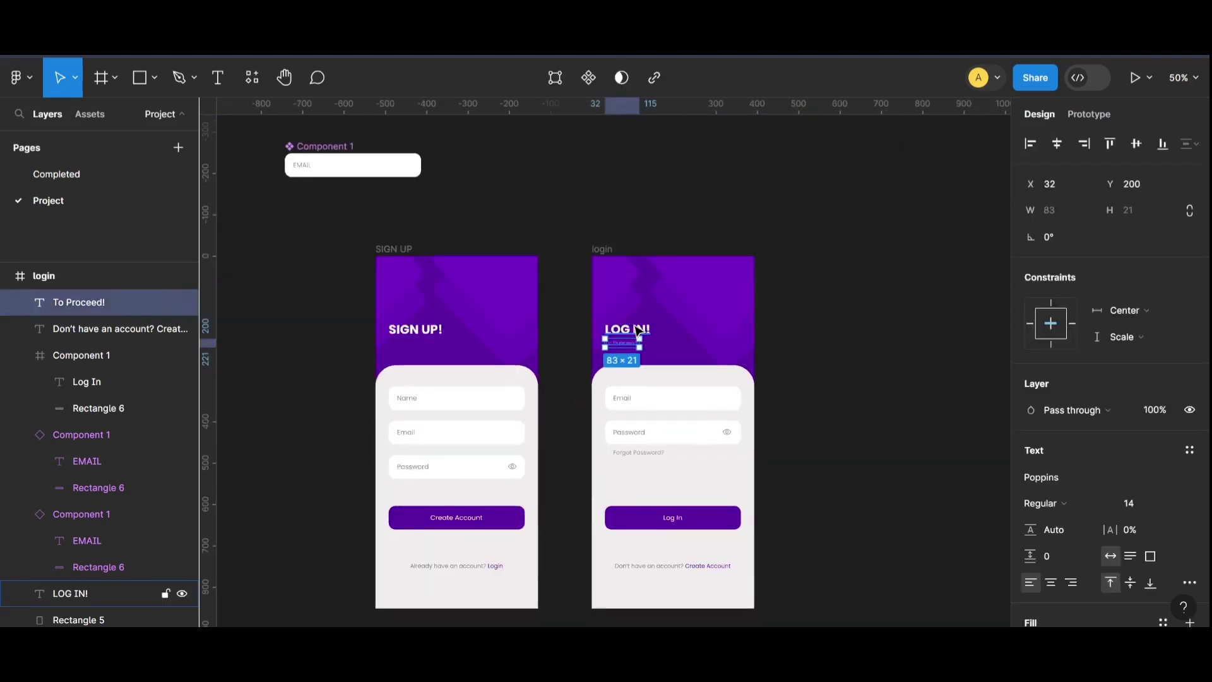
{"action": "key", "text": "ctrl+c"}
{"action": "left_click", "coordinate": [394, 249]}
{"action": "key", "text": "ctrl+v"}
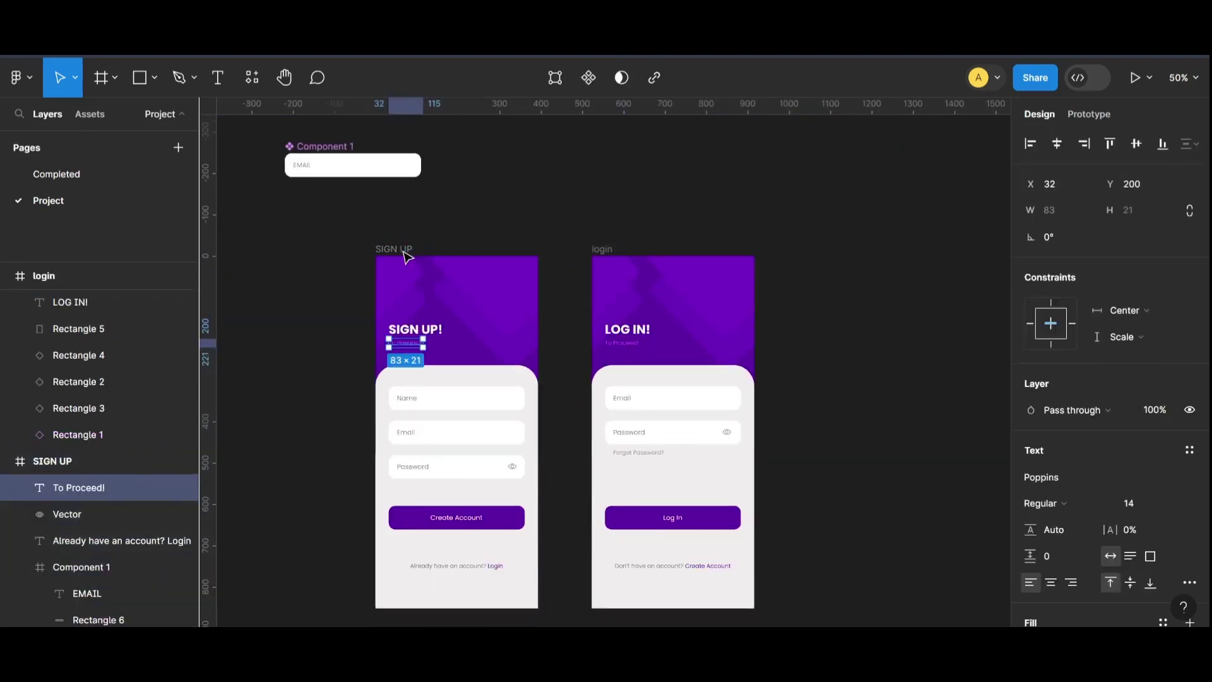
Step: Change the text below the SIGN UP! heading to "To get started!"
{"action": "scroll", "coordinate": [371, 431], "scroll_direction": "up", "scroll_amount": 1}
{"action": "left_click", "coordinate": [351, 438]}
{"action": "key", "text": "plus"}
{"action": "key", "text": "plus"}
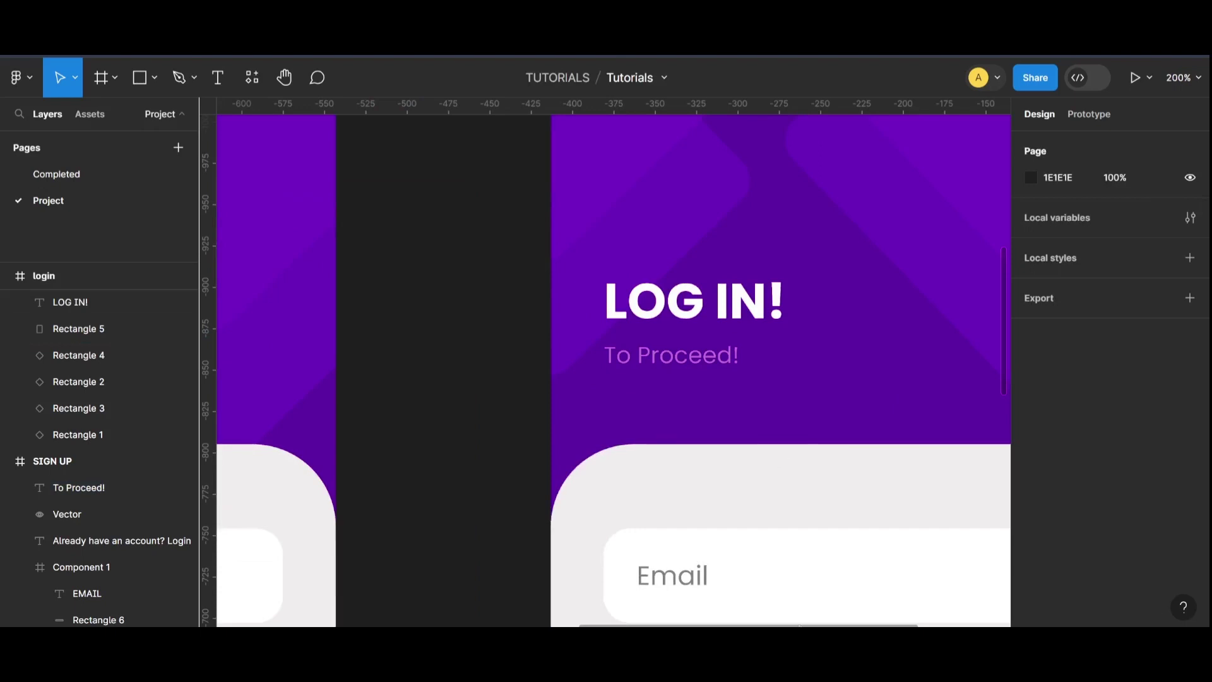
{"action": "scroll", "coordinate": [478, 597], "scroll_direction": "left", "scroll_amount": 10}
{"action": "left_click", "coordinate": [79, 488]}
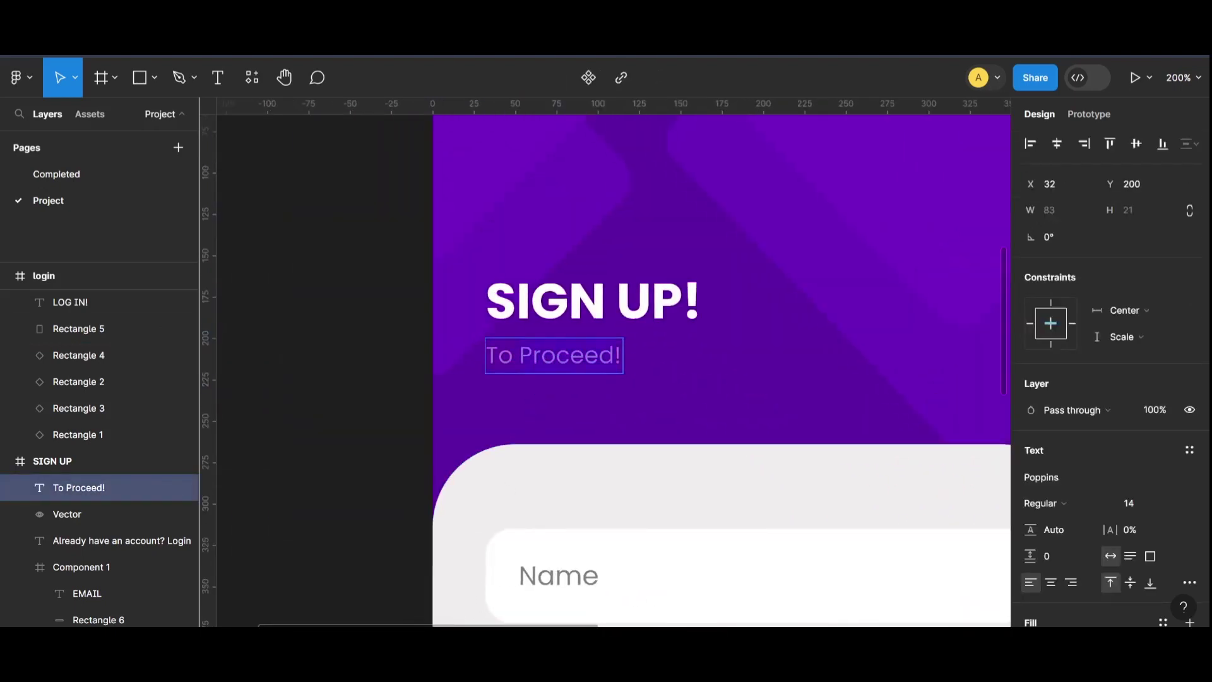
{"action": "double_click", "coordinate": [570, 355]}
{"action": "type", "text": "get st"}
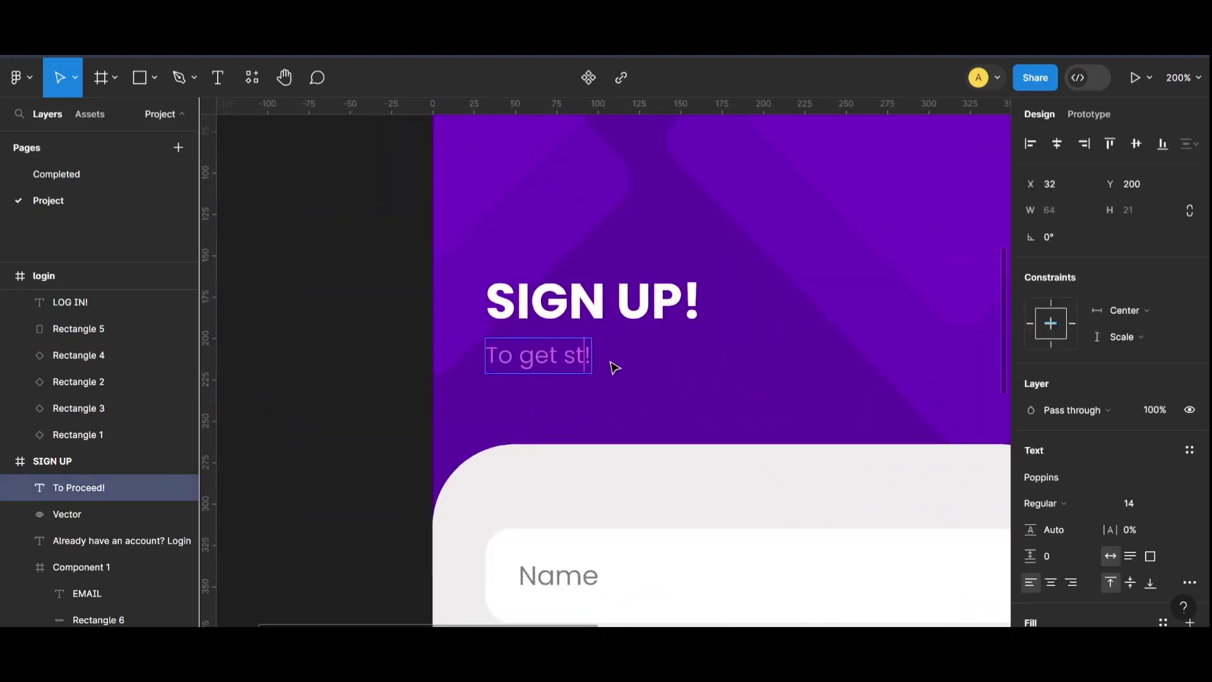
{"action": "type", "text": "artred"}
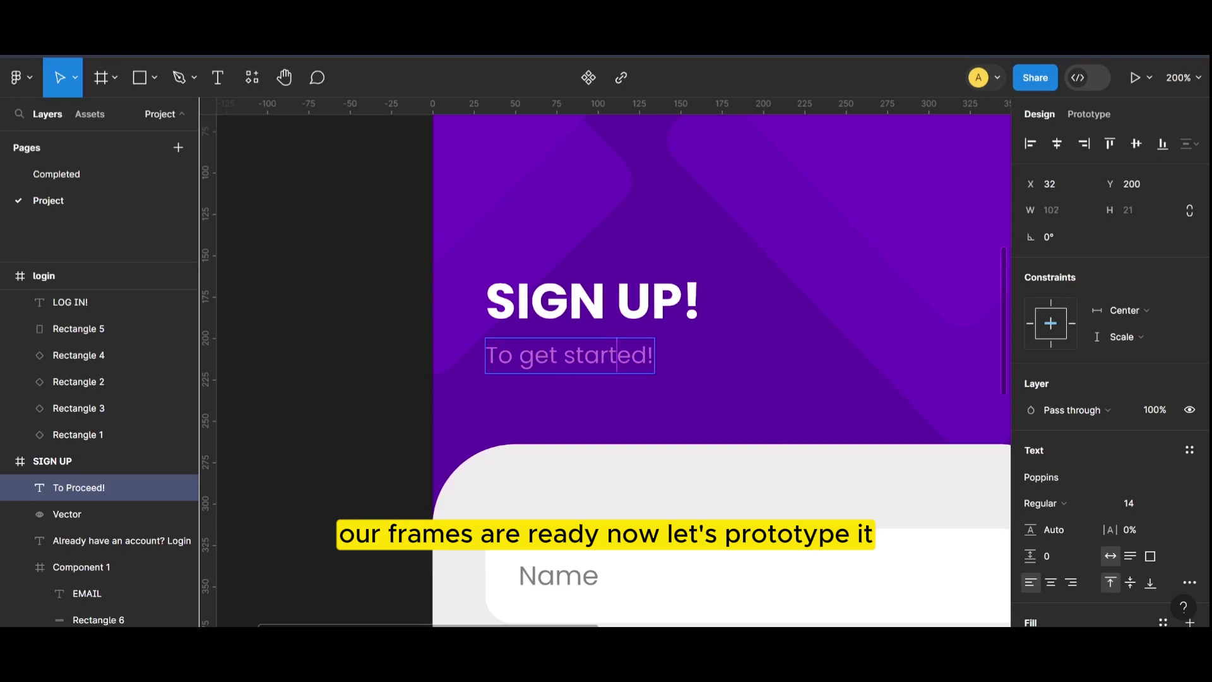
{"action": "key", "text": "Escape"}
{"action": "key", "text": "ctrl+minus"}
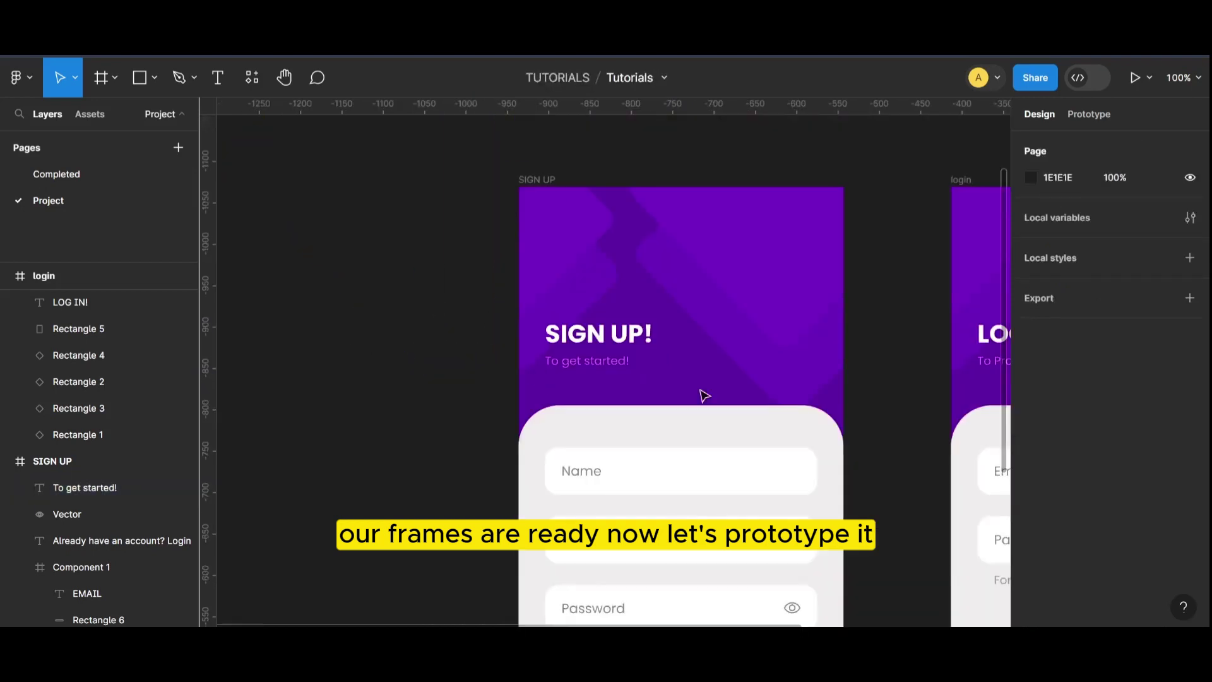
Step: Move the SIGN UP and login frames closer together, side by side just below the EMAIL component
{"action": "scroll", "coordinate": [839, 422], "scroll_direction": "down", "scroll_amount": 1}
{"action": "key", "text": "ctrl+minus"}
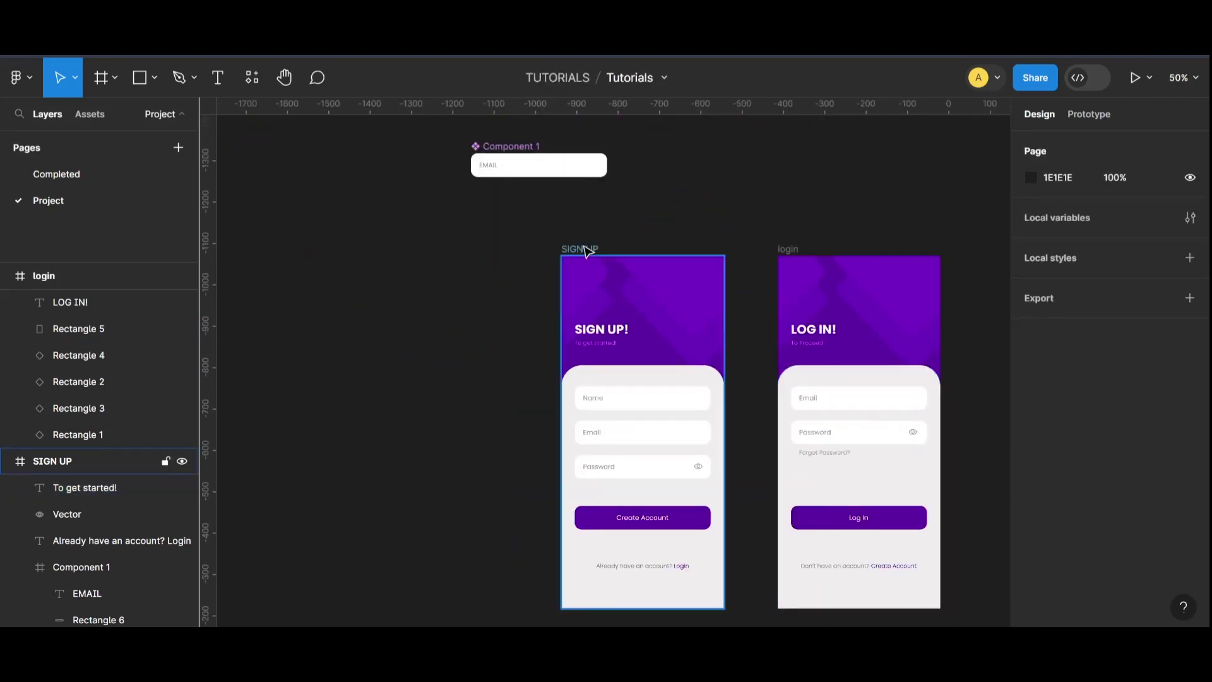
{"action": "left_click_drag", "start_coordinate": [590, 249], "coordinate": [405, 212]}
{"action": "left_click_drag", "start_coordinate": [788, 250], "coordinate": [585, 211]}
{"action": "left_click", "coordinate": [929, 363]}
{"action": "scroll", "coordinate": [934, 382], "scroll_direction": "down", "scroll_amount": 1}
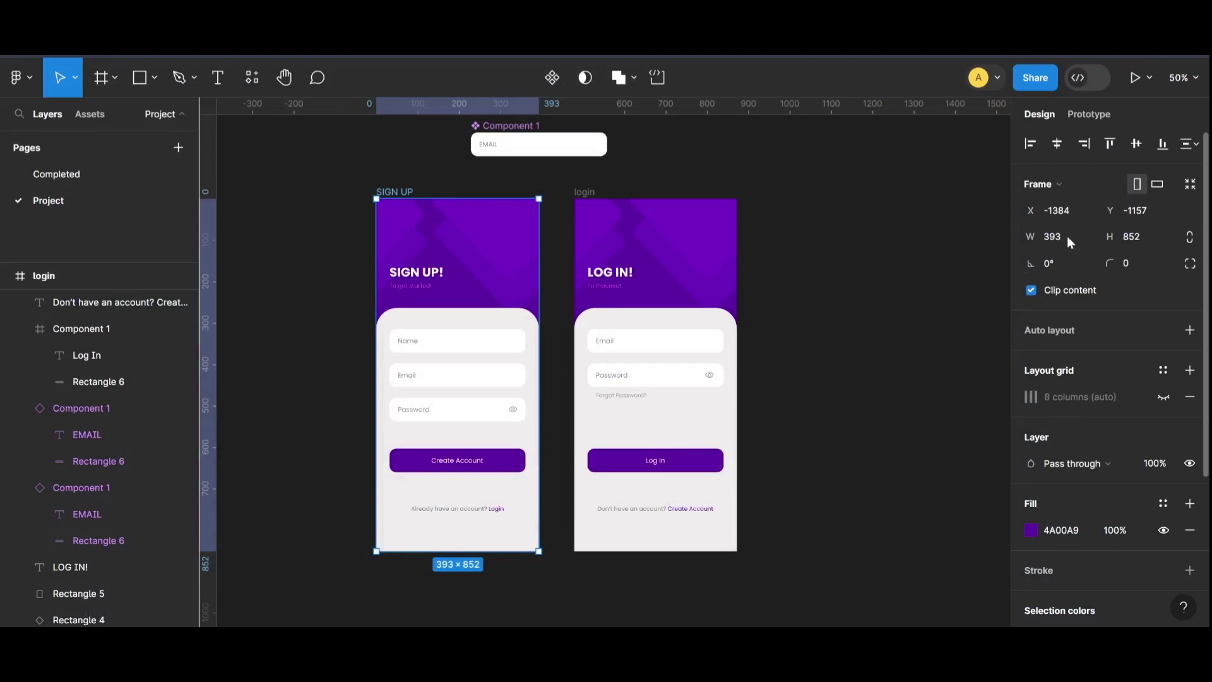
Step: Add a prototype connection from the "Already have an account? Login" text to the login frame
{"action": "left_click", "coordinate": [1076, 116]}
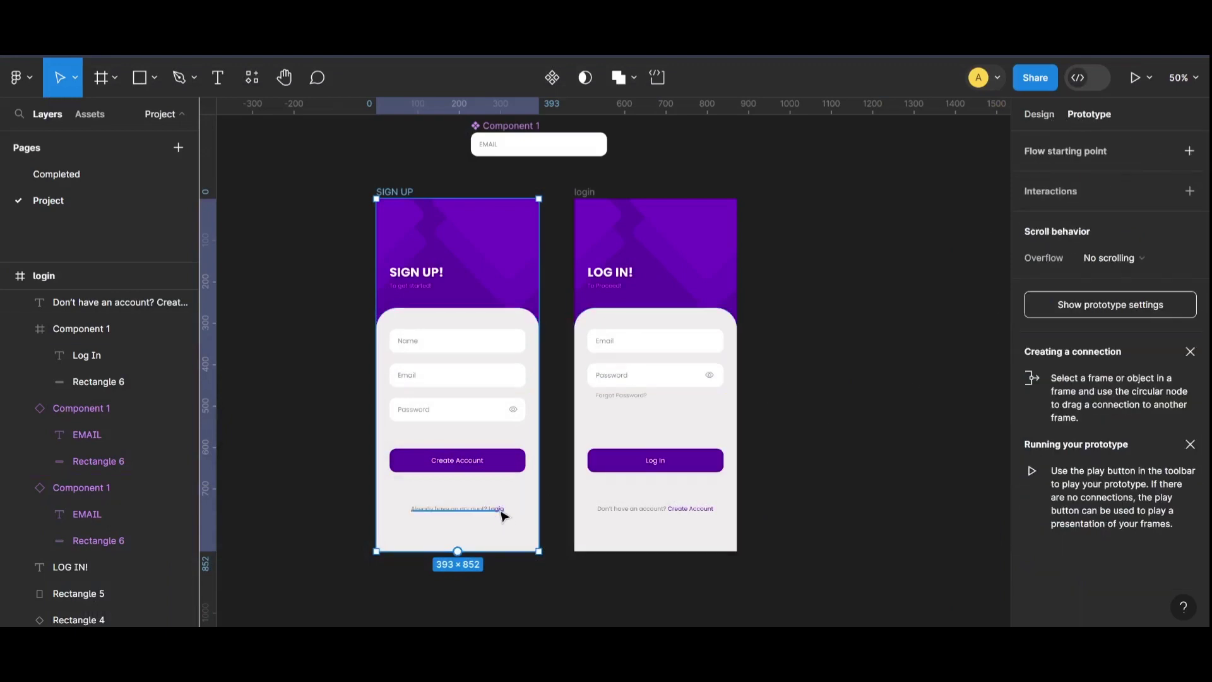
{"action": "key", "text": "shift+0"}
{"action": "scroll", "coordinate": [549, 546], "scroll_direction": "left", "scroll_amount": 4}
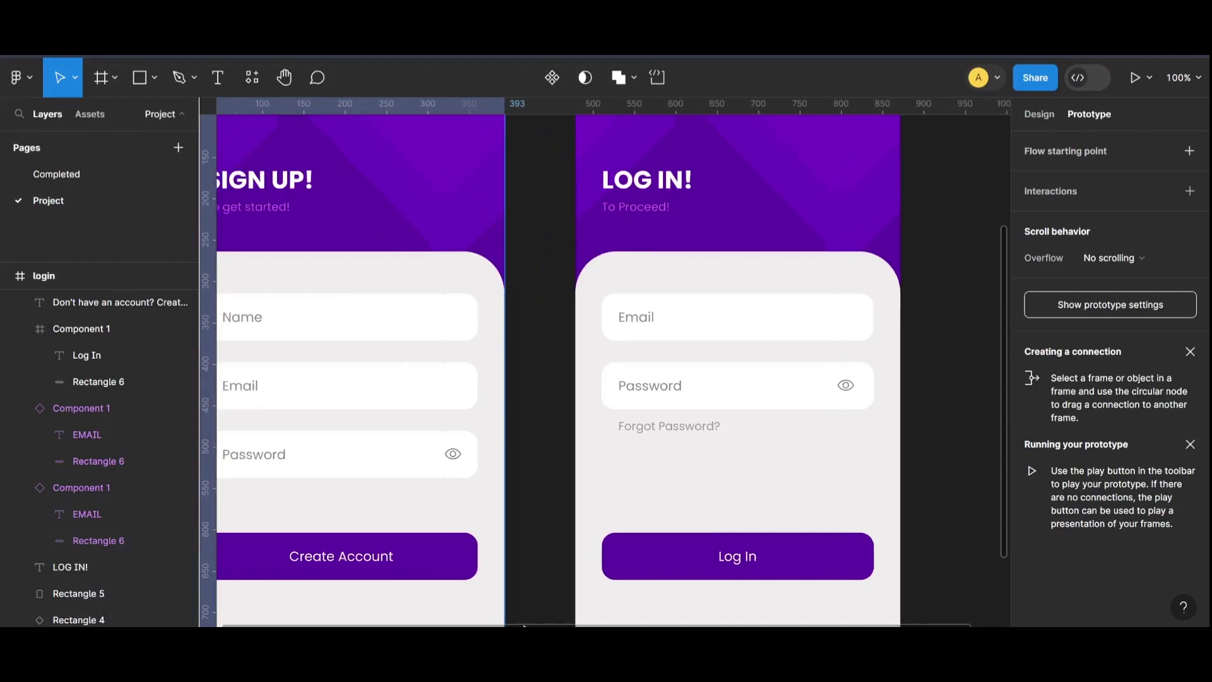
{"action": "scroll", "coordinate": [549, 546], "scroll_direction": "down", "scroll_amount": 2}
{"action": "scroll", "coordinate": [656, 533], "scroll_direction": "down", "scroll_amount": 1}
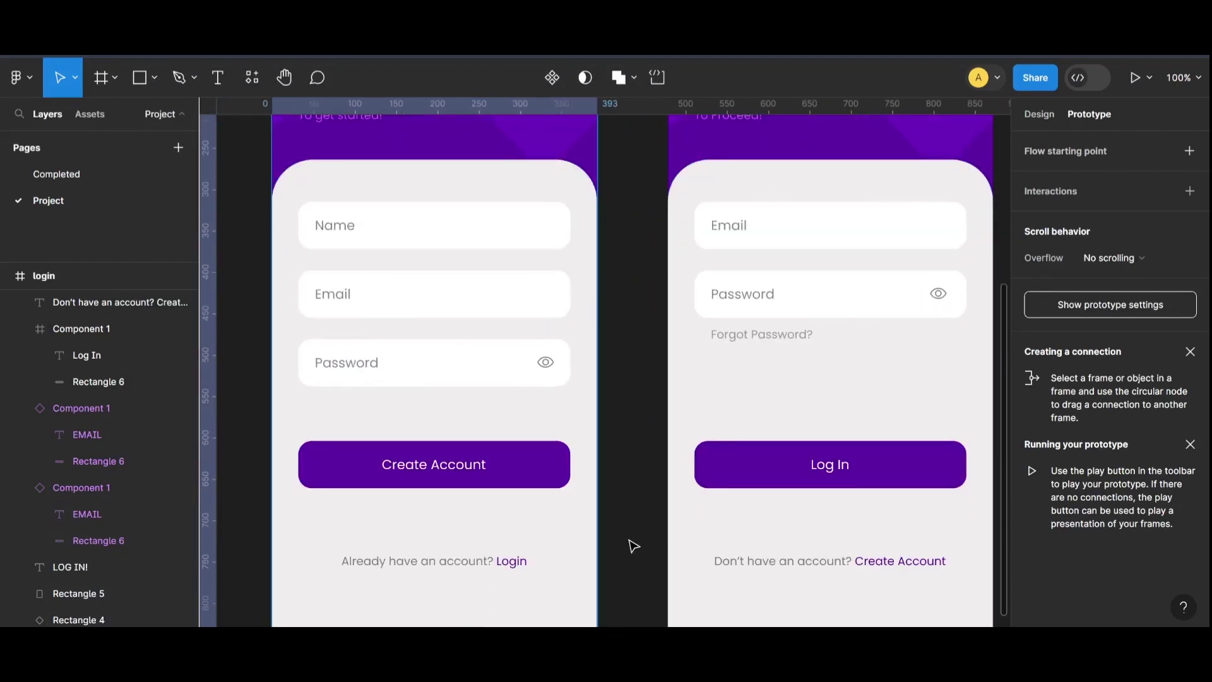
{"action": "scroll", "coordinate": [633, 545], "scroll_direction": "down", "scroll_amount": 1}
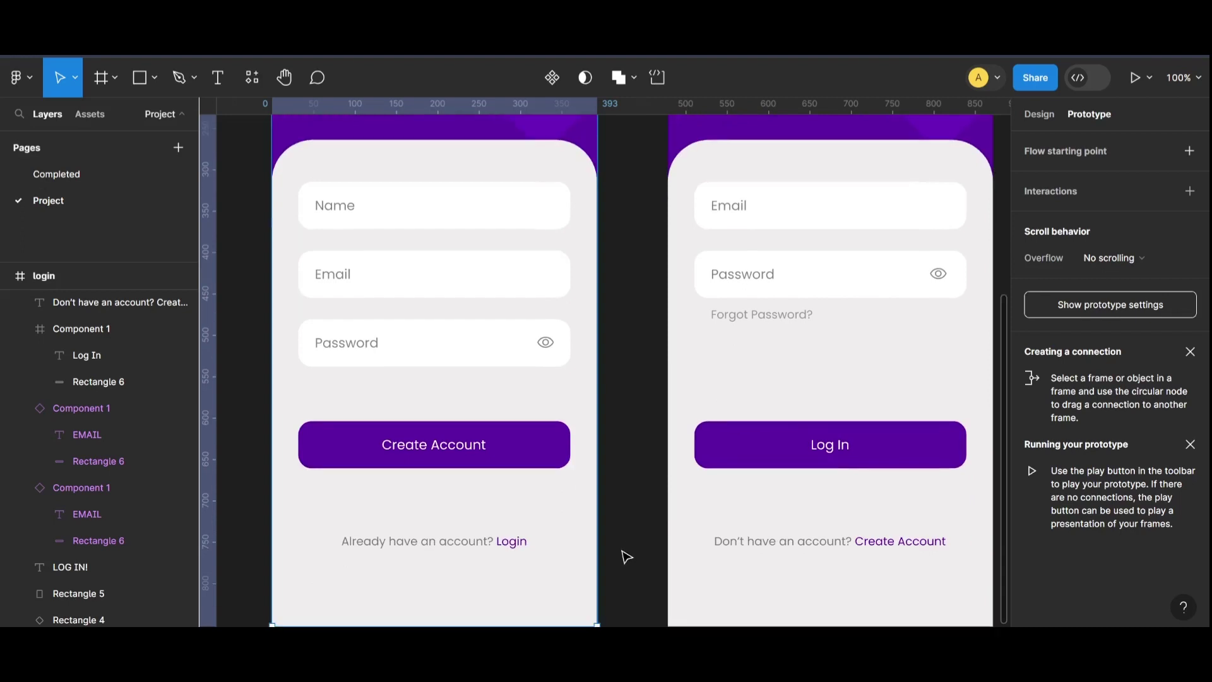
{"action": "key", "text": "ctrl+minus"}
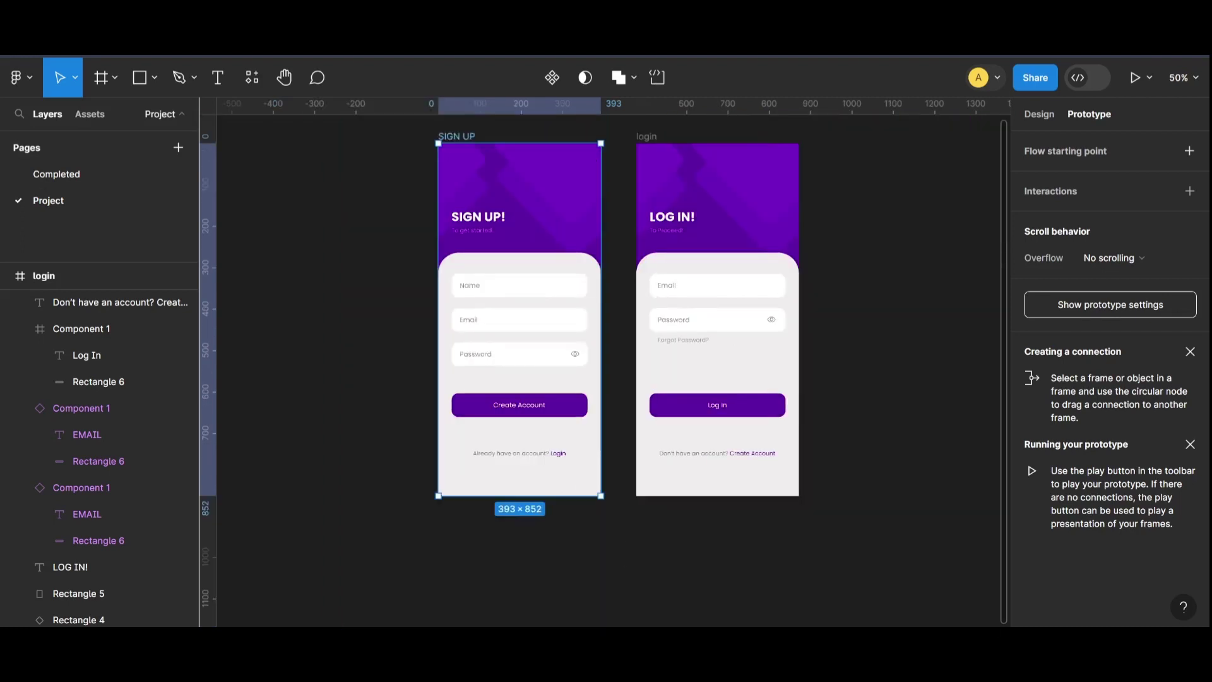
{"action": "left_click", "coordinate": [555, 459]}
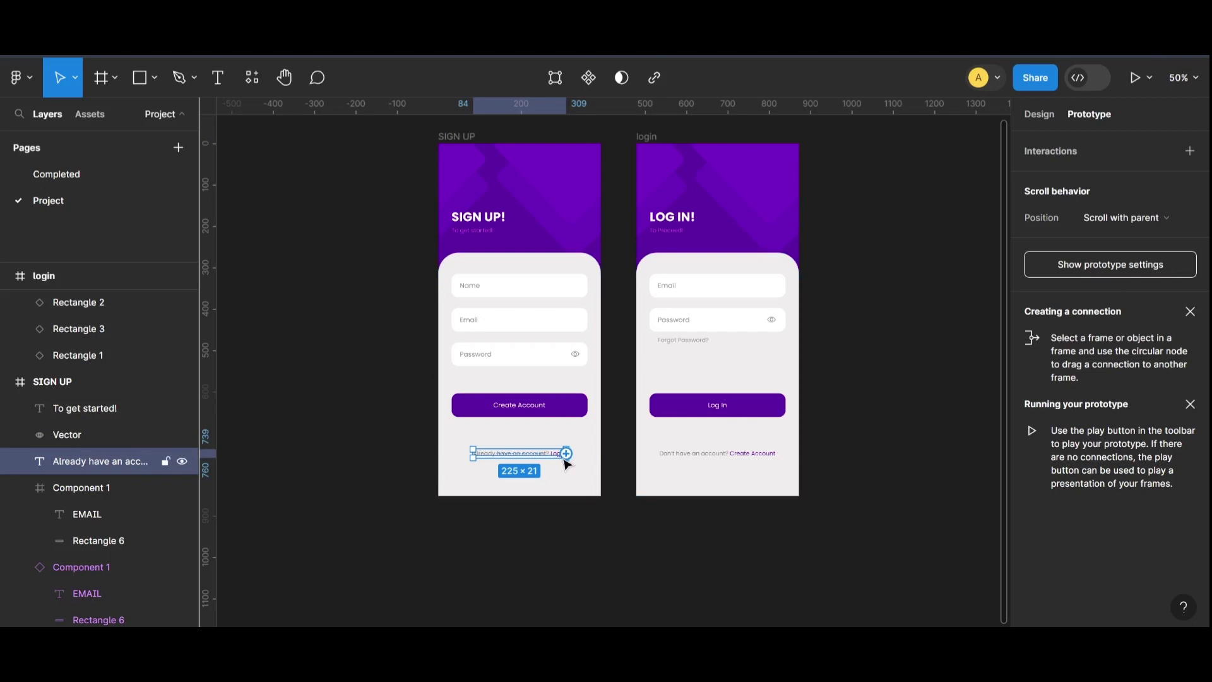
{"action": "key", "text": "ctrl+plus"}
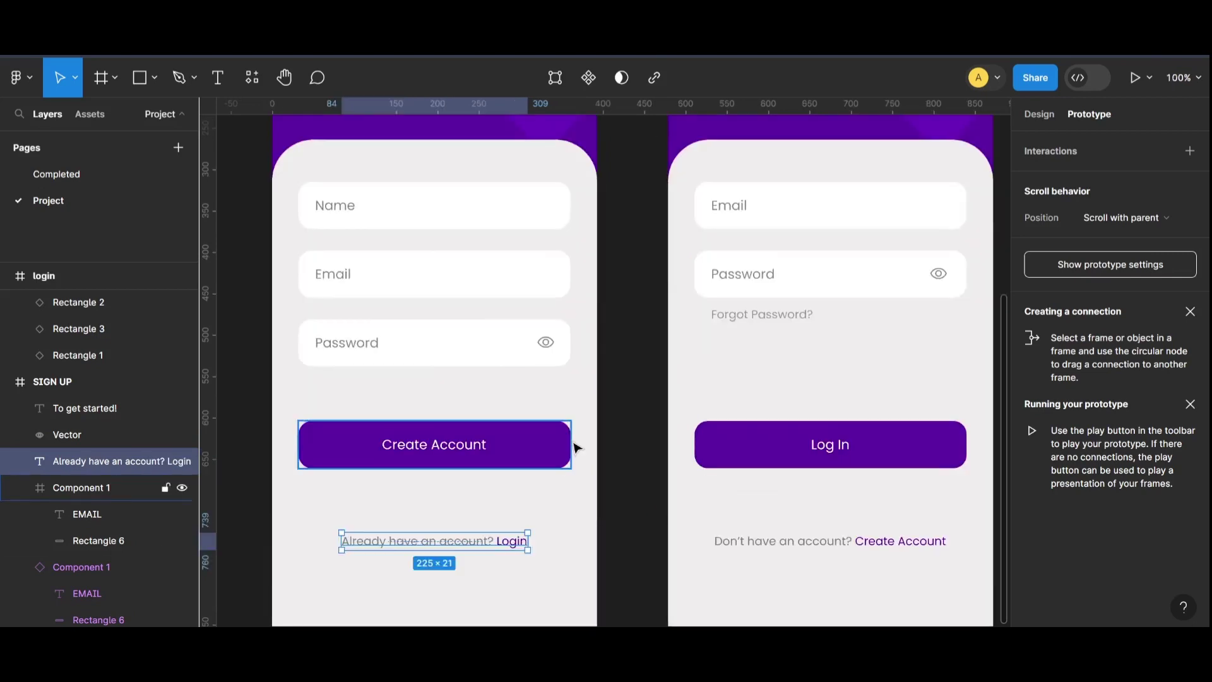
{"action": "left_click_drag", "start_coordinate": [528, 540], "coordinate": [682, 422]}
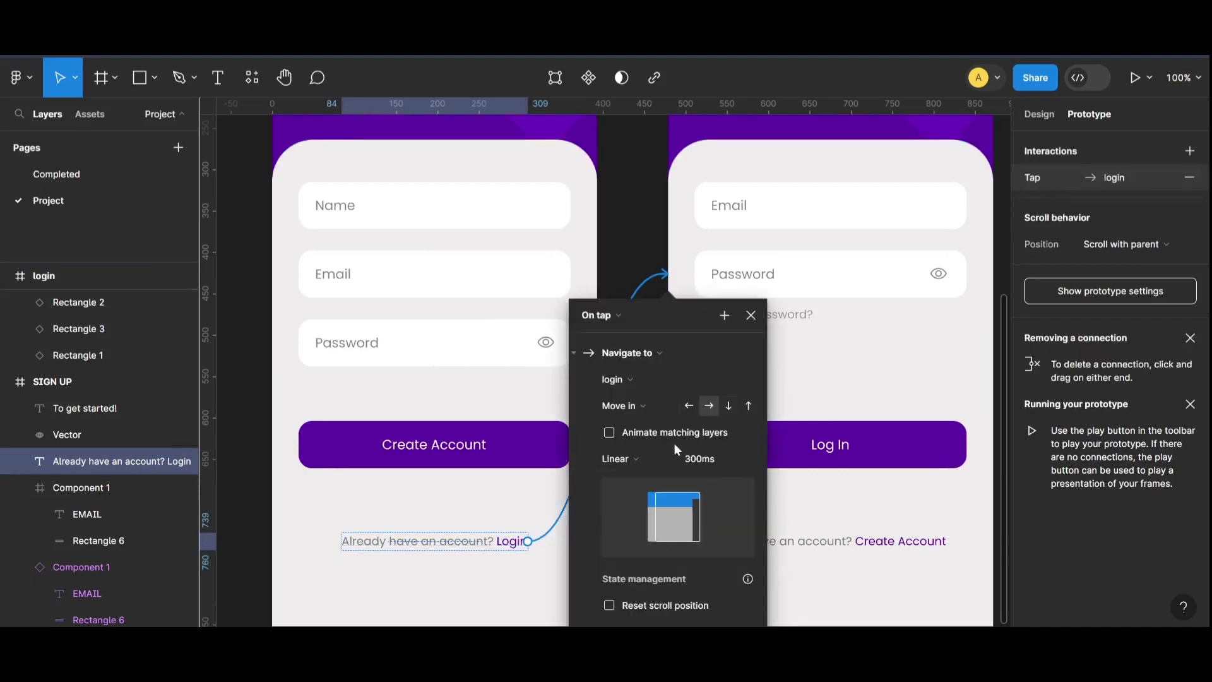
Step: Keep Navigate to as the action of the login connection and set its Move in transition direction to left
{"action": "key", "text": "ctrl+minus"}
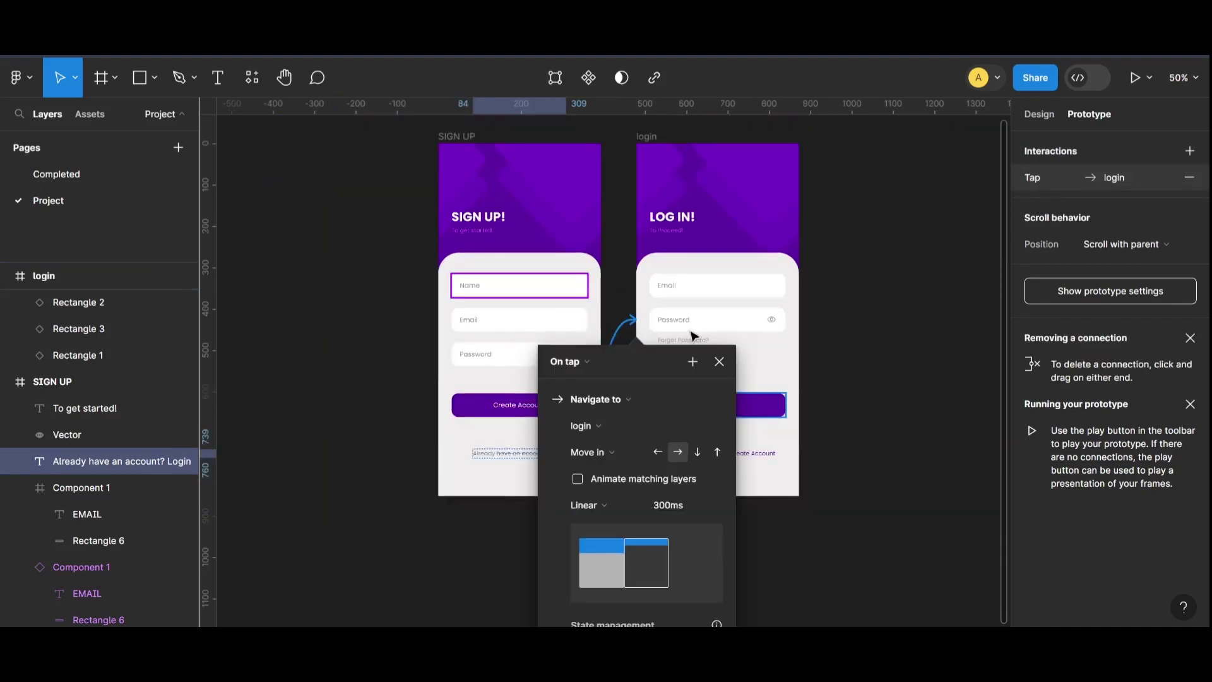
{"action": "left_click_drag", "start_coordinate": [667, 360], "coordinate": [417, 196]}
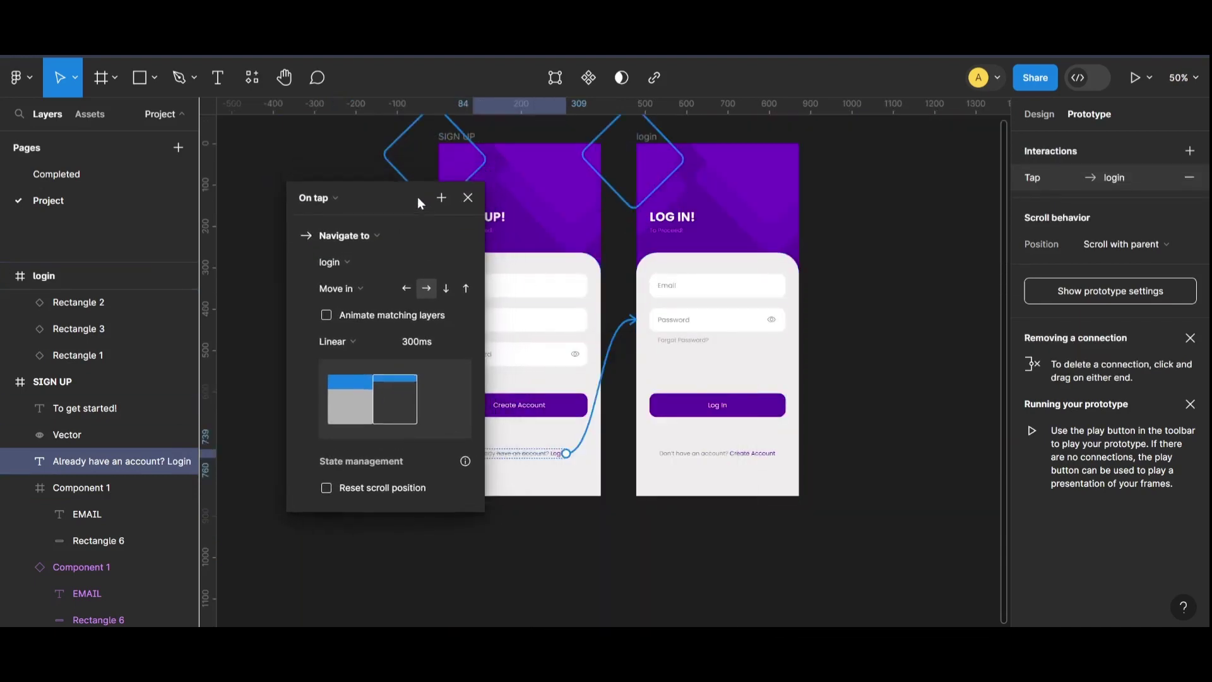
{"action": "left_click", "coordinate": [344, 237]}
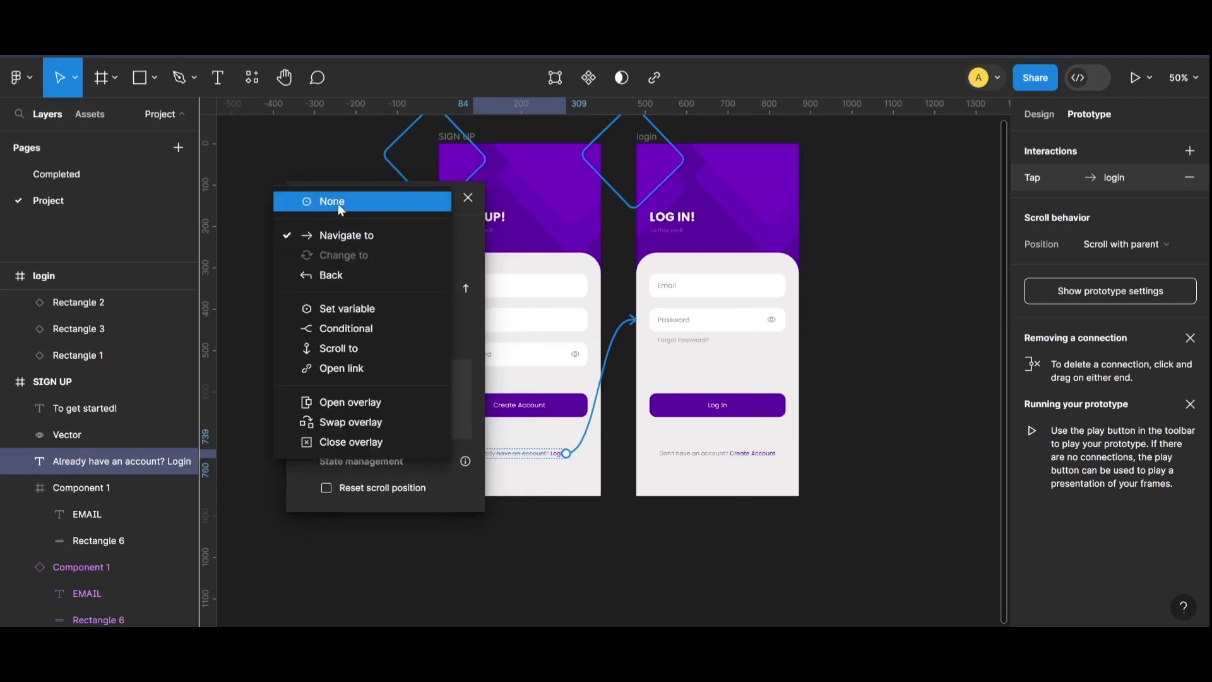
{"action": "left_click", "coordinate": [342, 239]}
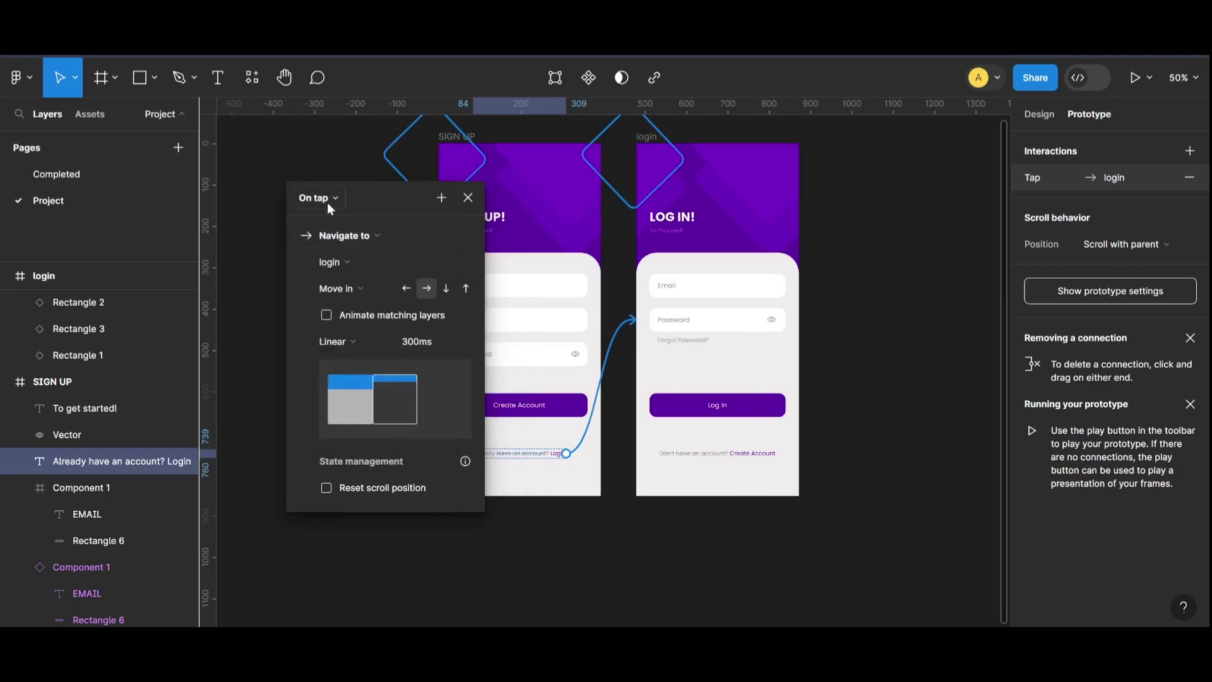
{"action": "left_click", "coordinate": [401, 289]}
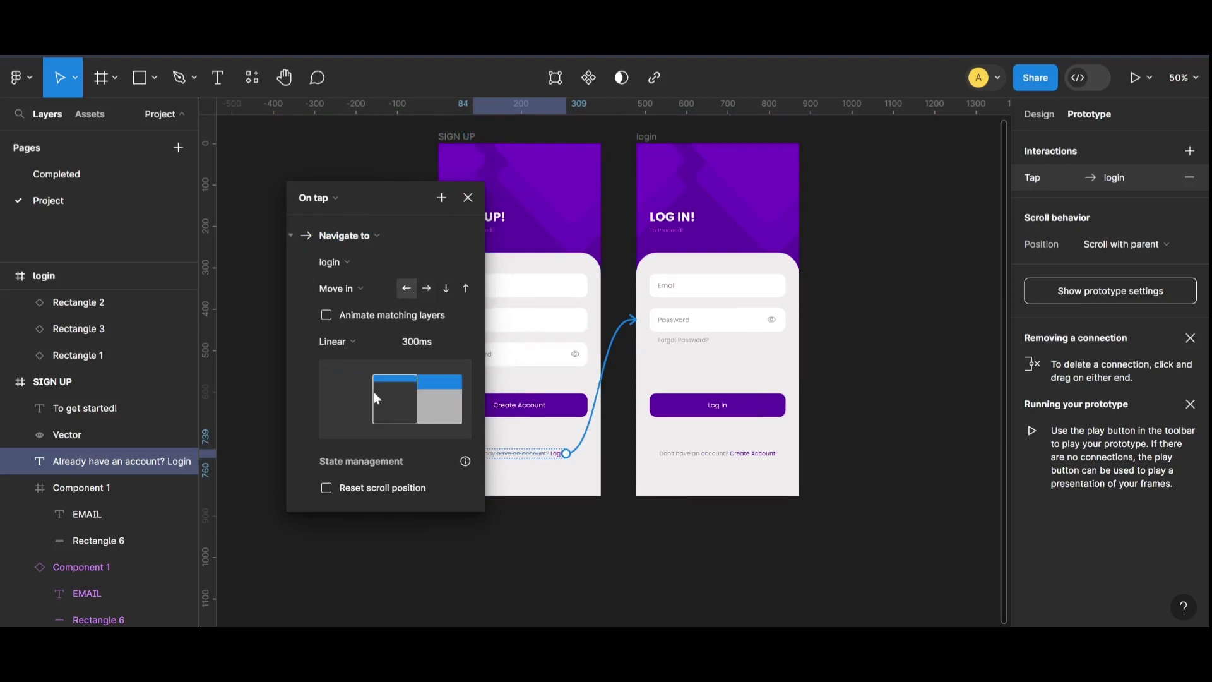
{"action": "left_click", "coordinate": [472, 202]}
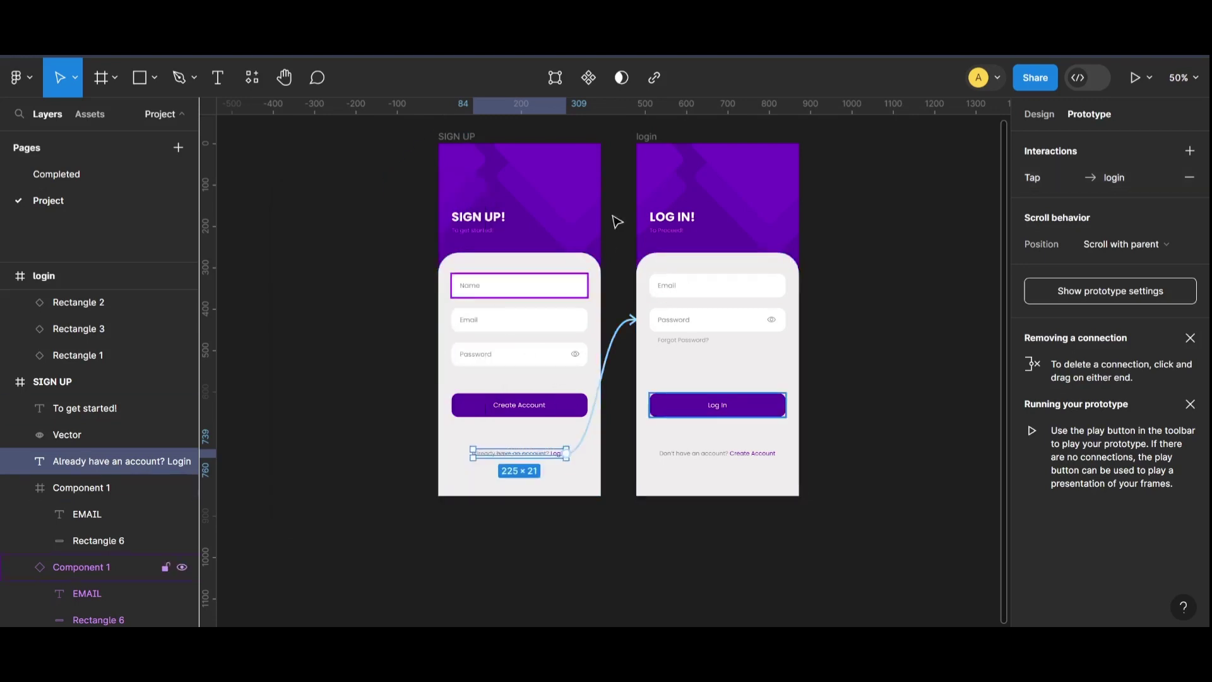
Step: Add a prototype connection from the "Don't have an account? Create Account" text to the SIGN UP frame
{"action": "left_click", "coordinate": [652, 140]}
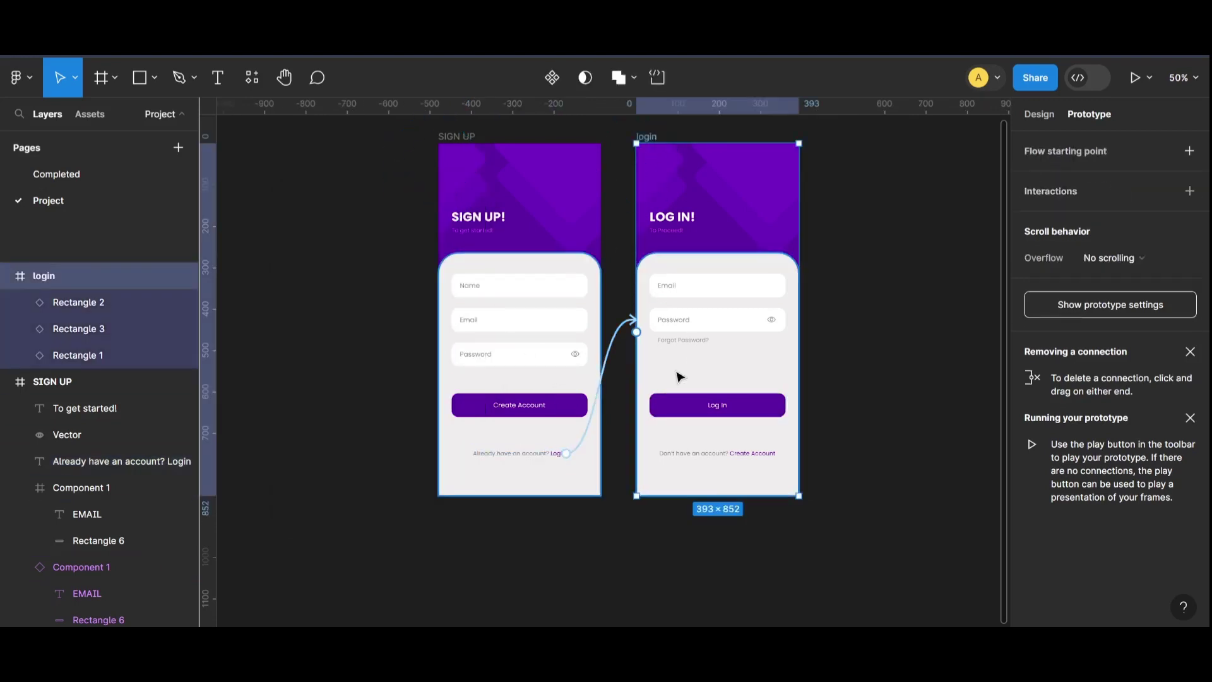
{"action": "left_click", "coordinate": [770, 455]}
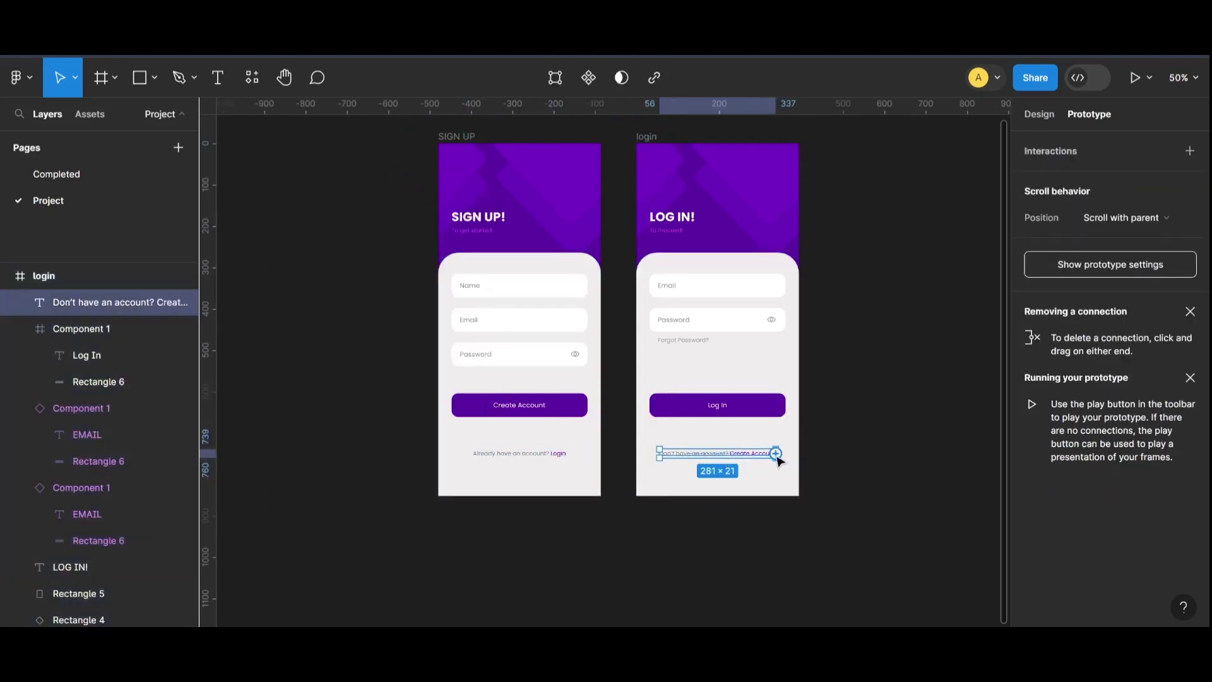
{"action": "left_click_drag", "start_coordinate": [776, 456], "coordinate": [445, 190]}
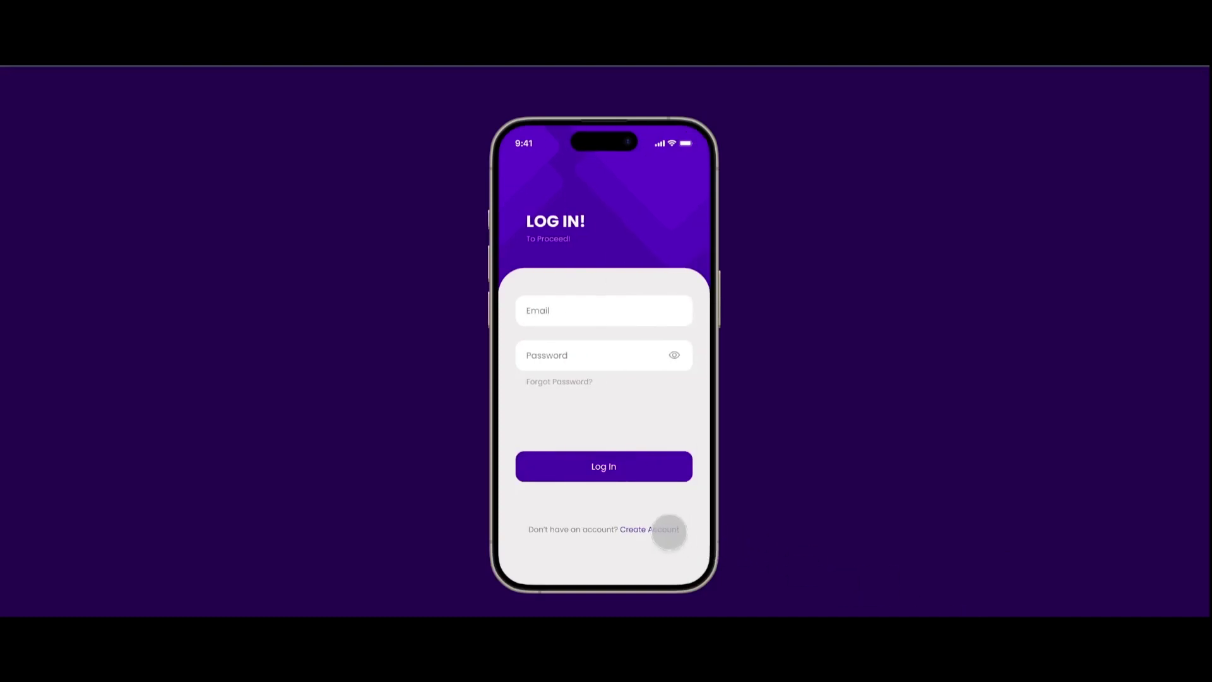
Step: Test the prototype preview by switching repeatedly between the login and sign-up screens through their Create Account and Login links
{"action": "left_click", "coordinate": [667, 530]}
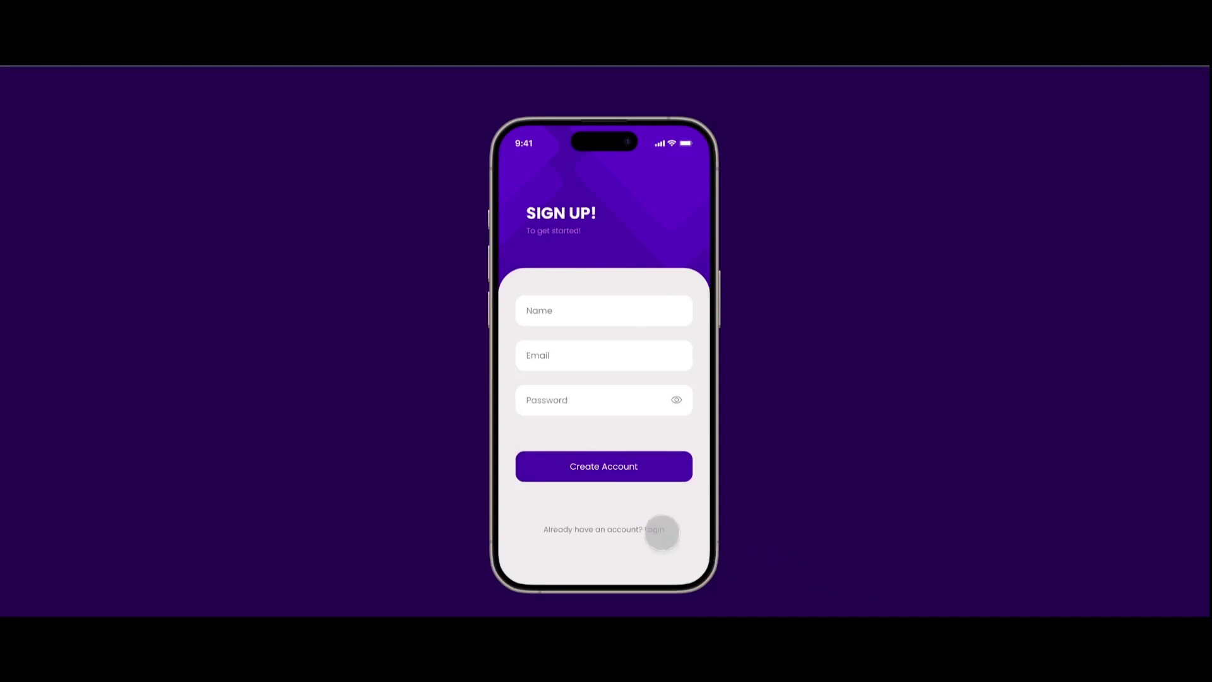
{"action": "left_click", "coordinate": [653, 530]}
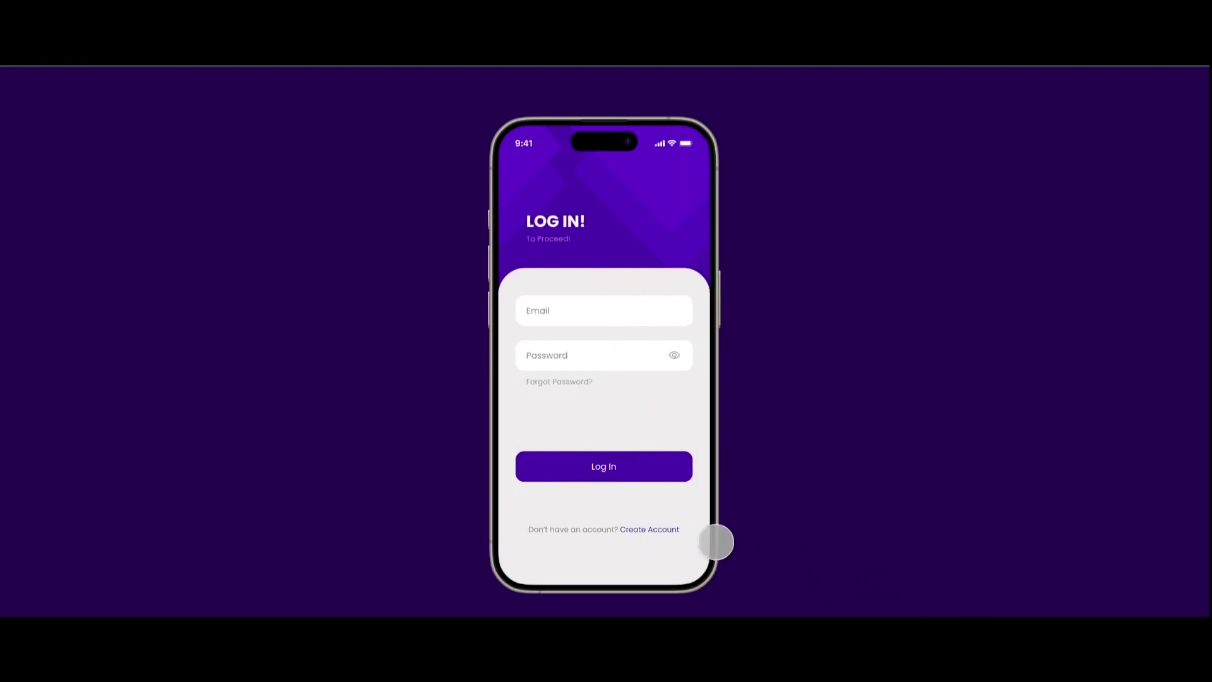
{"action": "left_click", "coordinate": [664, 529]}
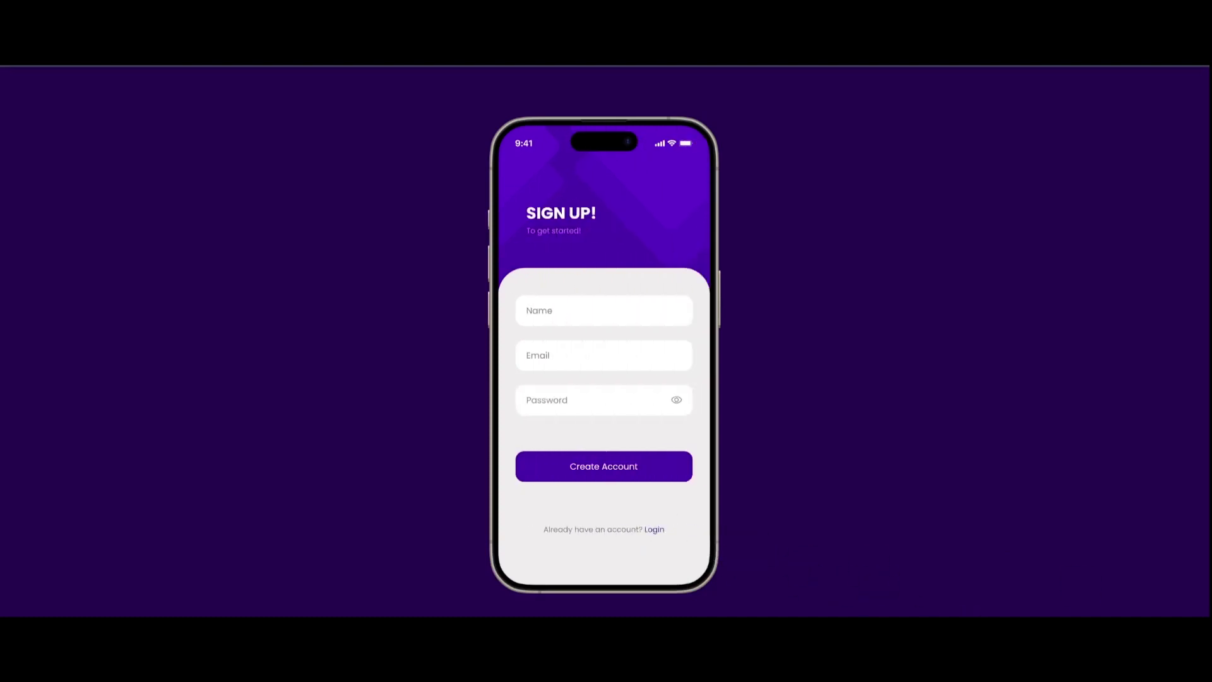
{"action": "left_click", "coordinate": [656, 530]}
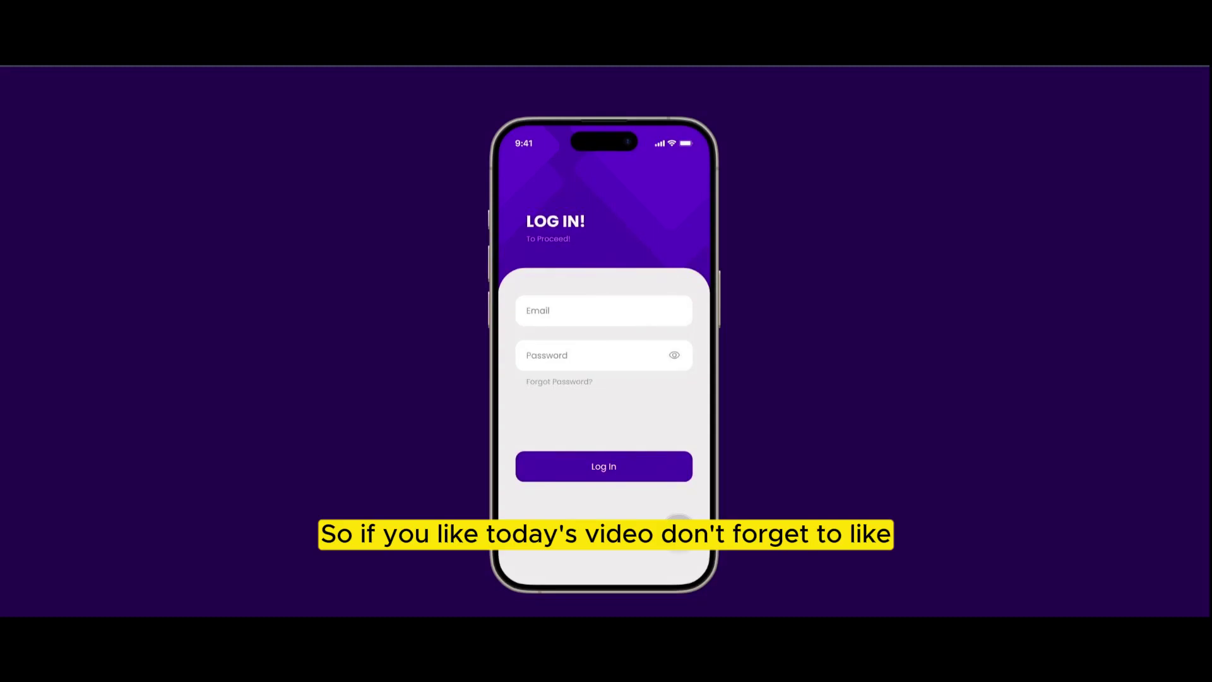